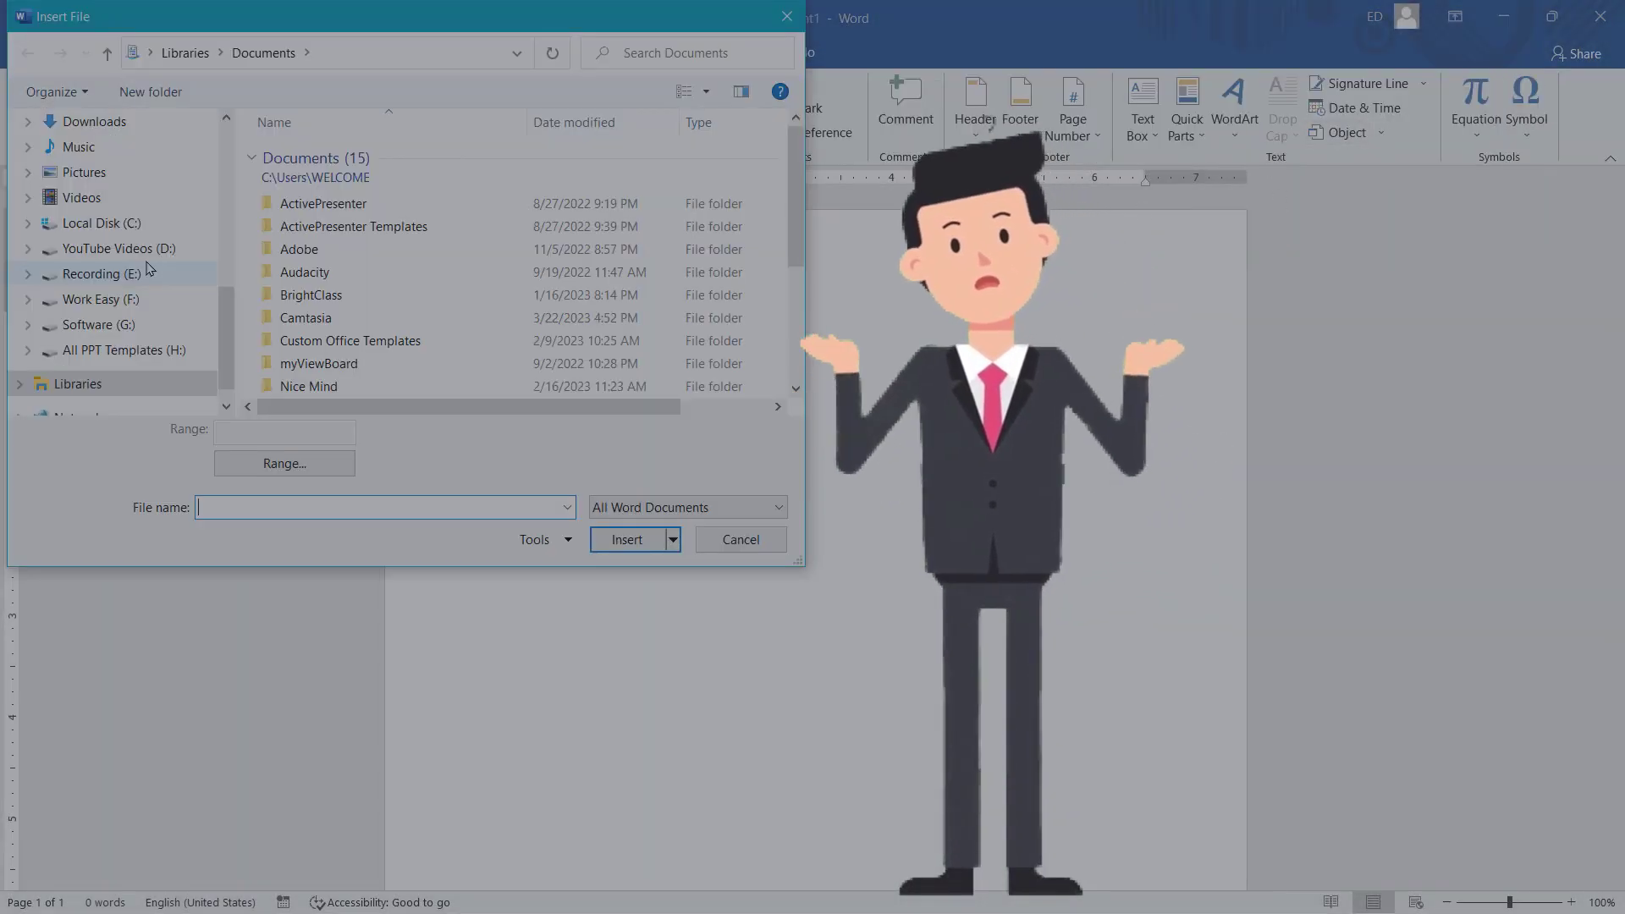
Insert the 25-Questions PDF from the Desktop into the document.
scroll(127, 254, "up", 2)
left_click(93, 146)
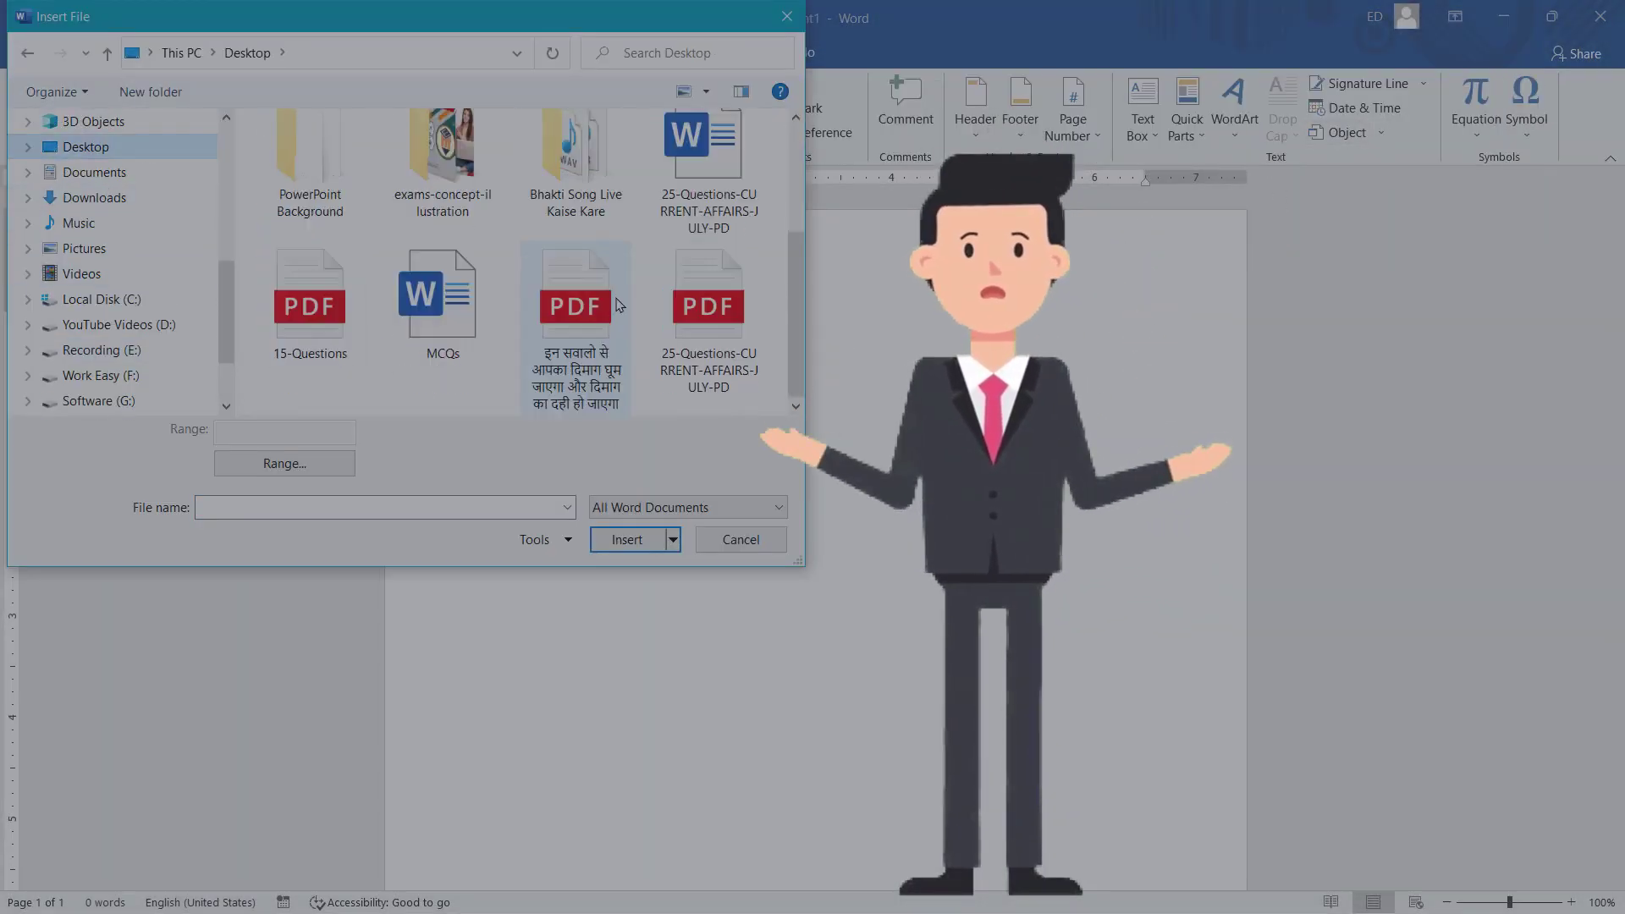
left_click(706, 298)
left_click(627, 539)
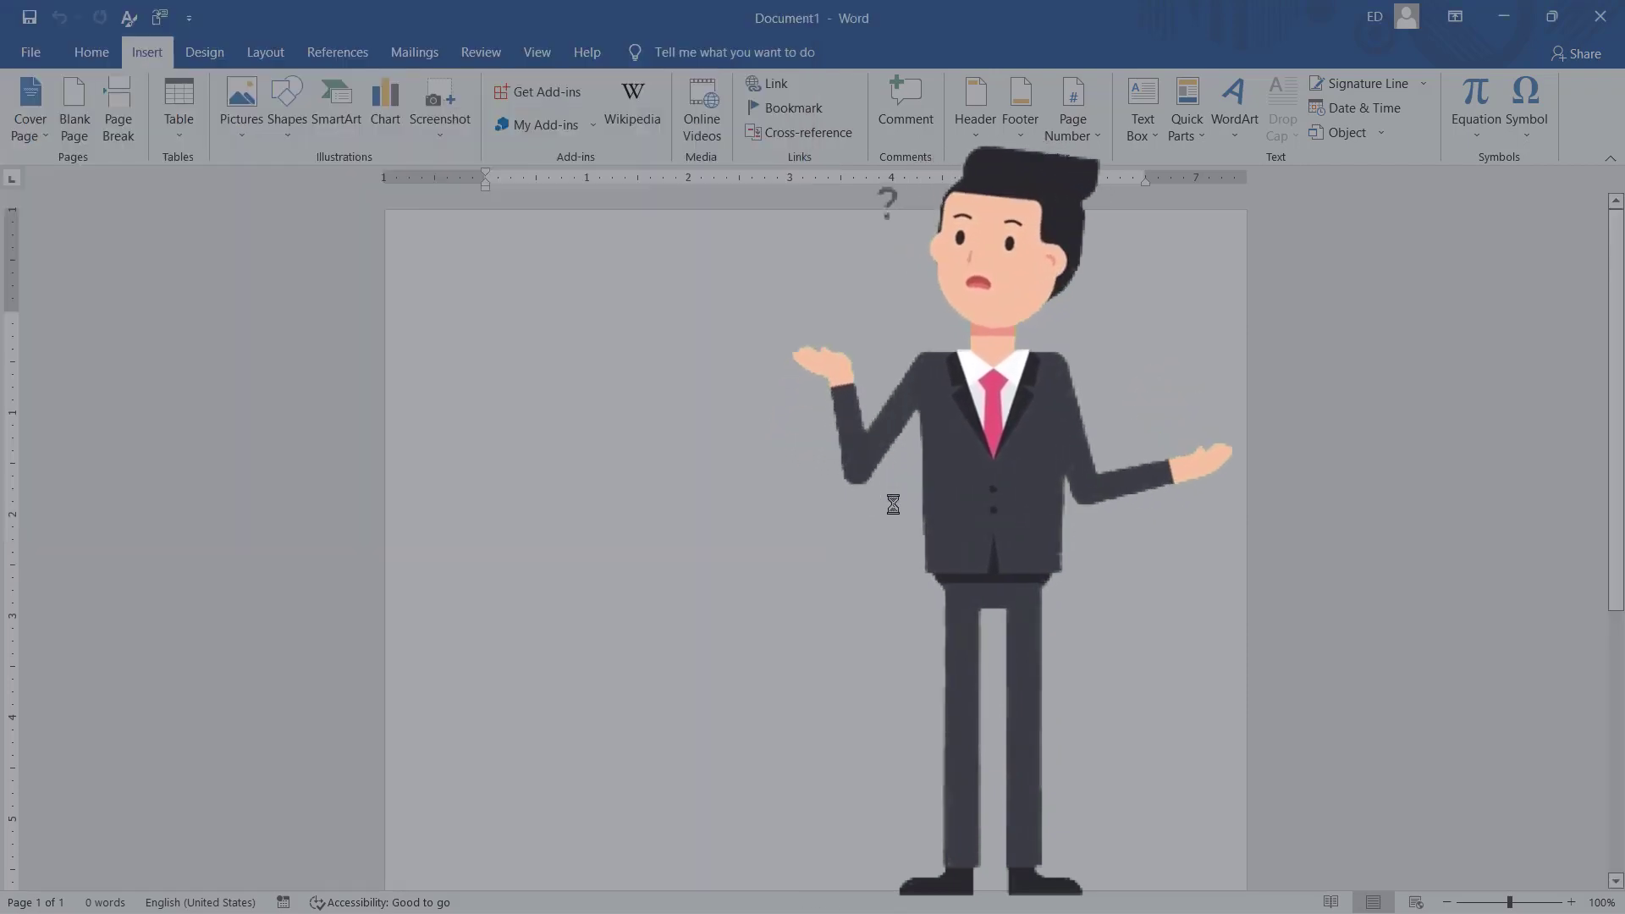
scroll(888, 506, "up", 20)
scroll(848, 575, "up", 5)
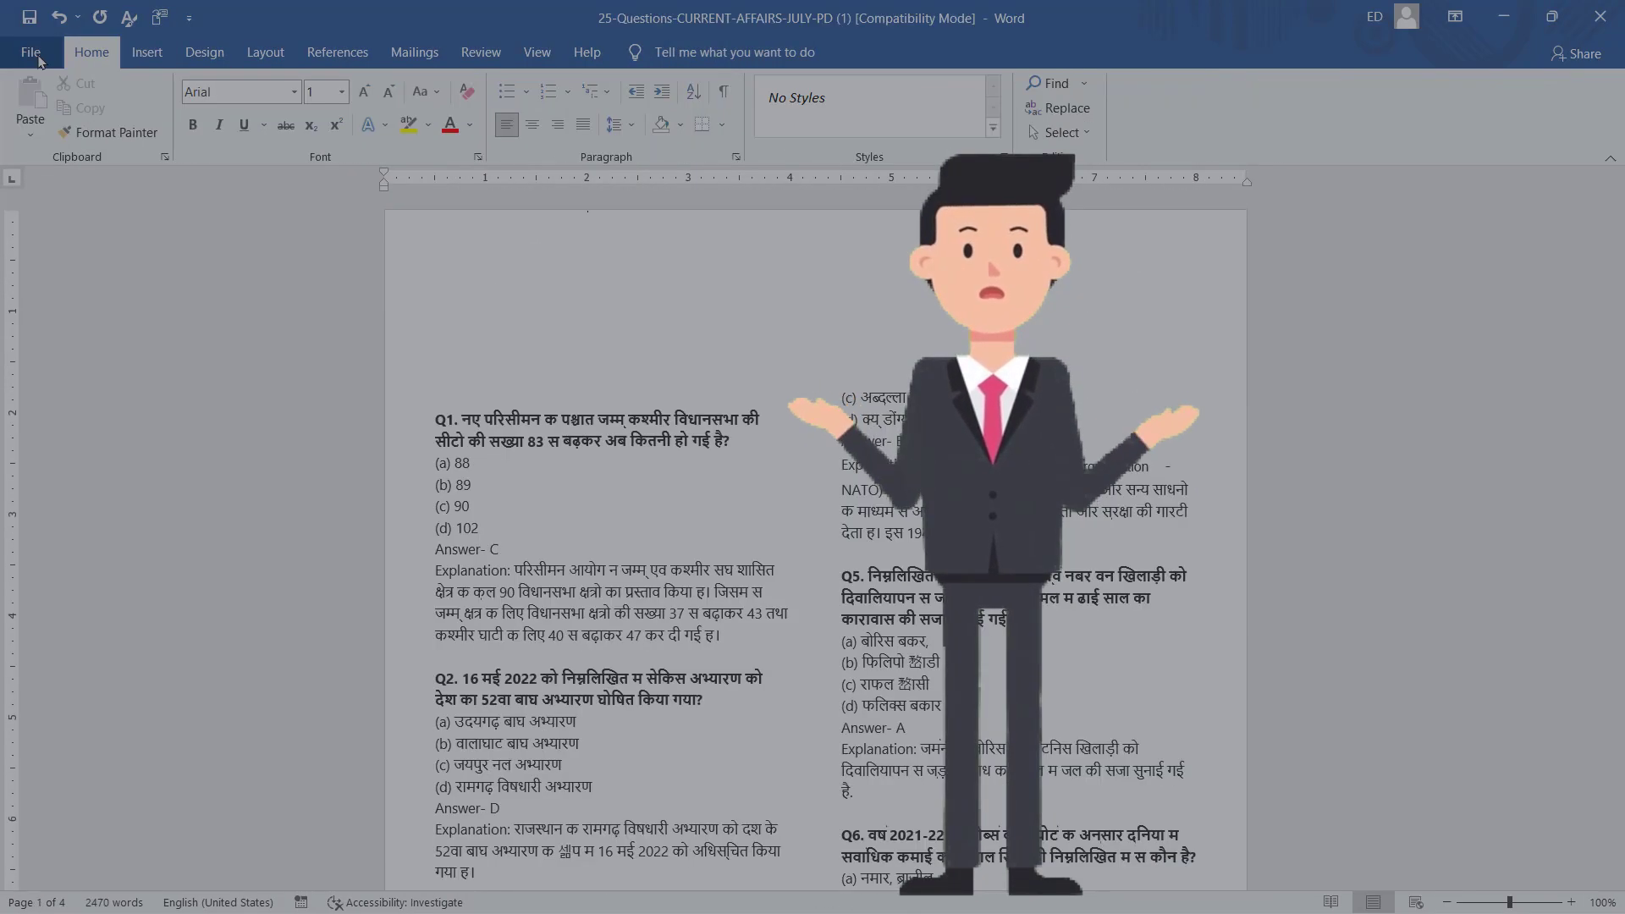
Export the quiz as a PDF named 25-QuestionsPDF.
left_click(31, 51)
left_click(59, 506)
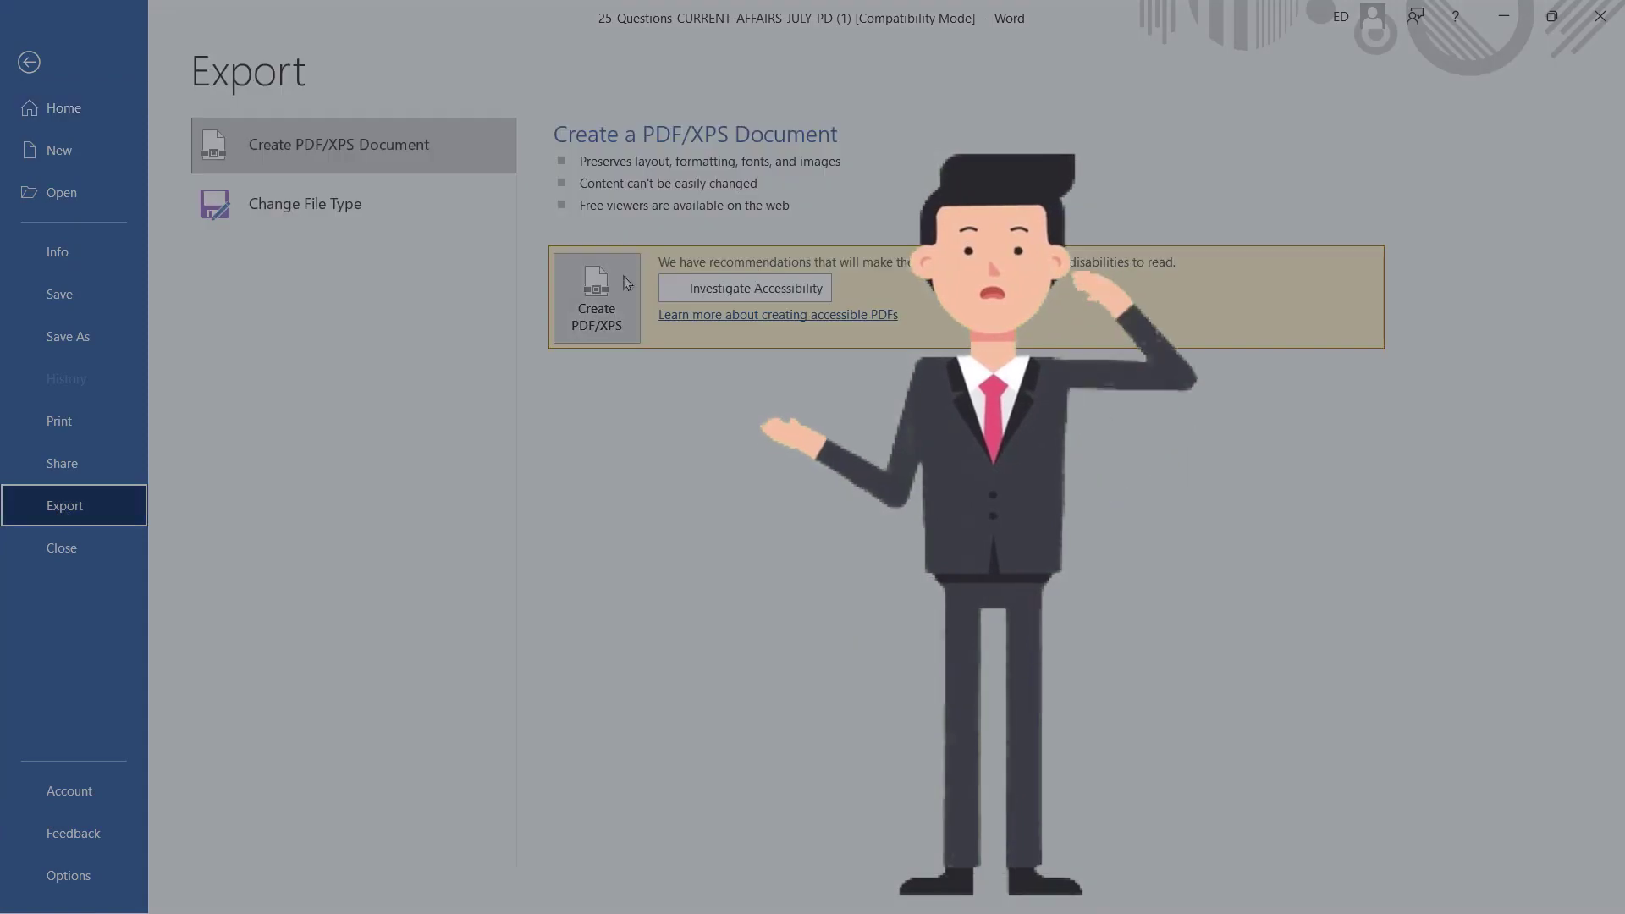
left_click(598, 279)
left_click(424, 395)
key("BackSpace")
key("BackSpace")
key("BackSpace")
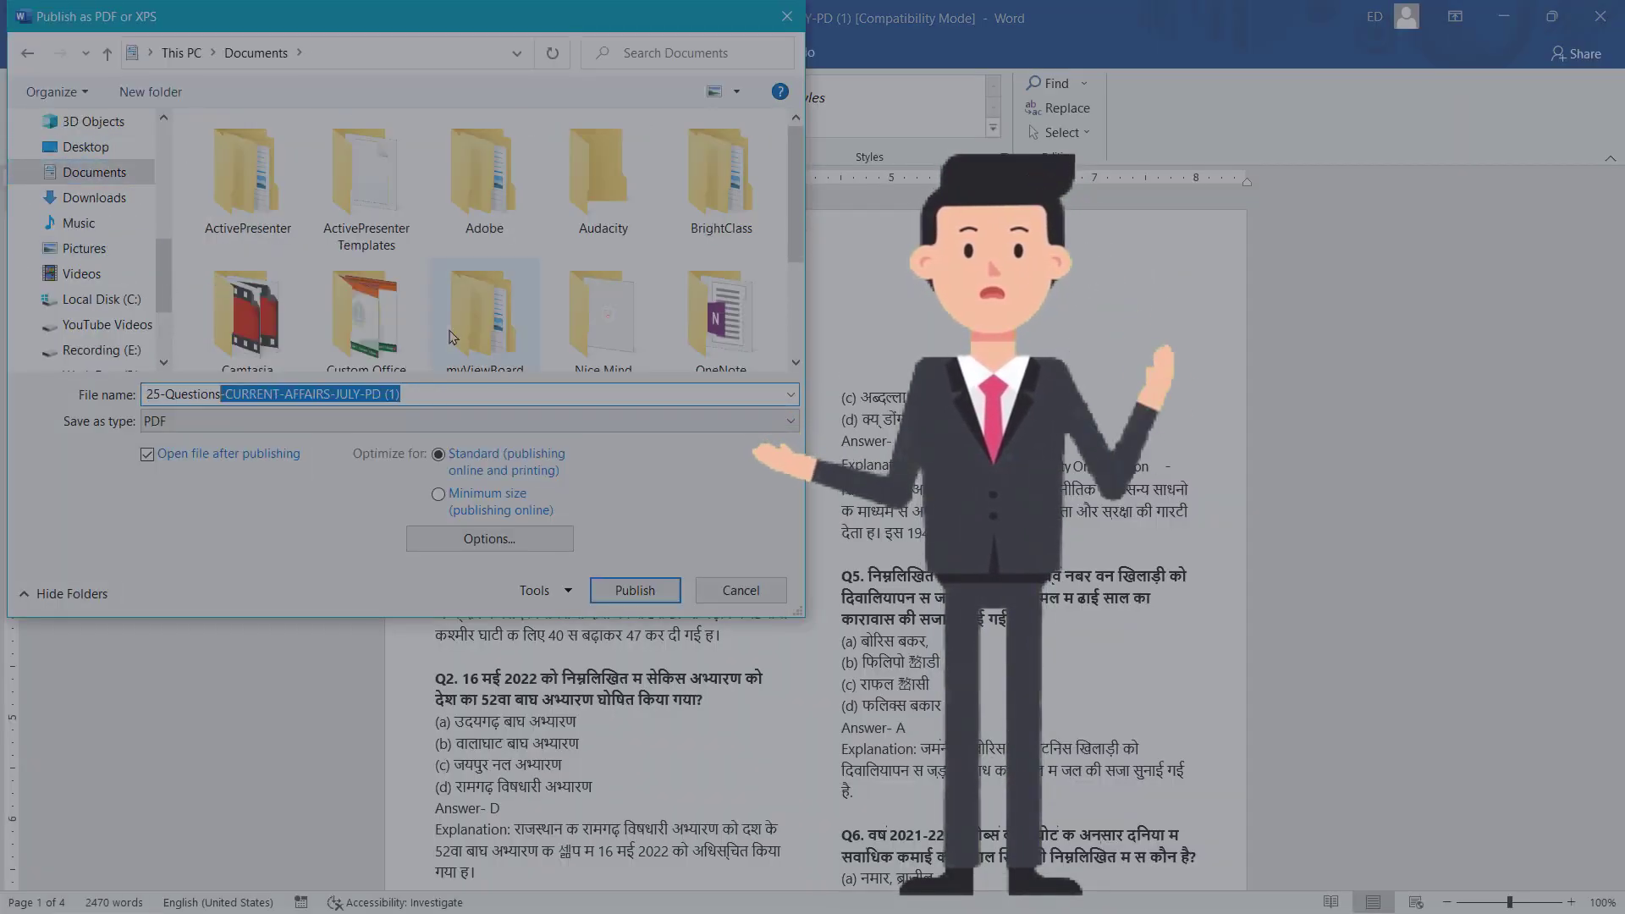
type("PDF")
left_click(636, 593)
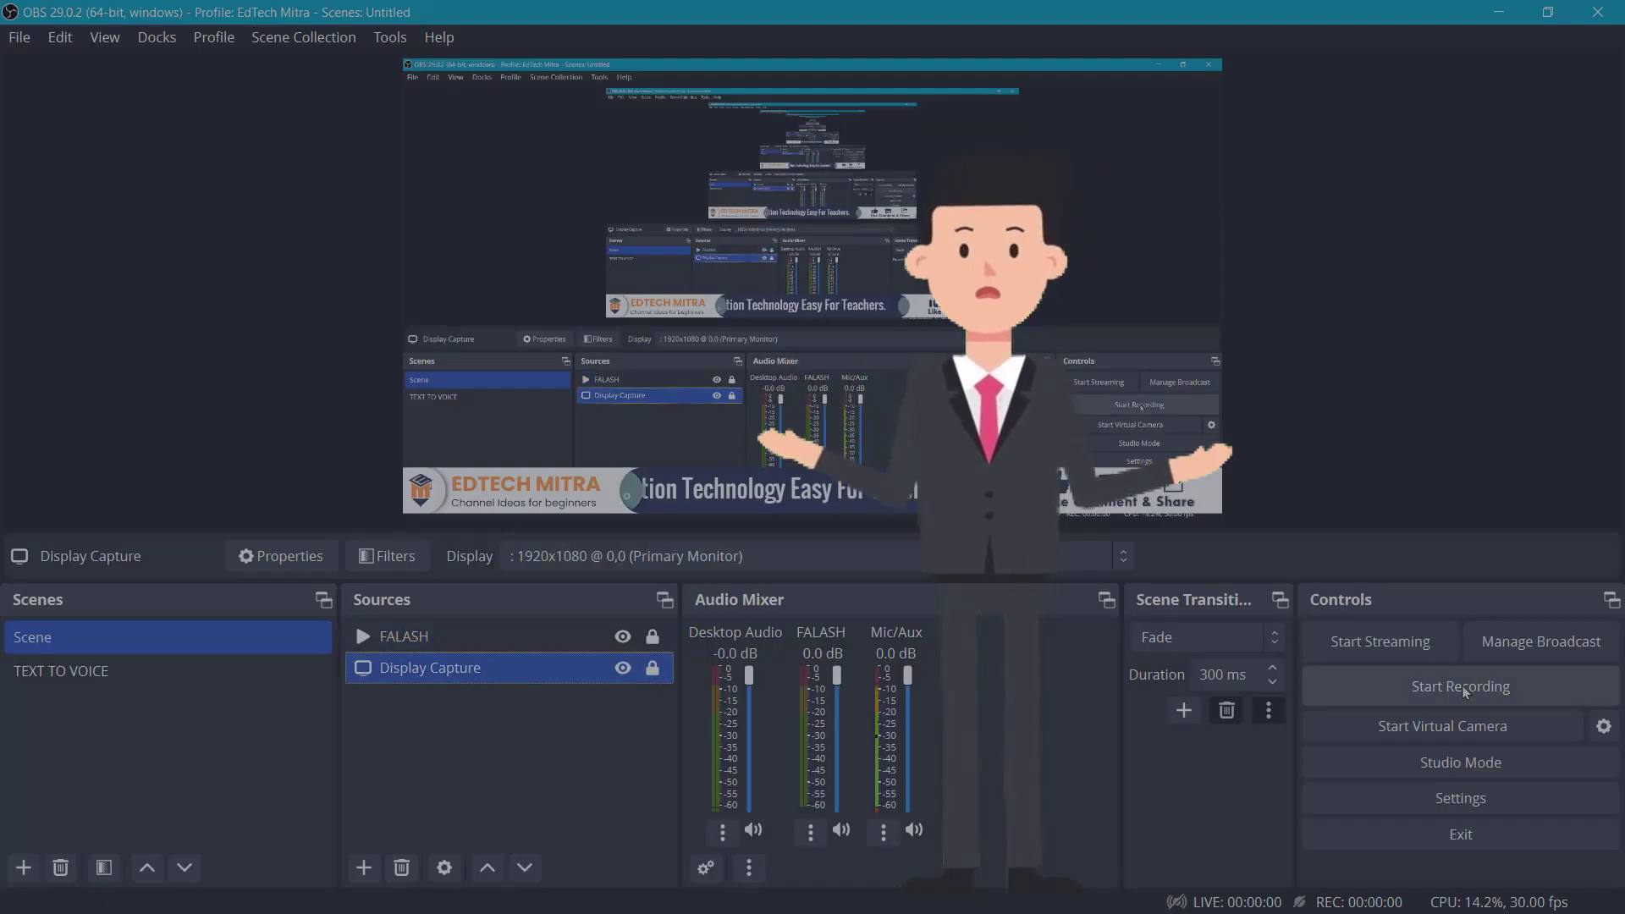
View the PDF full screen and draw pen marks underlining Q1 and circling option (c) 90.
left_click(1441, 687)
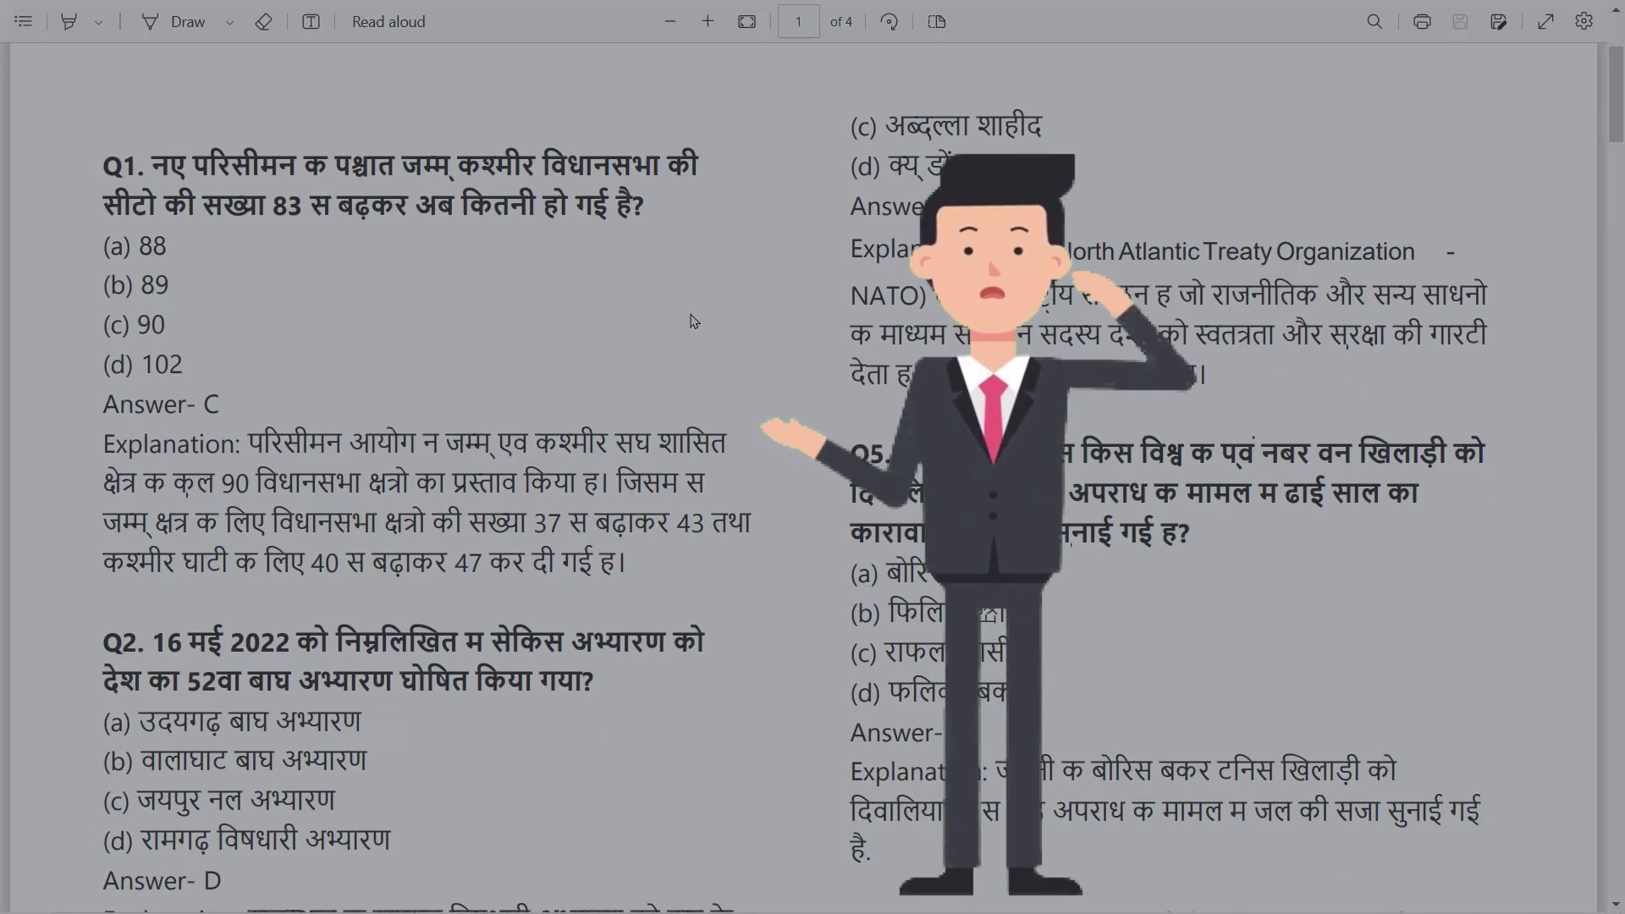
left_click(167, 32)
left_click(246, 149)
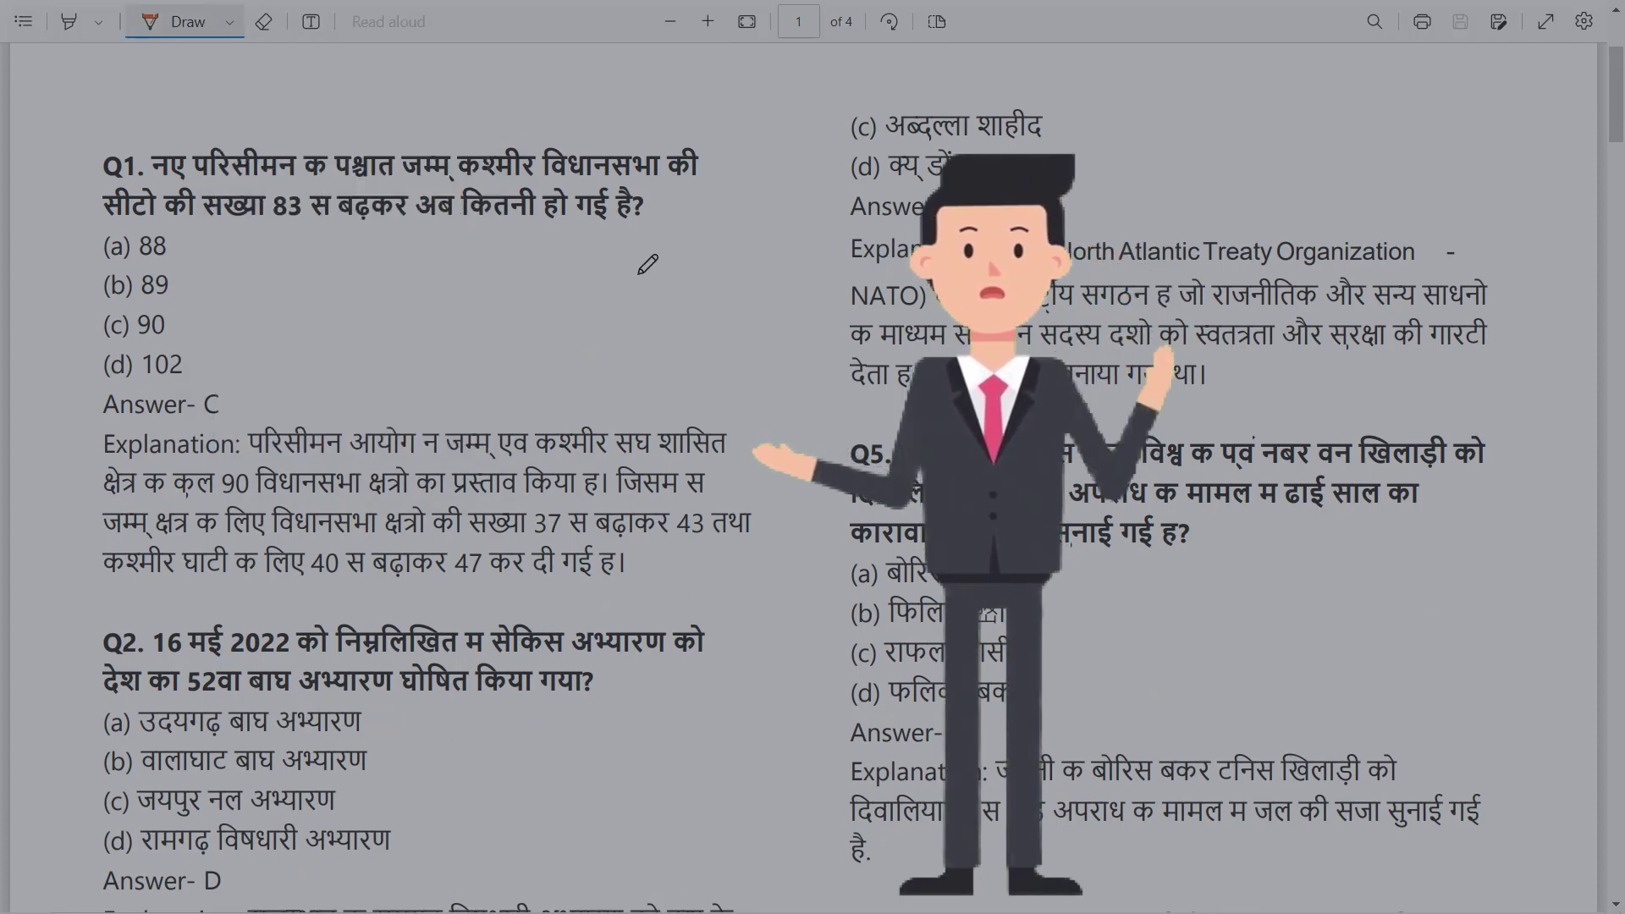
left_click_drag(86, 178, 292, 166)
left_click_drag(300, 190, 402, 199)
left_click_drag(103, 224, 249, 240)
left_click_drag(199, 315, 203, 326)
scroll(319, 305, "down", 5)
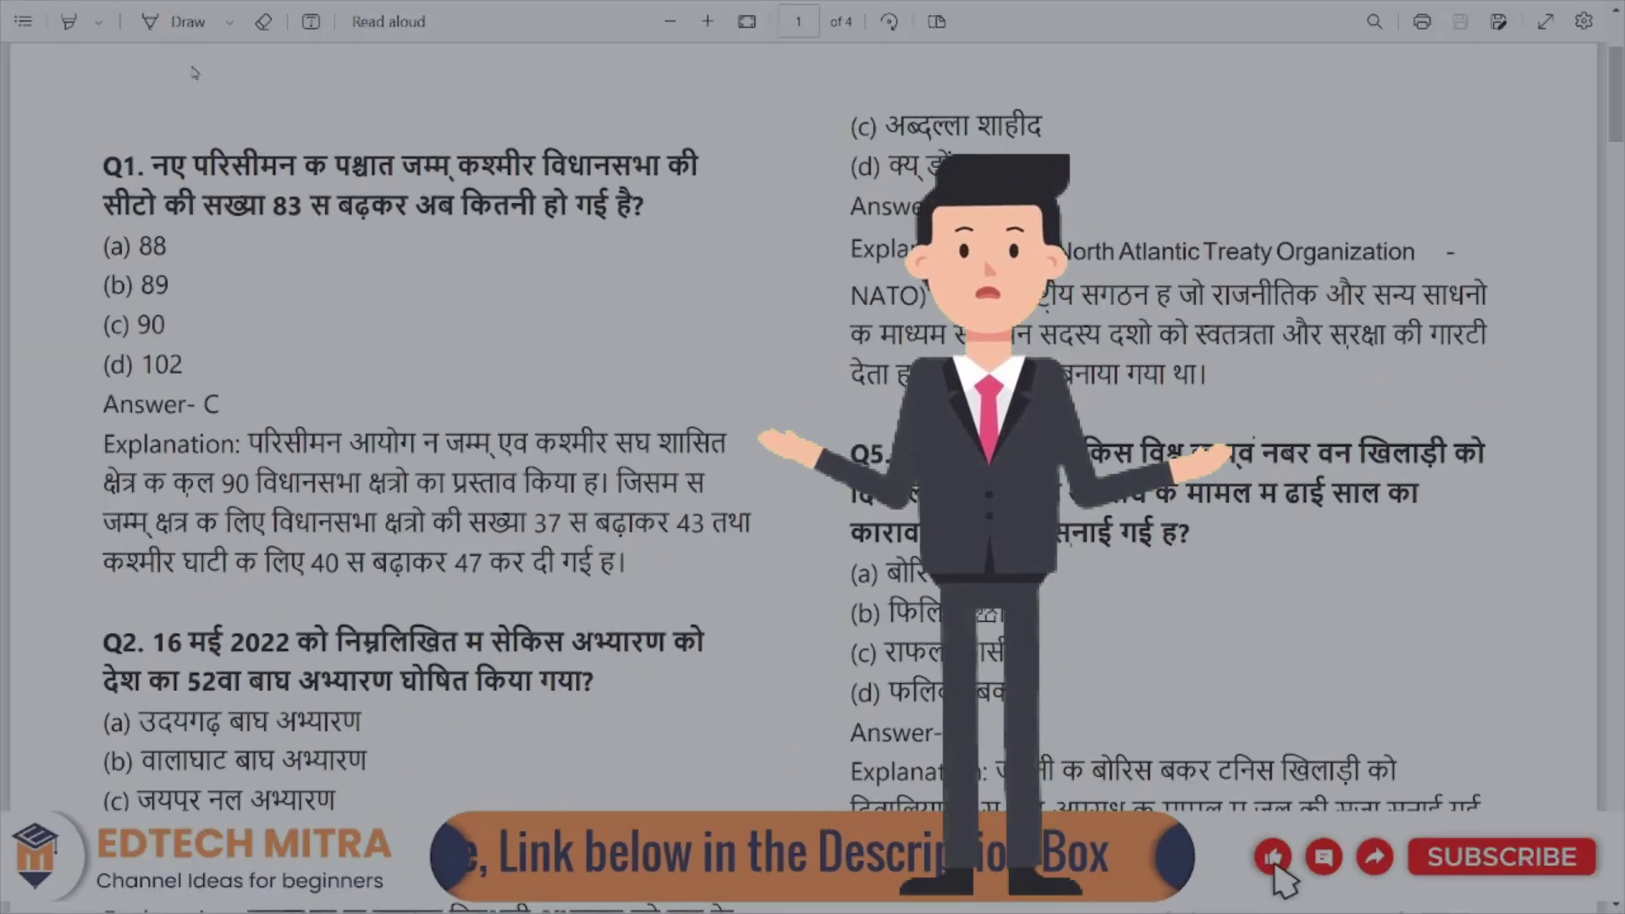
Switch the pen to red and redraw the Q1 underline and the marks around the options.
left_click(184, 21)
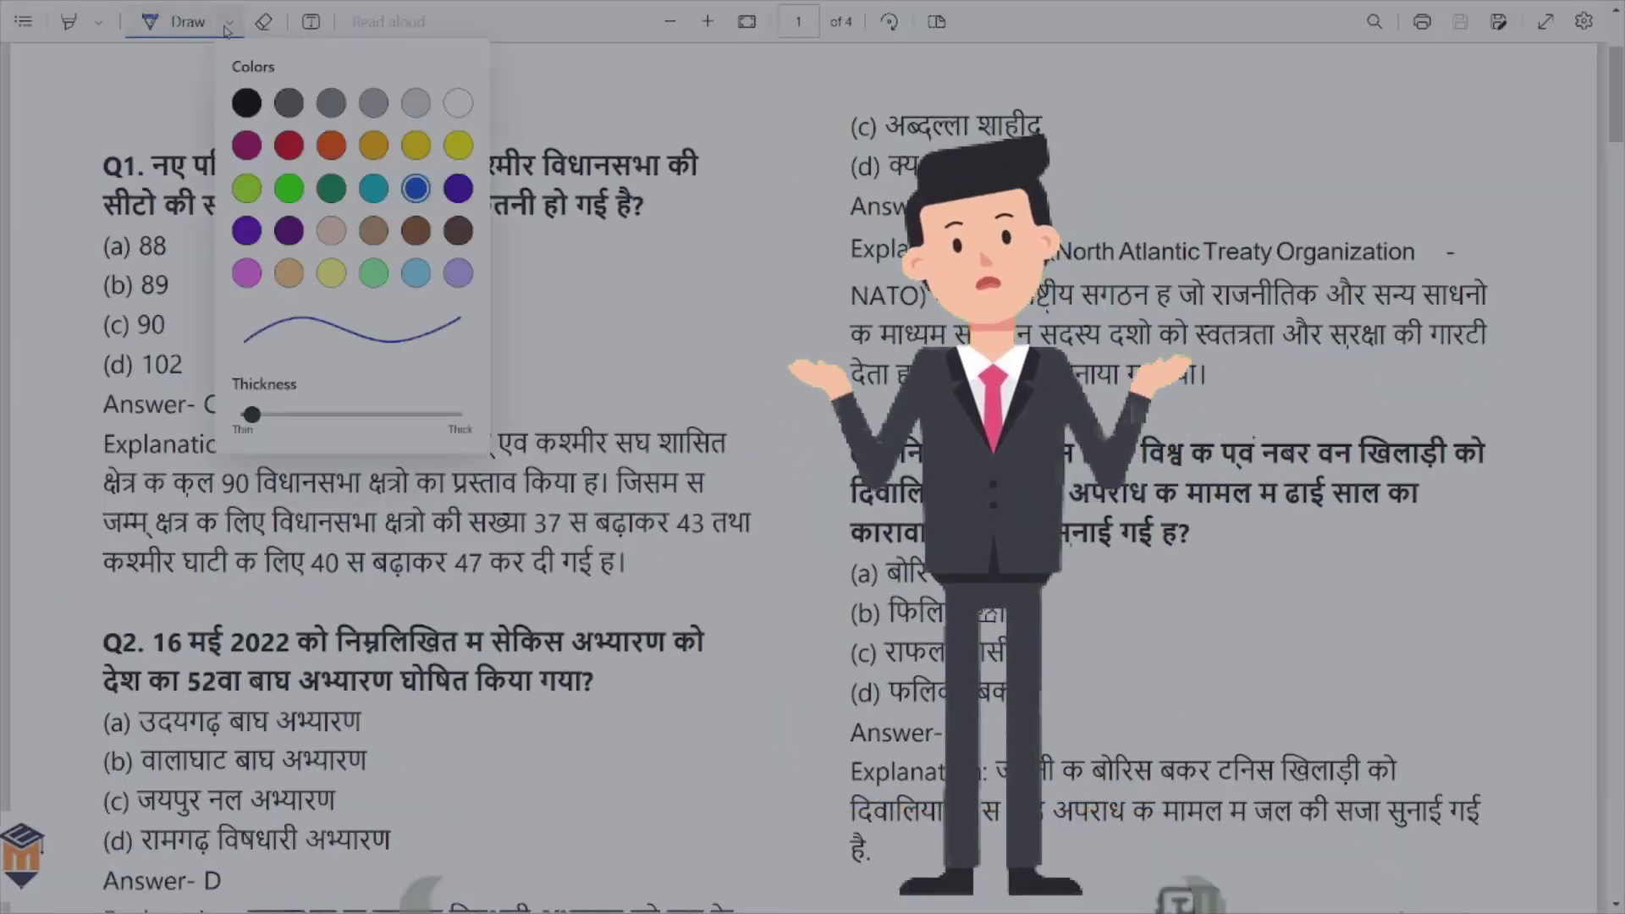
left_click(246, 145)
left_click_drag(86, 179, 292, 166)
left_click_drag(300, 191, 402, 196)
left_click_drag(104, 227, 254, 213)
left_click_drag(103, 271, 249, 239)
left_click_drag(173, 312, 170, 307)
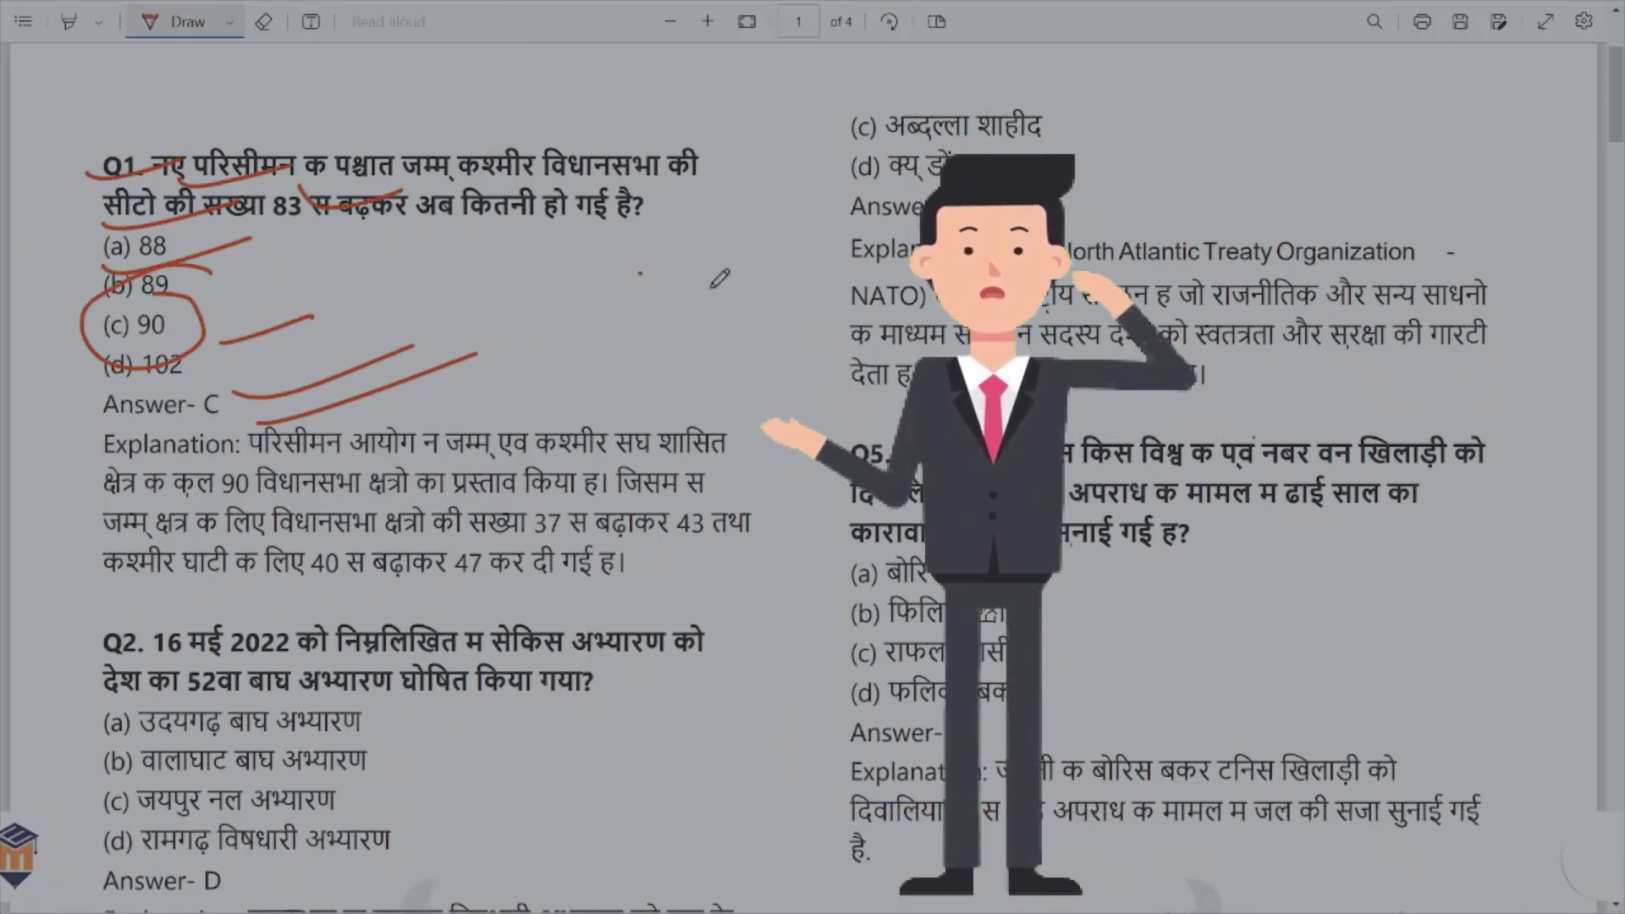
scroll(630, 321, "down", 3)
scroll(630, 322, "down", 2)
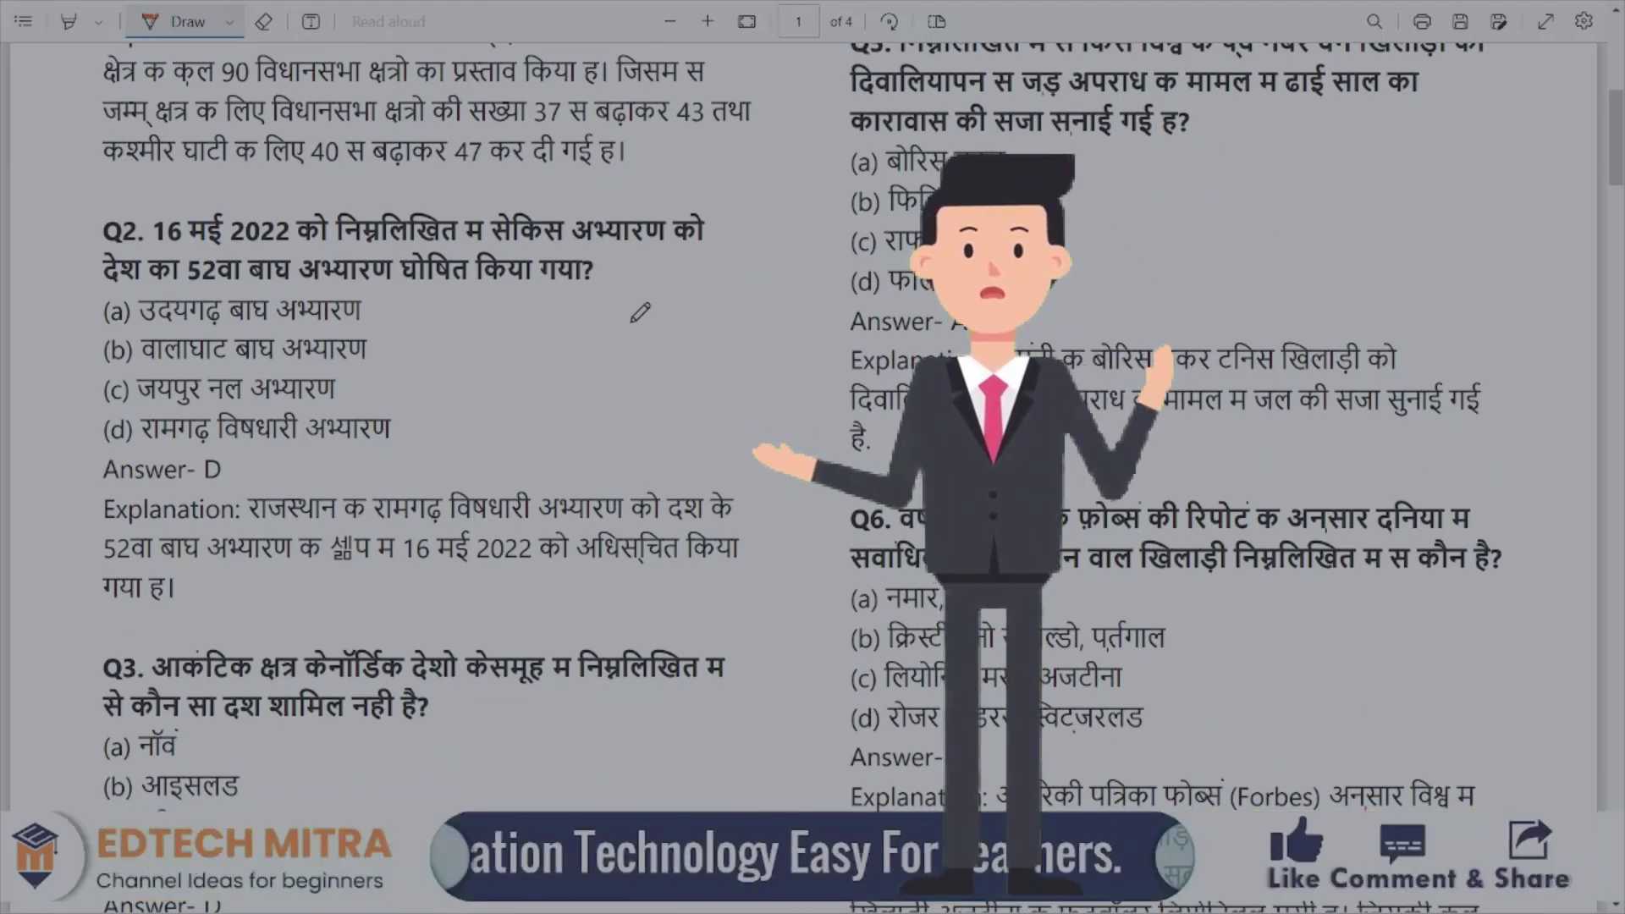
scroll(640, 312, "up", 5)
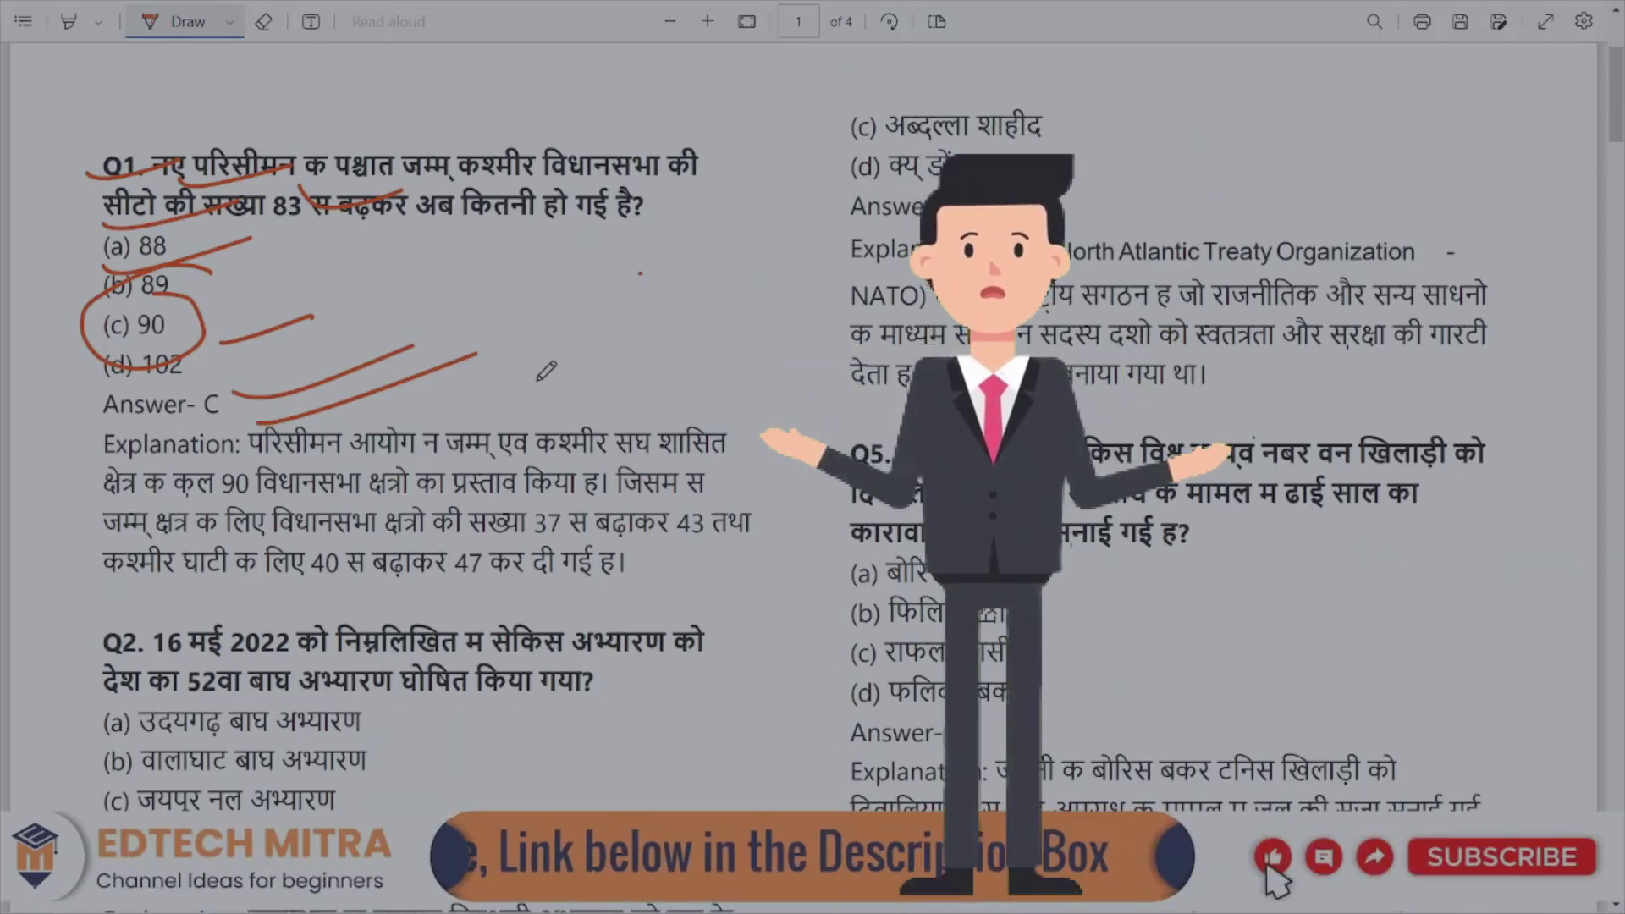
scroll(473, 457, "down", 6)
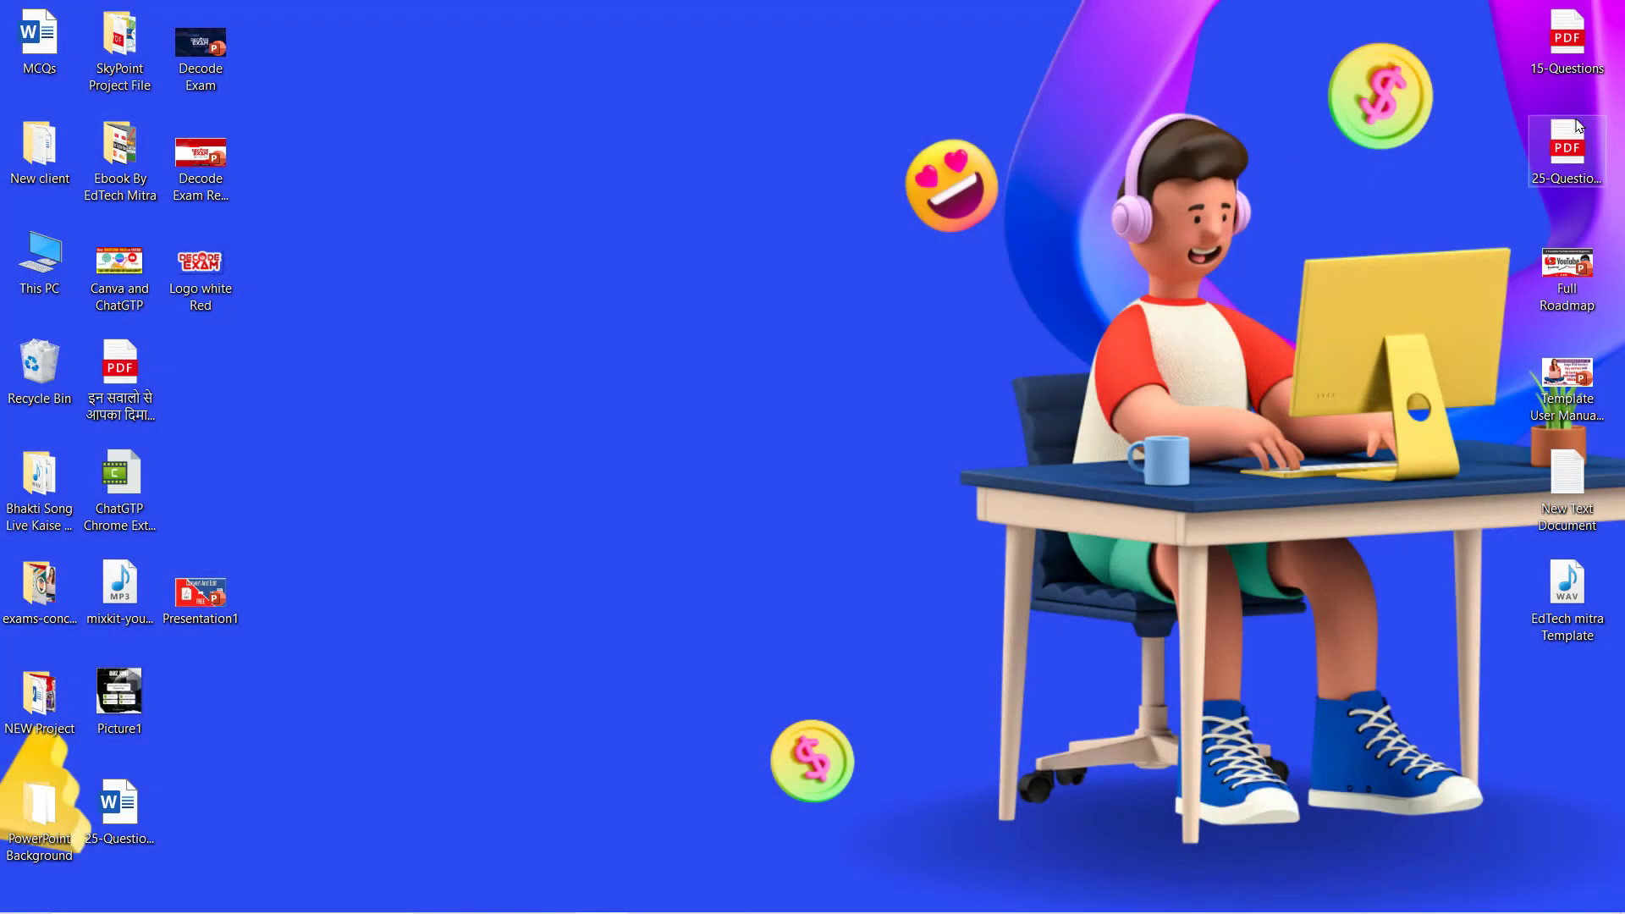
Search the taskbar for 'word' to launch Microsoft Word with a blank document.
left_click(1583, 147)
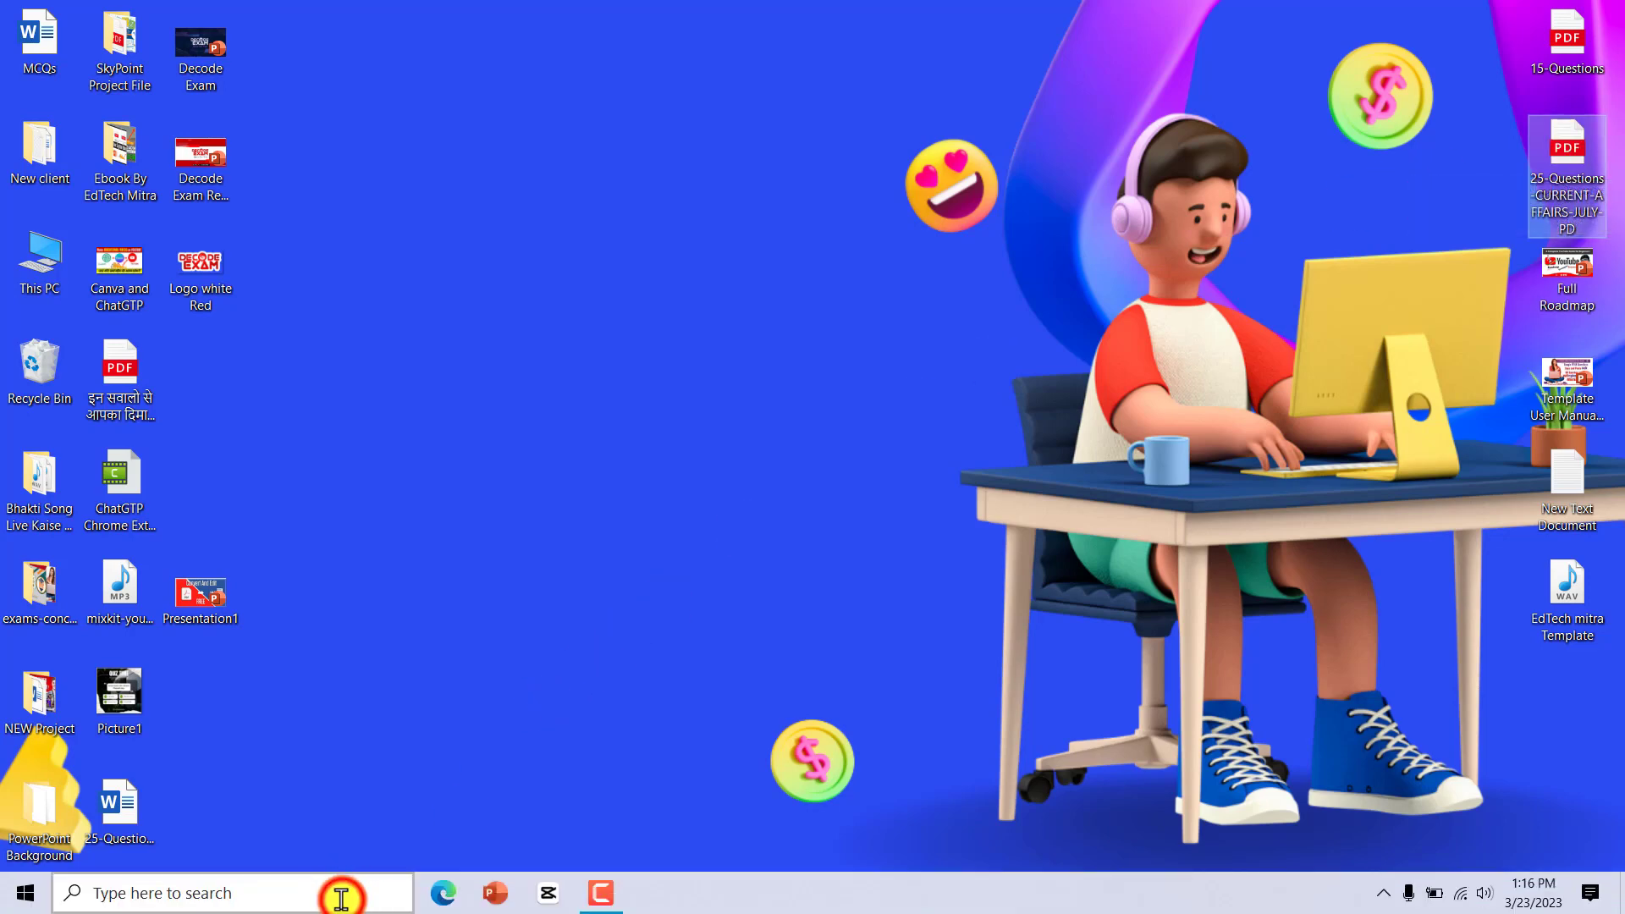
left_click(341, 897)
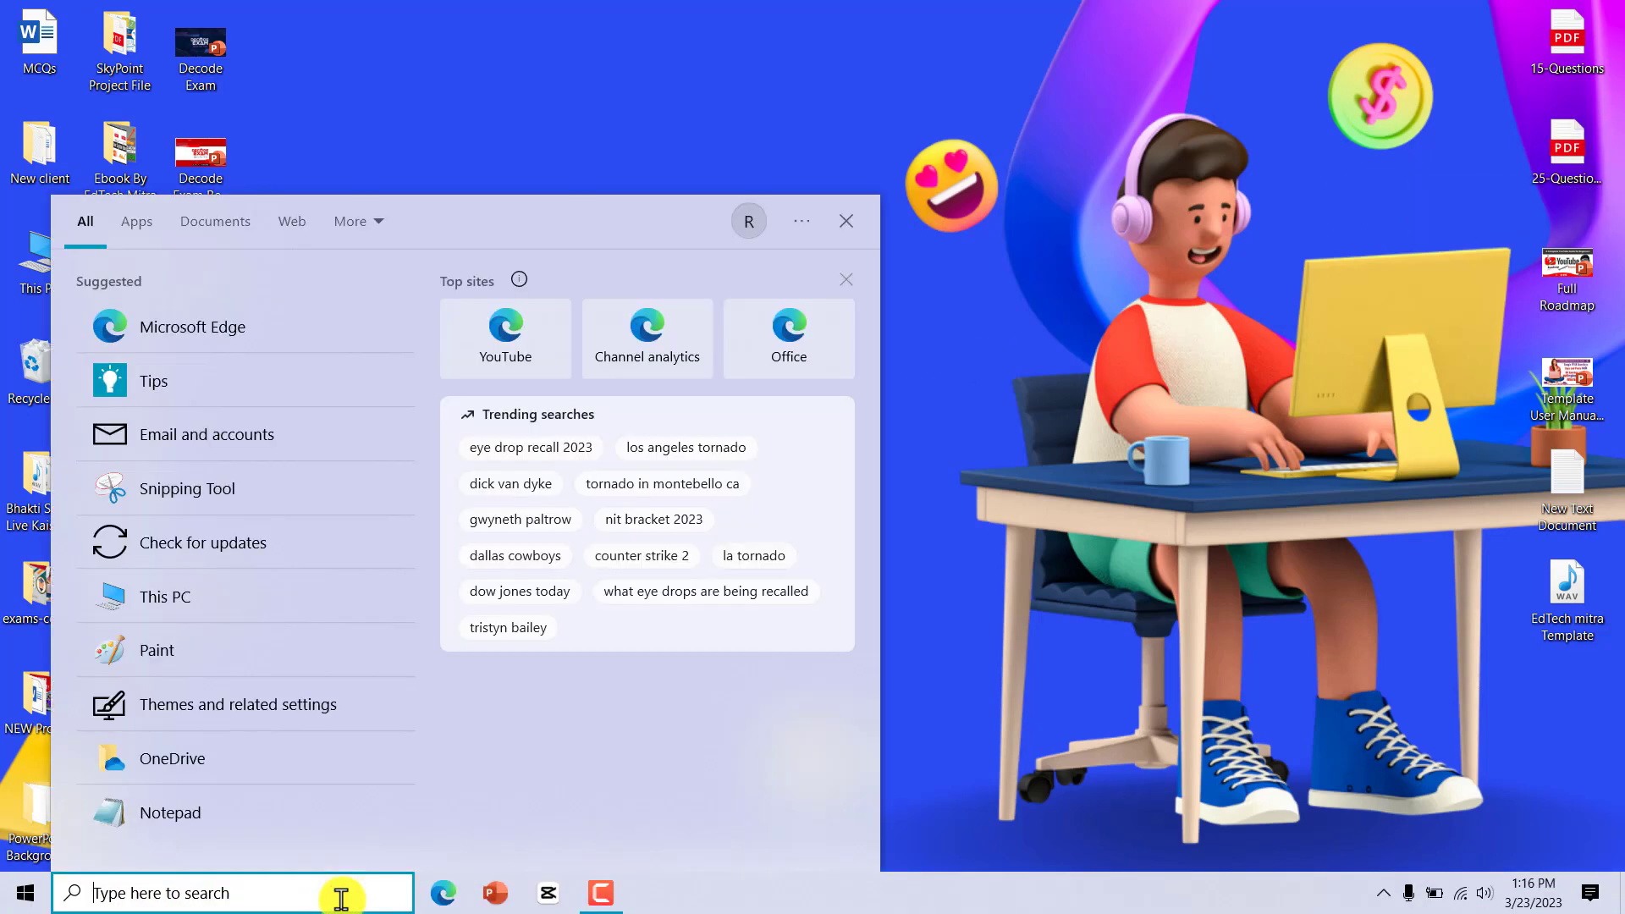
type("word")
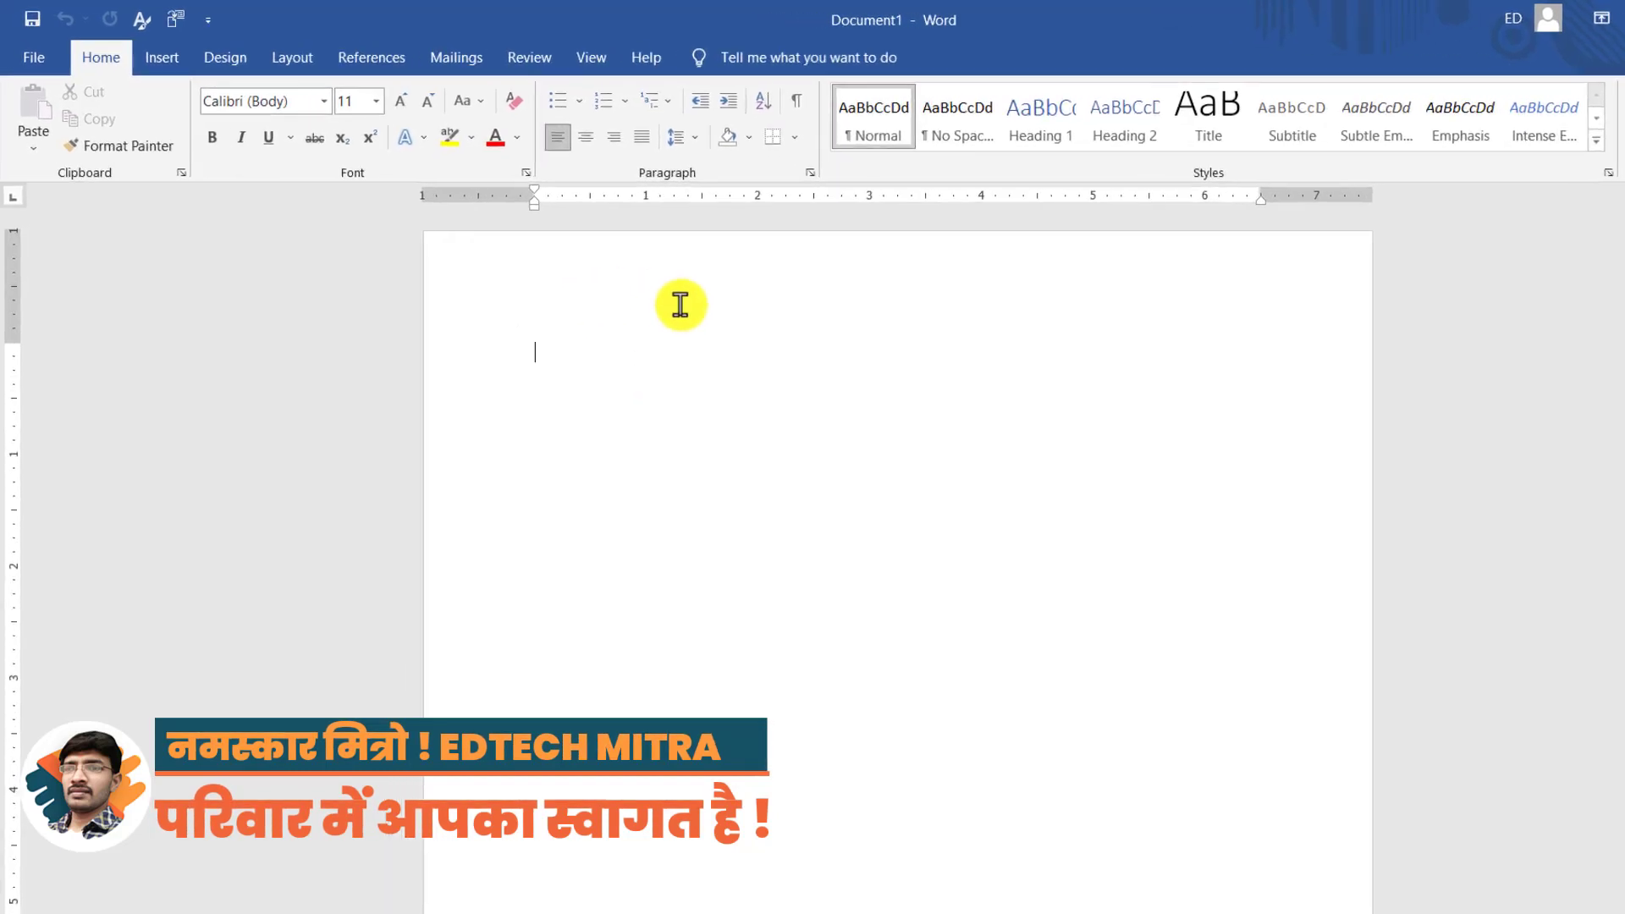
Bring up the Insert File dialog through Insert > Object > Text from File.
left_click(155, 53)
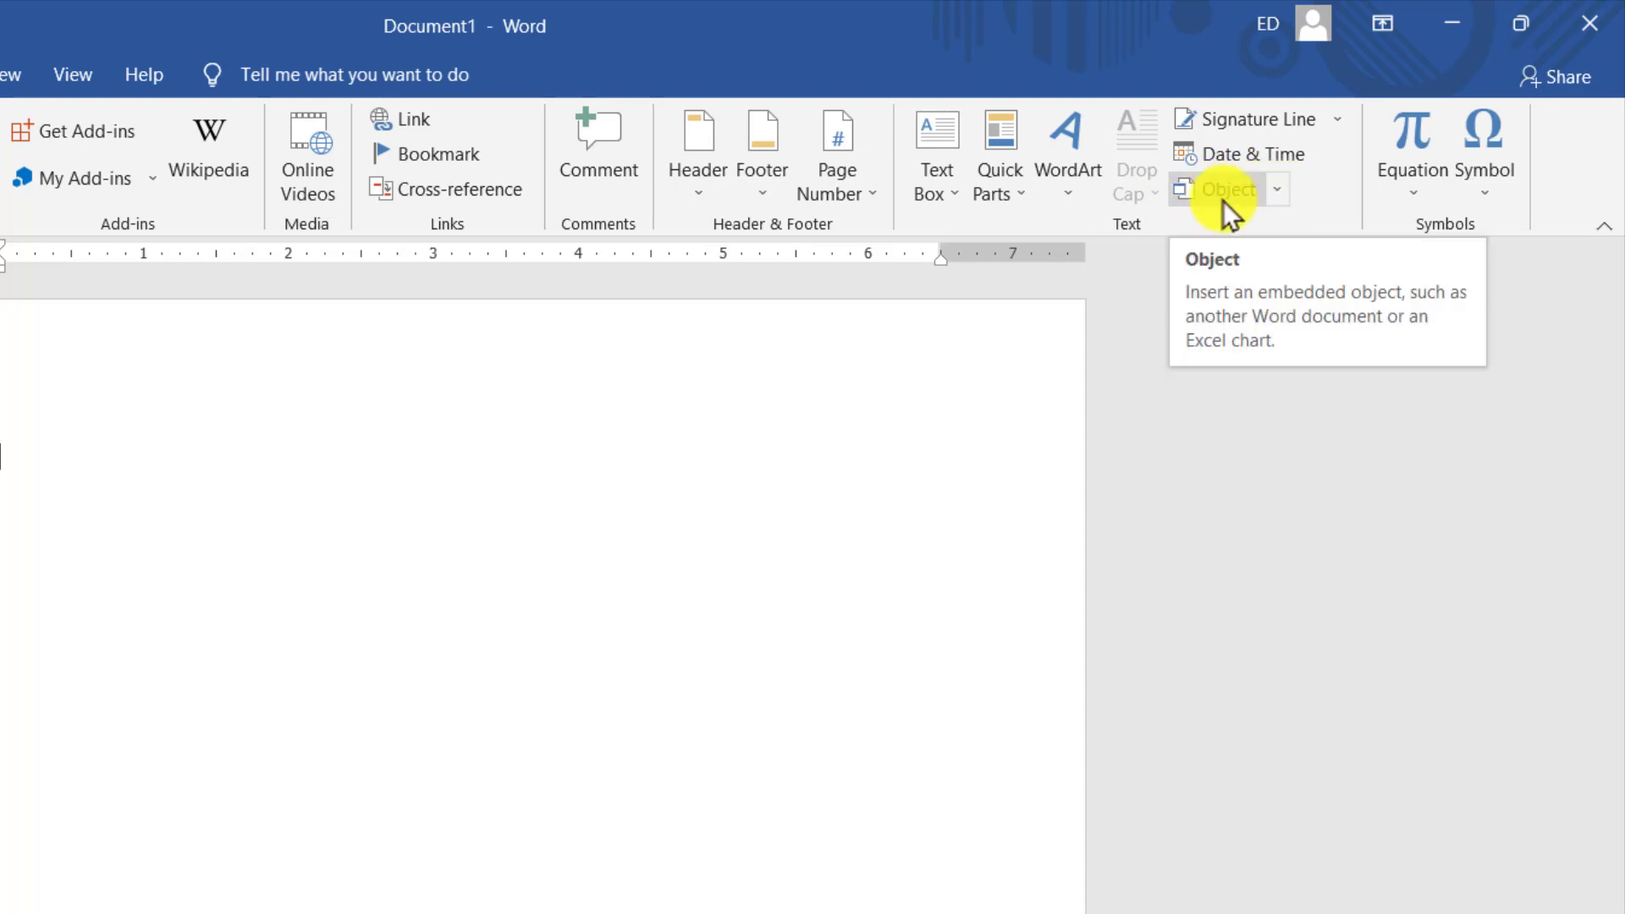
left_click(1278, 196)
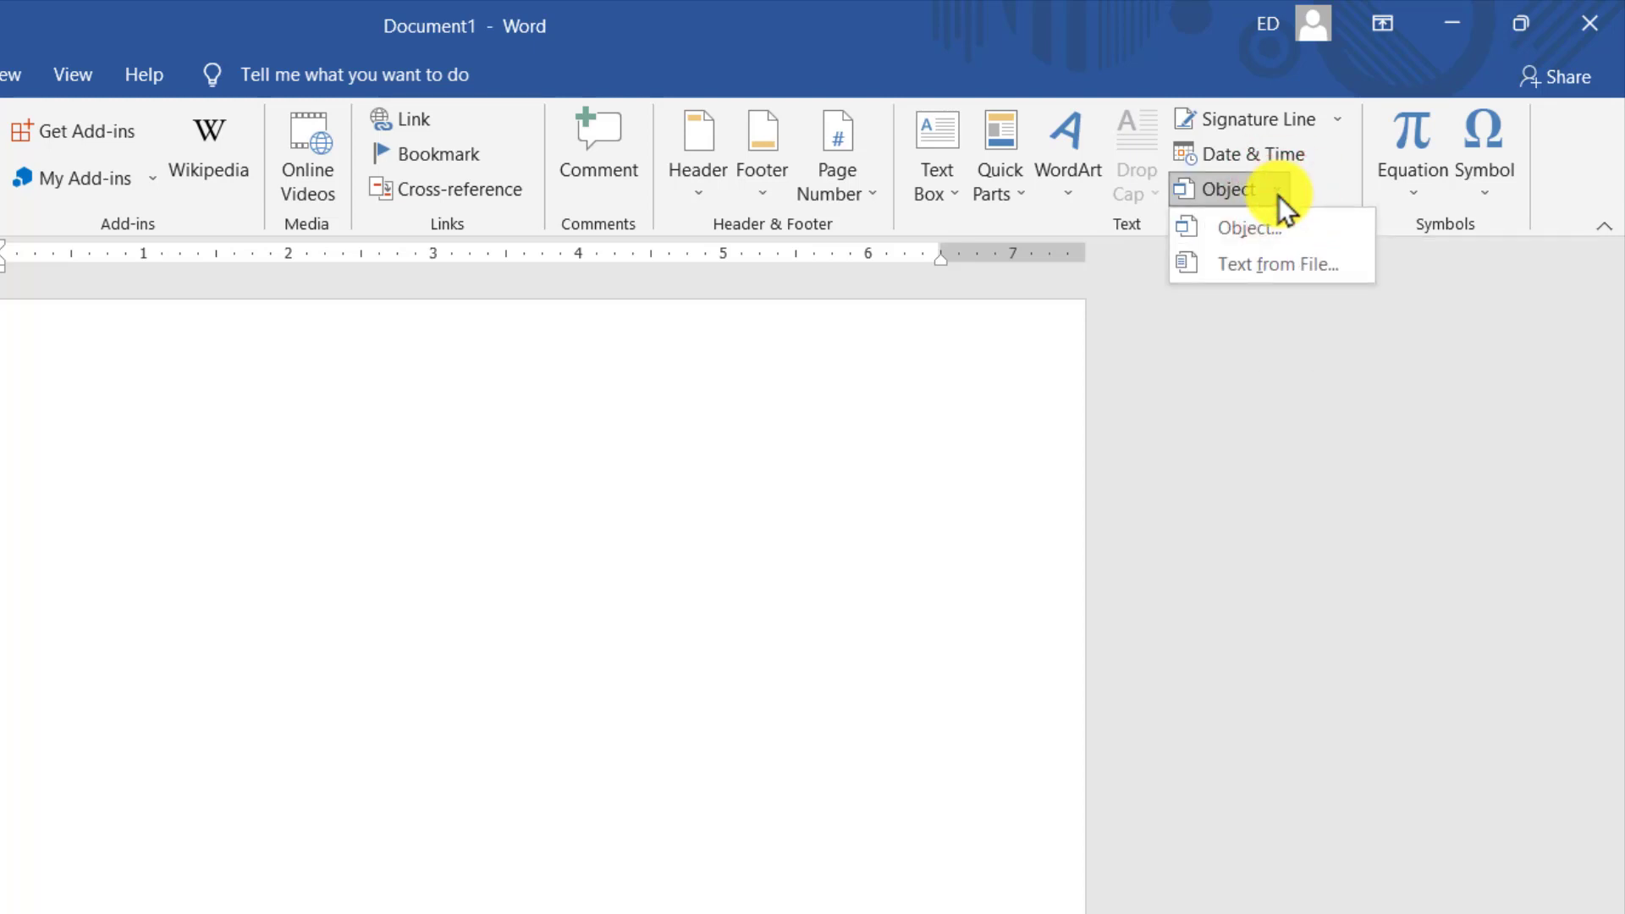
left_click(1283, 263)
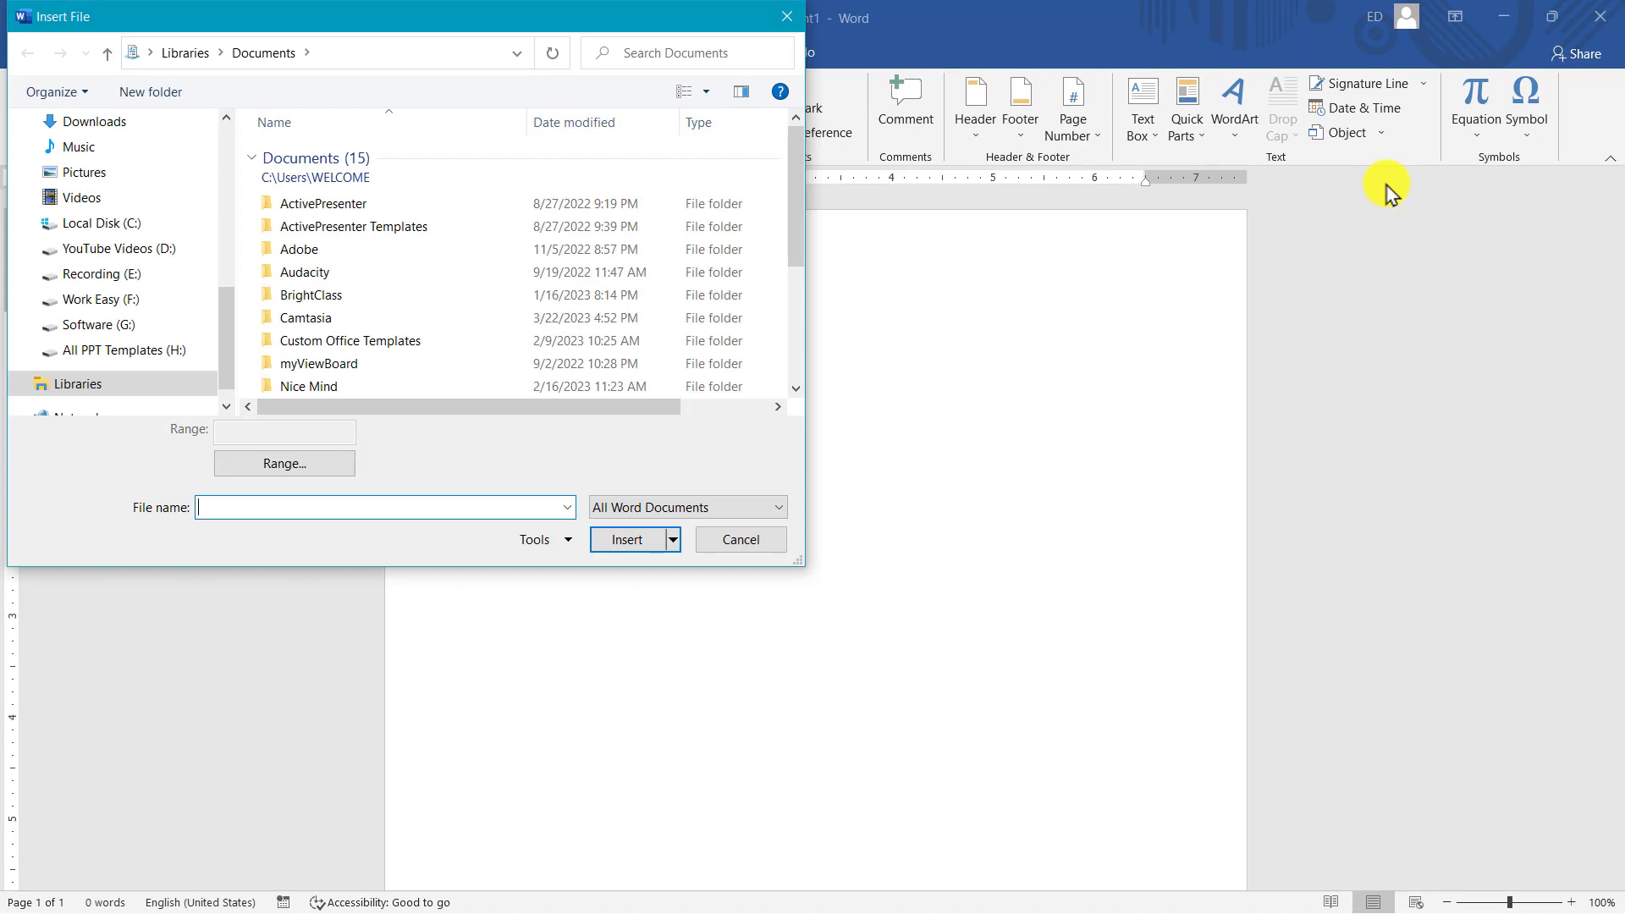
mouse_move(101, 273)
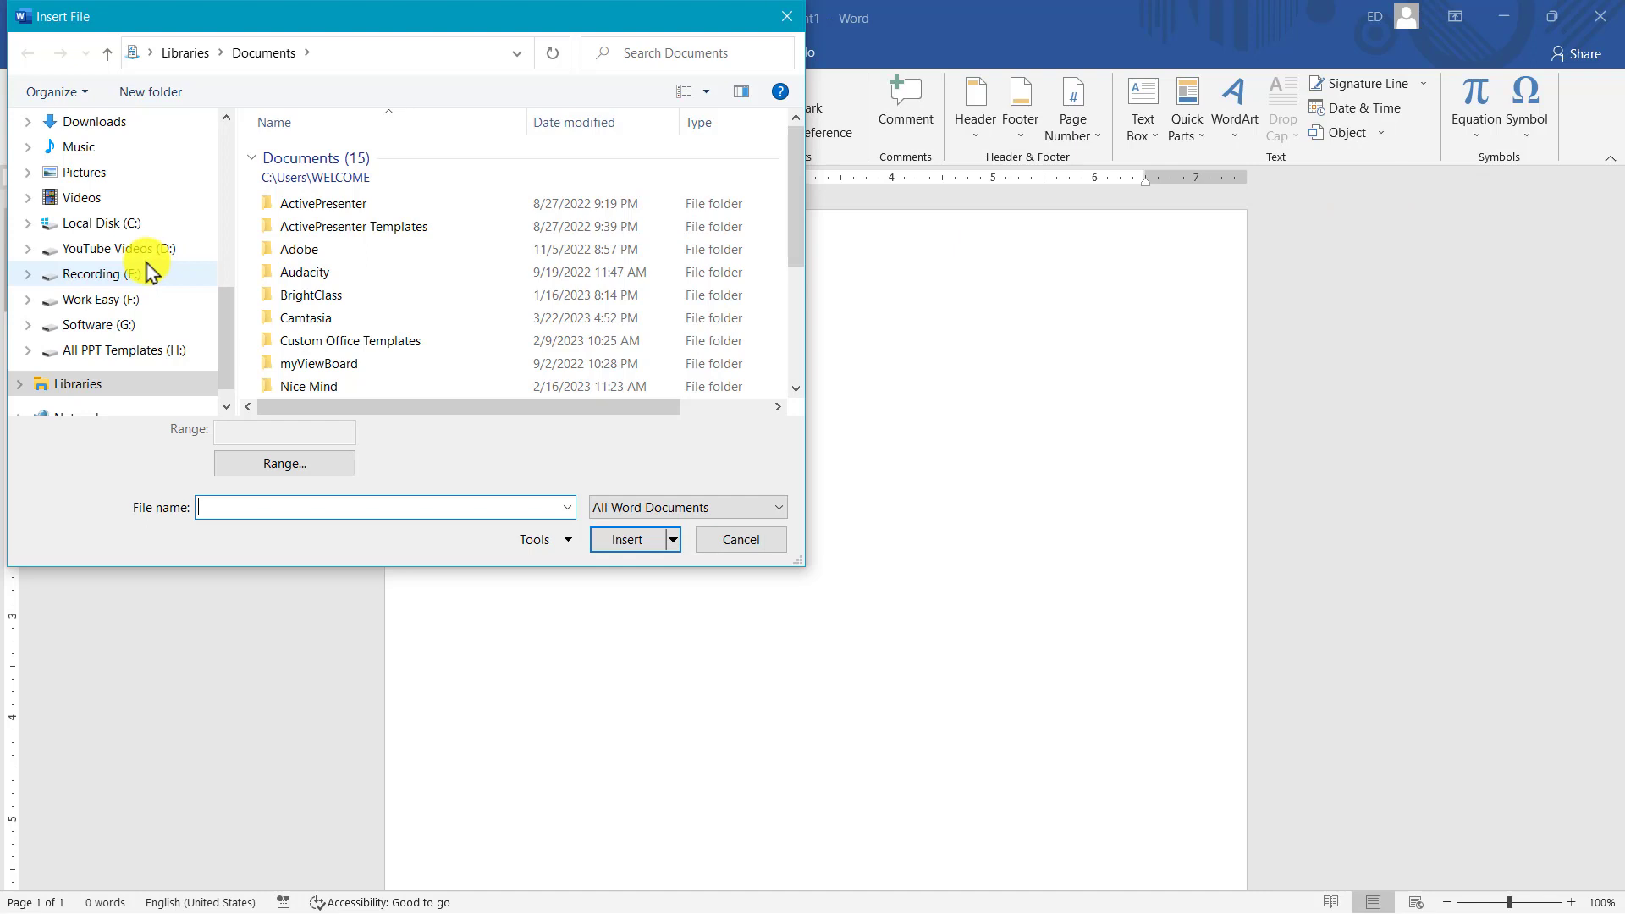
Insert 25-Questions-CURRENT-AFFAIRS-JULY-PD from the Desktop into Document1.
scroll(108, 199, "up", 1)
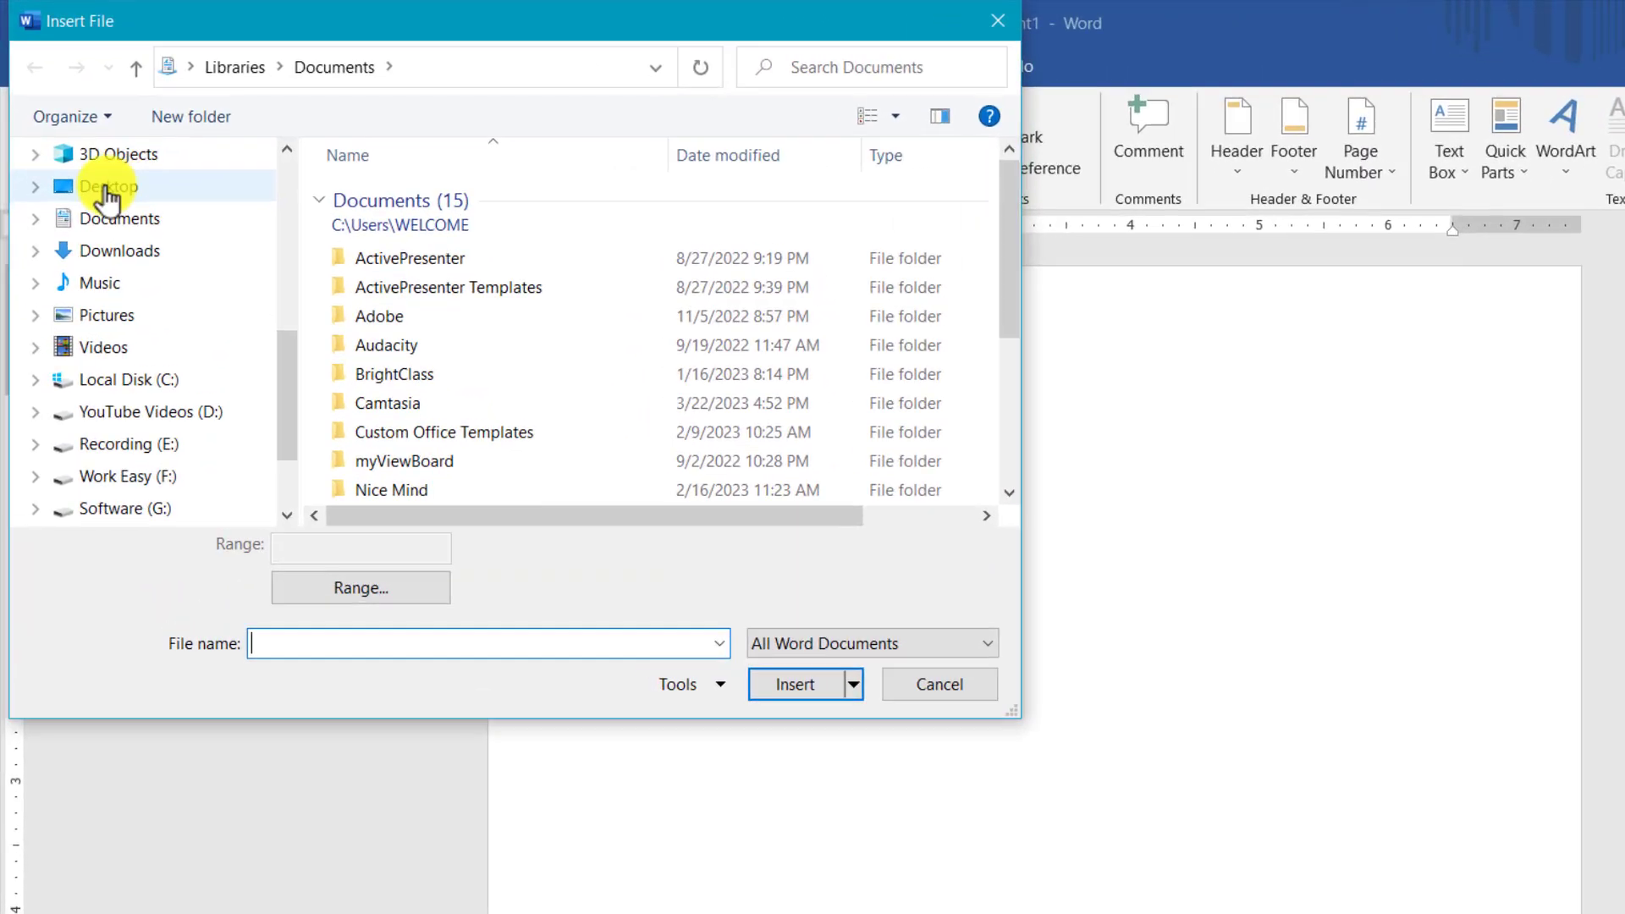
left_click(126, 145)
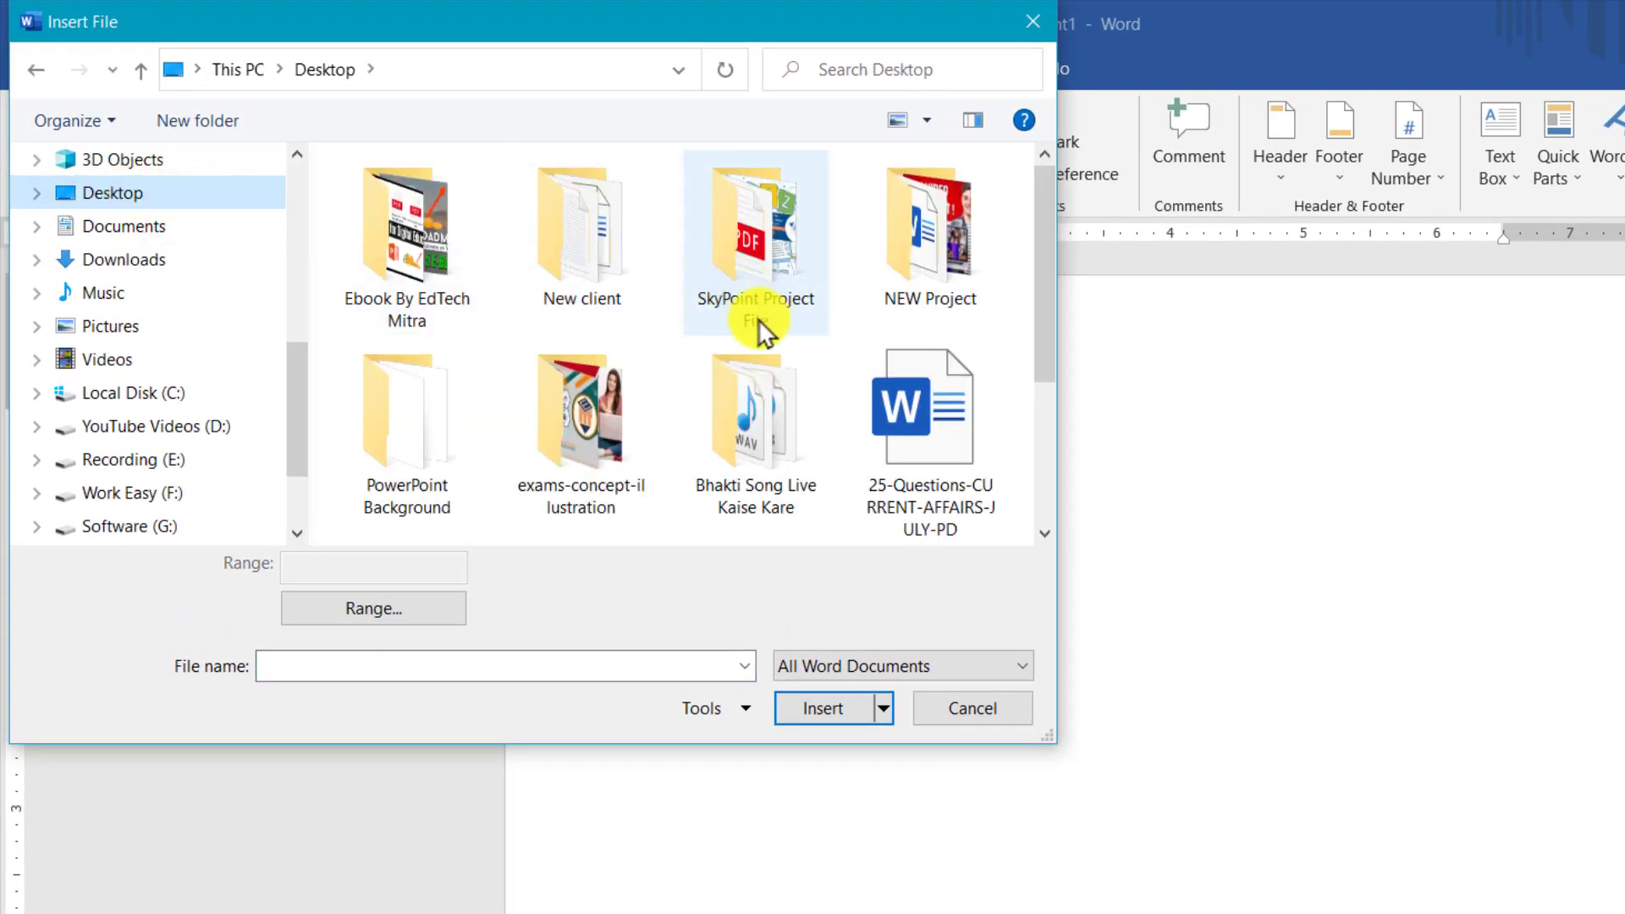
scroll(770, 329, "down", 3)
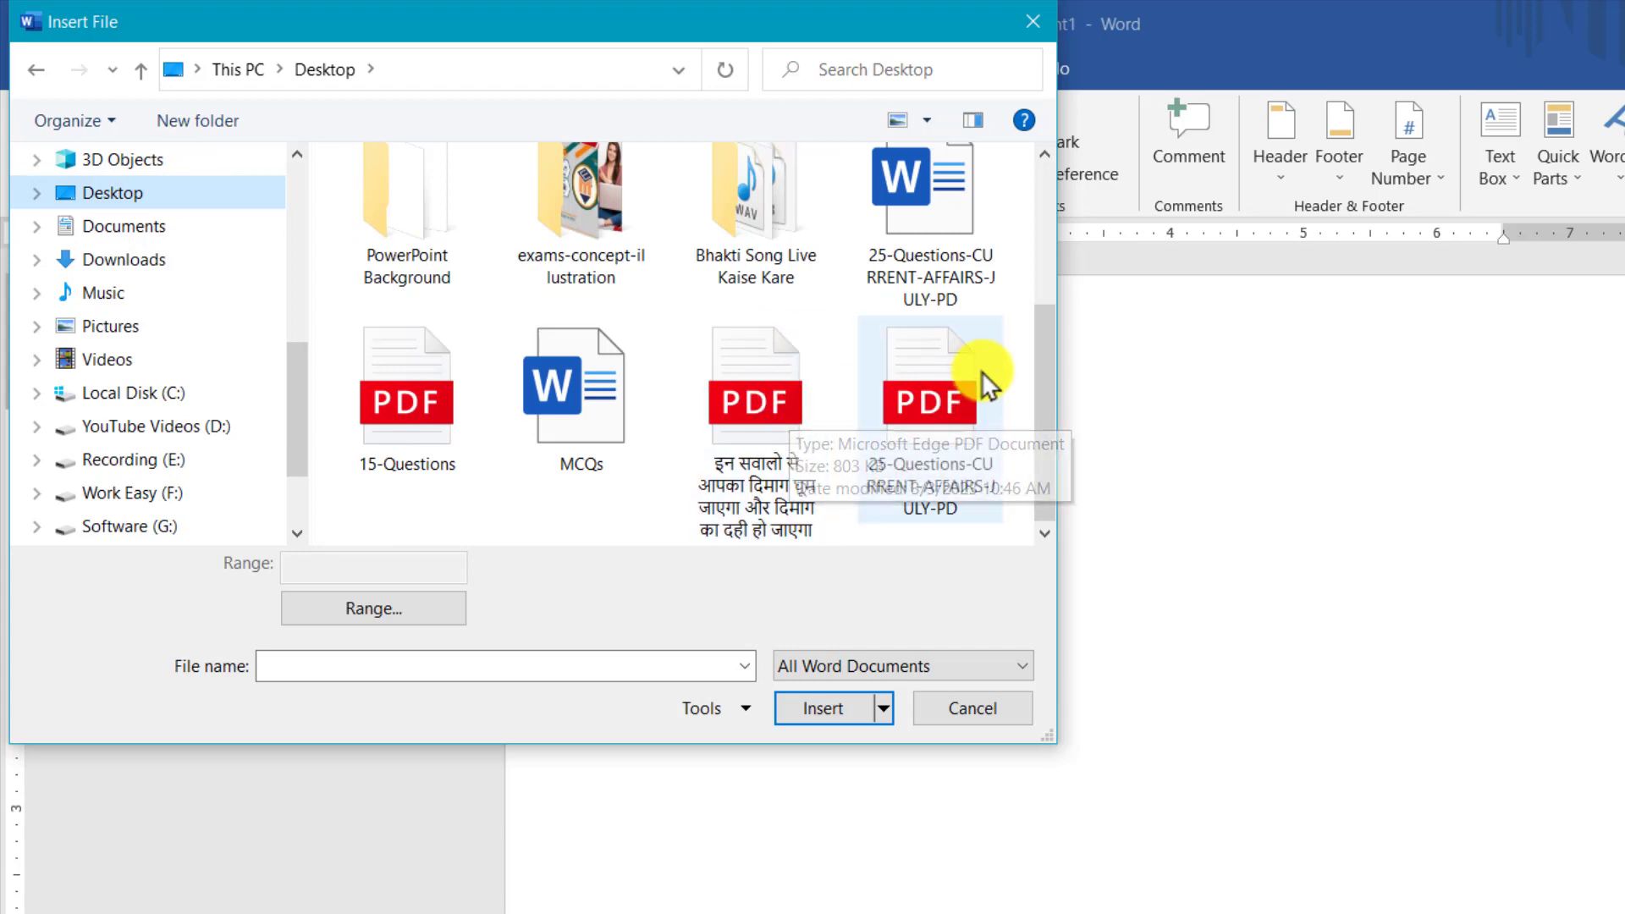
left_click(925, 385)
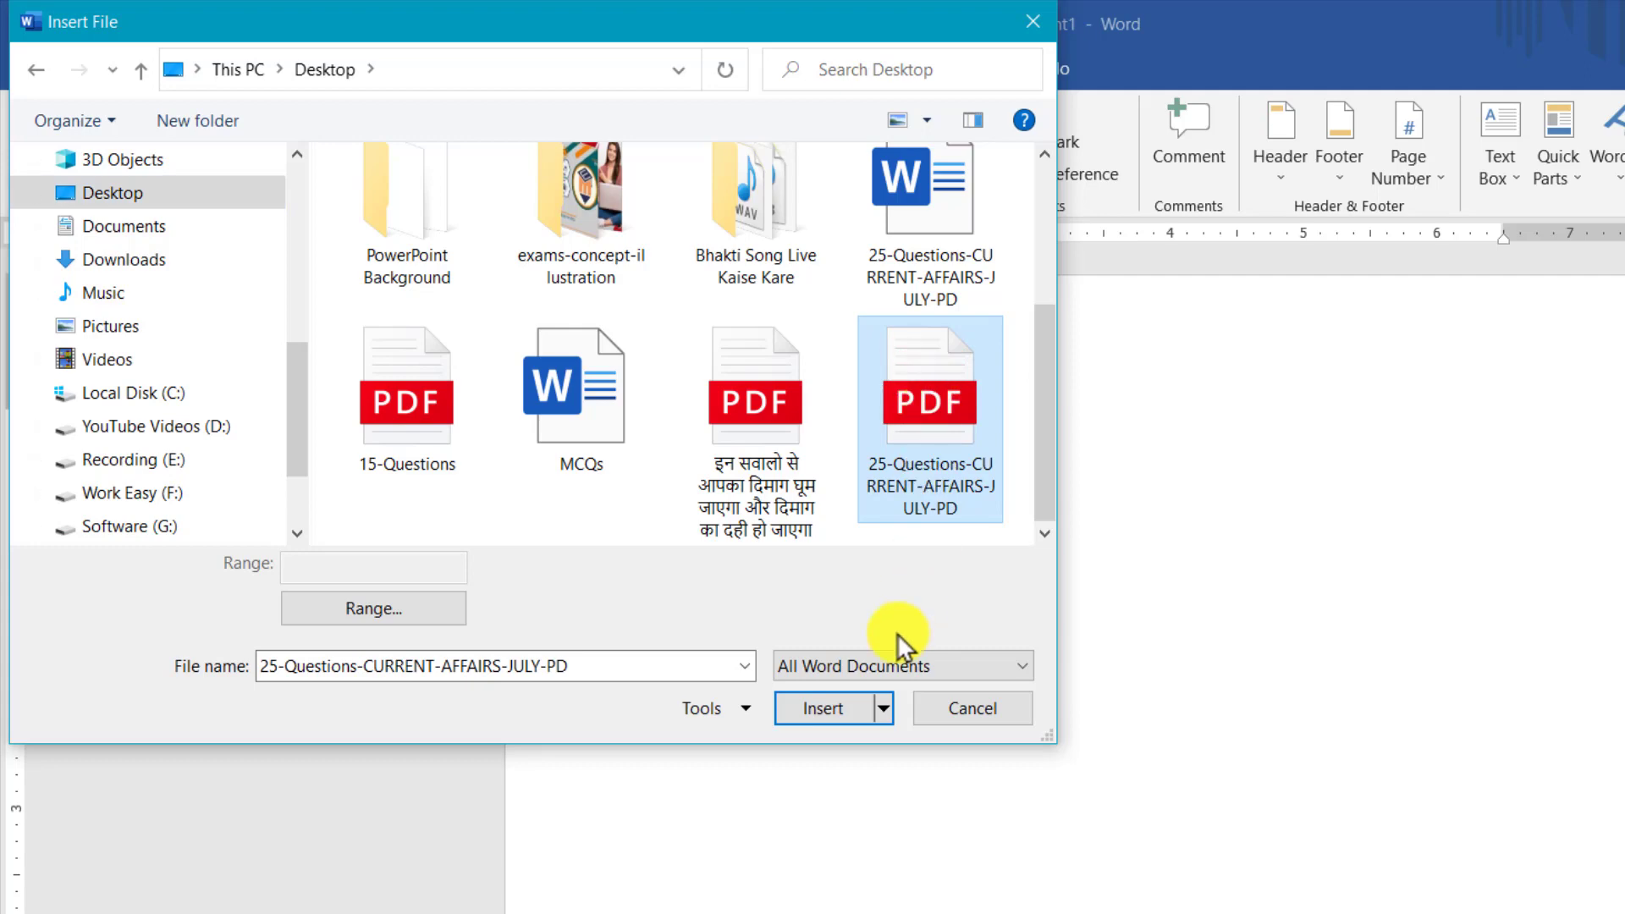
left_click(833, 713)
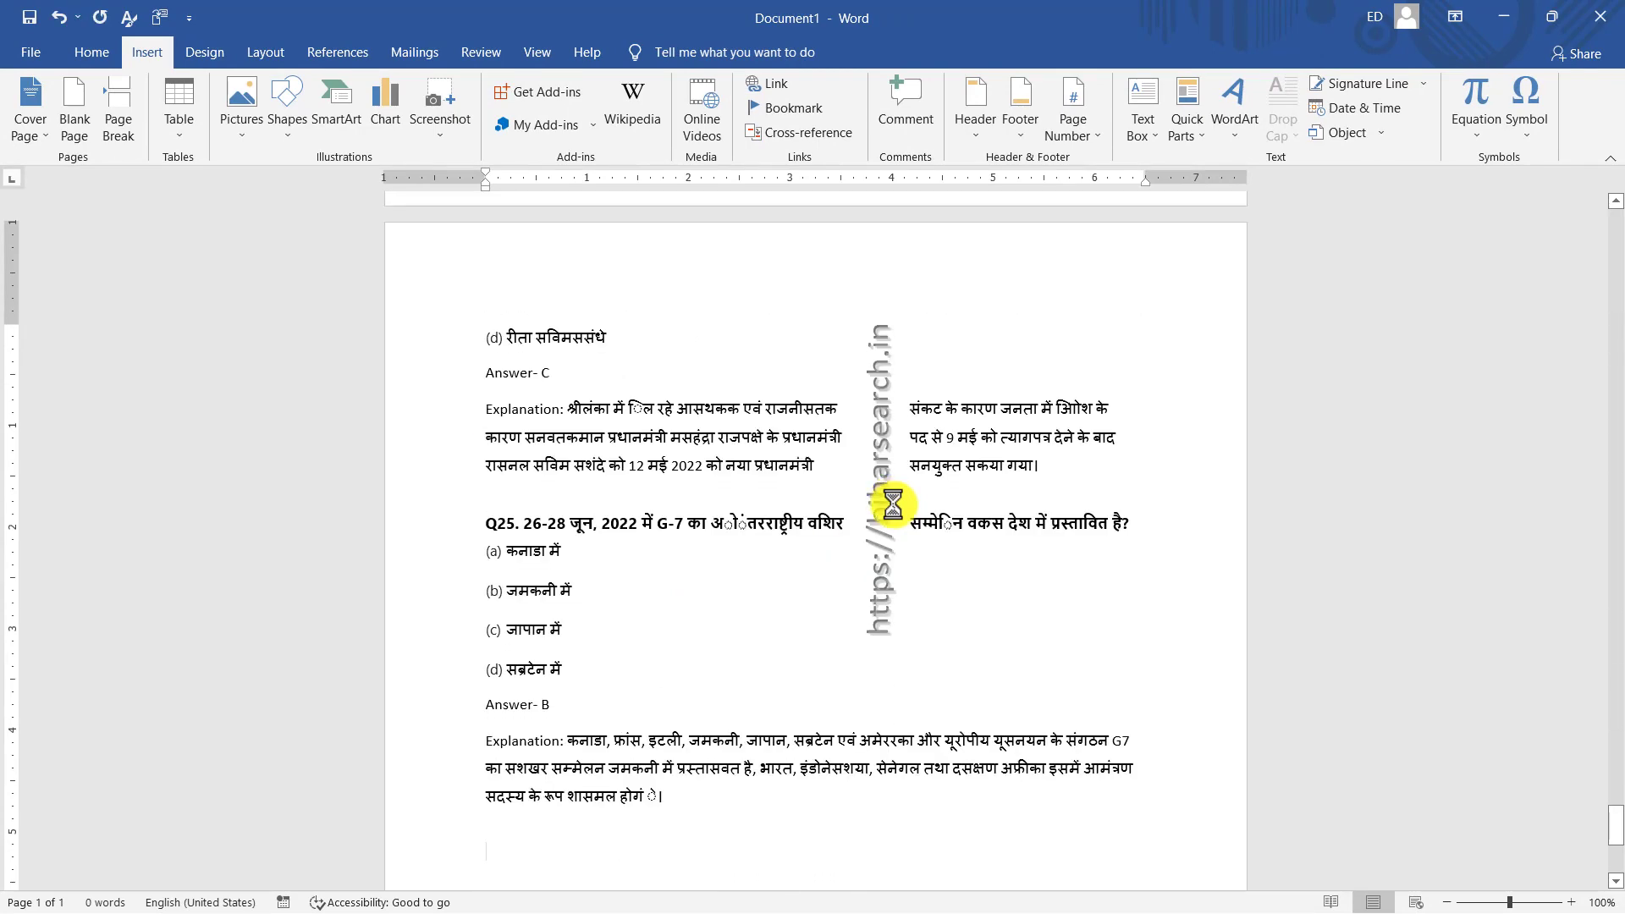
scroll(893, 506, "up", 3)
scroll(893, 505, "up", 4)
scroll(890, 506, "up", 4)
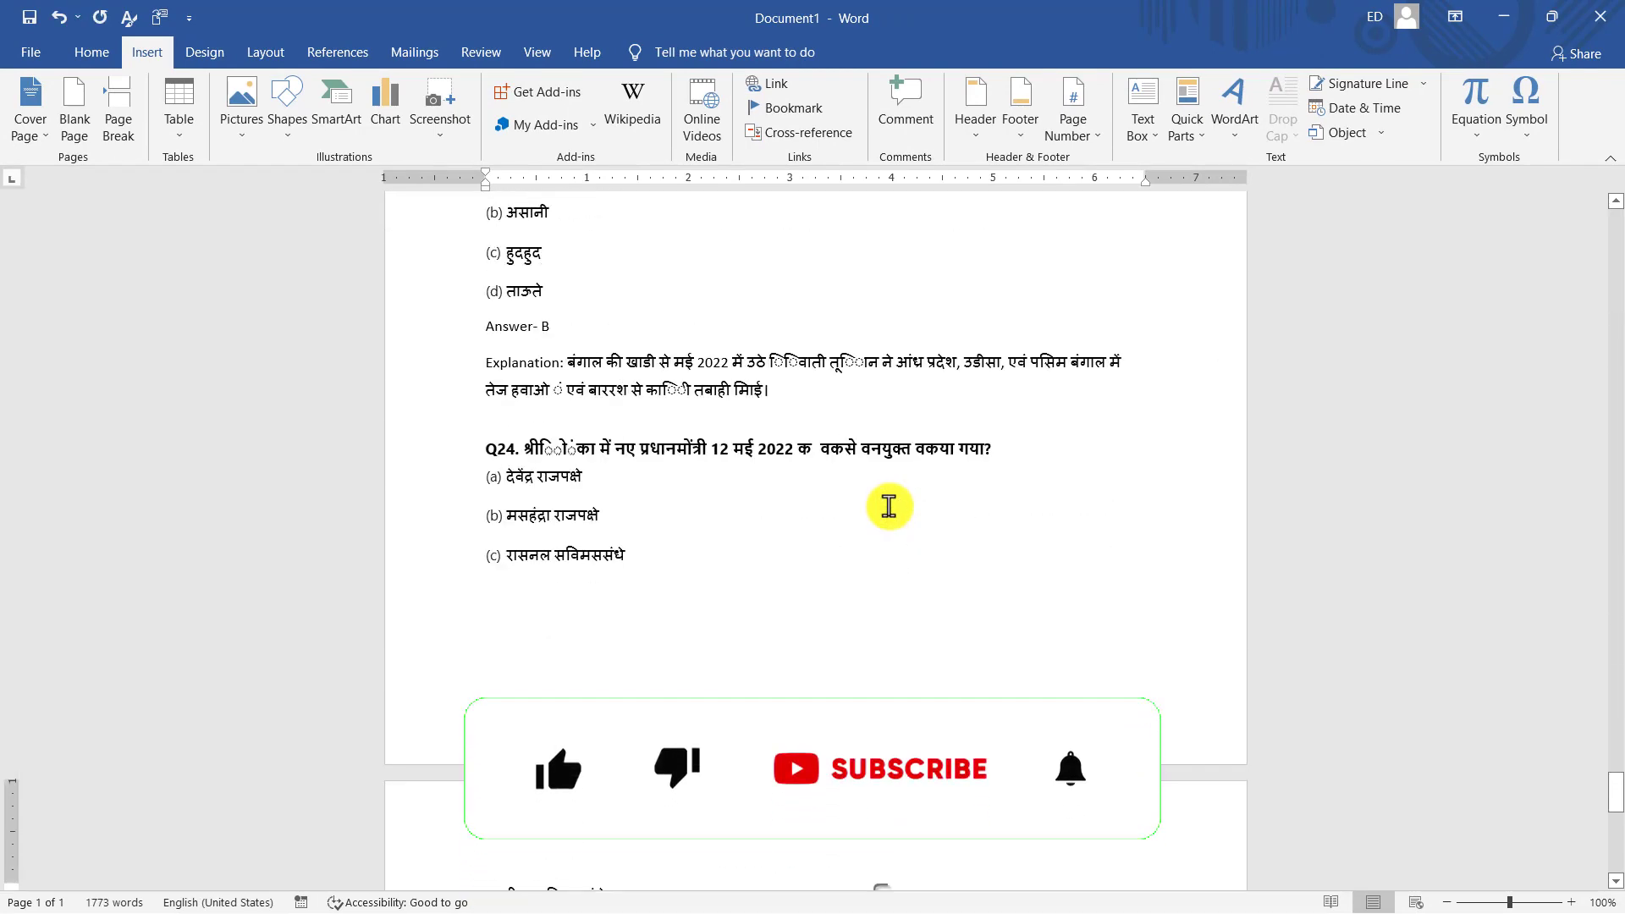
scroll(888, 506, "up", 5)
scroll(888, 506, "up", 5)
scroll(888, 506, "up", 5)
scroll(888, 506, "up", 5)
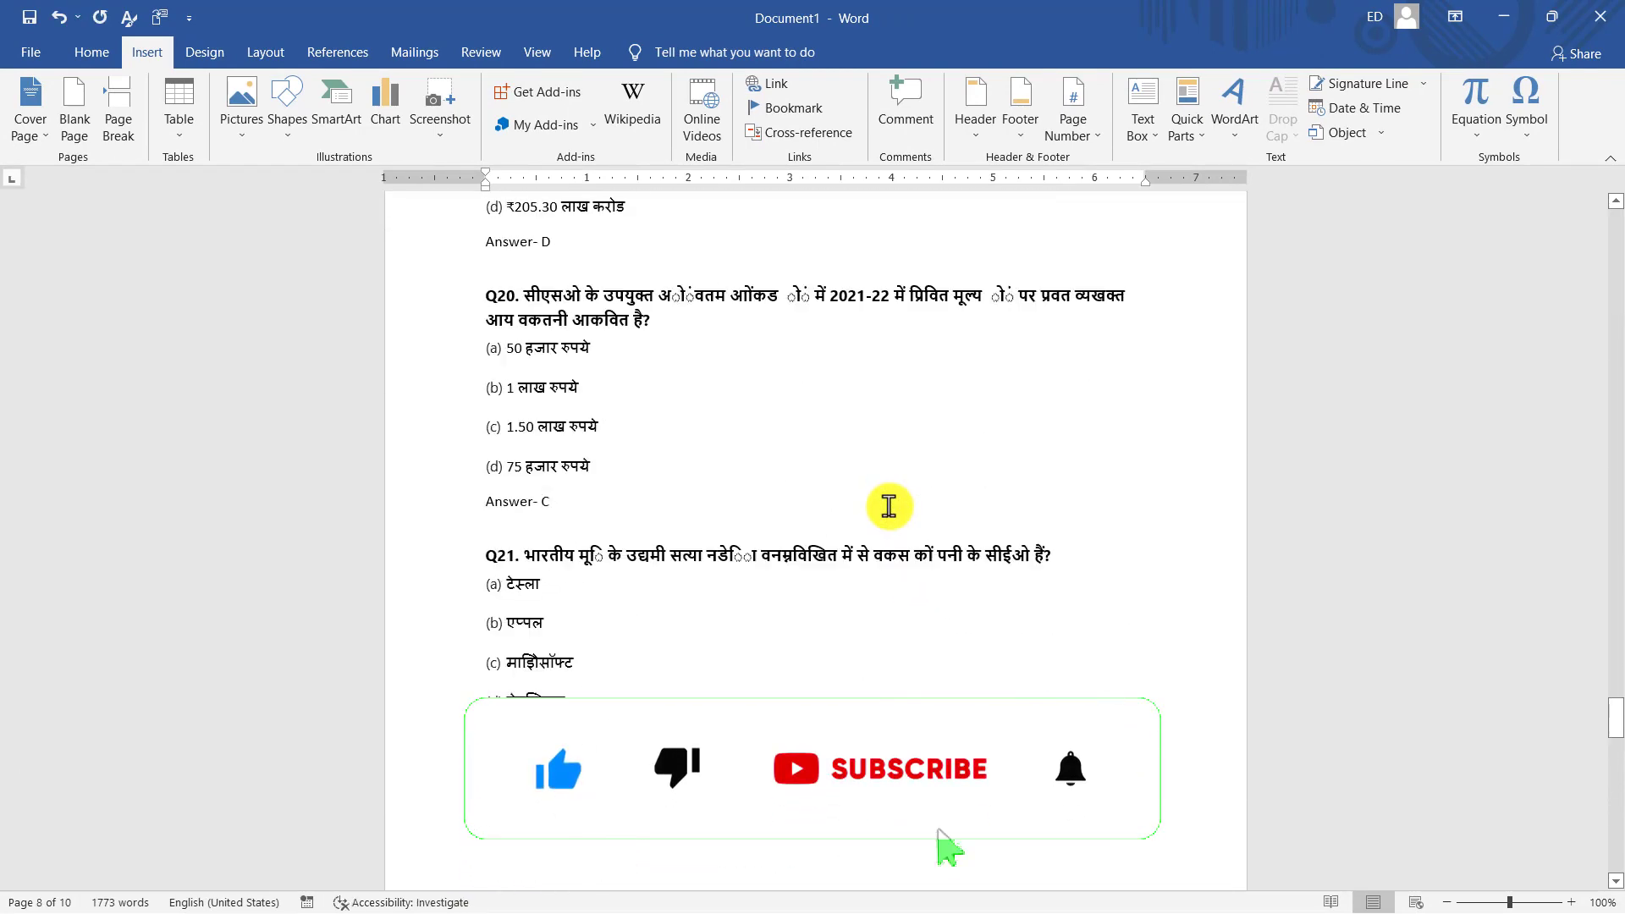
scroll(888, 506, "up", 3)
scroll(889, 506, "up", 5)
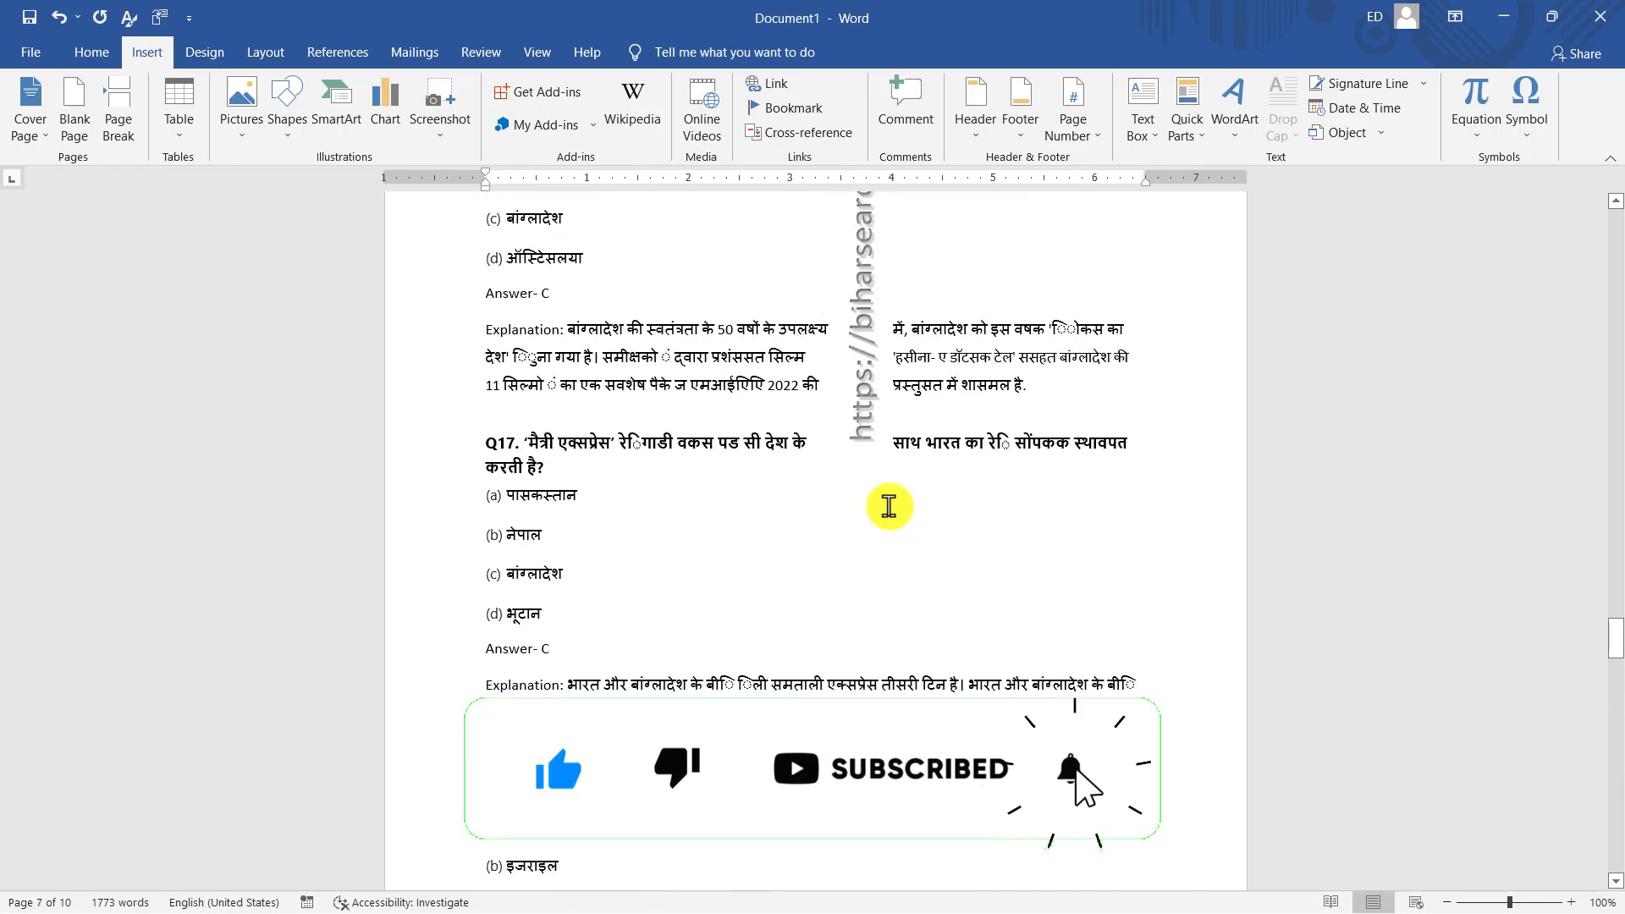
scroll(889, 506, "up", 3)
scroll(888, 506, "up", 1)
scroll(889, 506, "up", 1)
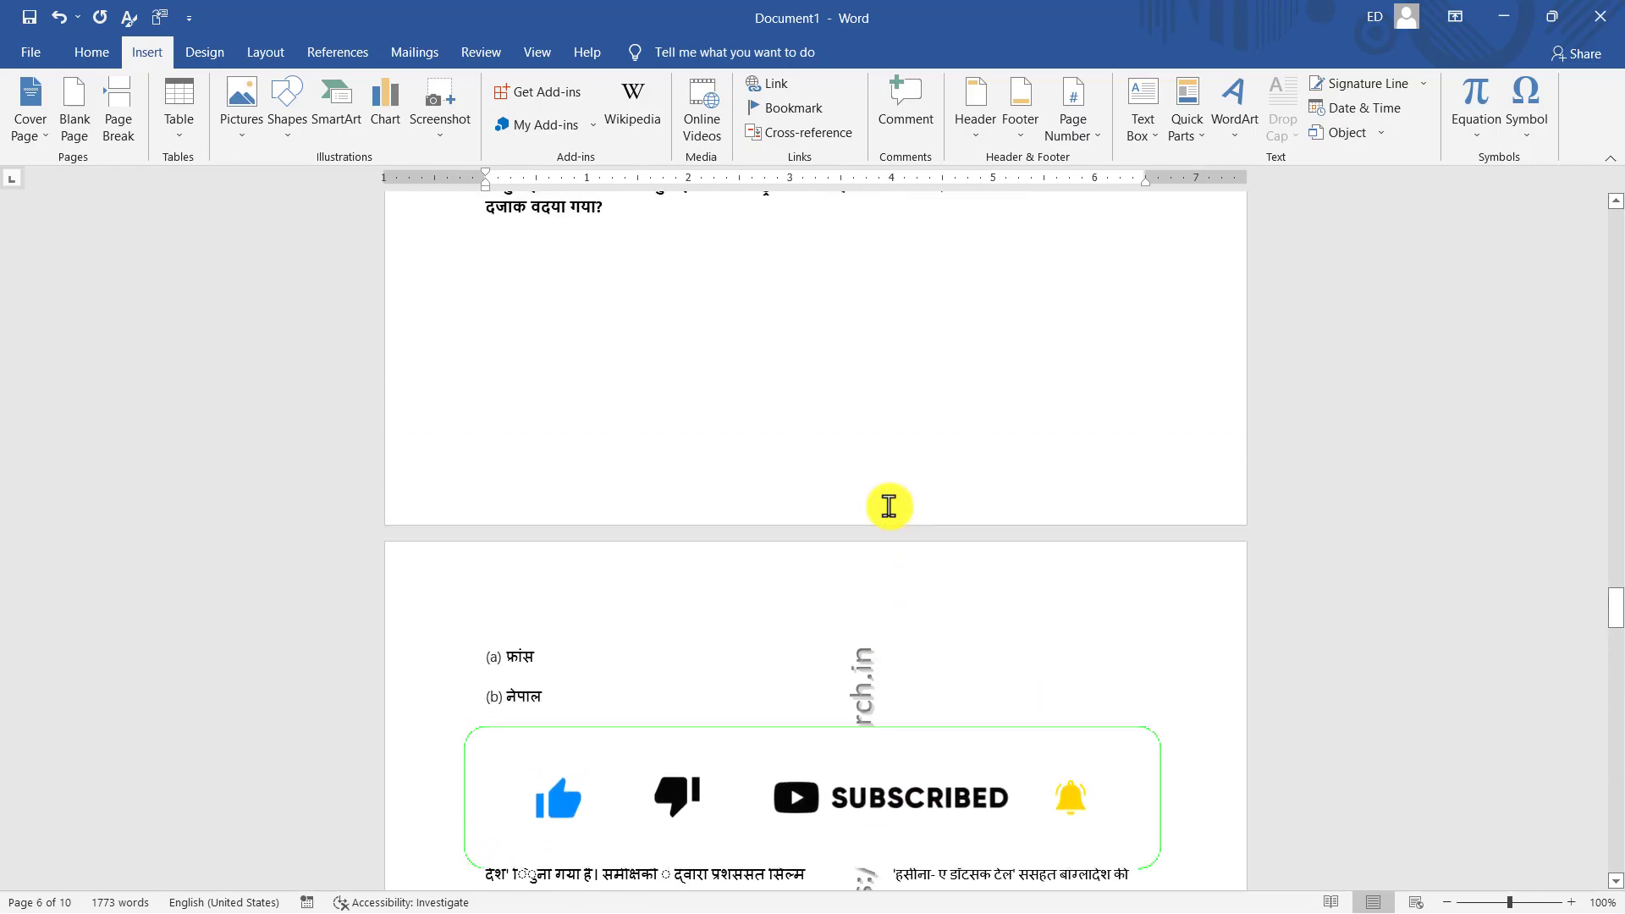
scroll(888, 506, "up", 3)
scroll(888, 506, "up", 3)
scroll(884, 508, "down", 7)
scroll(880, 508, "down", 7)
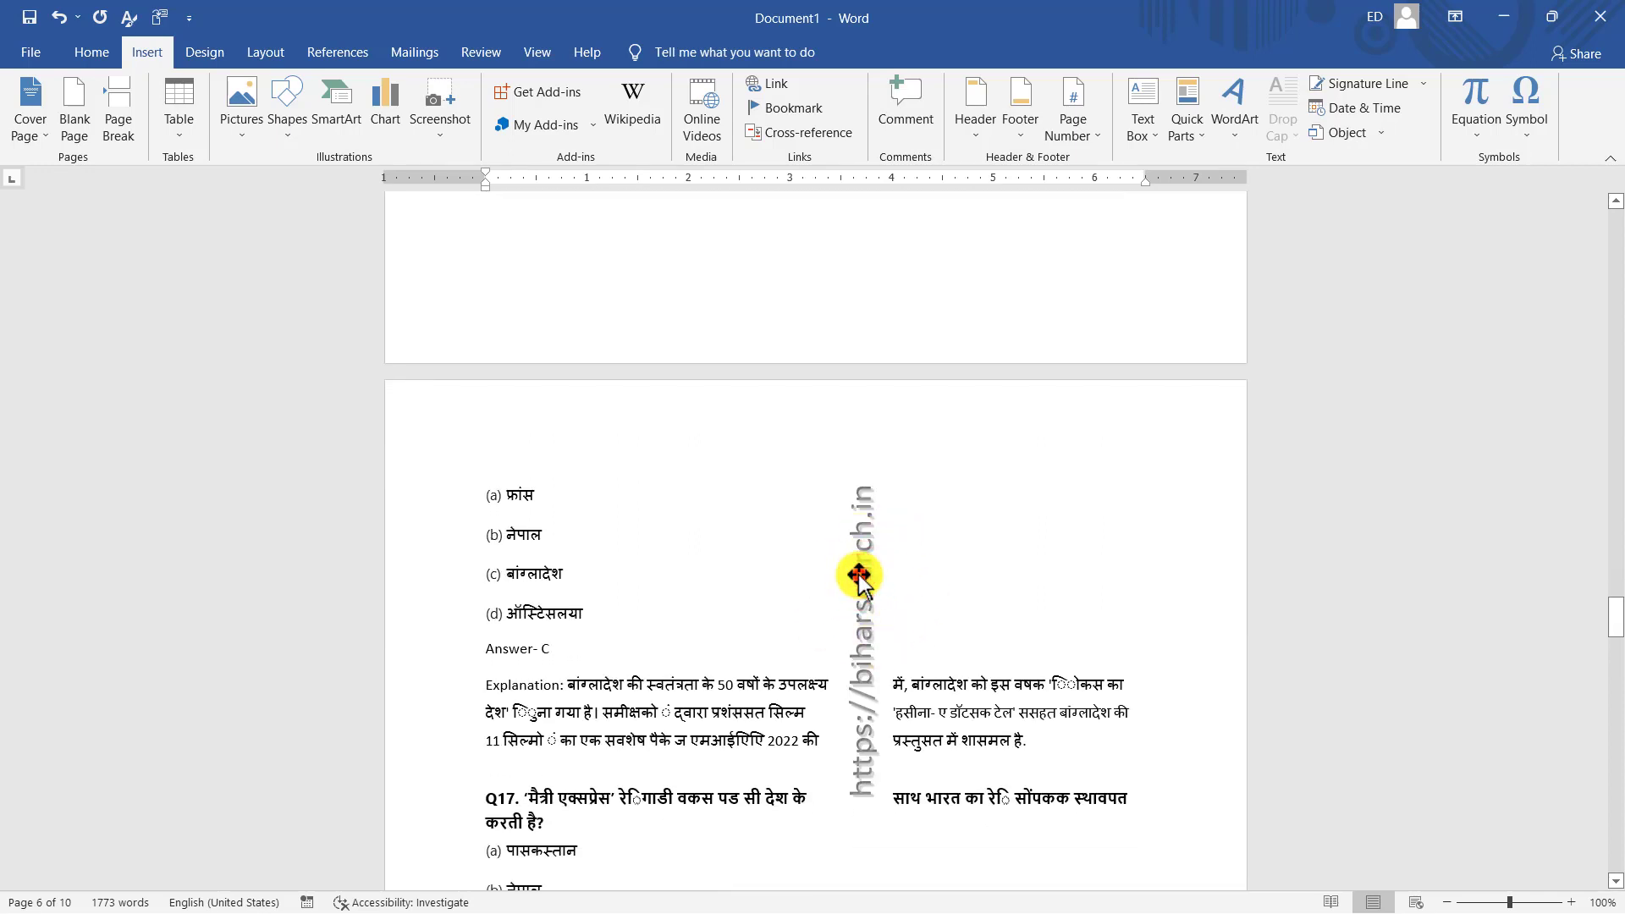
Delete the vertical watermark boxes beside Q16 and Q9.
left_click(858, 574)
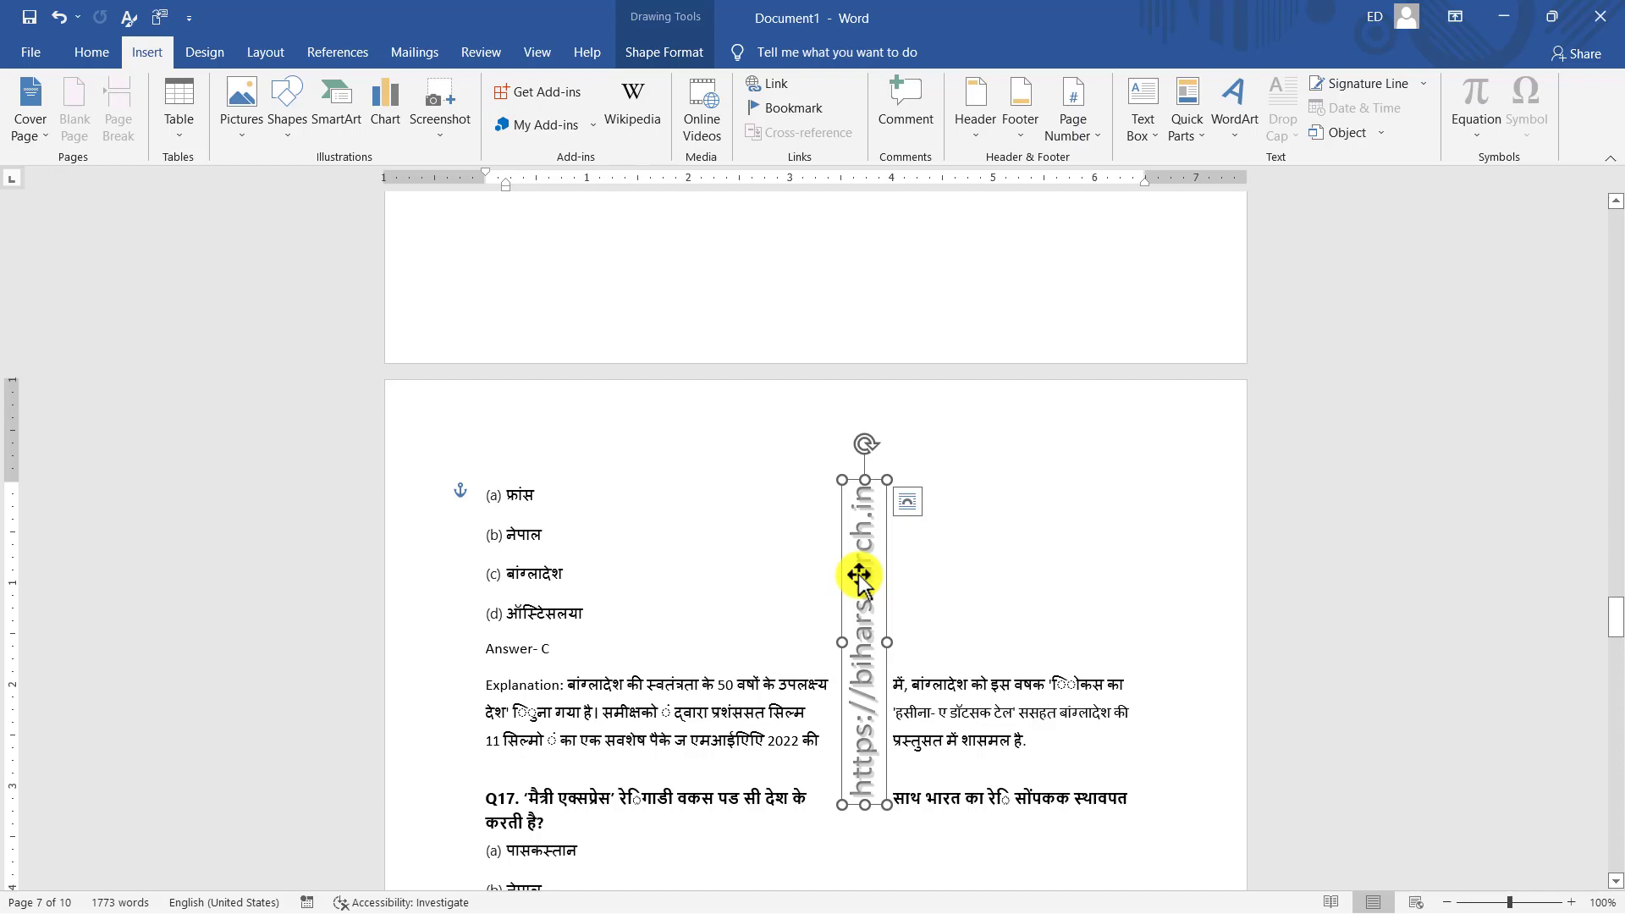
key("Delete")
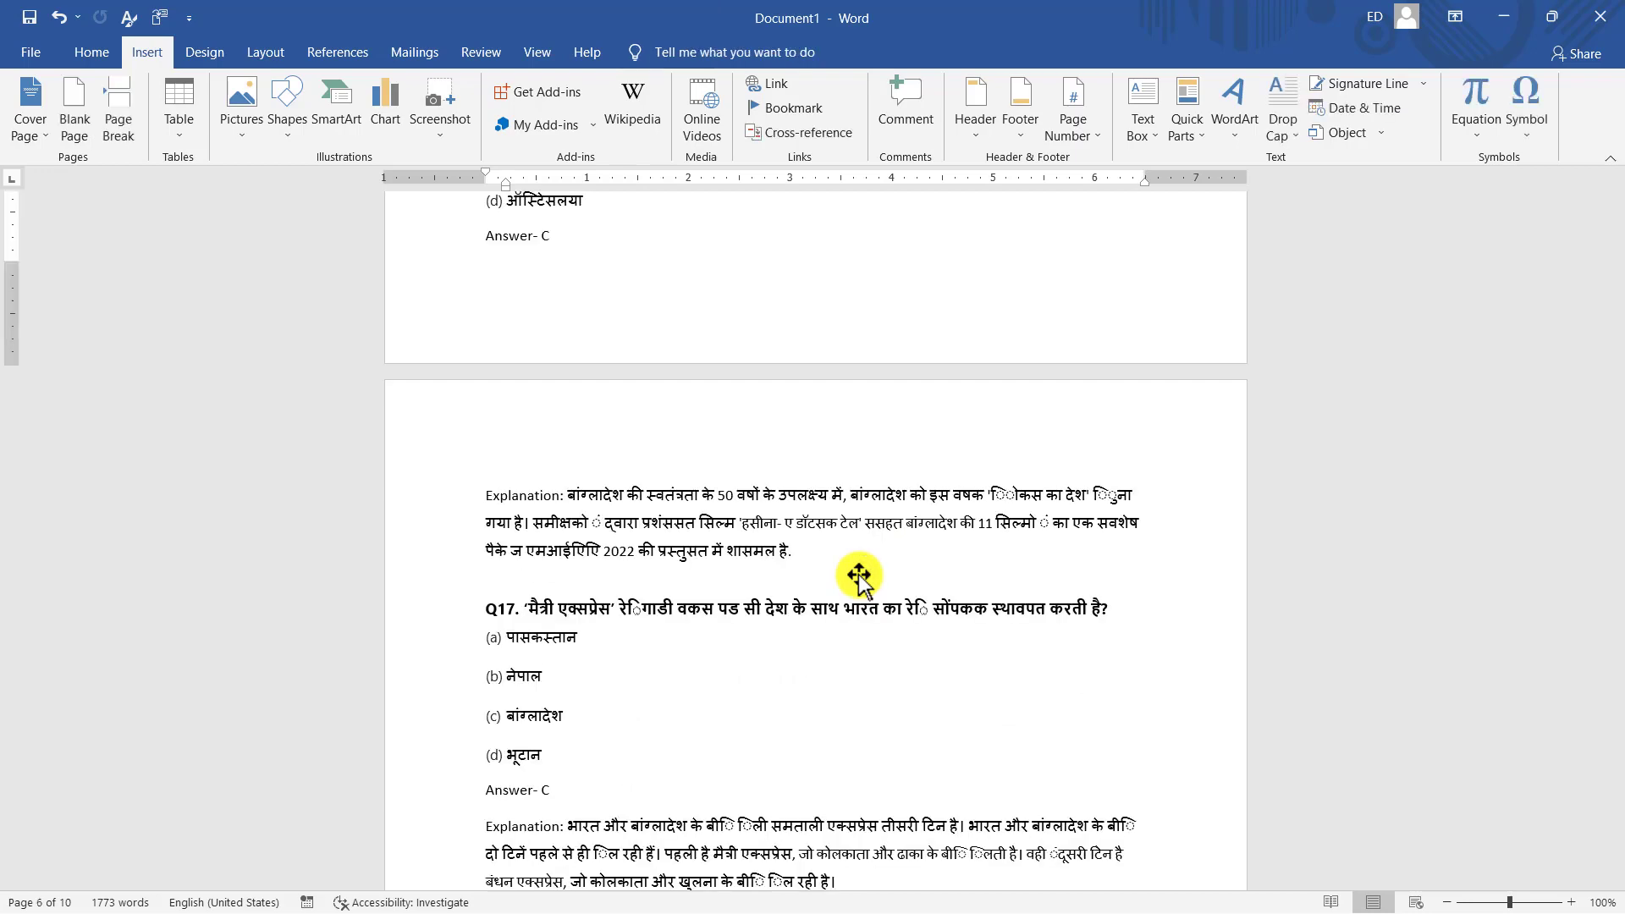
scroll(858, 571, "up", 8)
scroll(861, 567, "up", 3)
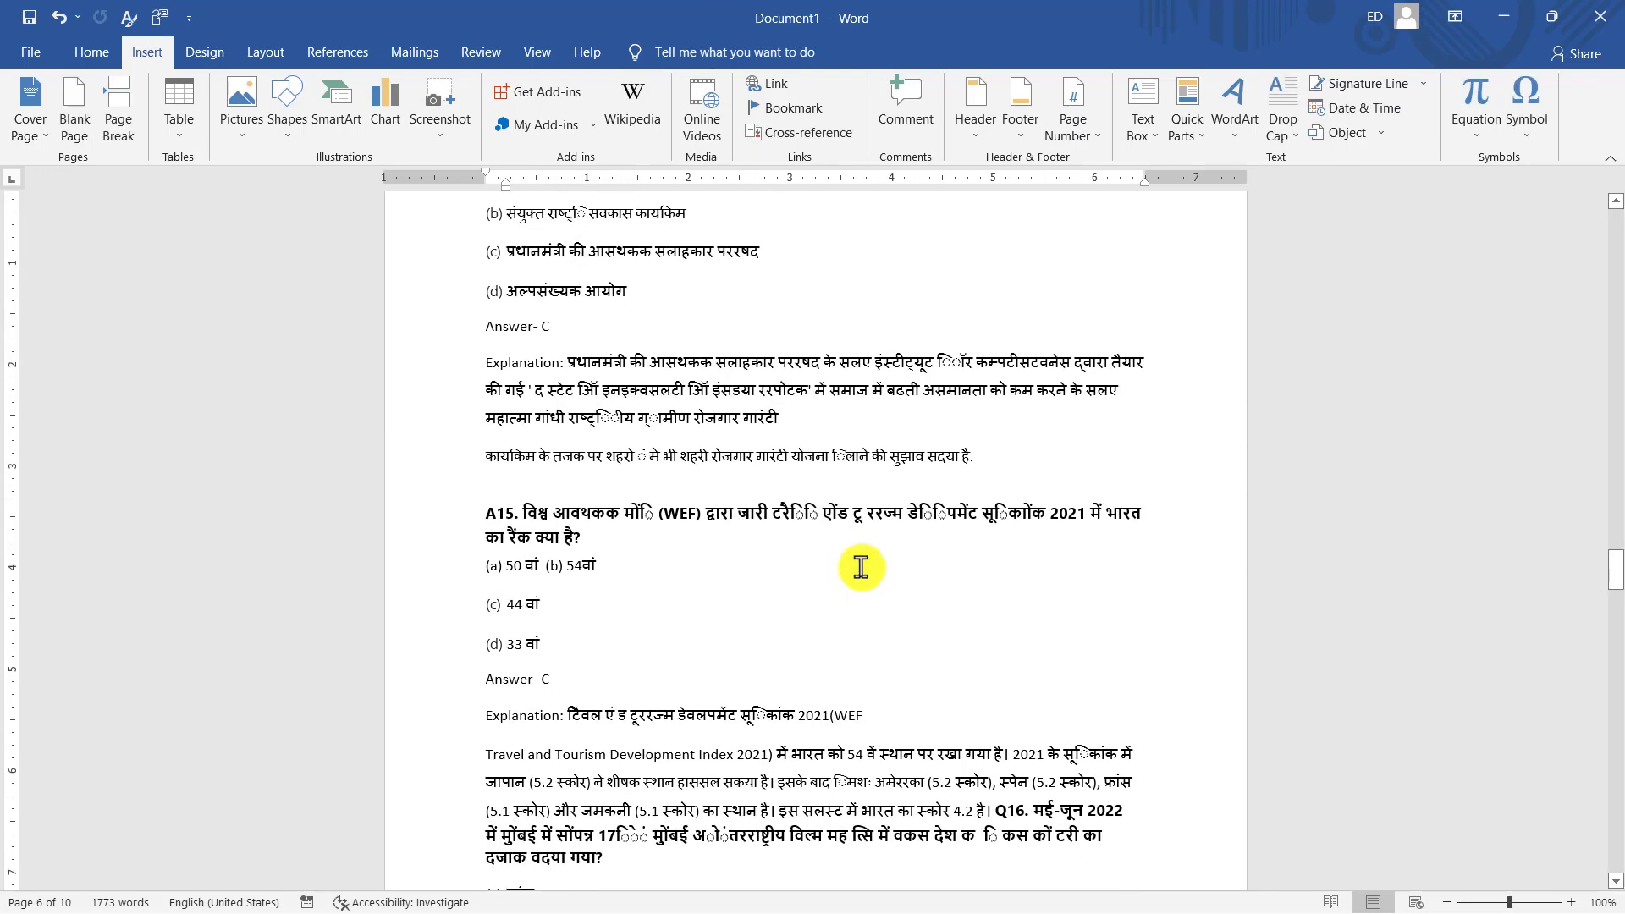
scroll(861, 567, "up", 4)
scroll(917, 551, "up", 4)
scroll(863, 551, "up", 3)
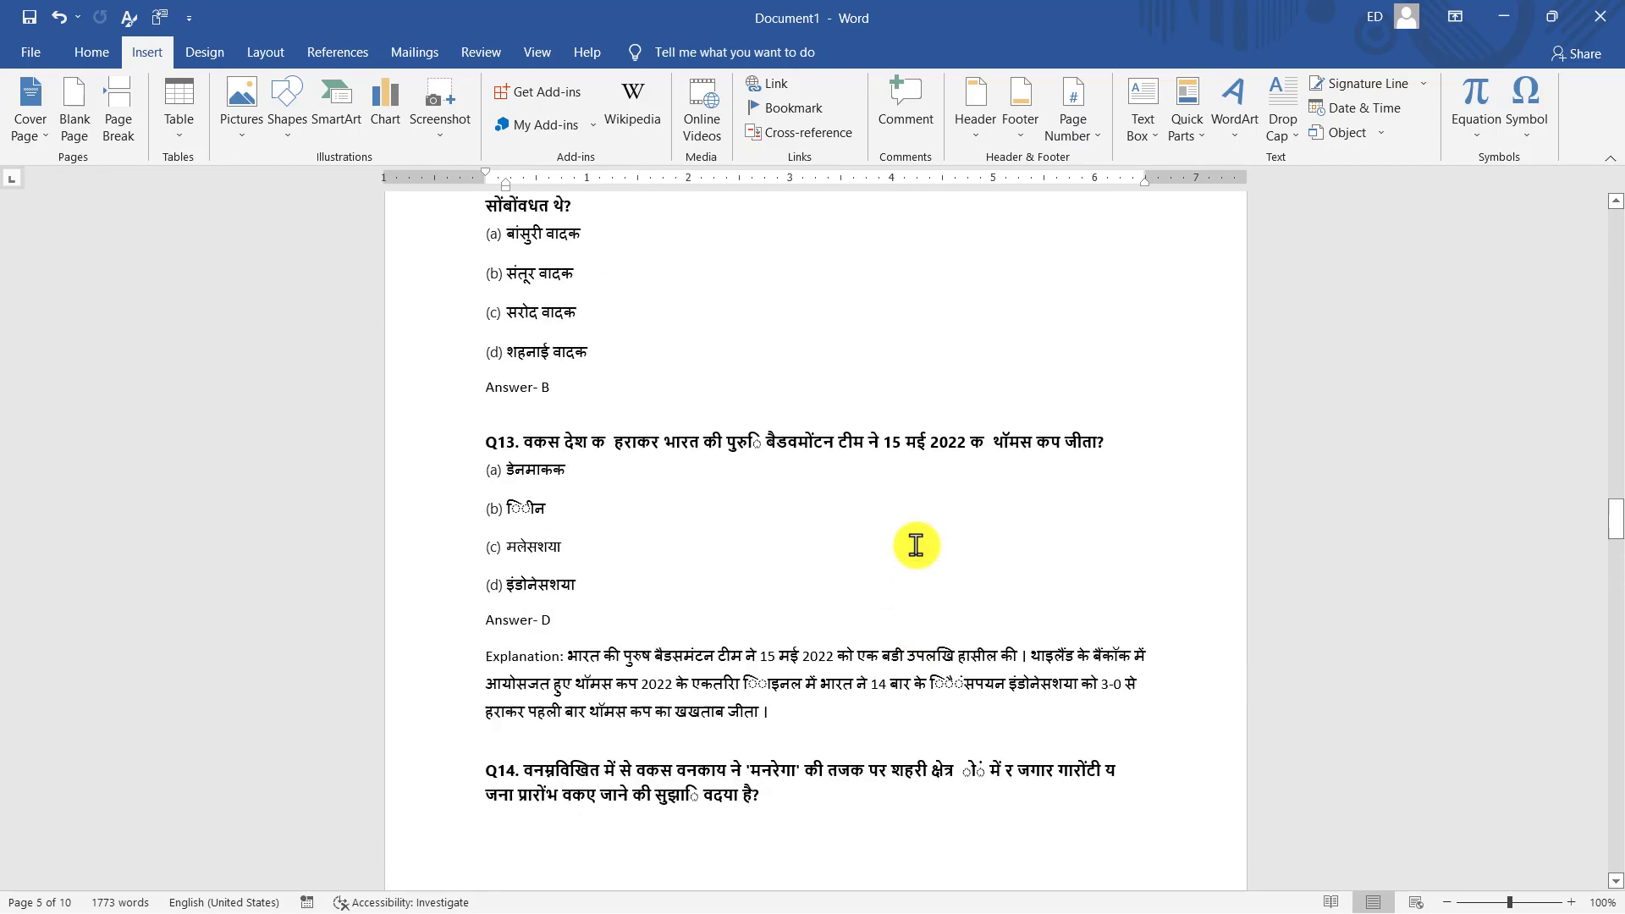
scroll(916, 545, "up", 4)
scroll(915, 545, "up", 3)
scroll(915, 545, "up", 4)
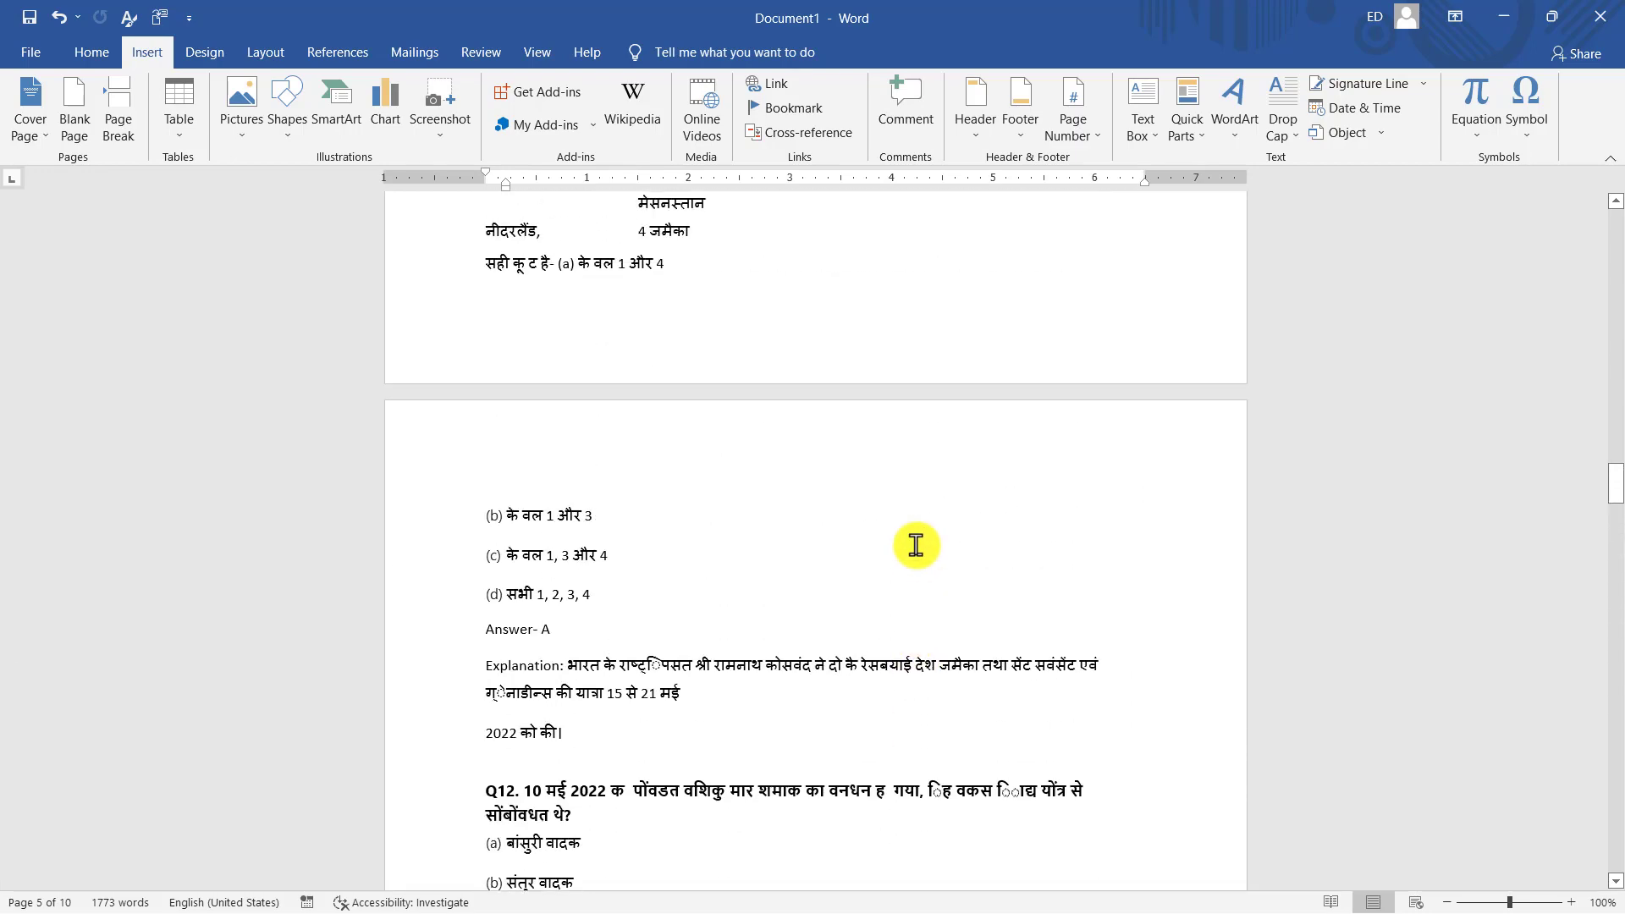
scroll(916, 545, "up", 6)
scroll(916, 545, "up", 4)
scroll(914, 443, "up", 1)
scroll(921, 427, "up", 3)
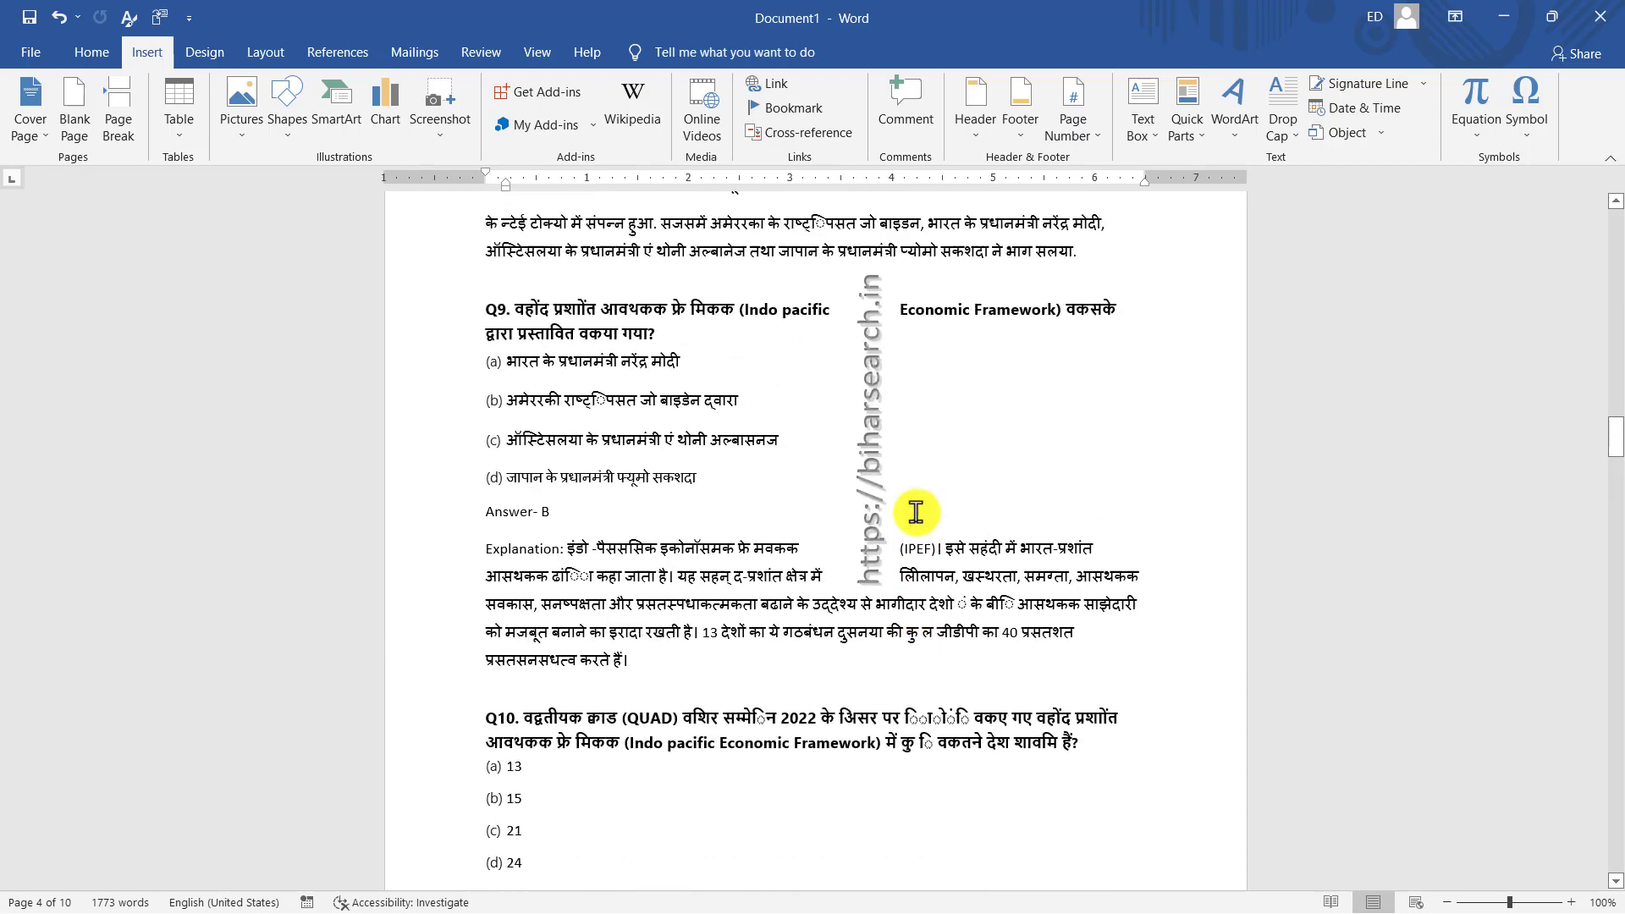
left_click(878, 449)
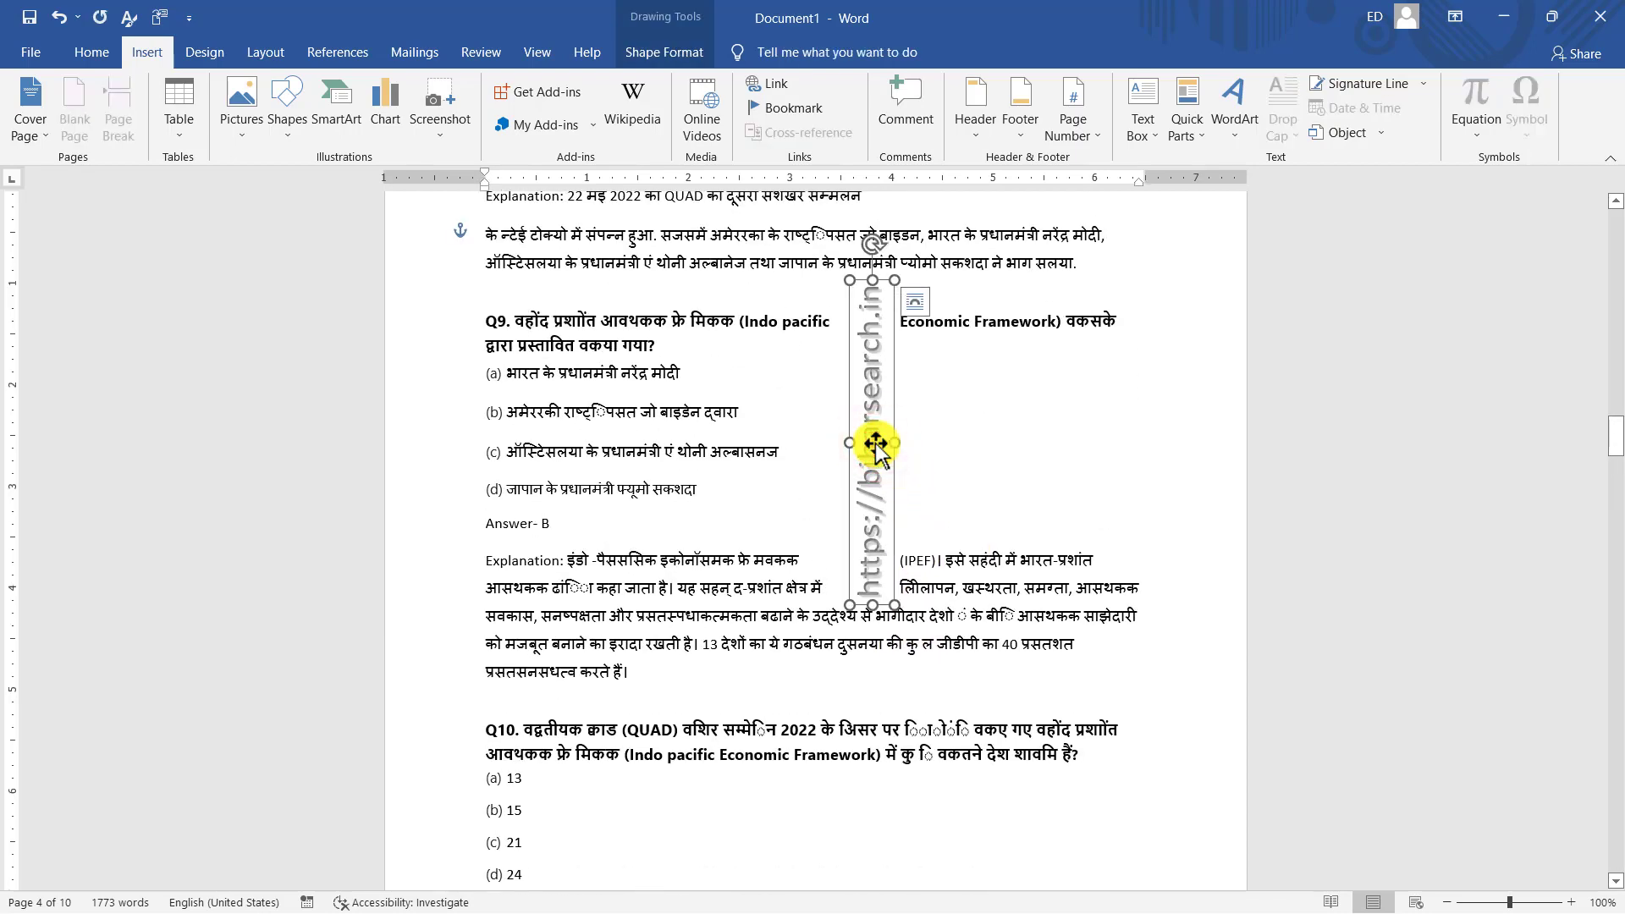
key("Delete")
Delete the vertical watermark box beside Q2.
scroll(878, 433, "up", 1)
scroll(878, 432, "up", 4)
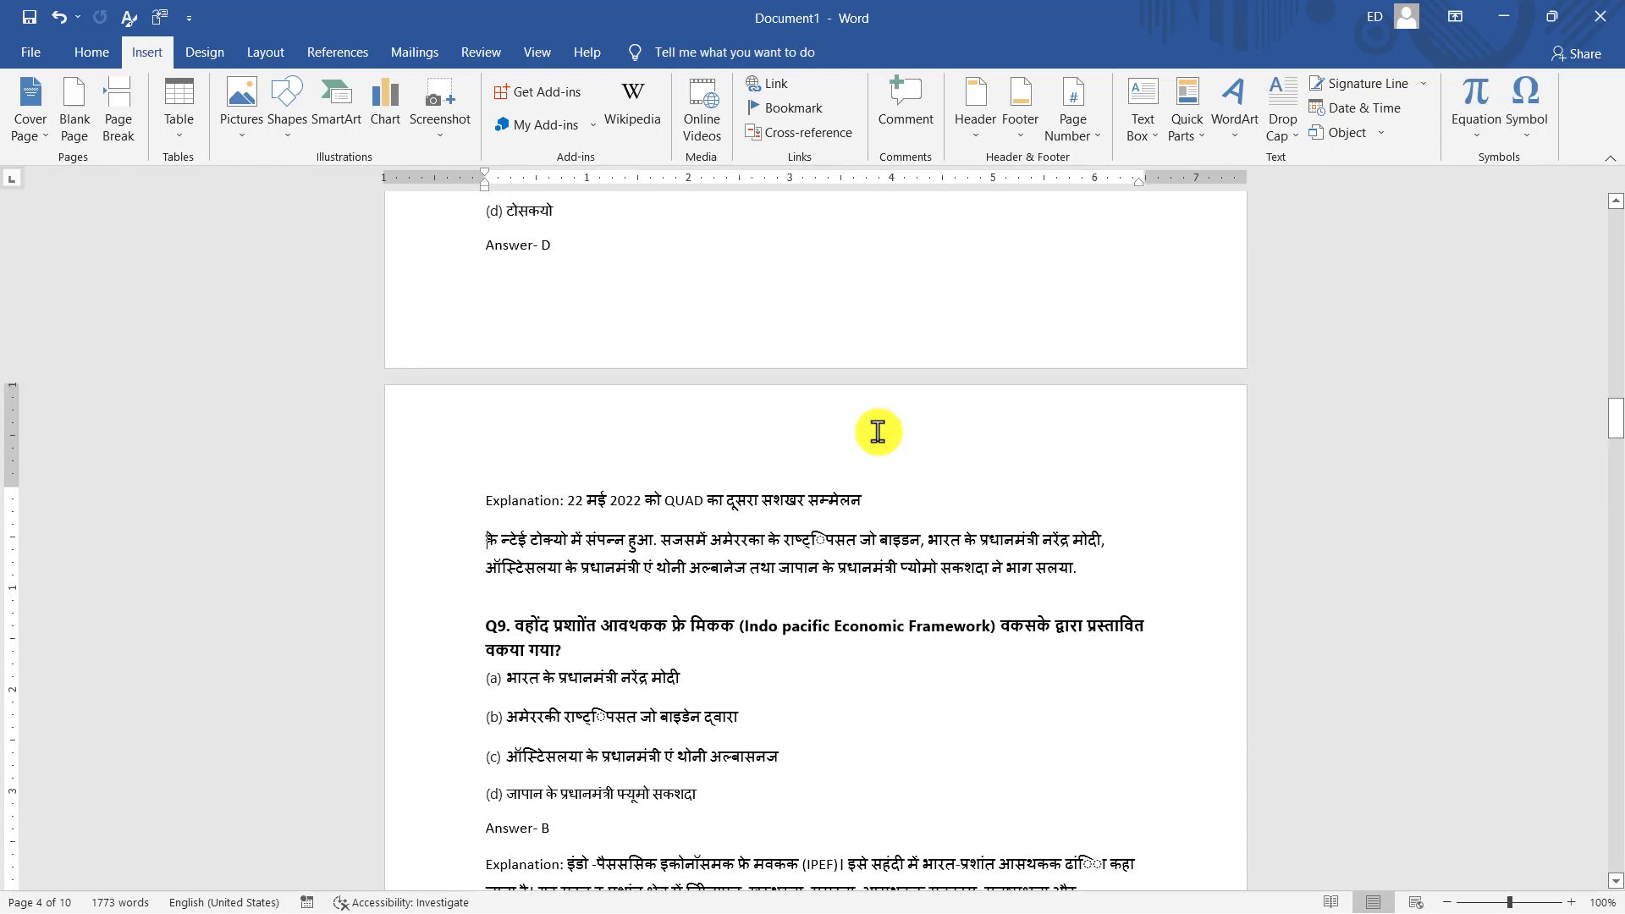
scroll(877, 432, "up", 4)
scroll(878, 432, "up", 4)
scroll(877, 431, "up", 4)
scroll(878, 431, "up", 4)
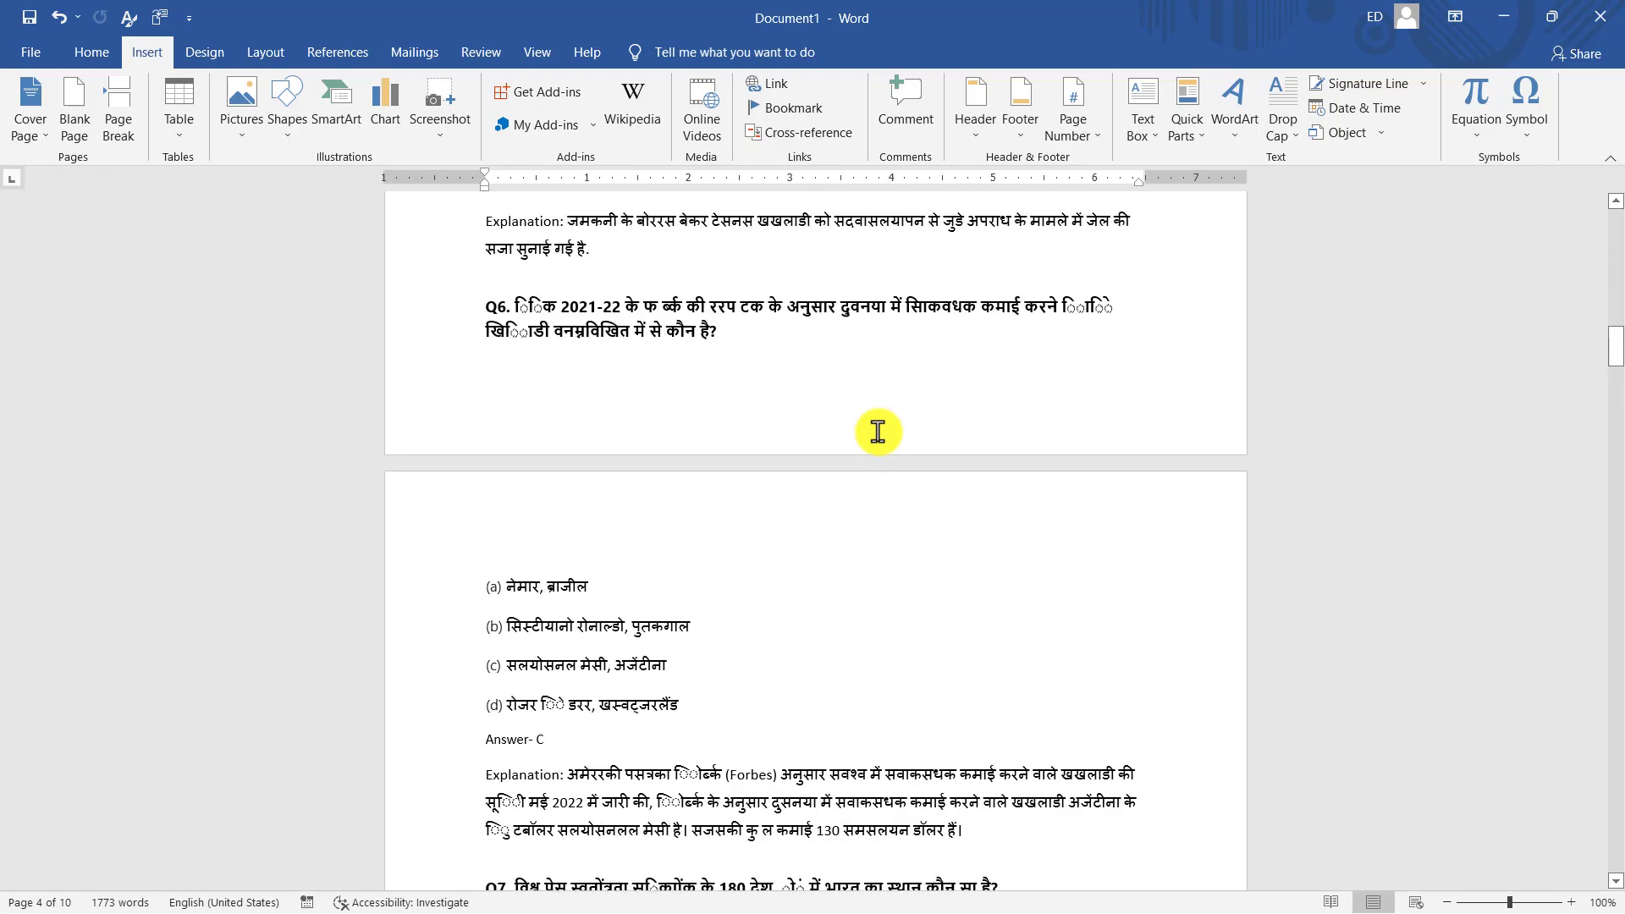
scroll(878, 432, "up", 4)
scroll(878, 432, "up", 4)
scroll(877, 431, "up", 4)
scroll(878, 431, "up", 4)
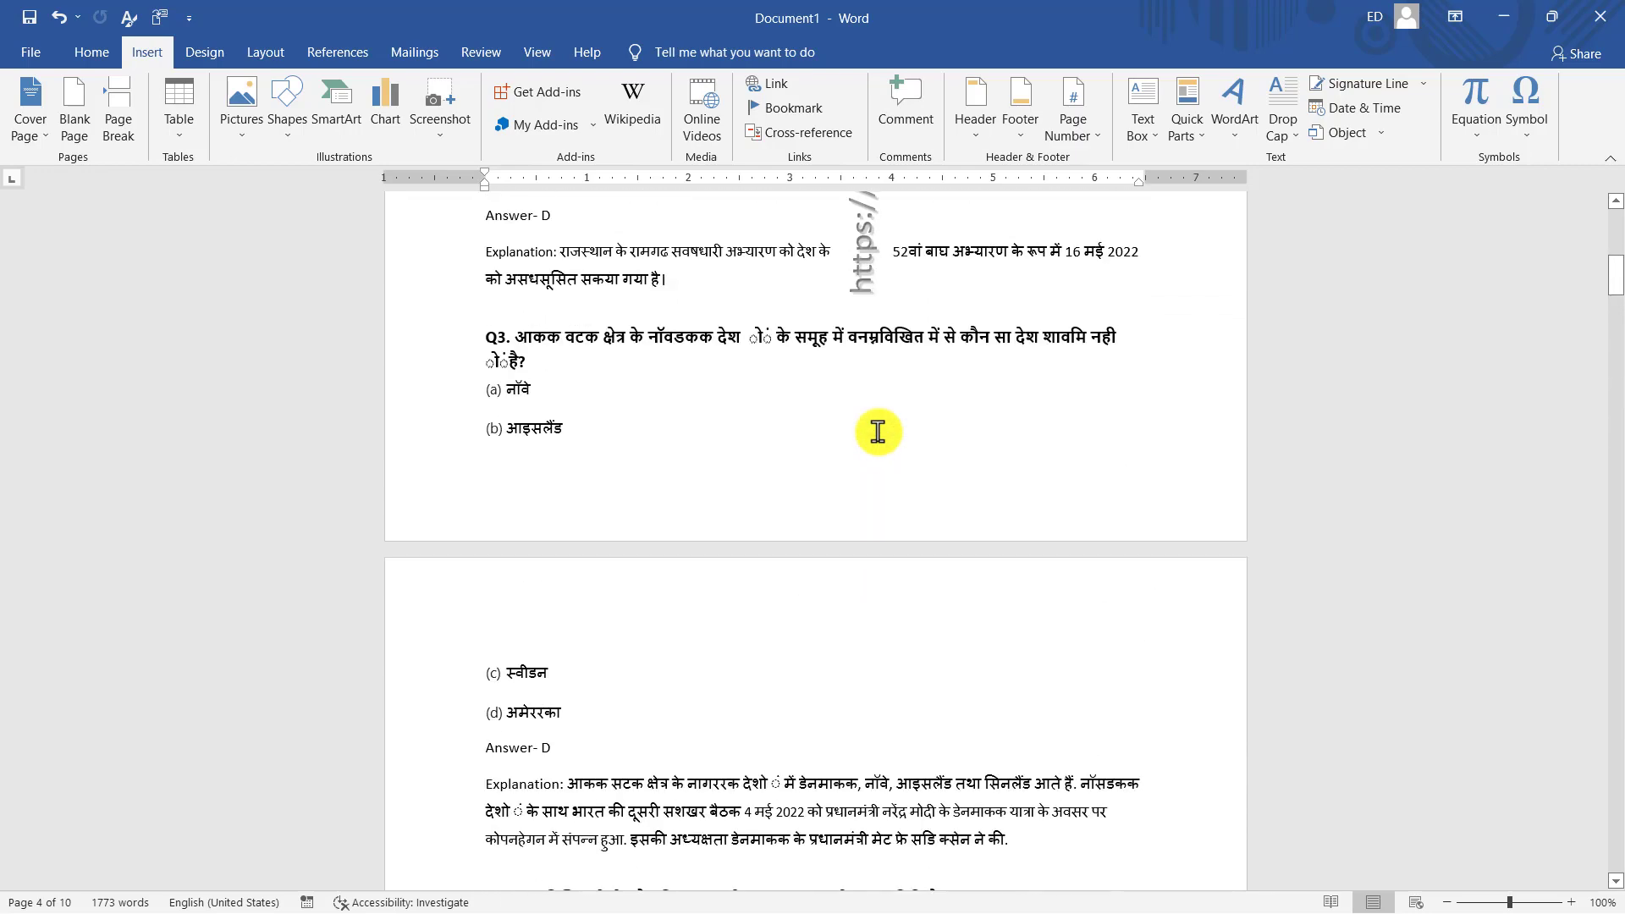
scroll(878, 427, "up", 4)
left_click(870, 397)
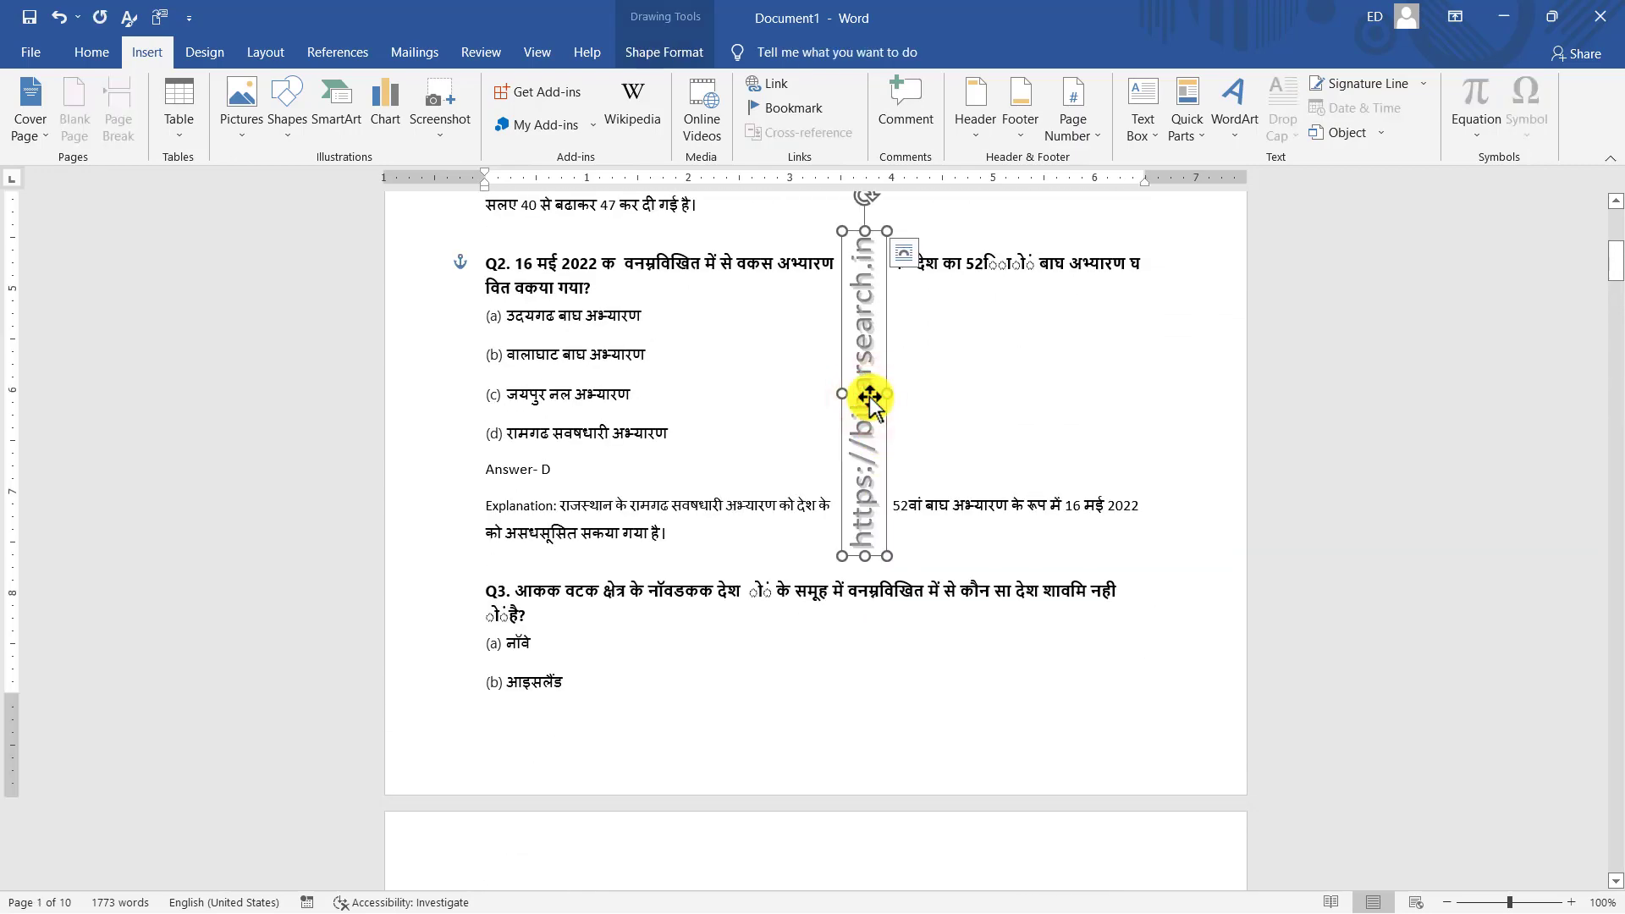
key("Delete")
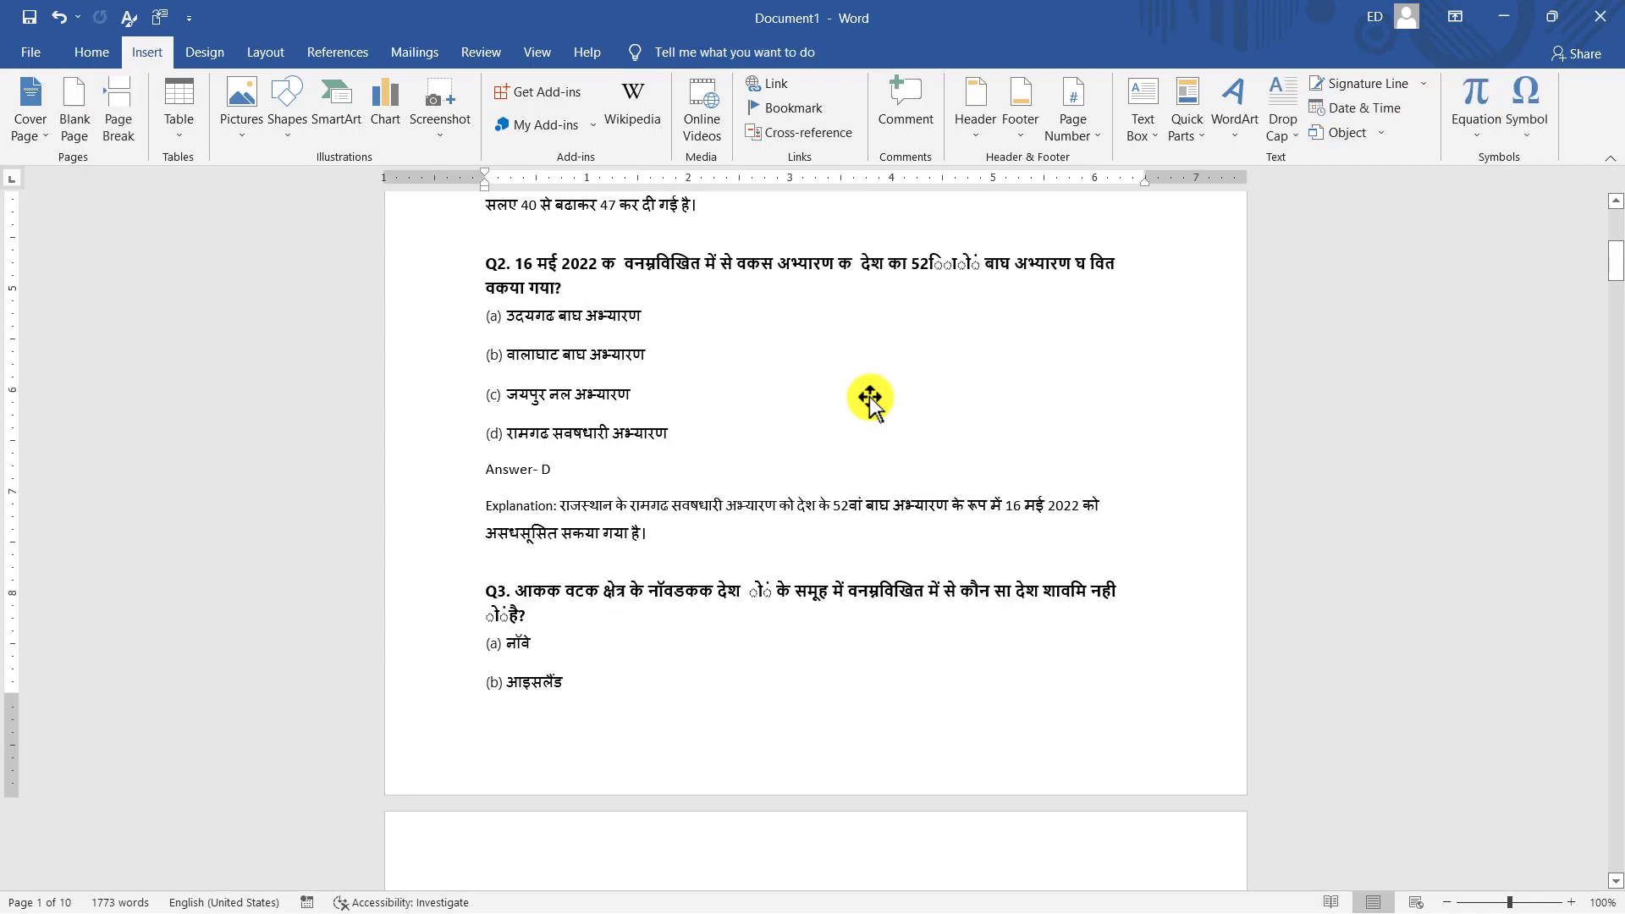
scroll(872, 398, "up", 4)
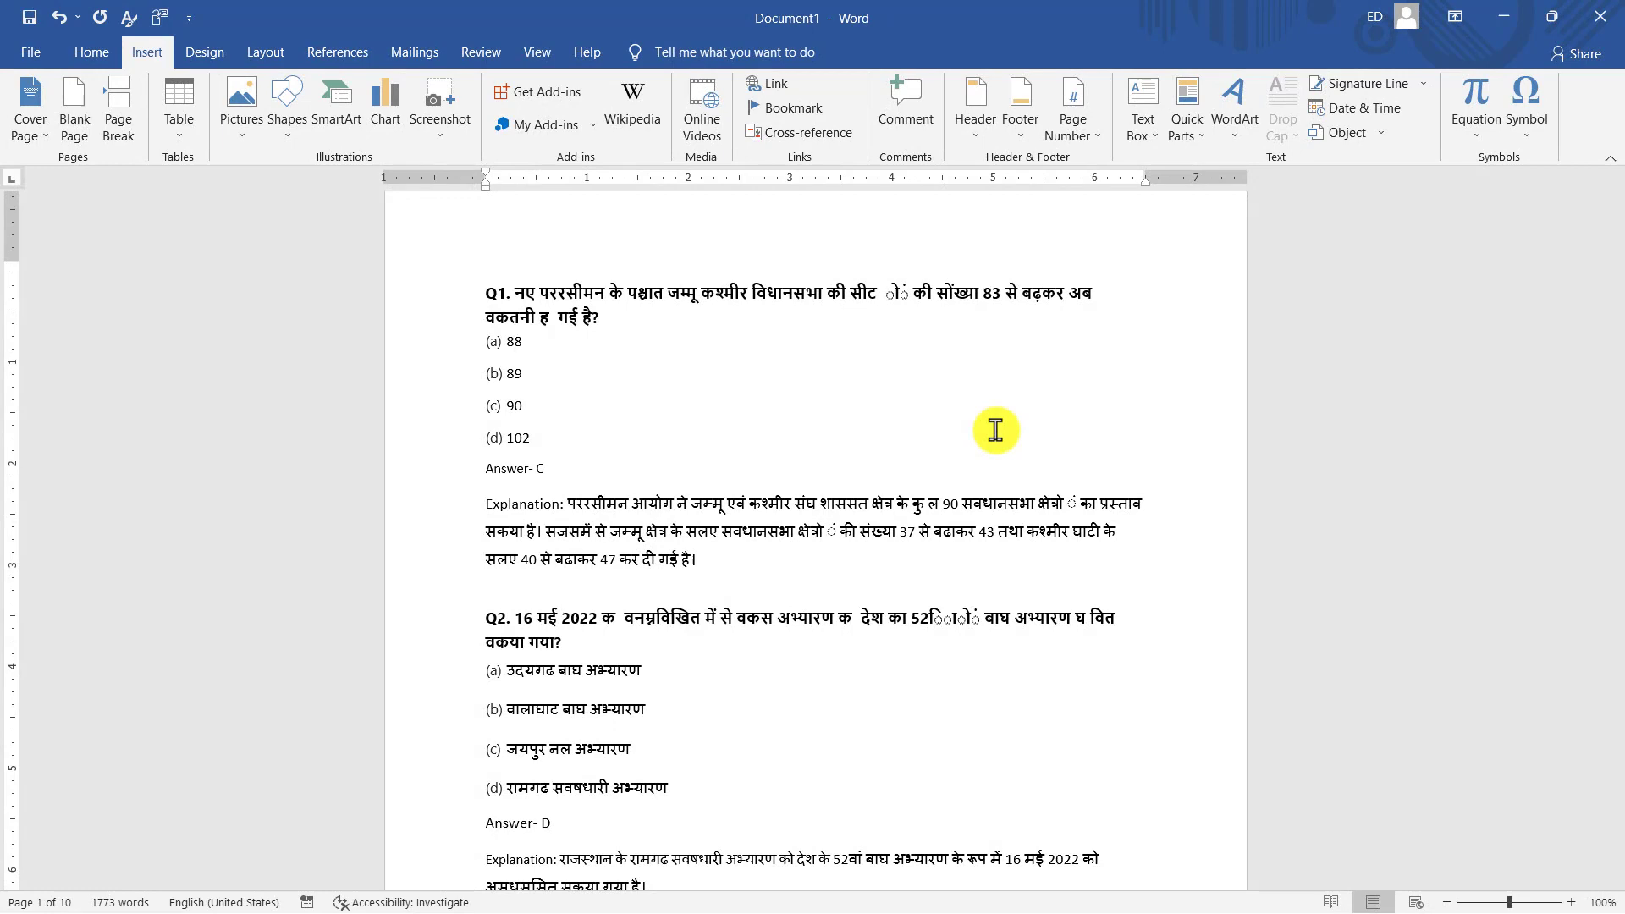
Delete the stray characters before समूह and the lone ो after देश in Q3.
scroll(995, 430, "down", 5)
scroll(994, 434, "down", 2)
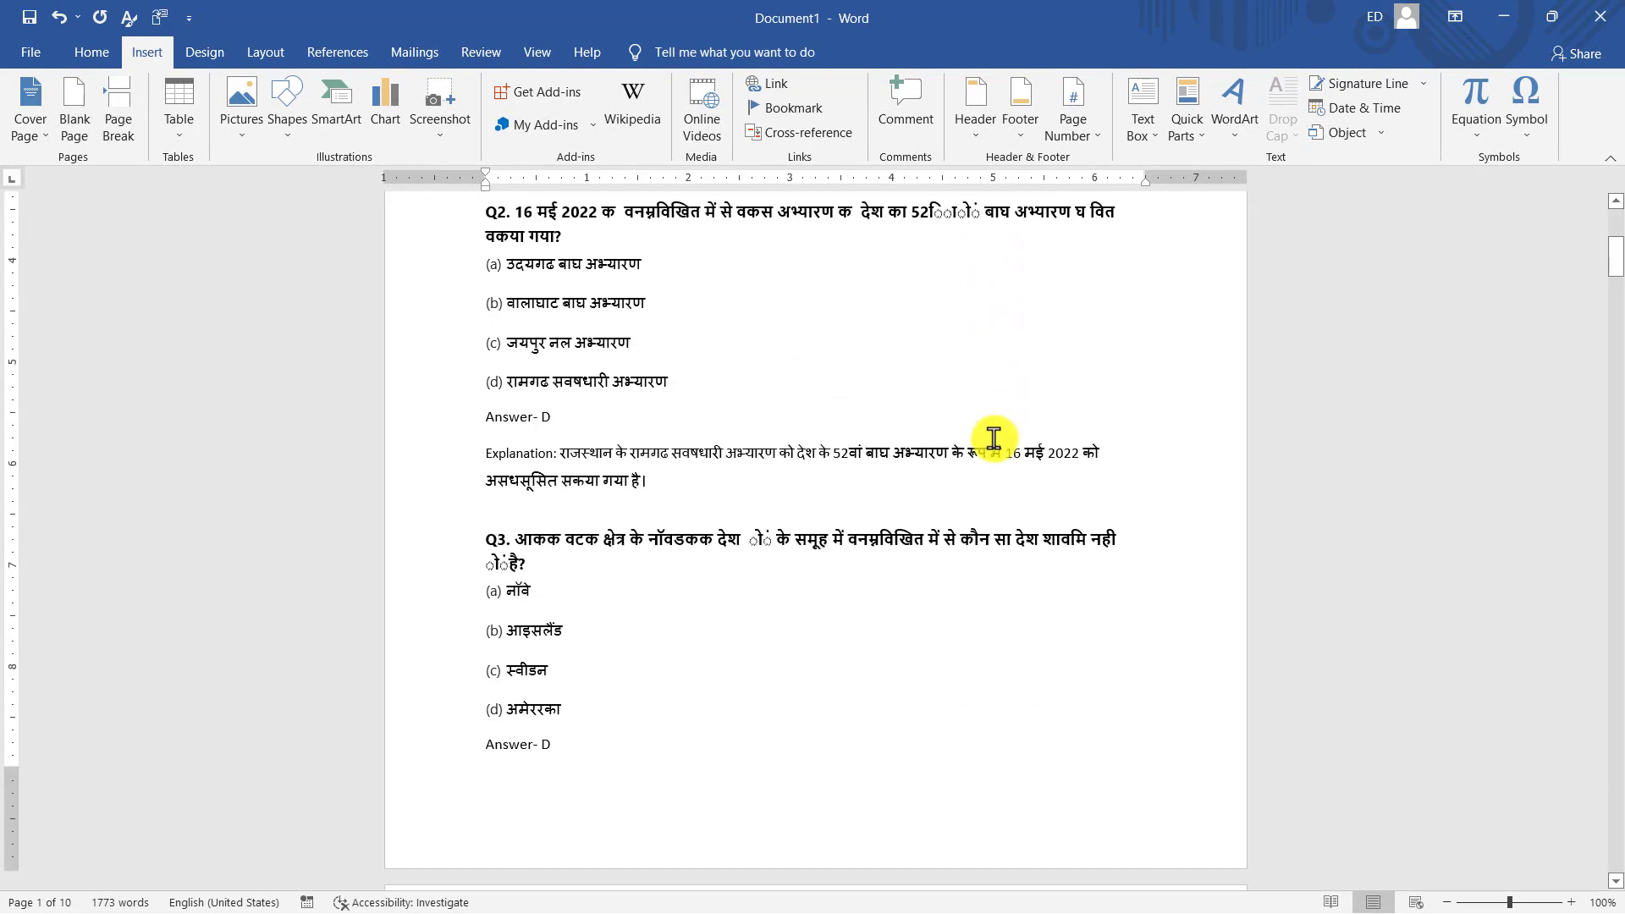
scroll(993, 439, "down", 1)
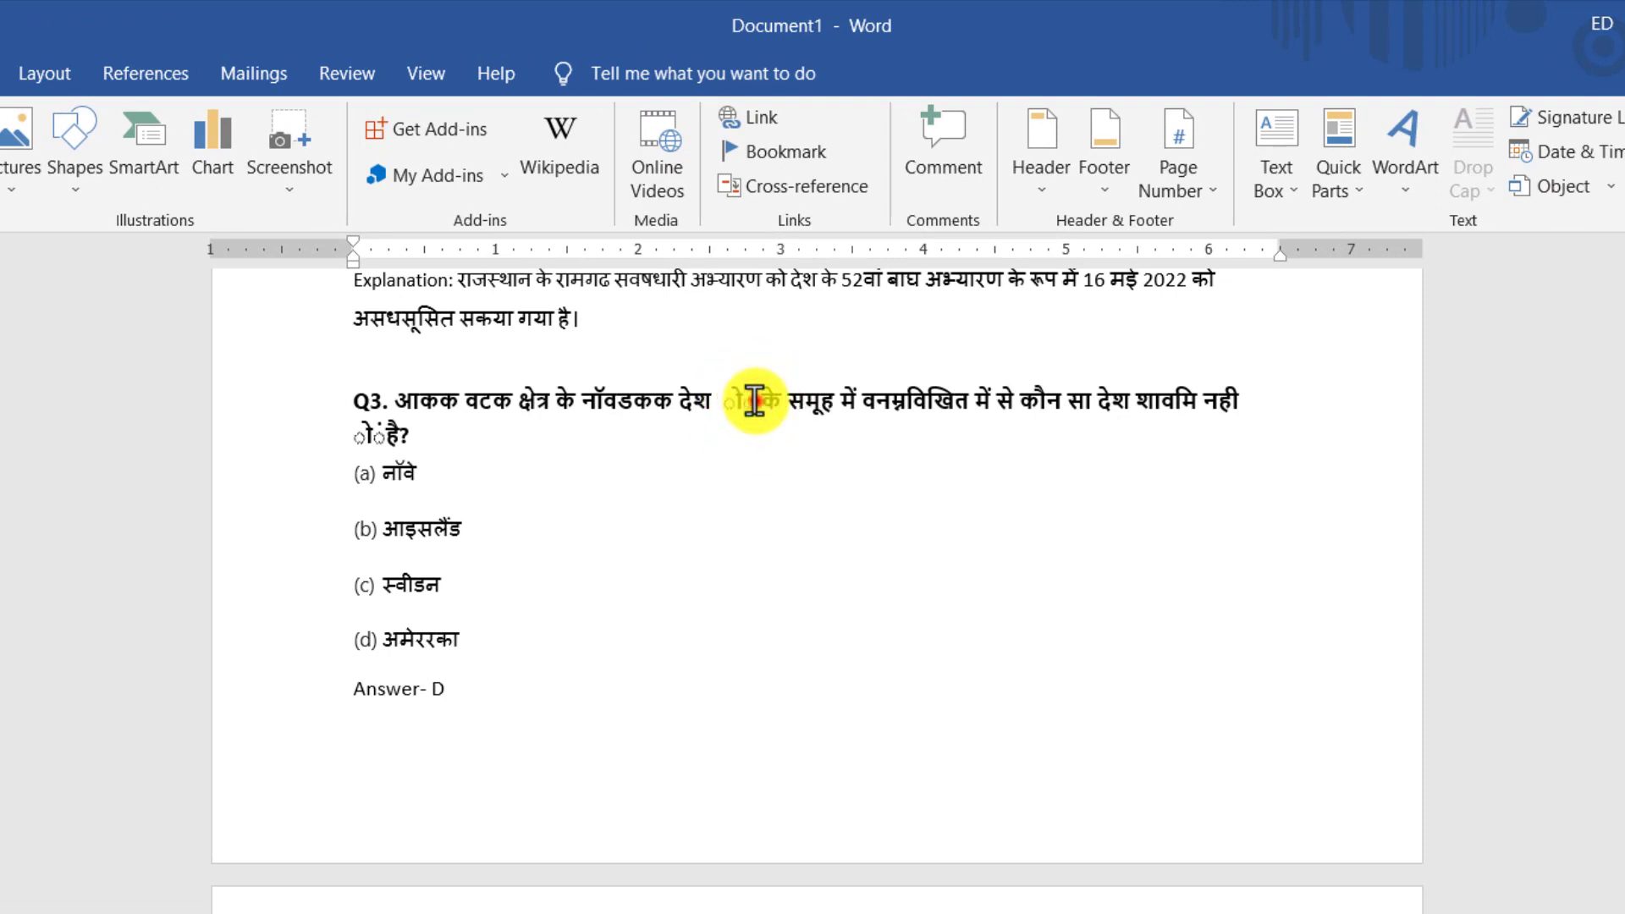
key("Delete")
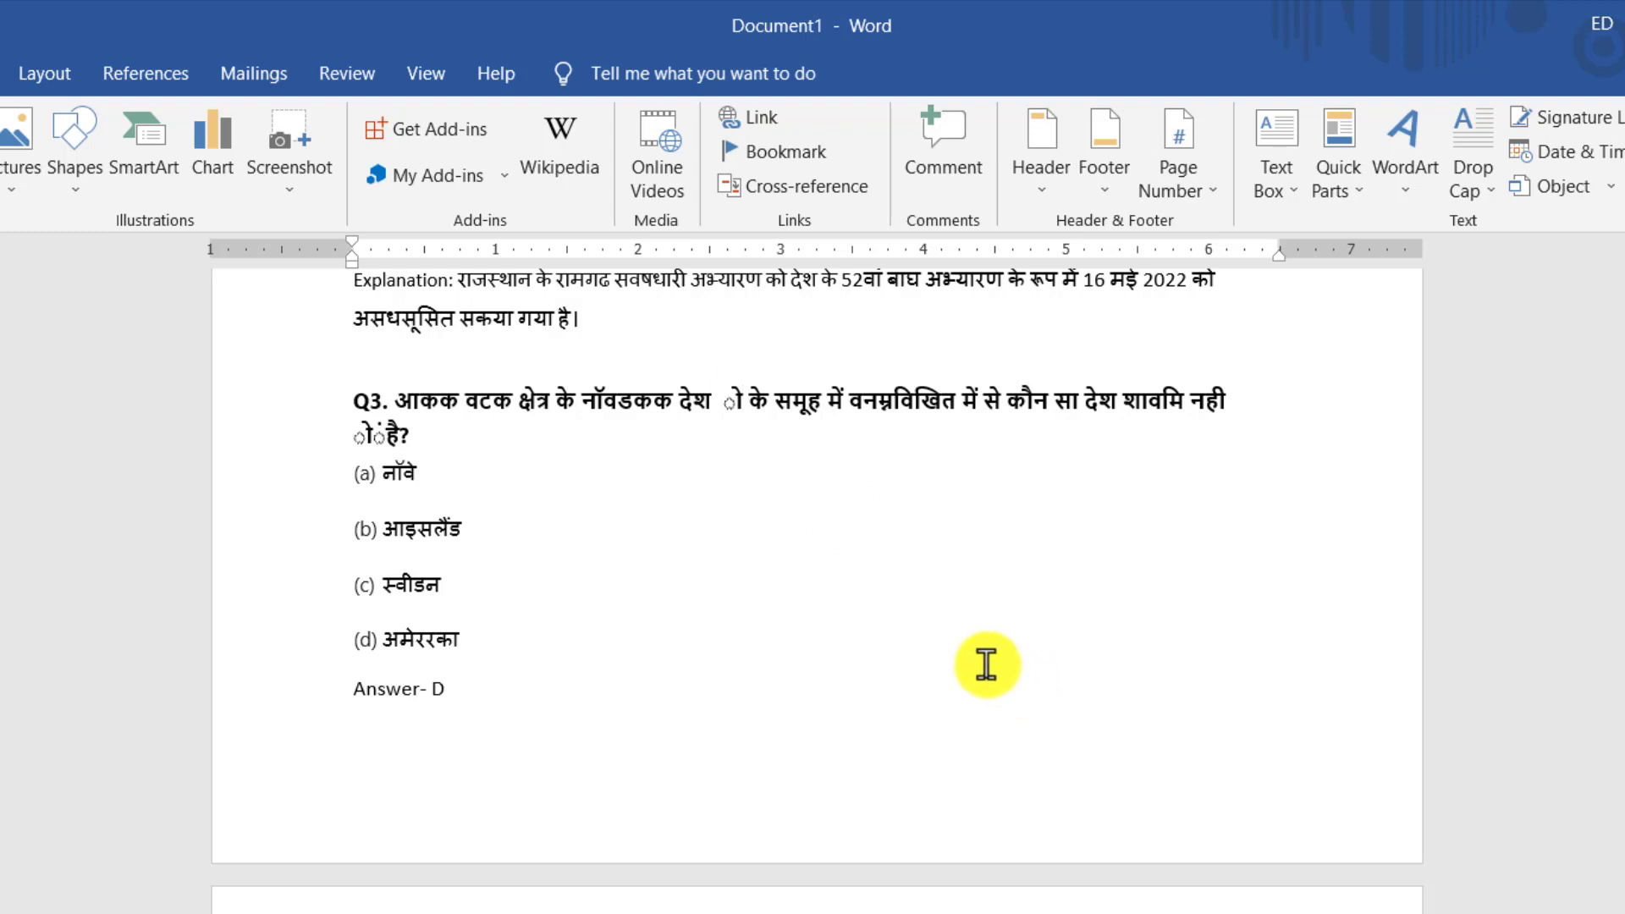
left_click_drag(716, 400, 748, 401)
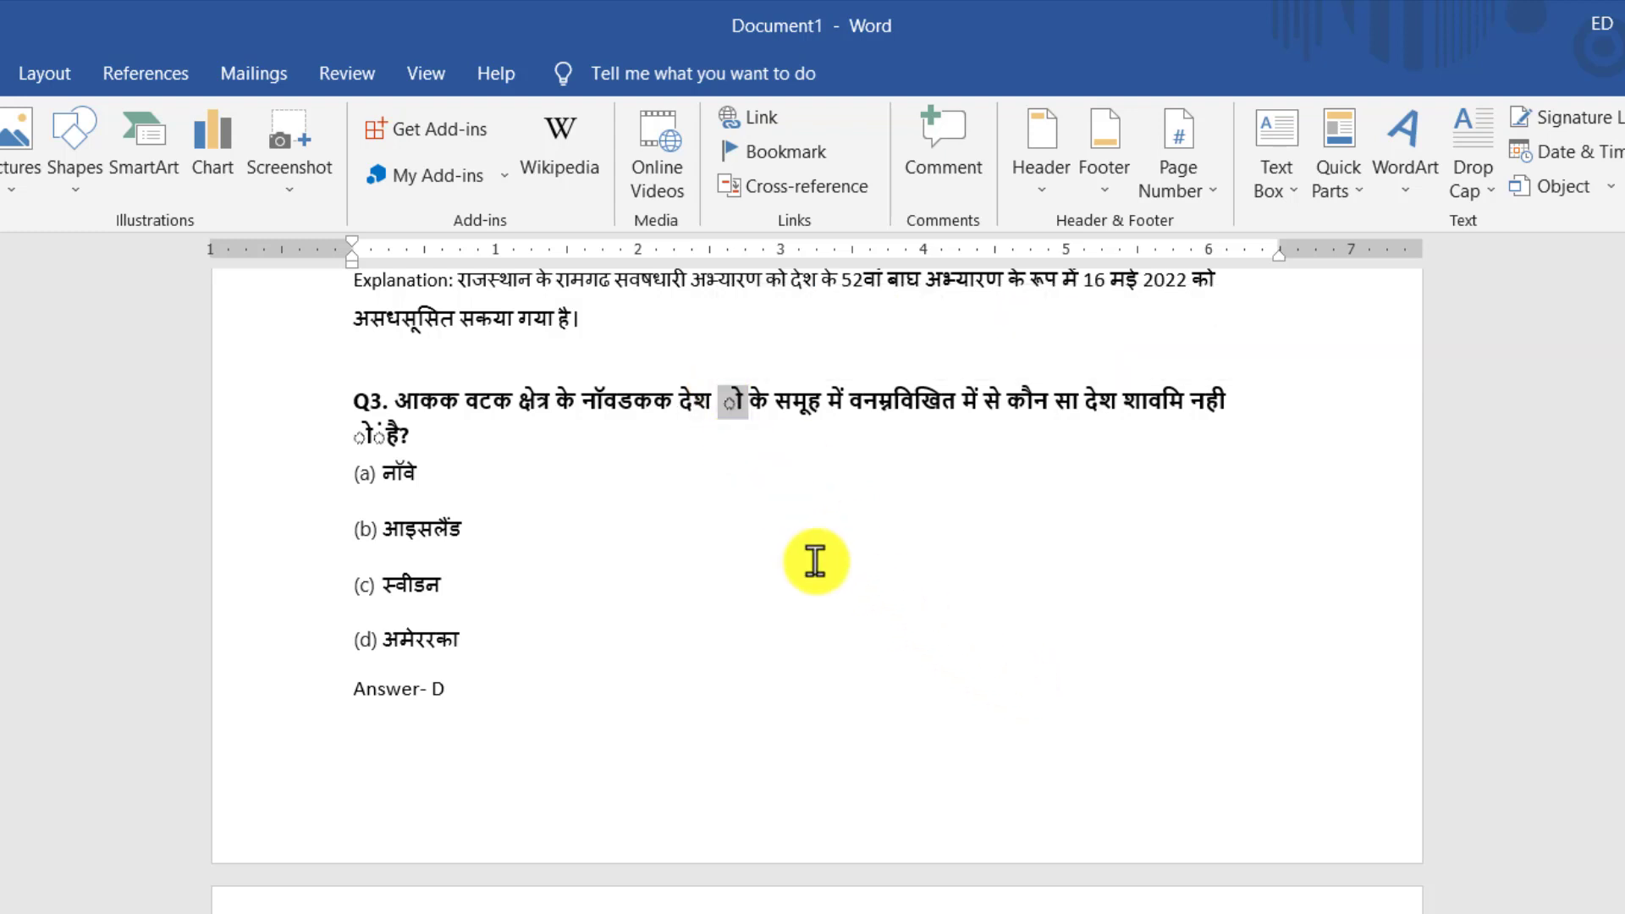
key("Delete")
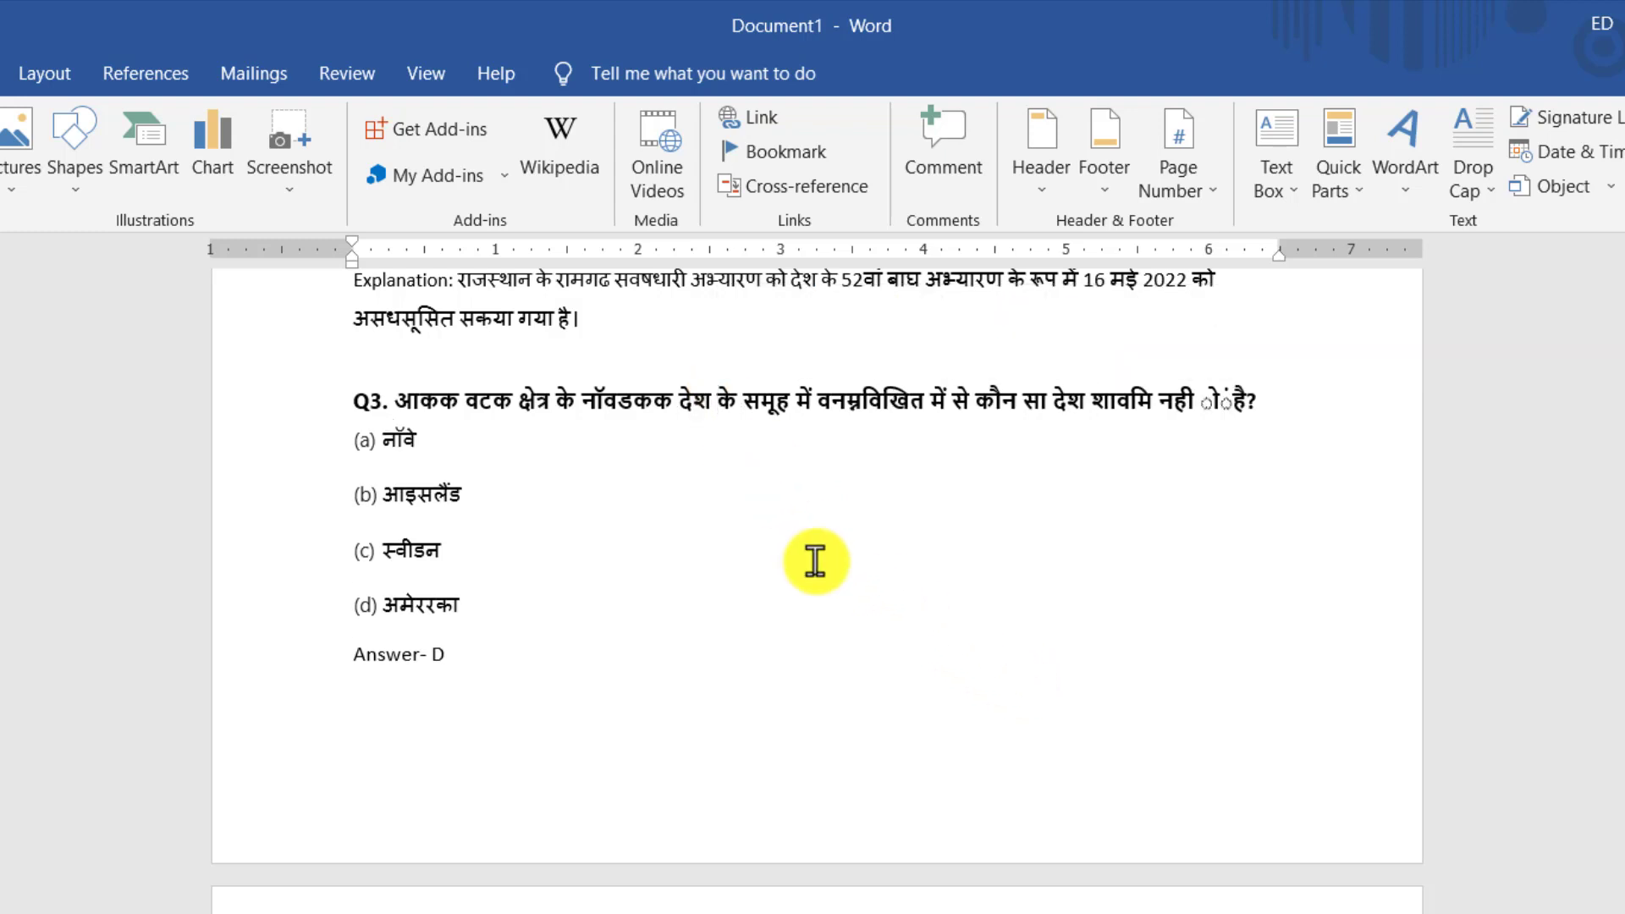
Scroll down through Q4–Q9 to review the later questions.
scroll(815, 561, "down", 1)
scroll(946, 583, "down", 1)
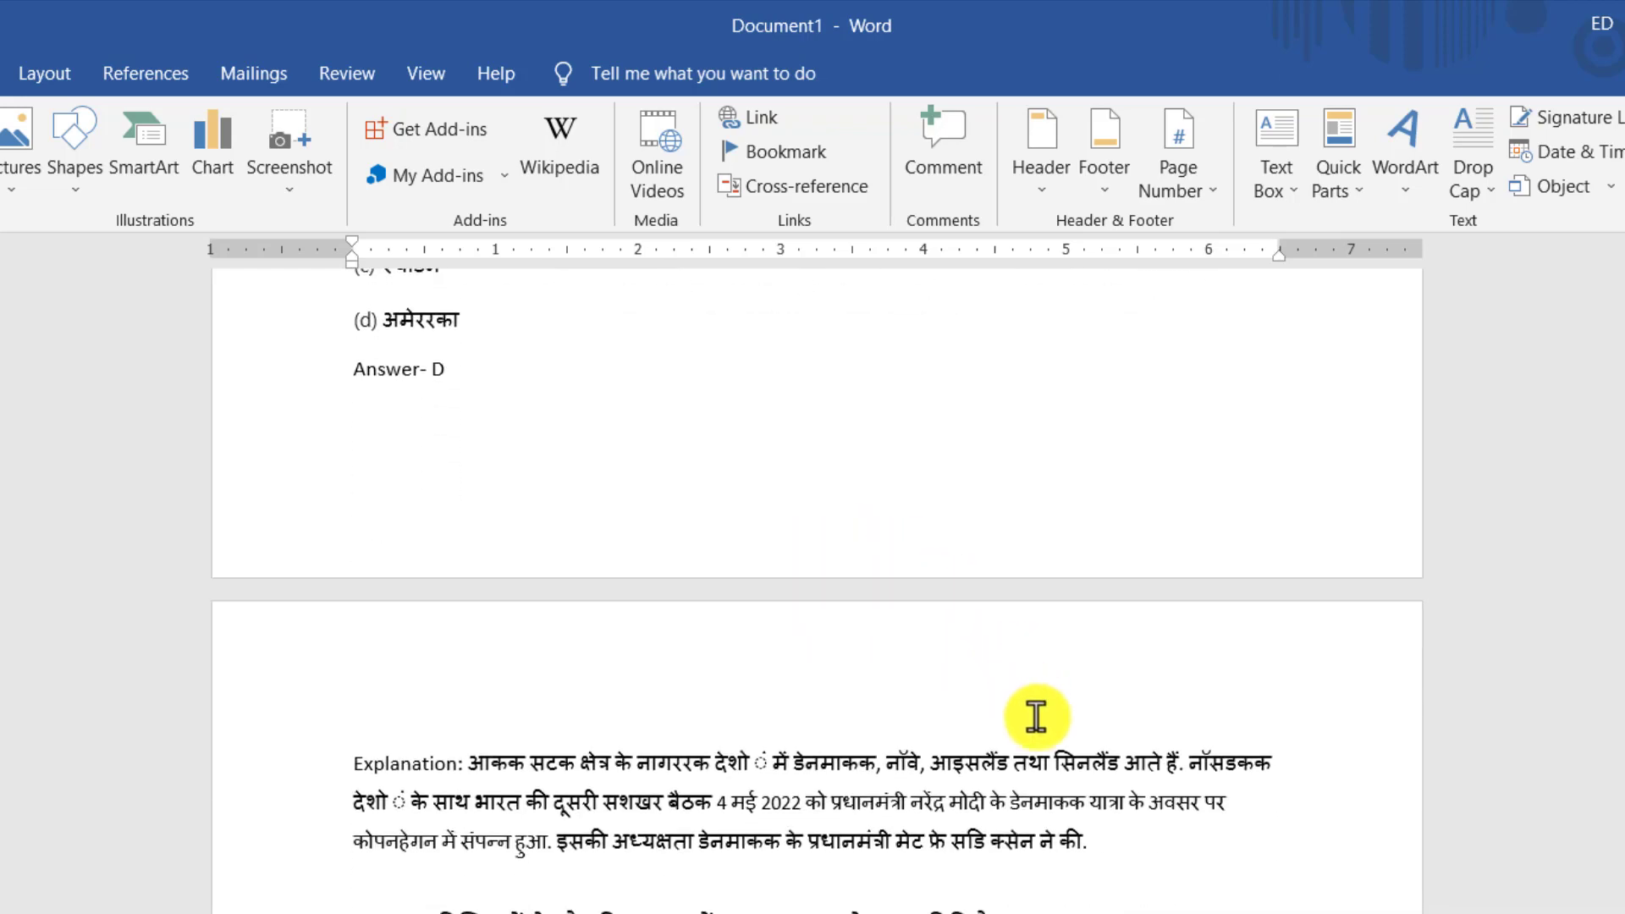
scroll(1037, 620, "down", 4)
scroll(988, 728, "down", 1)
scroll(987, 728, "down", 3)
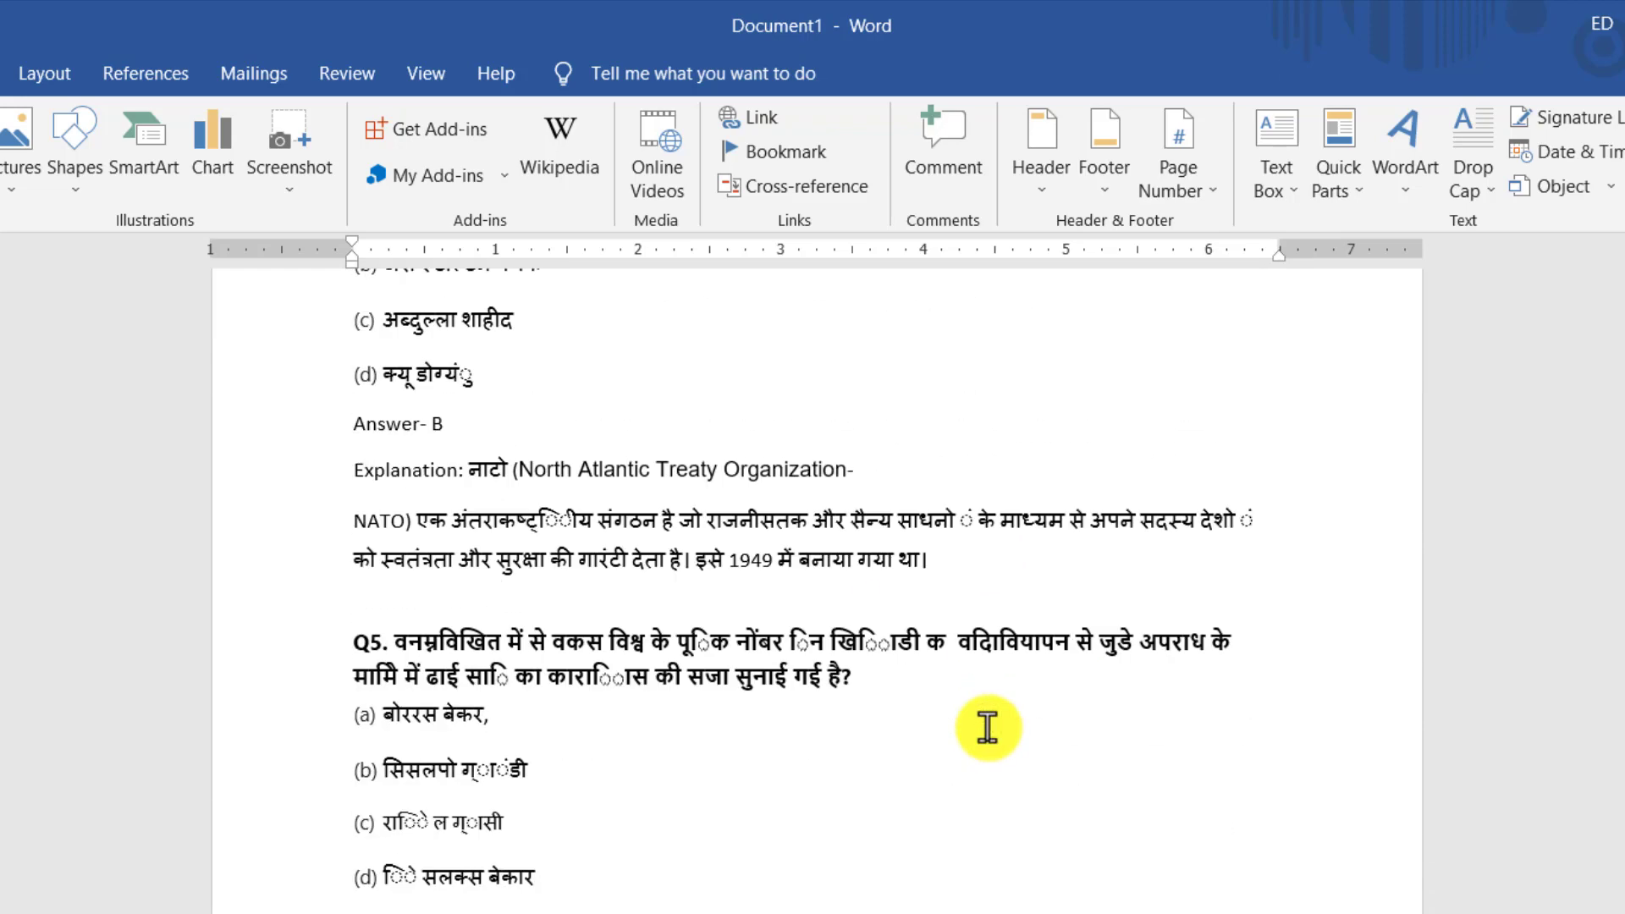
scroll(988, 728, "down", 3)
scroll(987, 728, "down", 4)
scroll(988, 728, "down", 3)
scroll(987, 727, "down", 3)
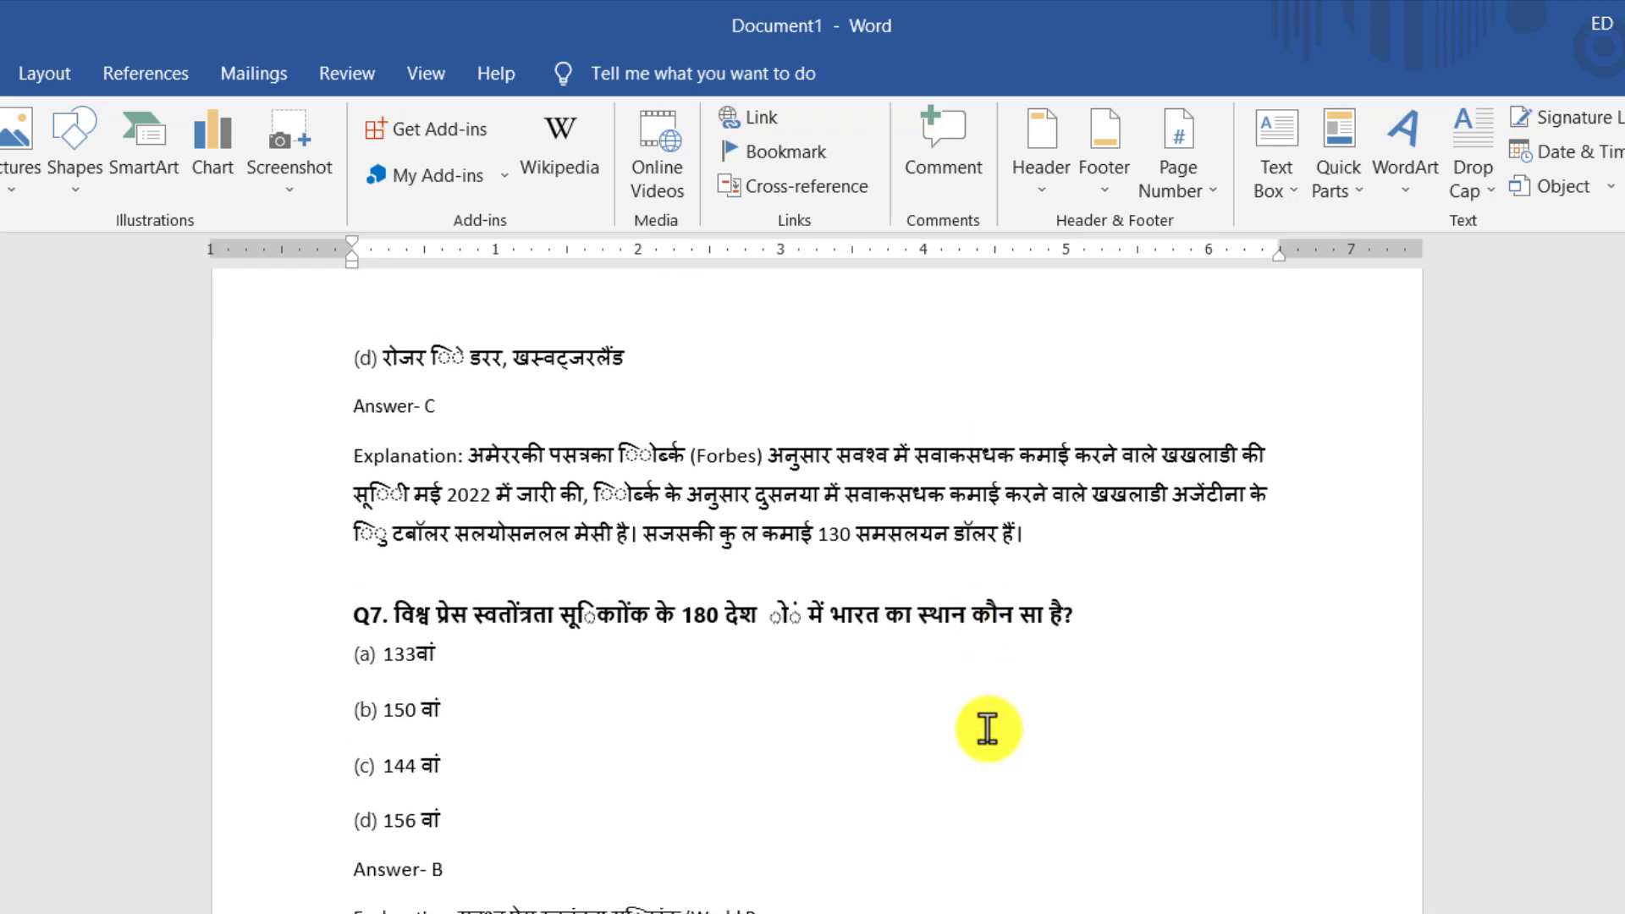
scroll(988, 728, "down", 3)
scroll(987, 728, "down", 2)
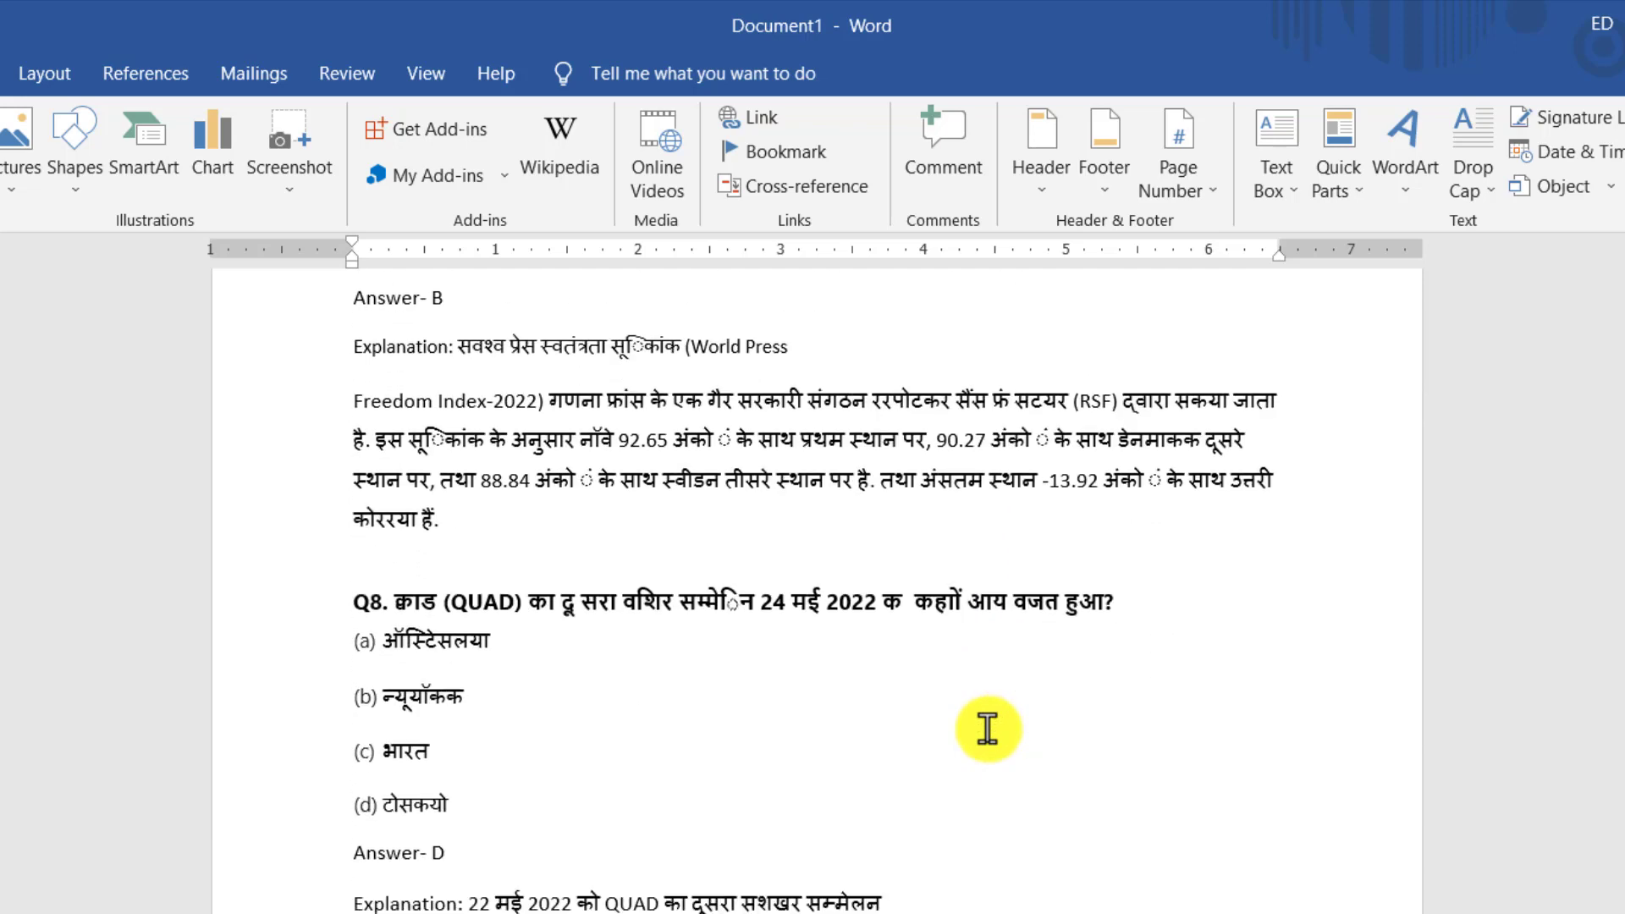
scroll(987, 728, "down", 2)
scroll(988, 728, "down", 4)
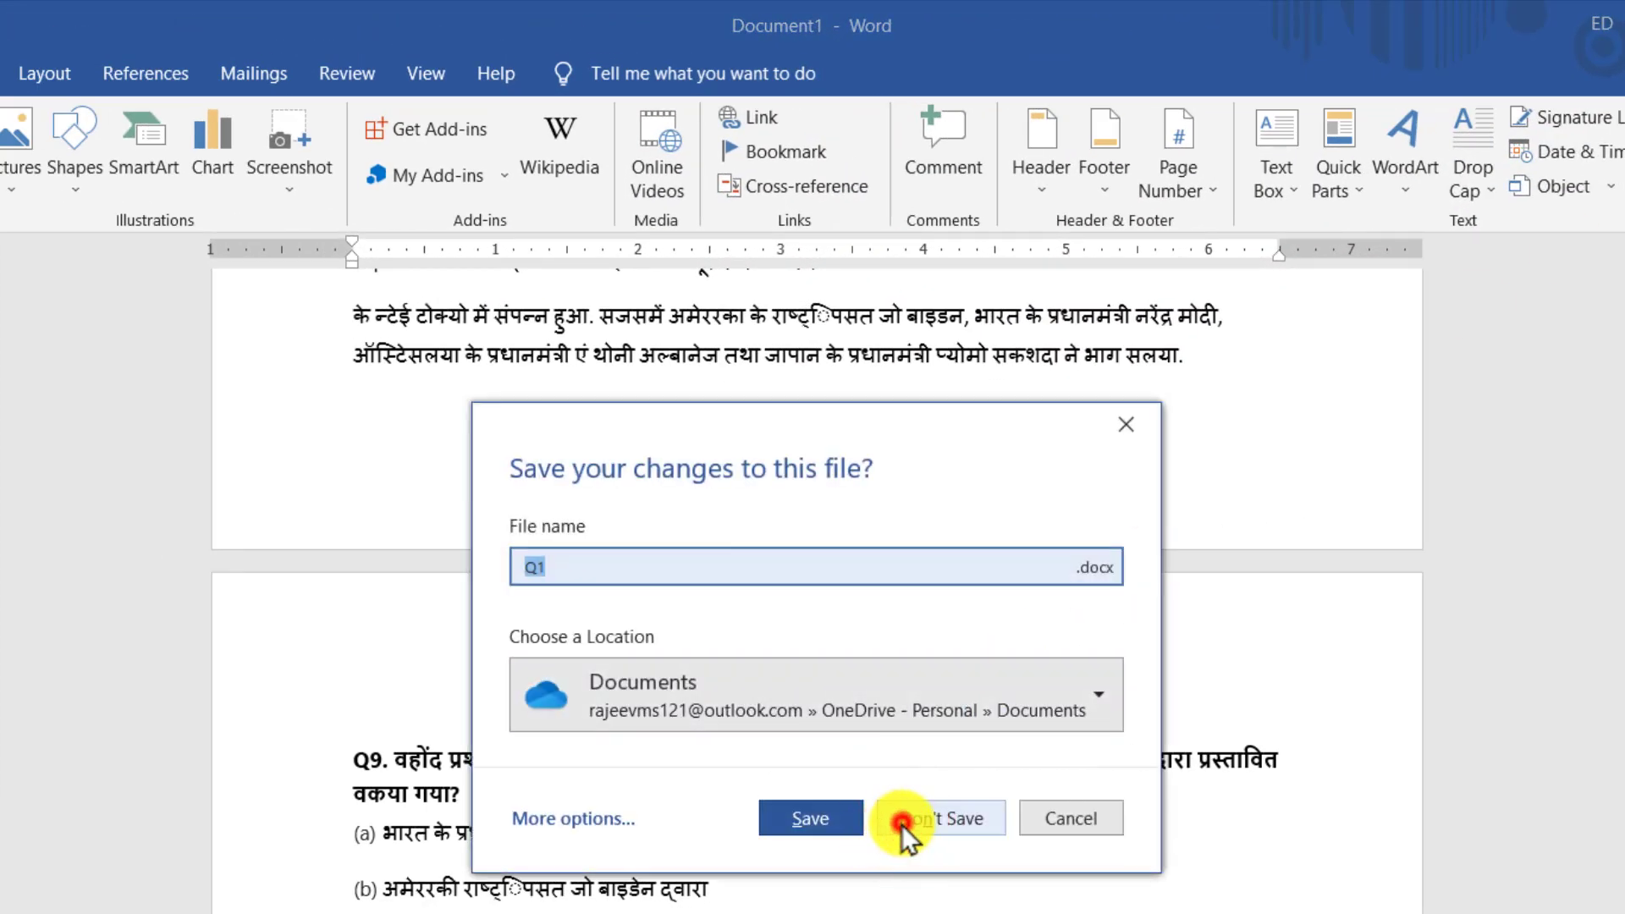
Close the quiz without saving and run a Google search for pdf24.
left_click(902, 819)
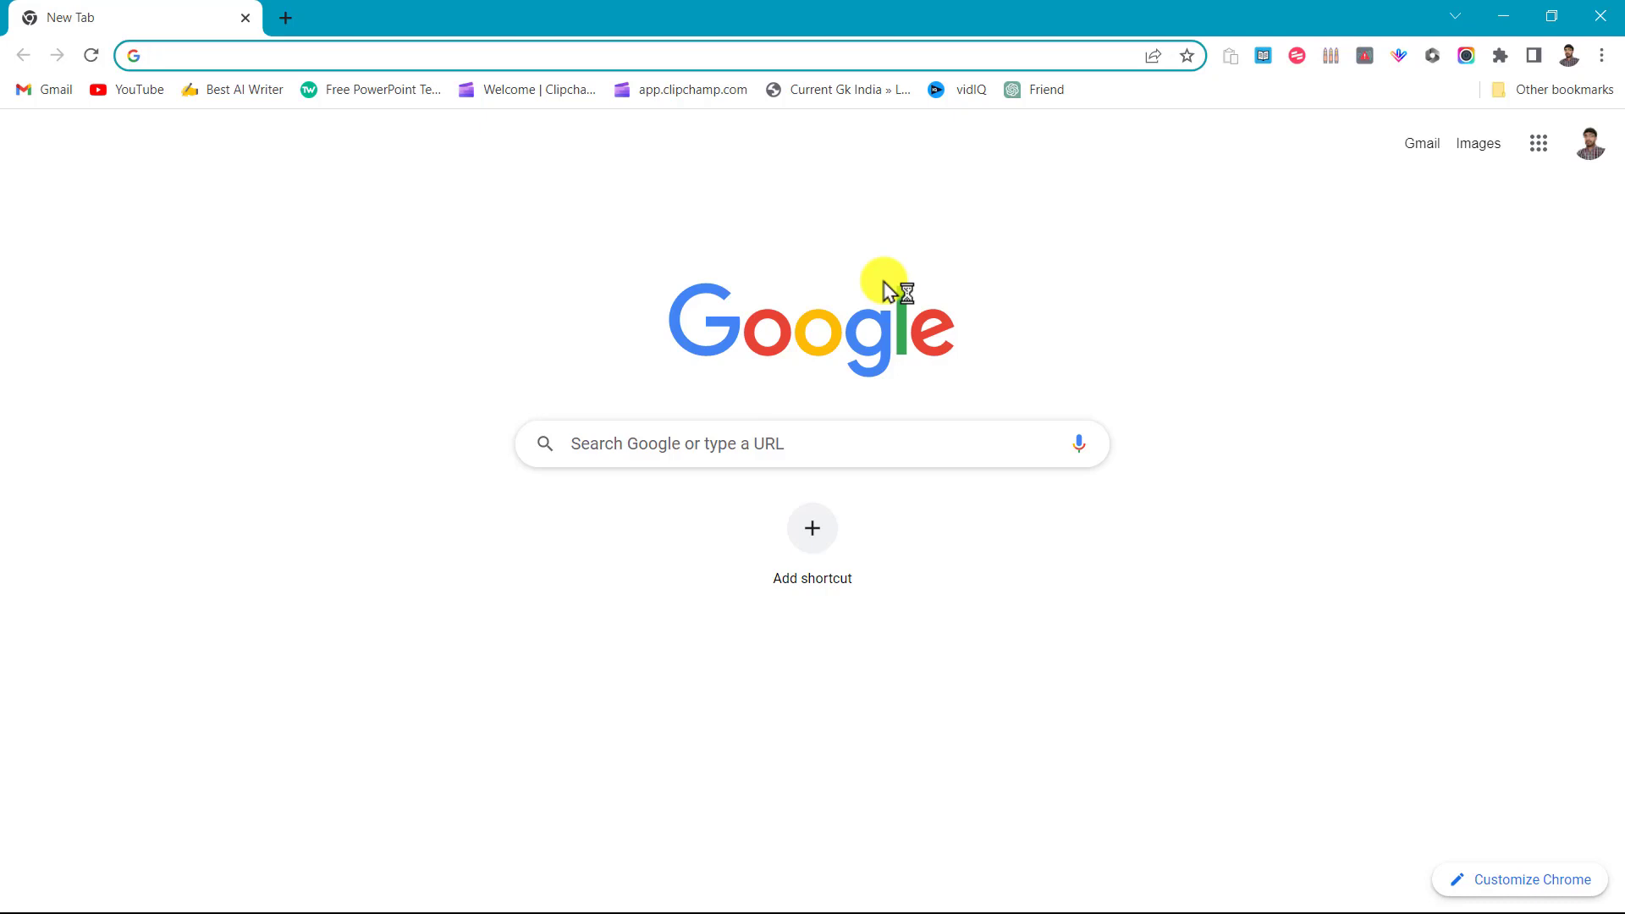
left_click(733, 442)
type("p")
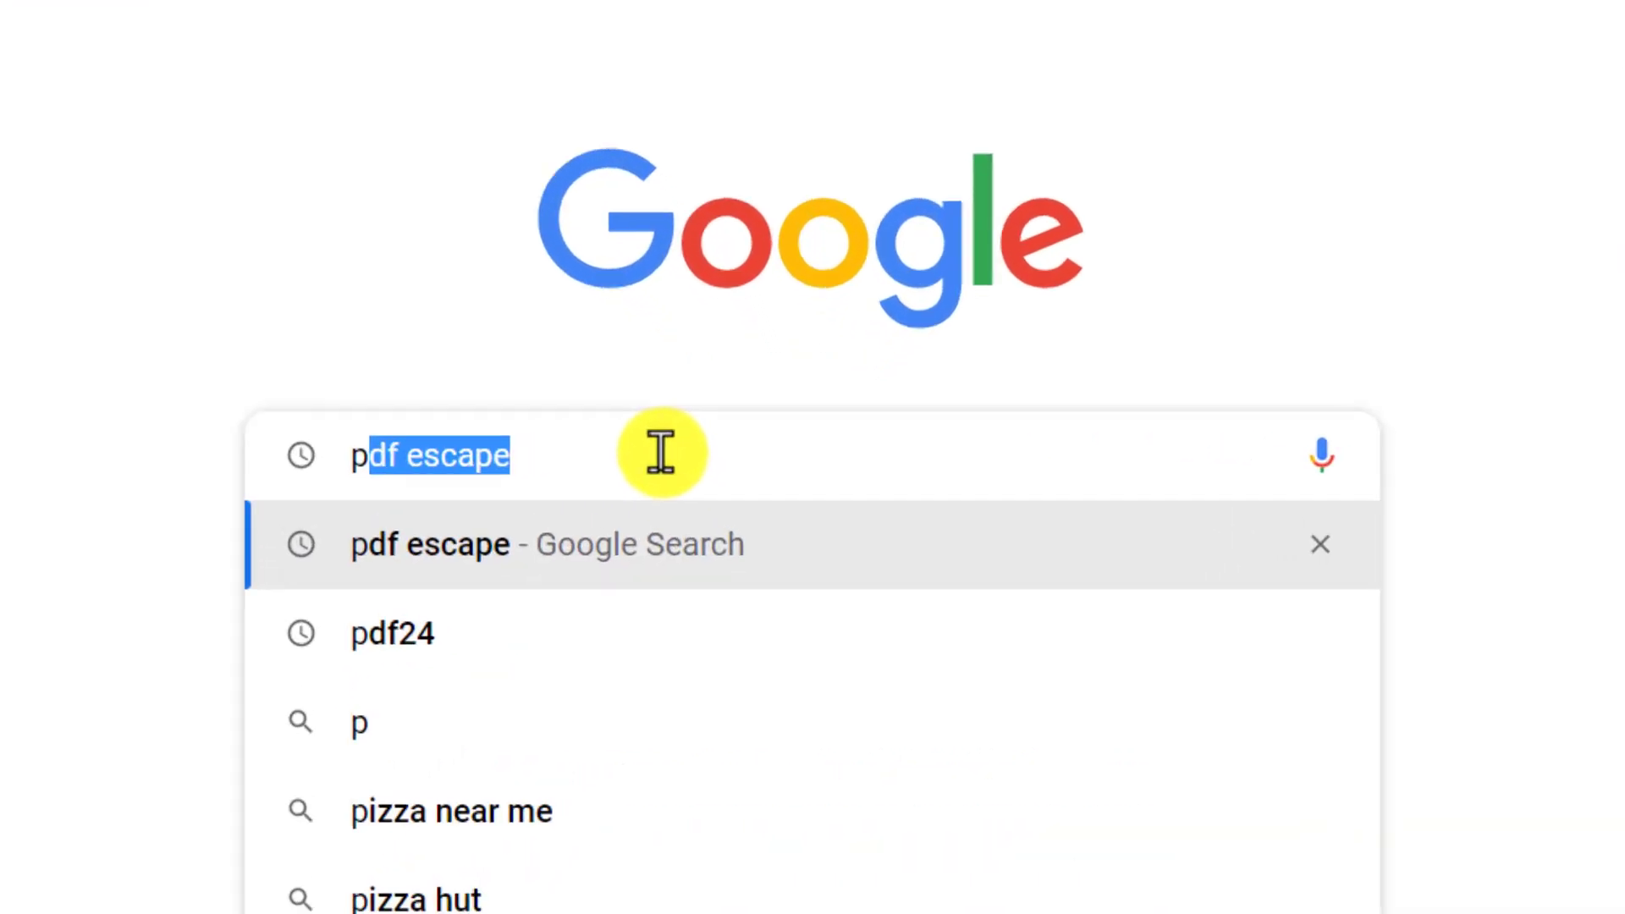
type("df2")
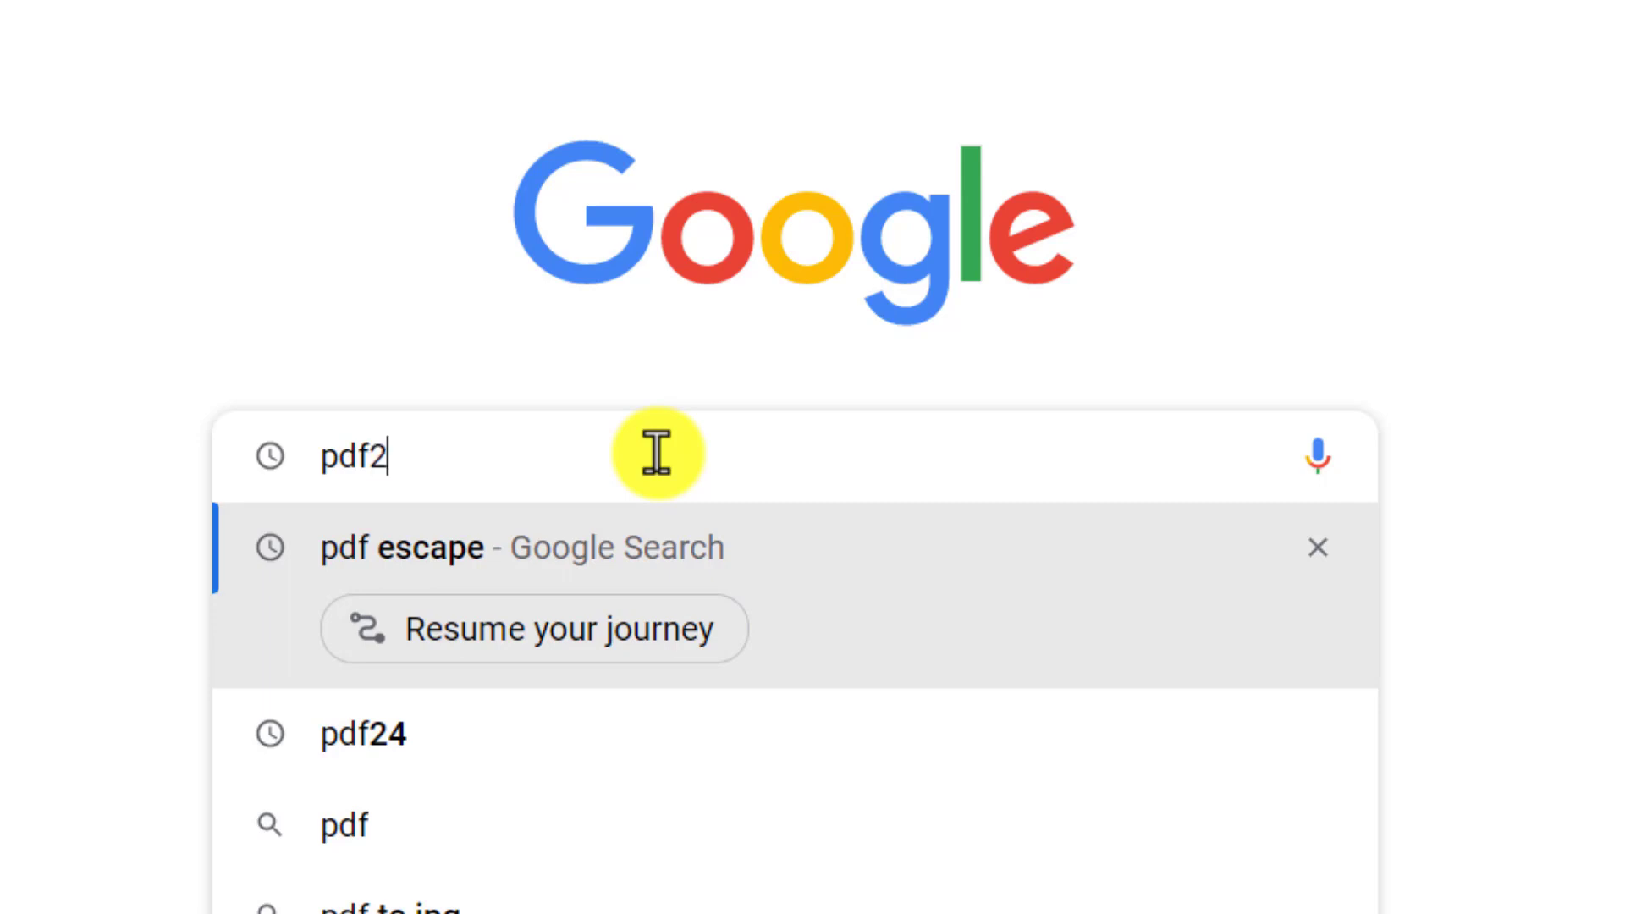
type("4")
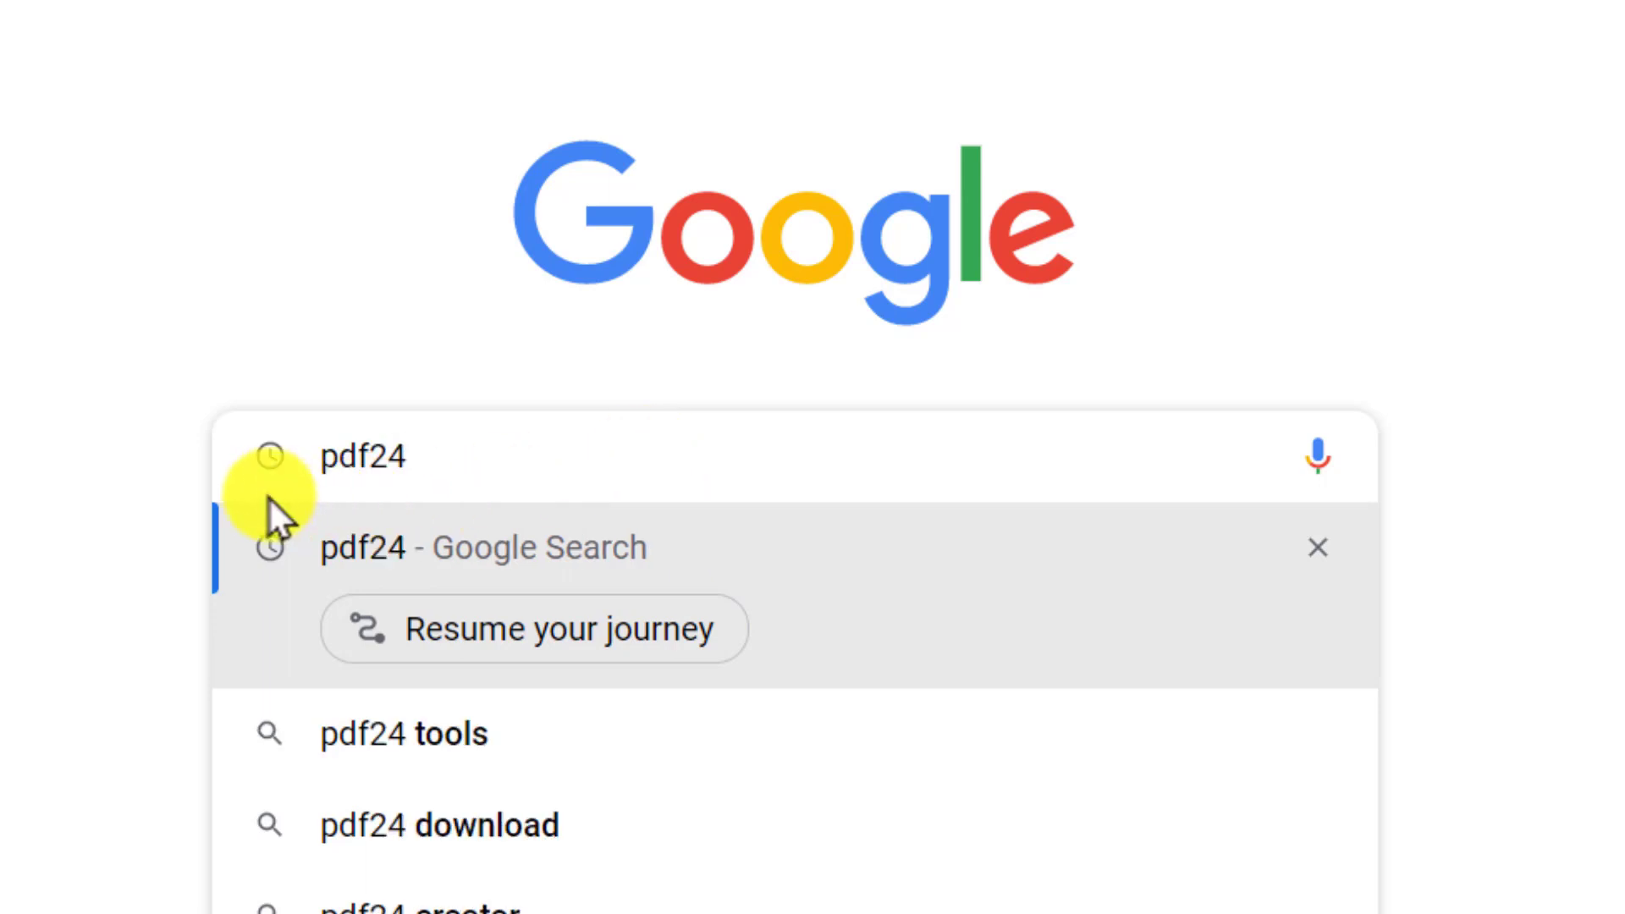
key("Return")
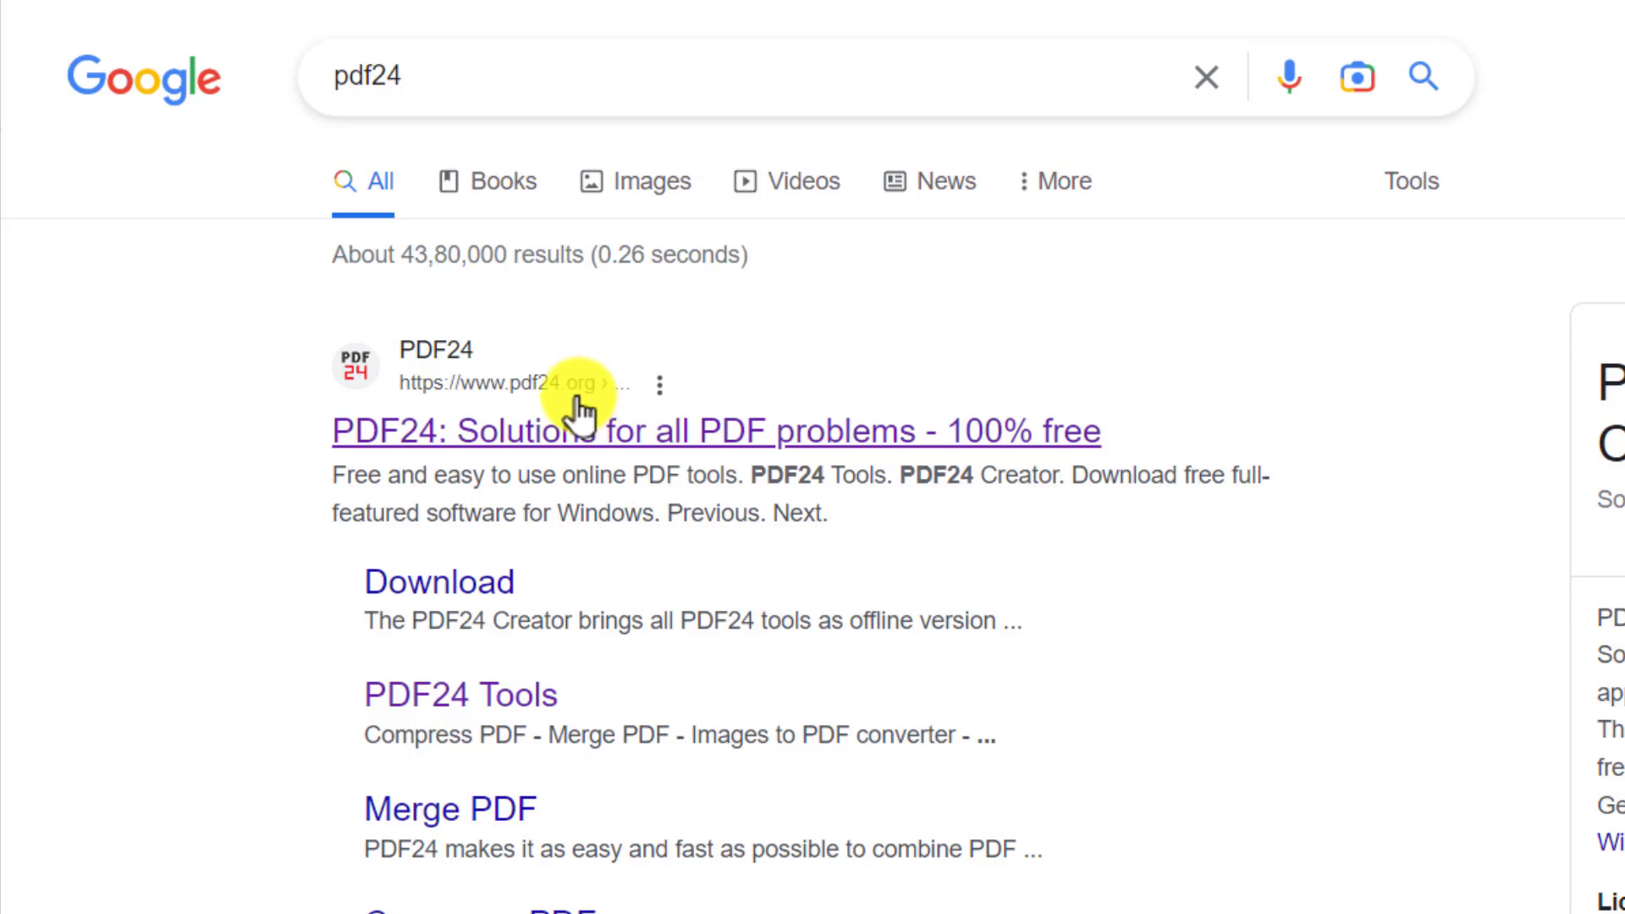
Go to the PDF24 website and open its PDF to Word tool.
left_click(507, 430)
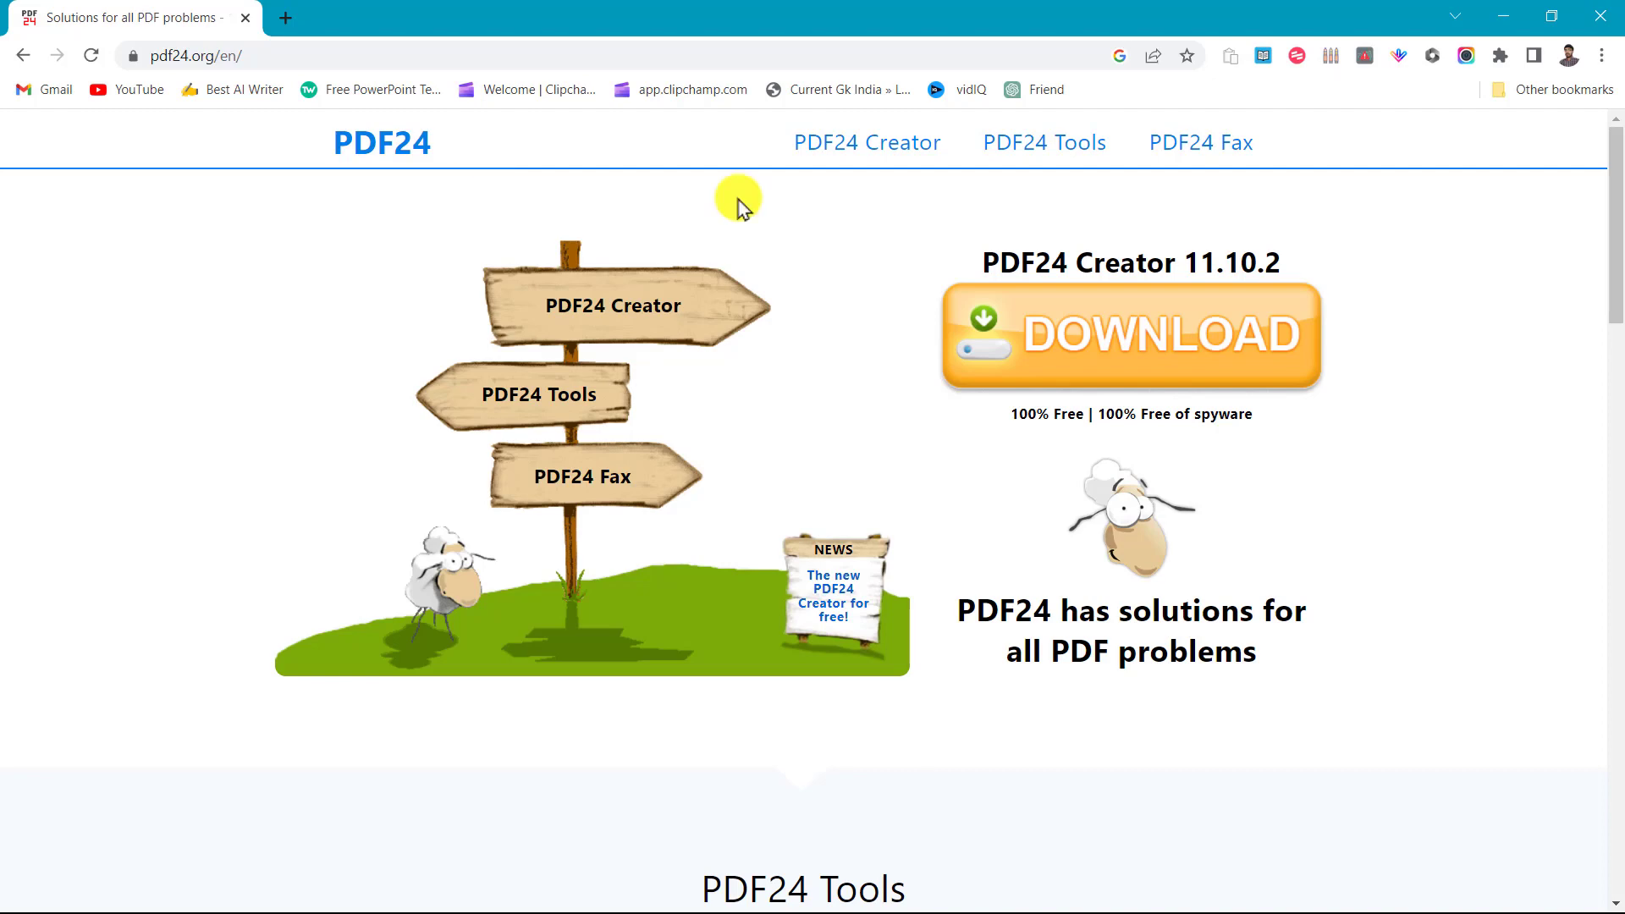
scroll(783, 271, "down", 2)
scroll(790, 289, "down", 1)
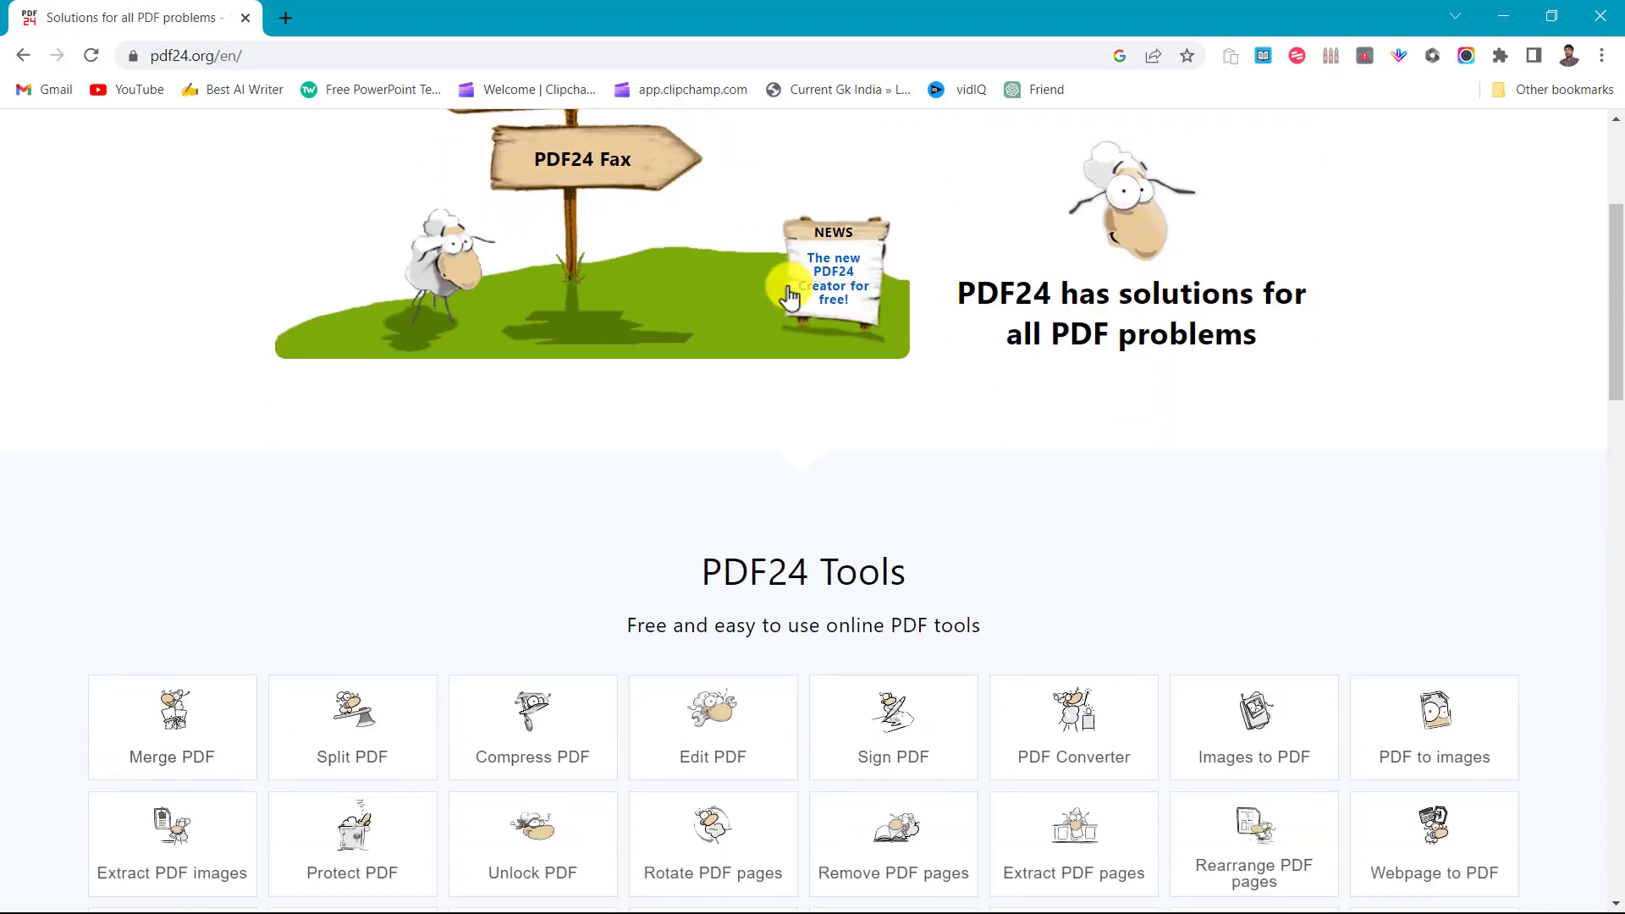
scroll(789, 301, "down", 1)
scroll(795, 304, "down", 1)
scroll(791, 302, "down", 1)
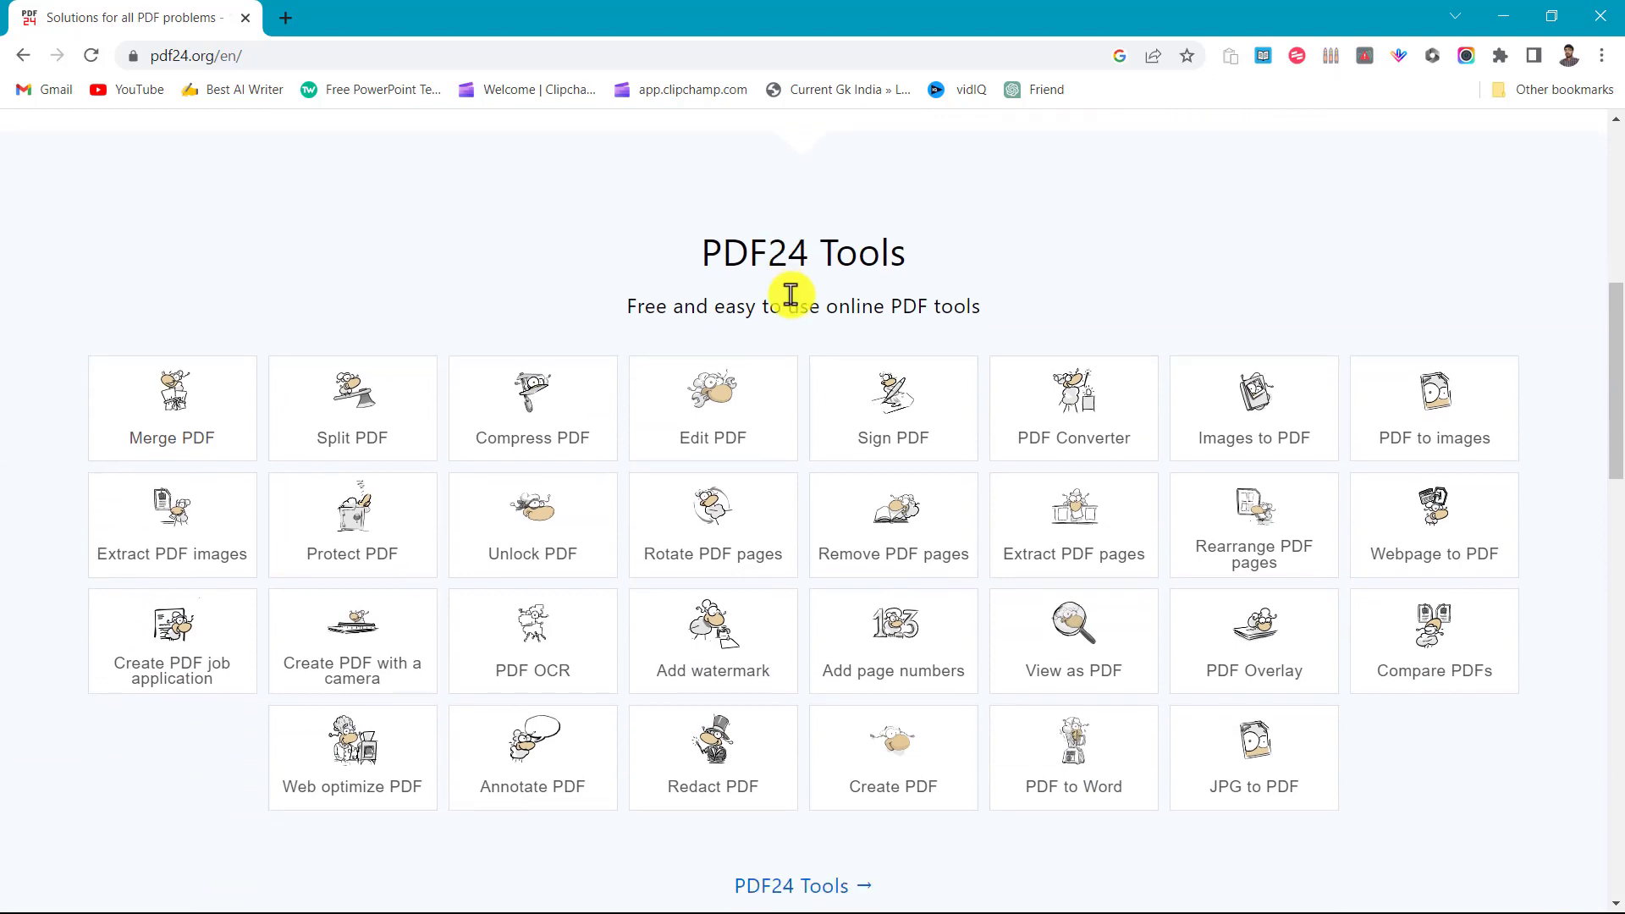
scroll(790, 301, "down", 1)
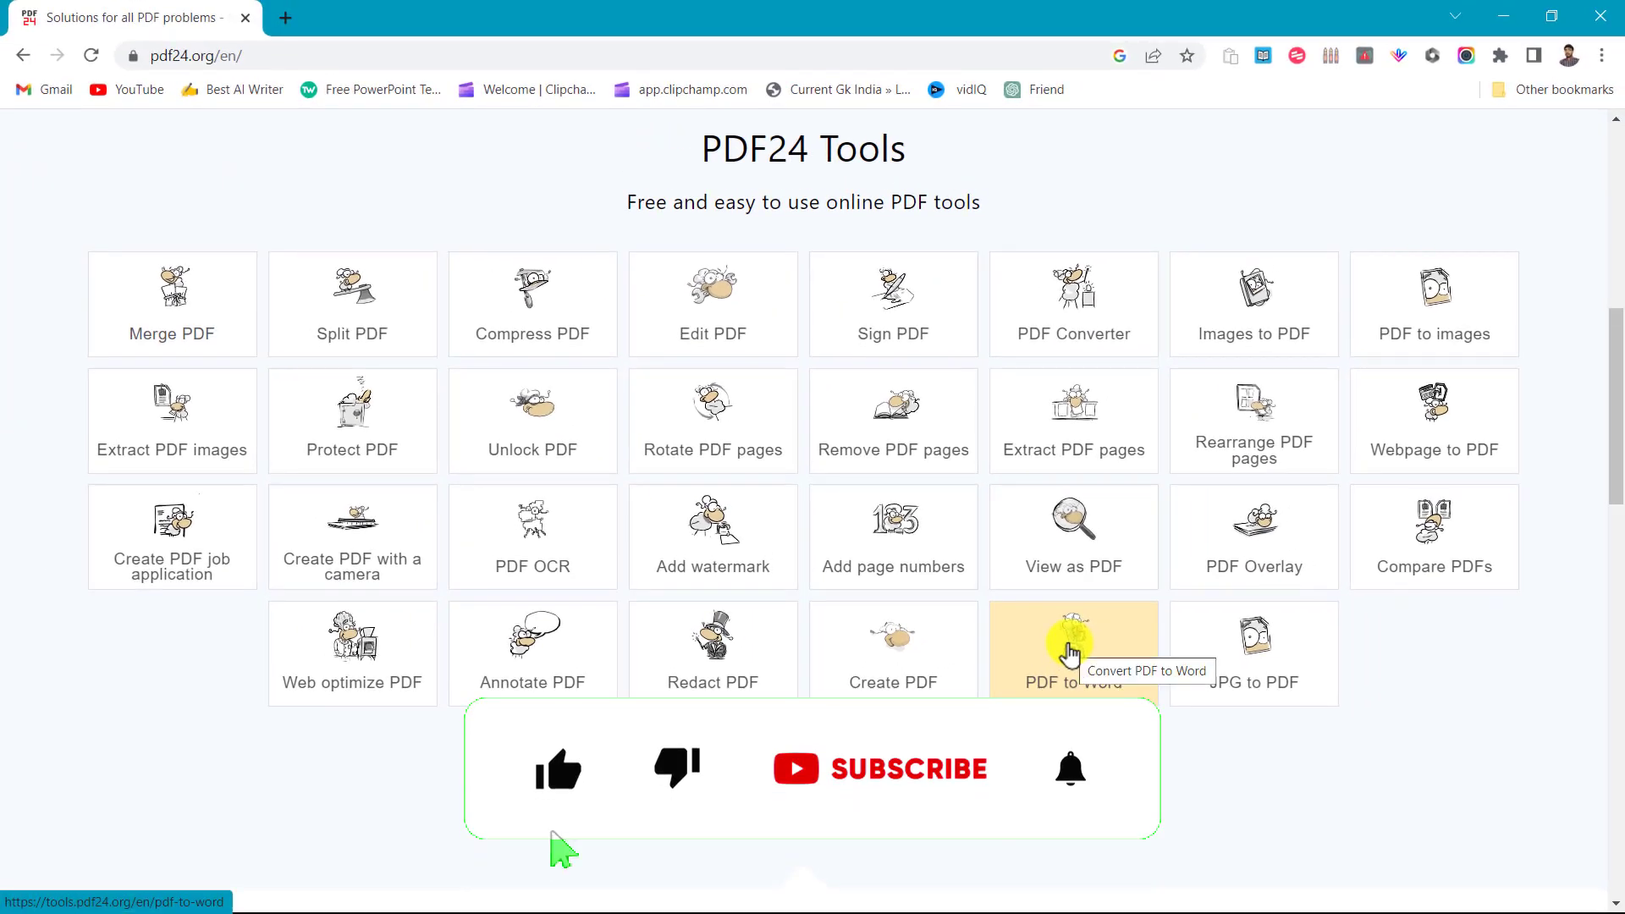
left_click(1069, 652)
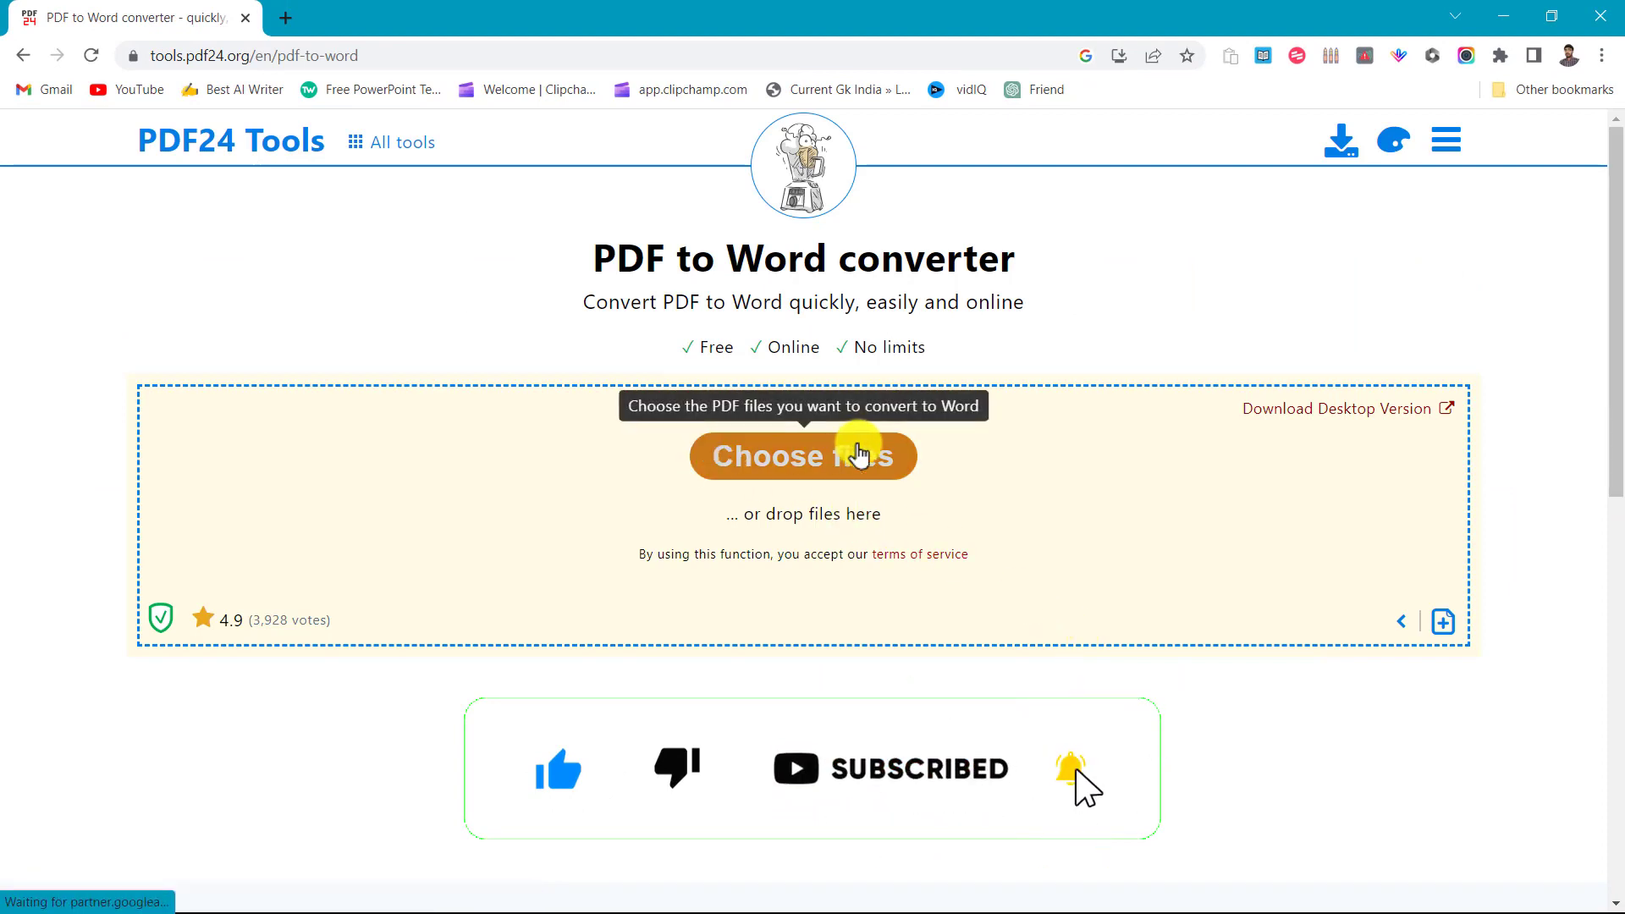
Upload 25-Questions-CURRENT-AFFAIRS-JULY-PD from the Desktop to the PDF to Word converter.
left_click(785, 462)
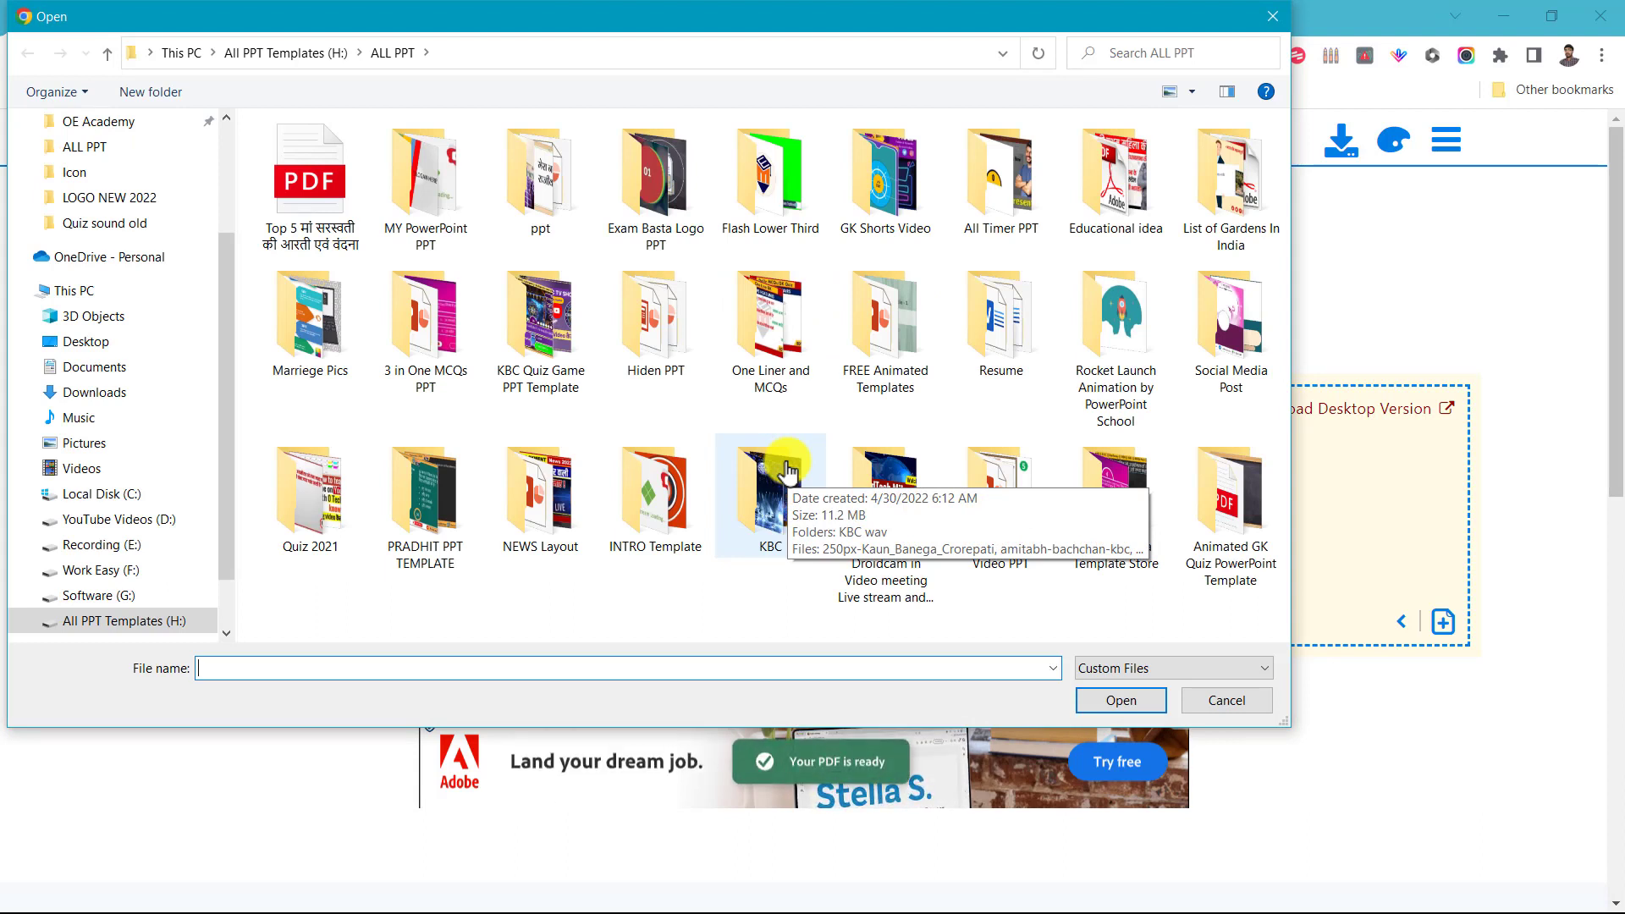
left_click(89, 342)
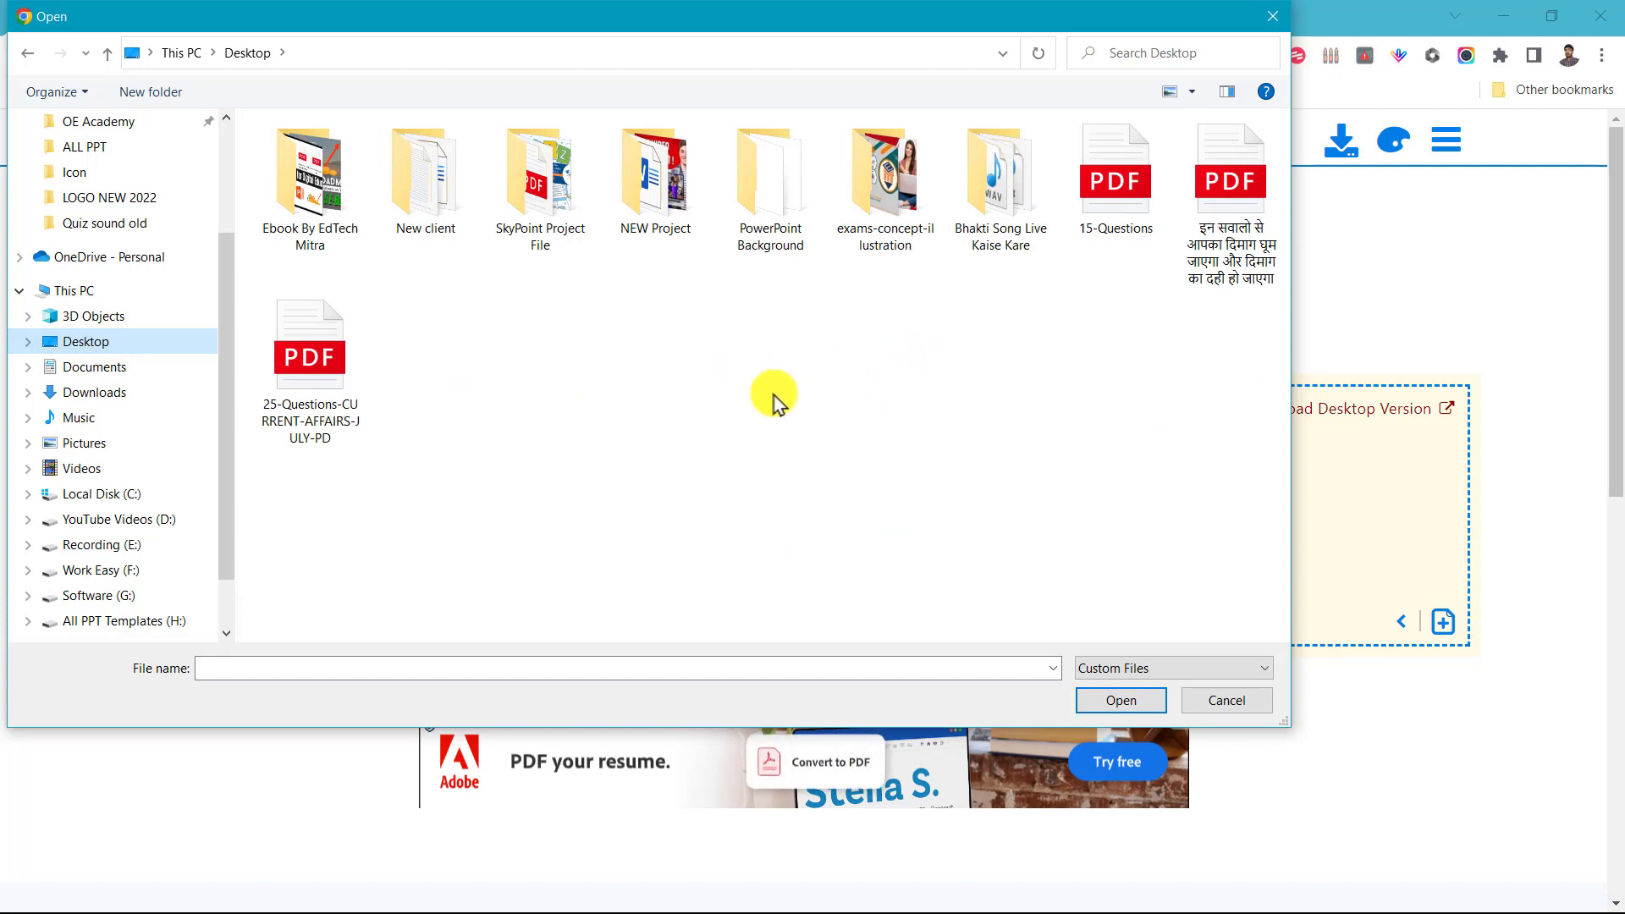
left_click(315, 347)
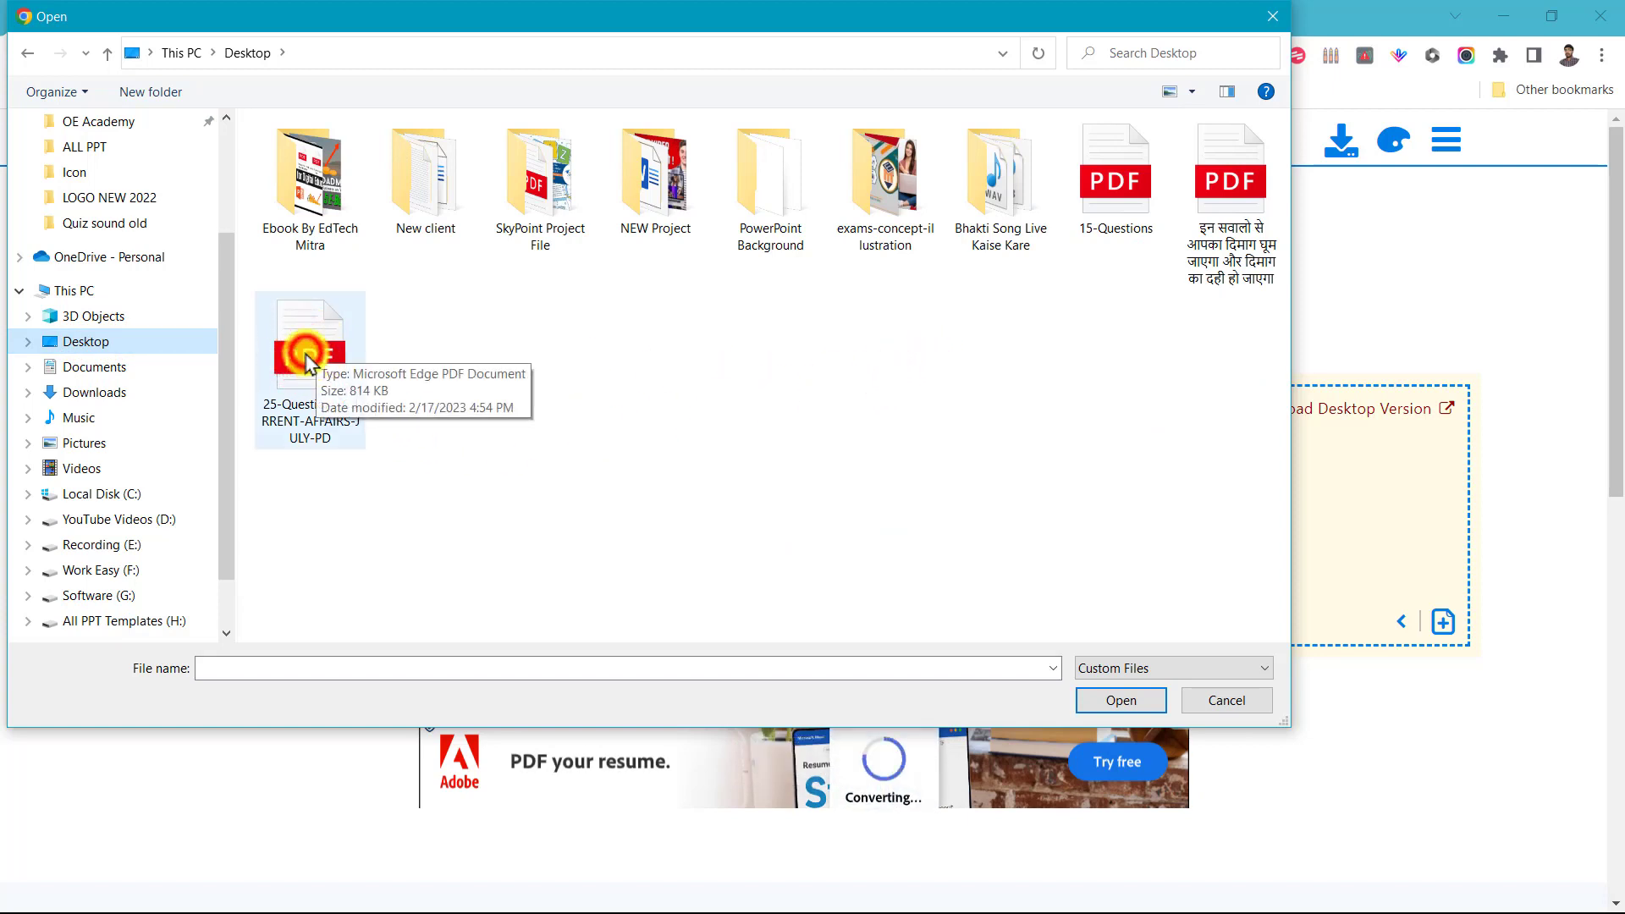
left_click(315, 346)
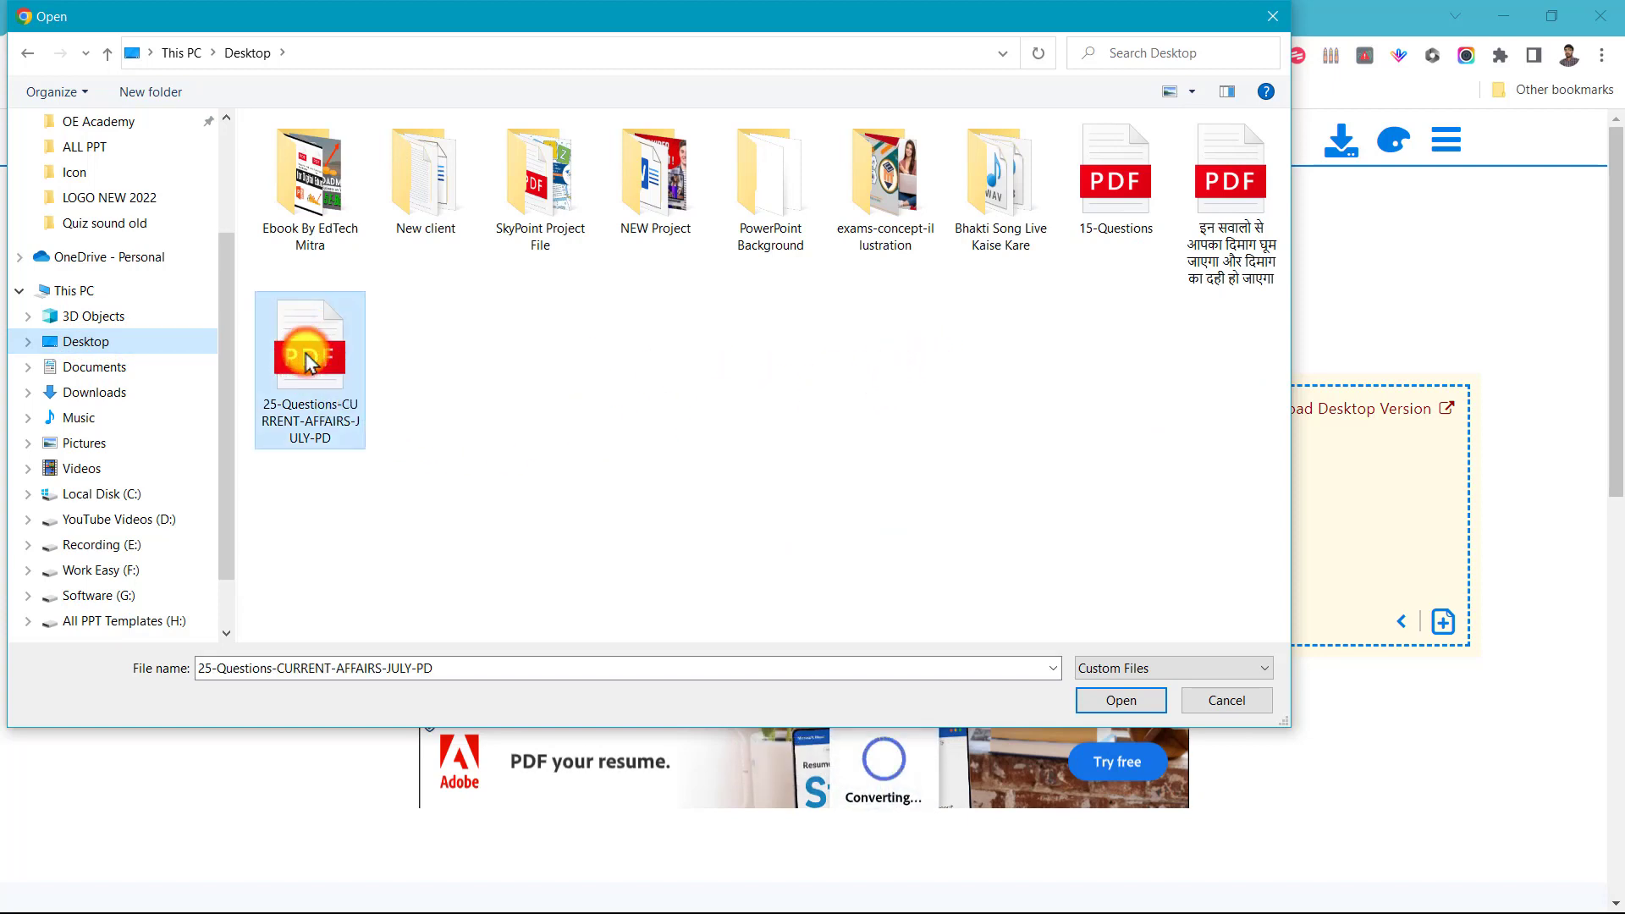
left_click(1121, 700)
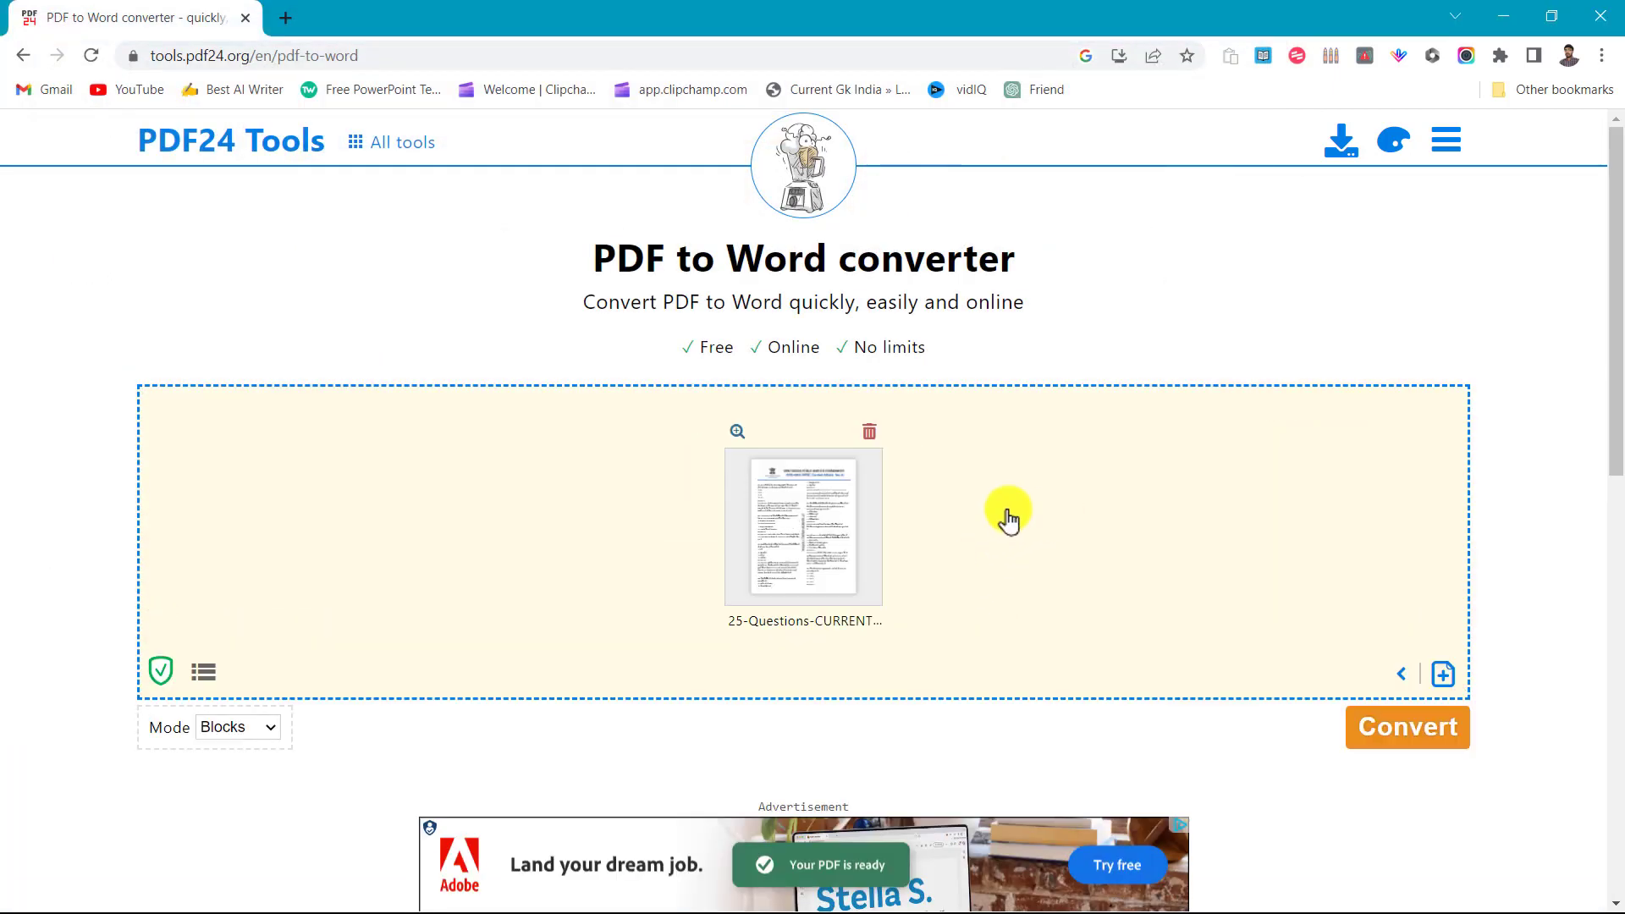
Convert the uploaded quiz PDF to Word, yielding a 948.04 KB file.
scroll(1059, 511, "down", 1)
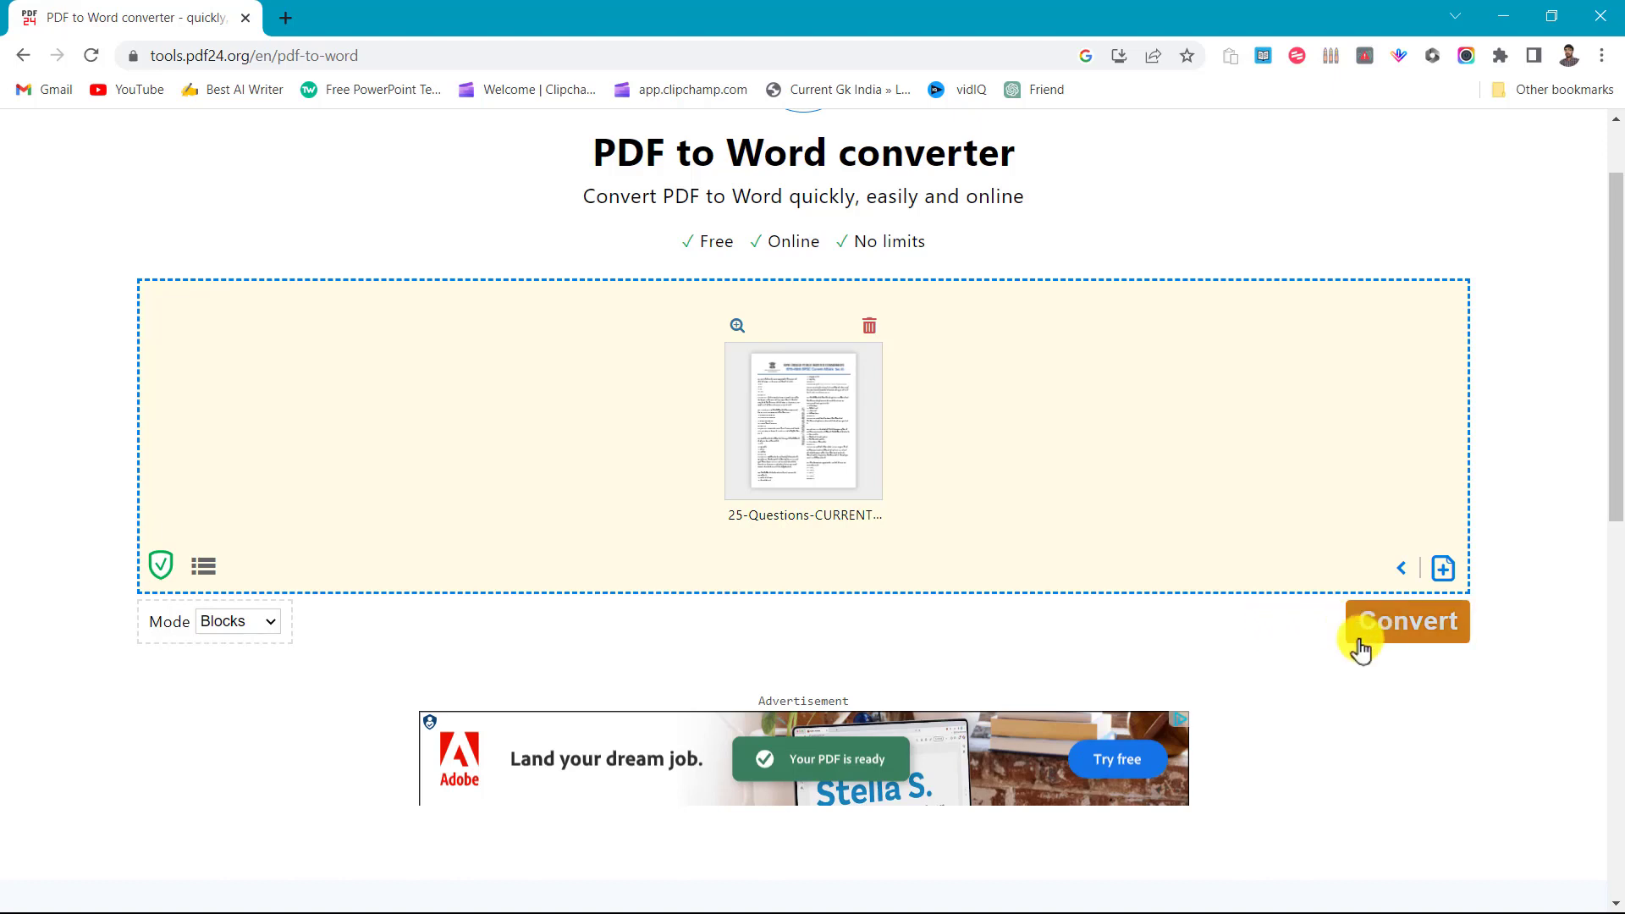
left_click(1426, 635)
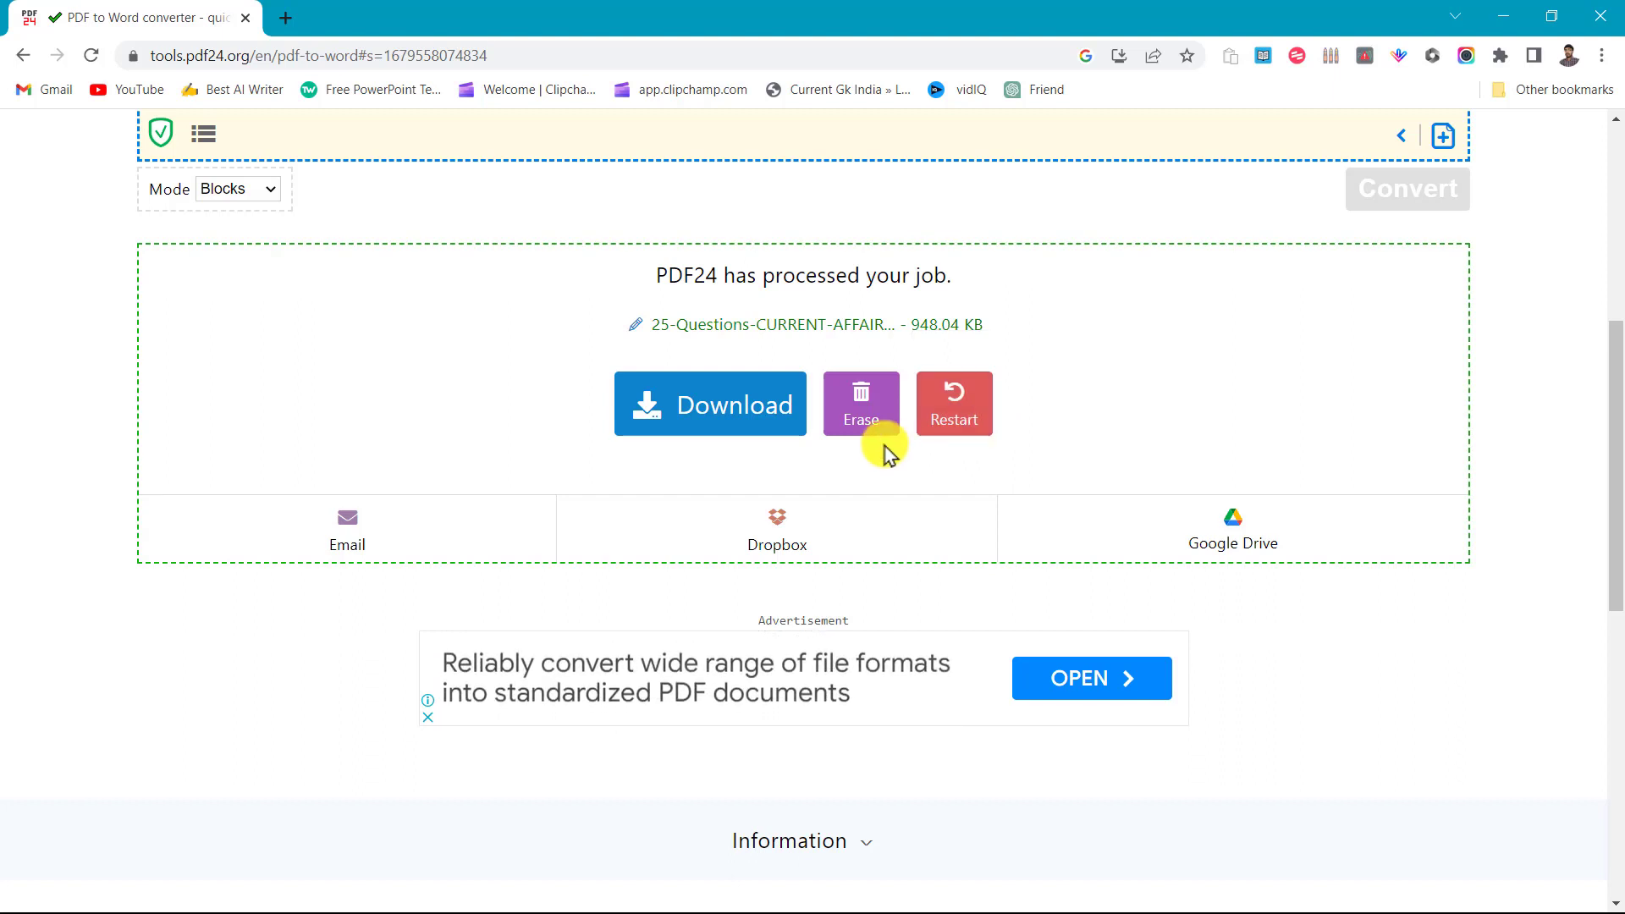
Save the PDF24 download 25-Questions-CURRENT-AFFAIRS-JULY-PD (1) into Documents and open it in Word.
left_click(711, 419)
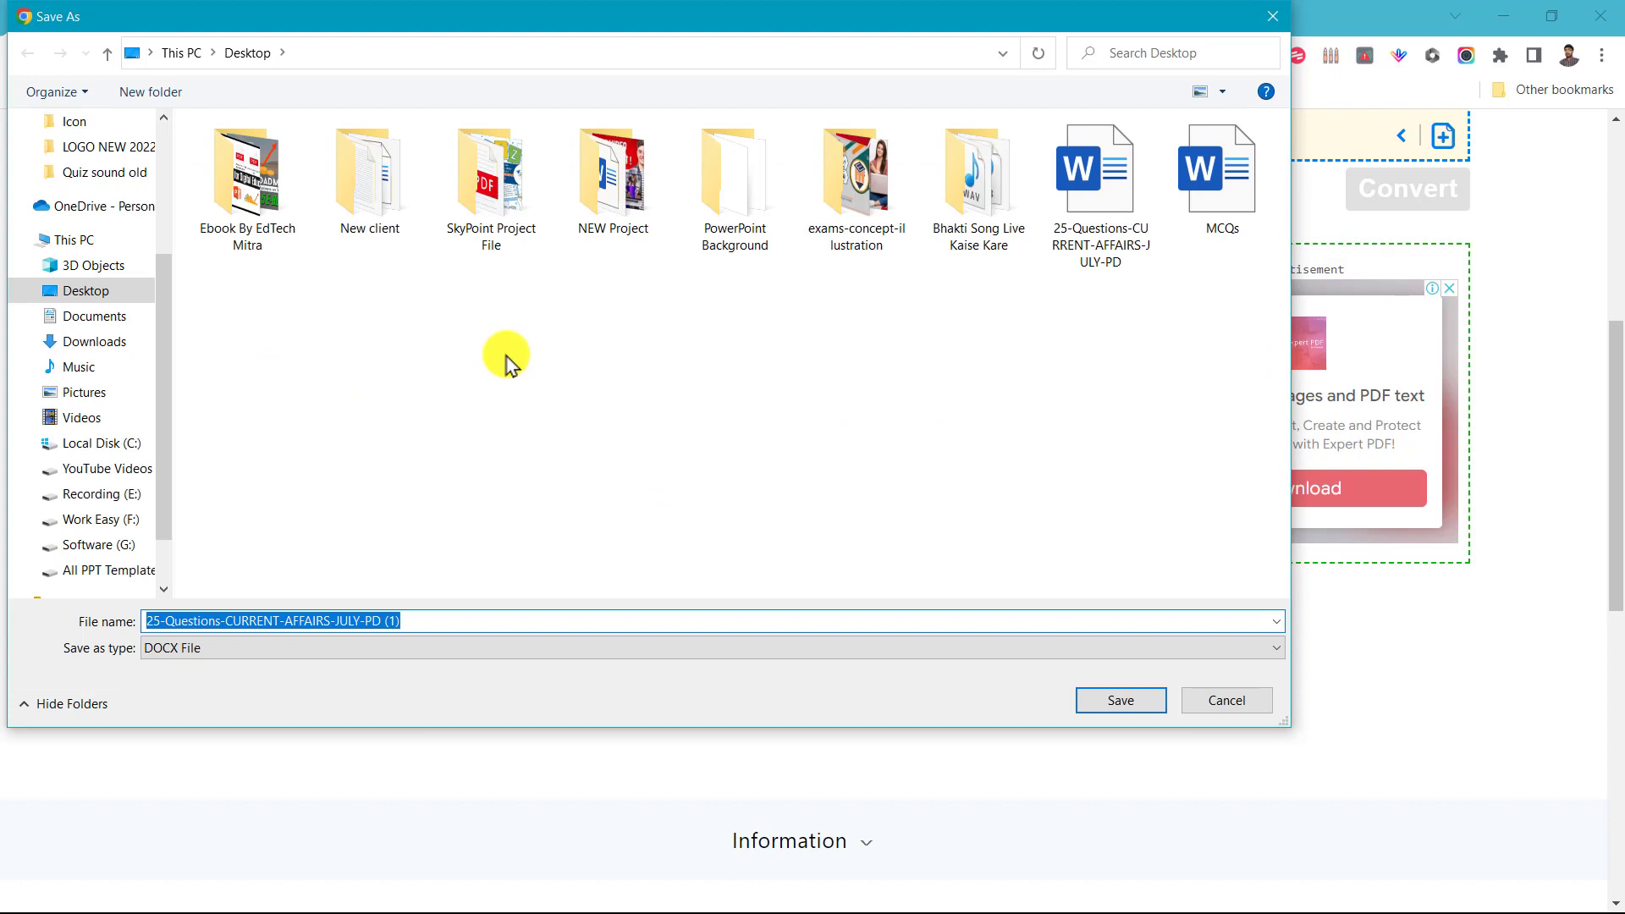
left_click(85, 317)
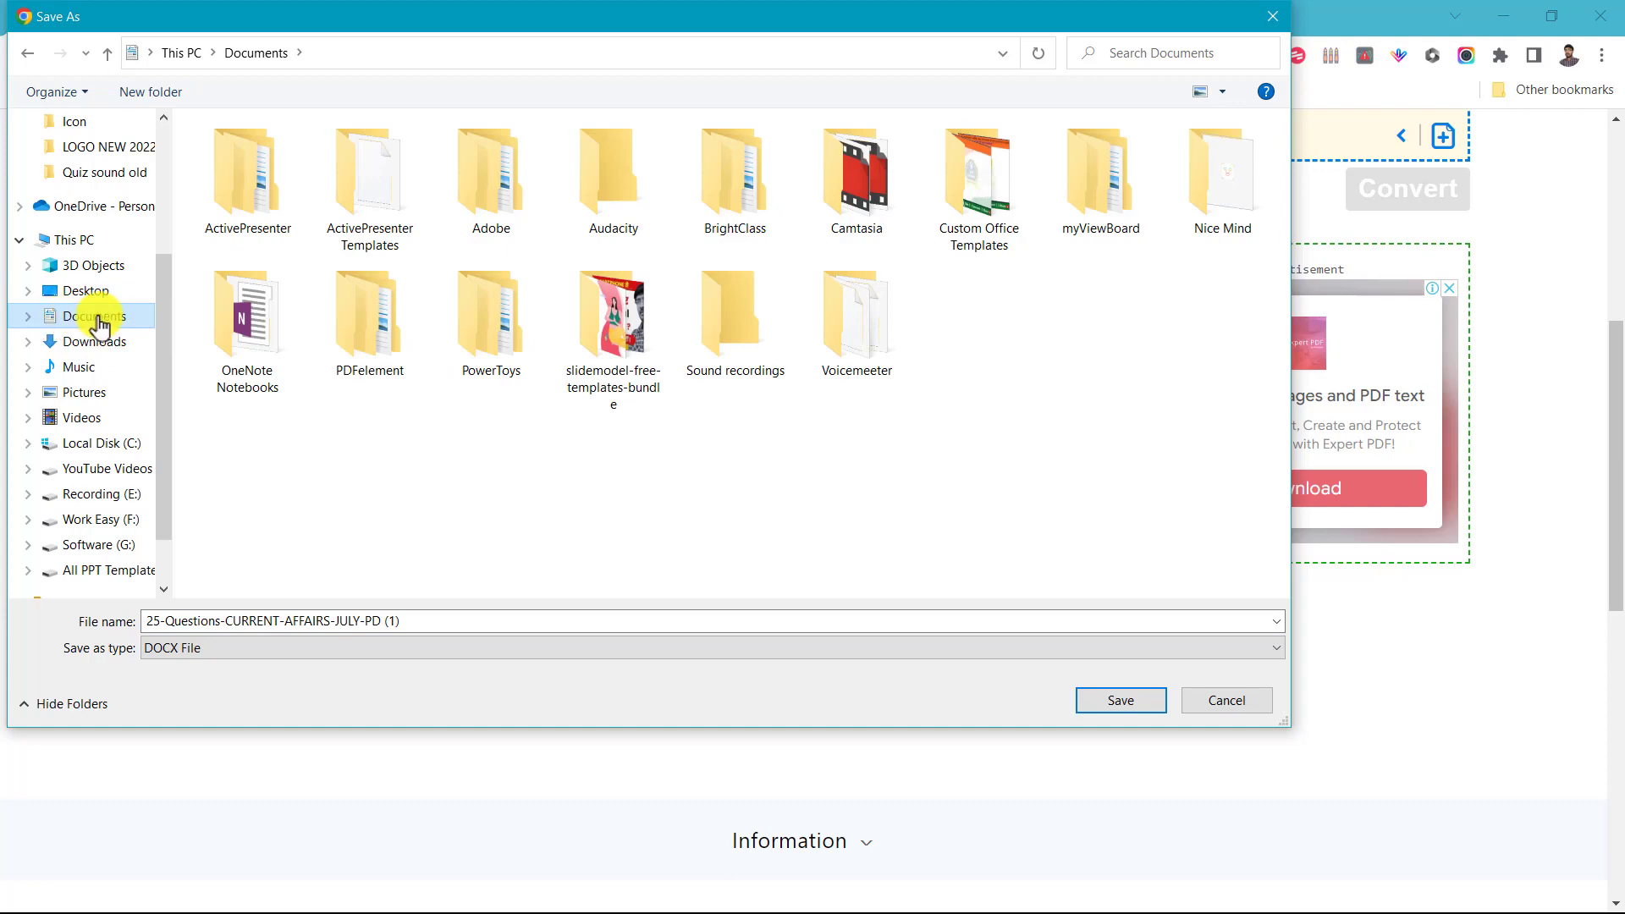
left_click(1123, 701)
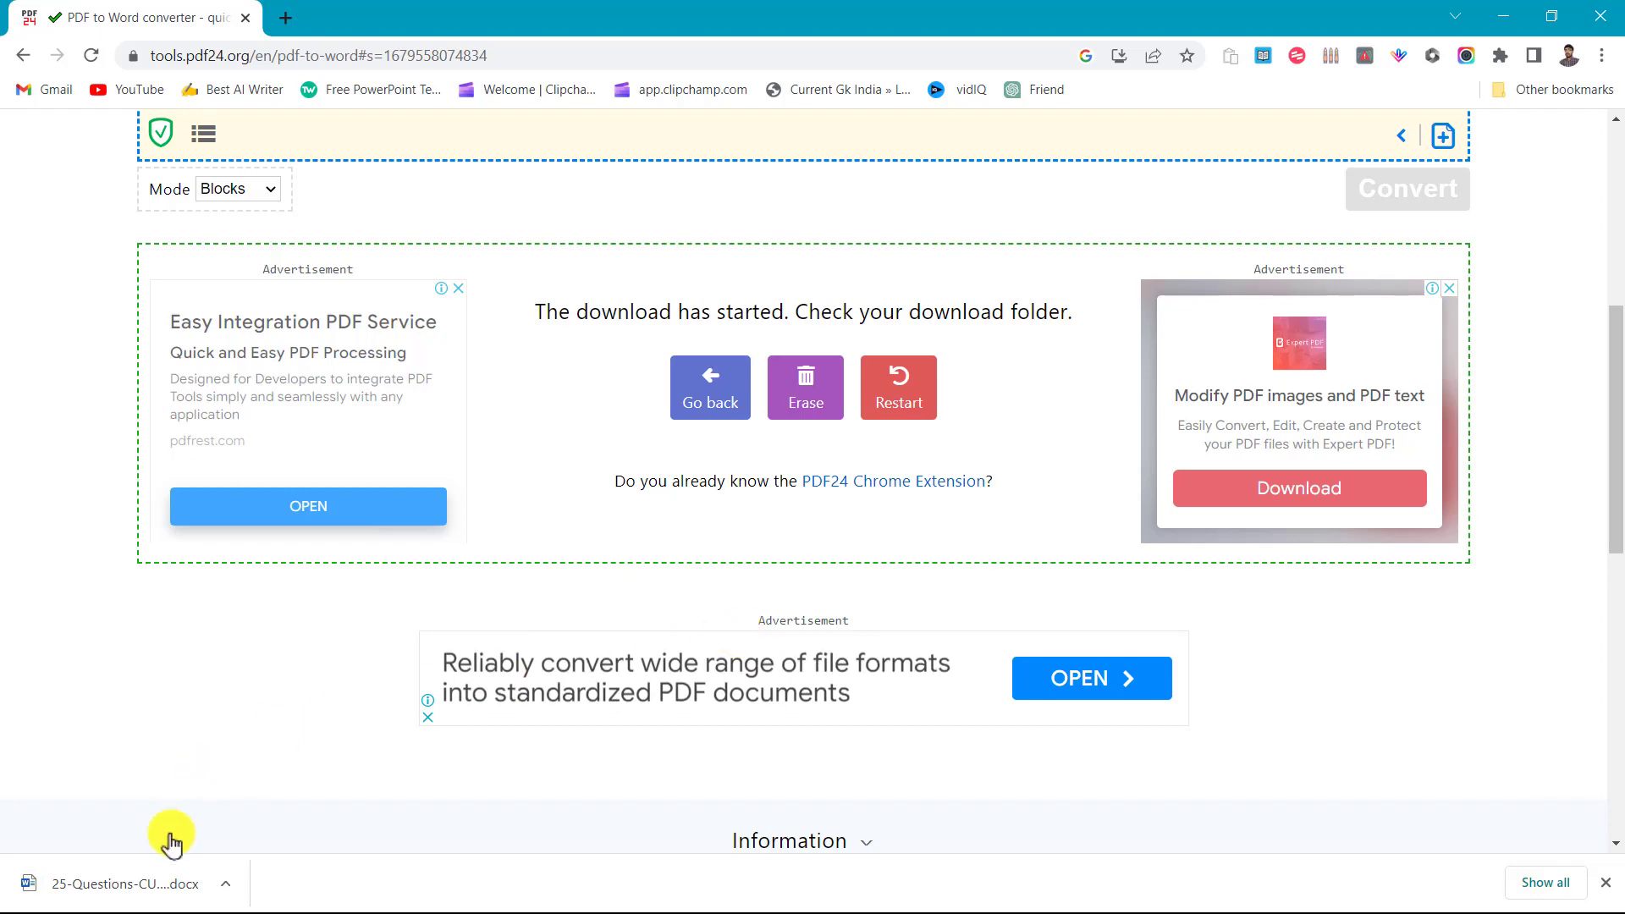
left_click(229, 890)
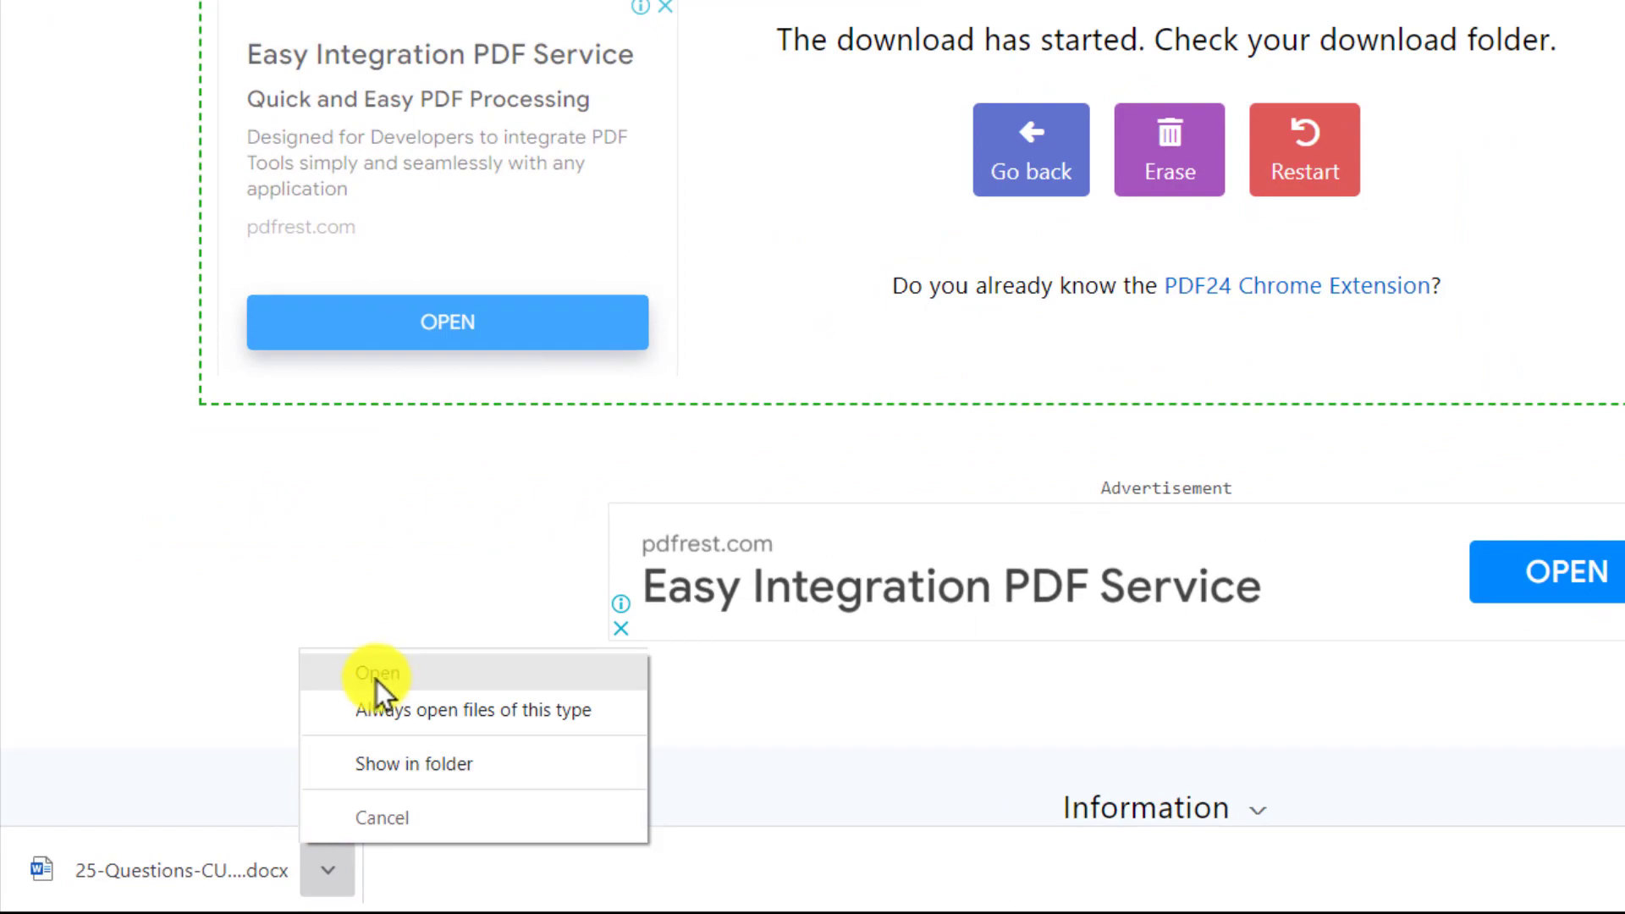
left_click(386, 671)
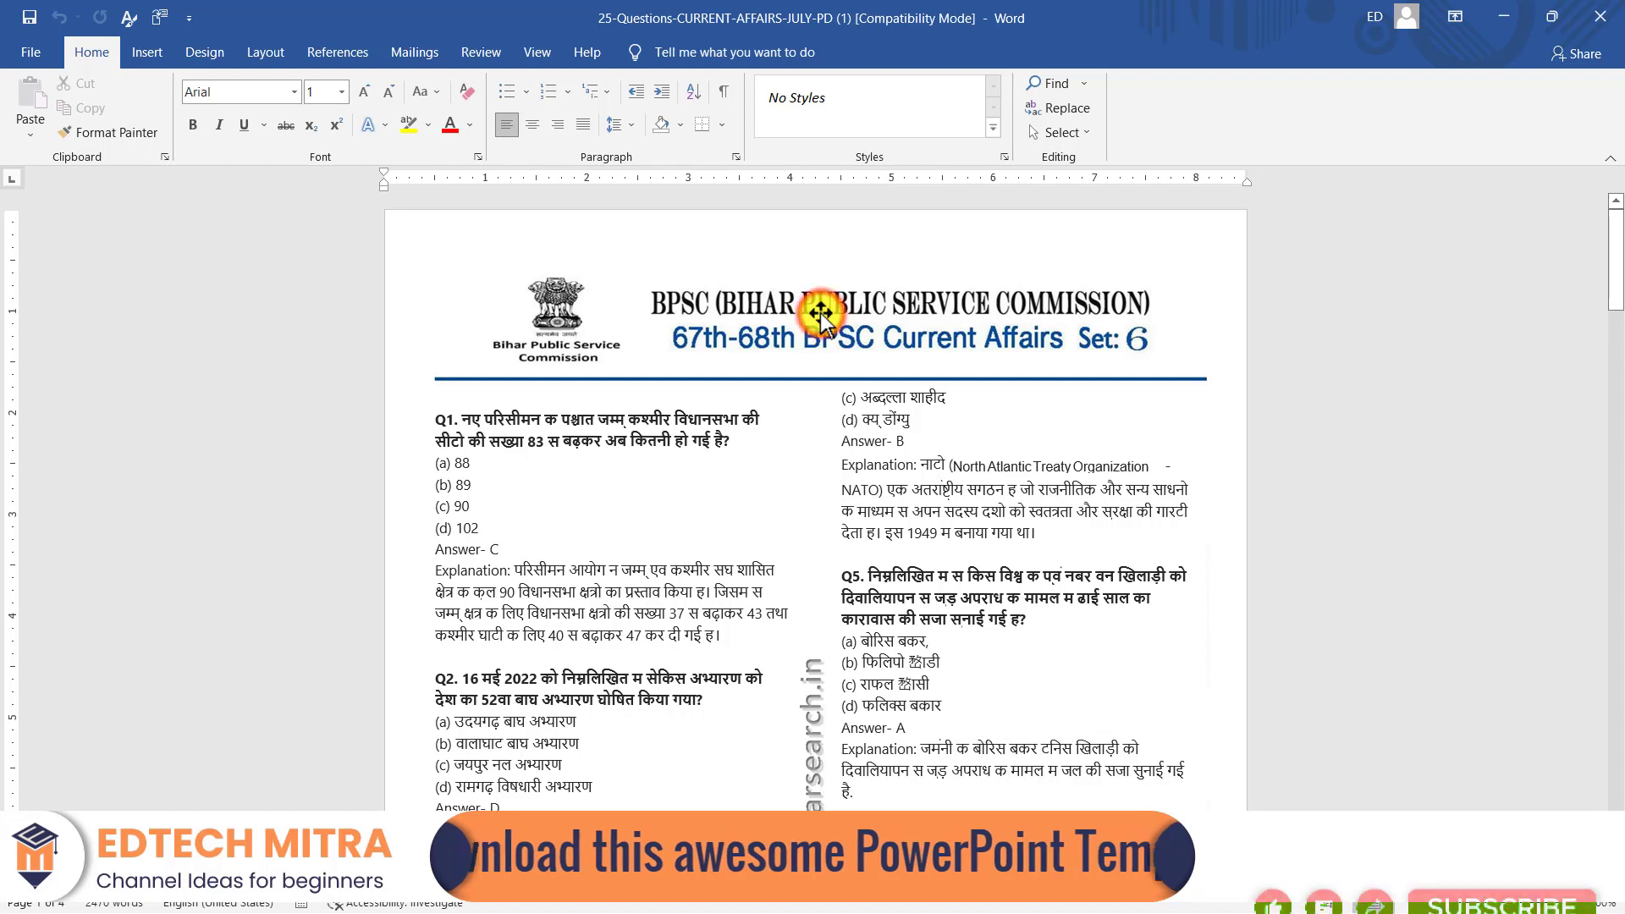
left_click(820, 313)
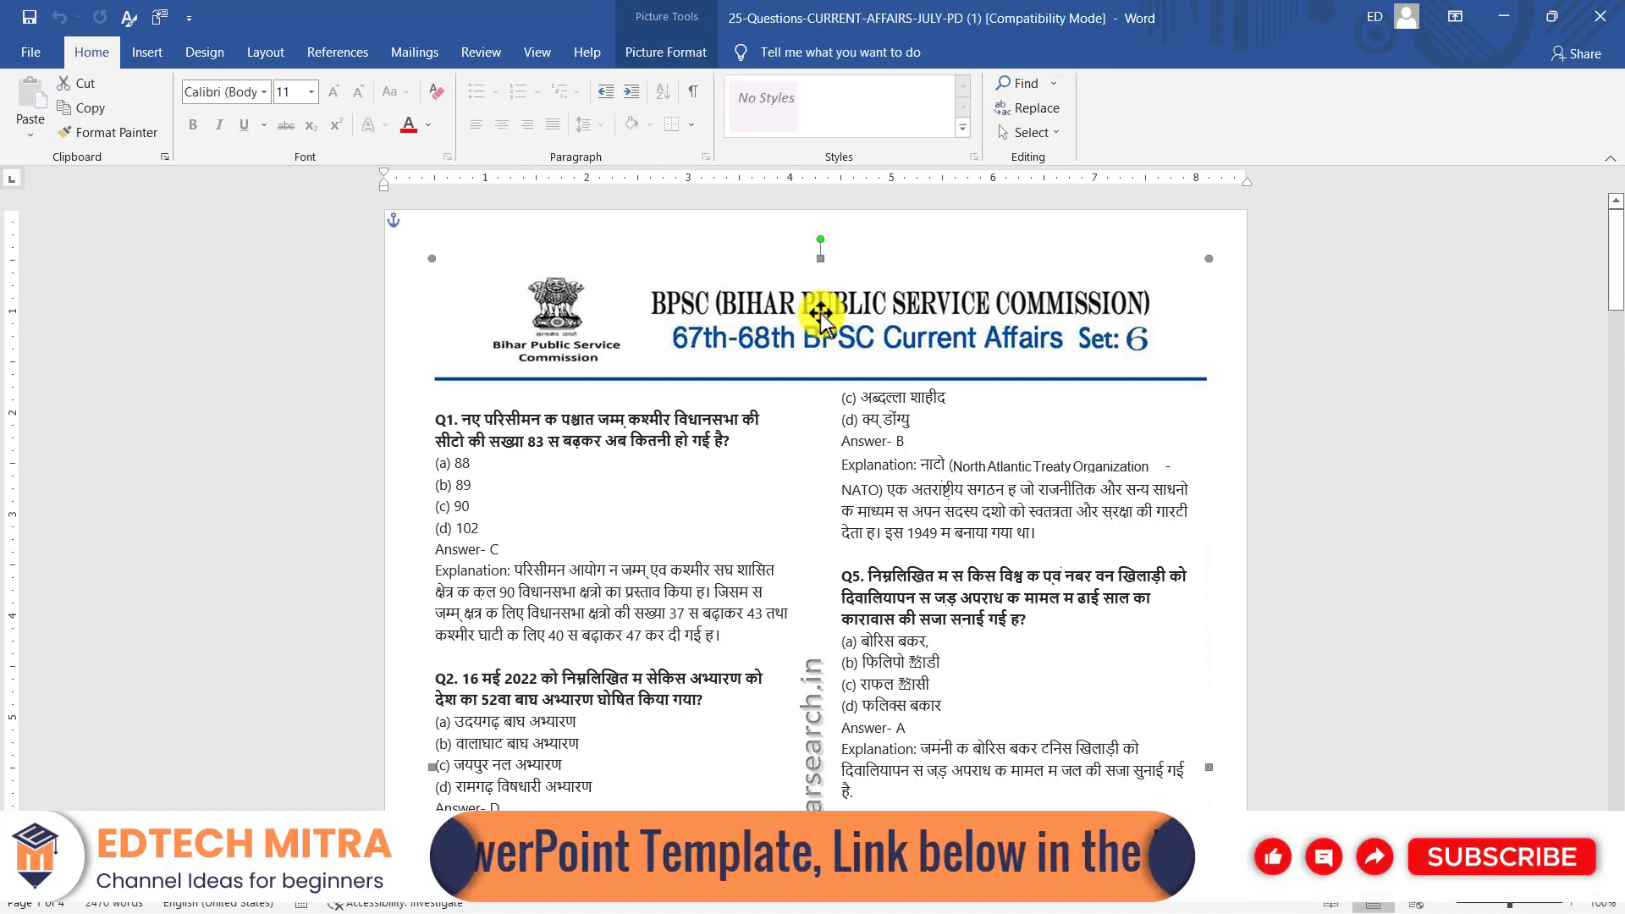
key("Delete")
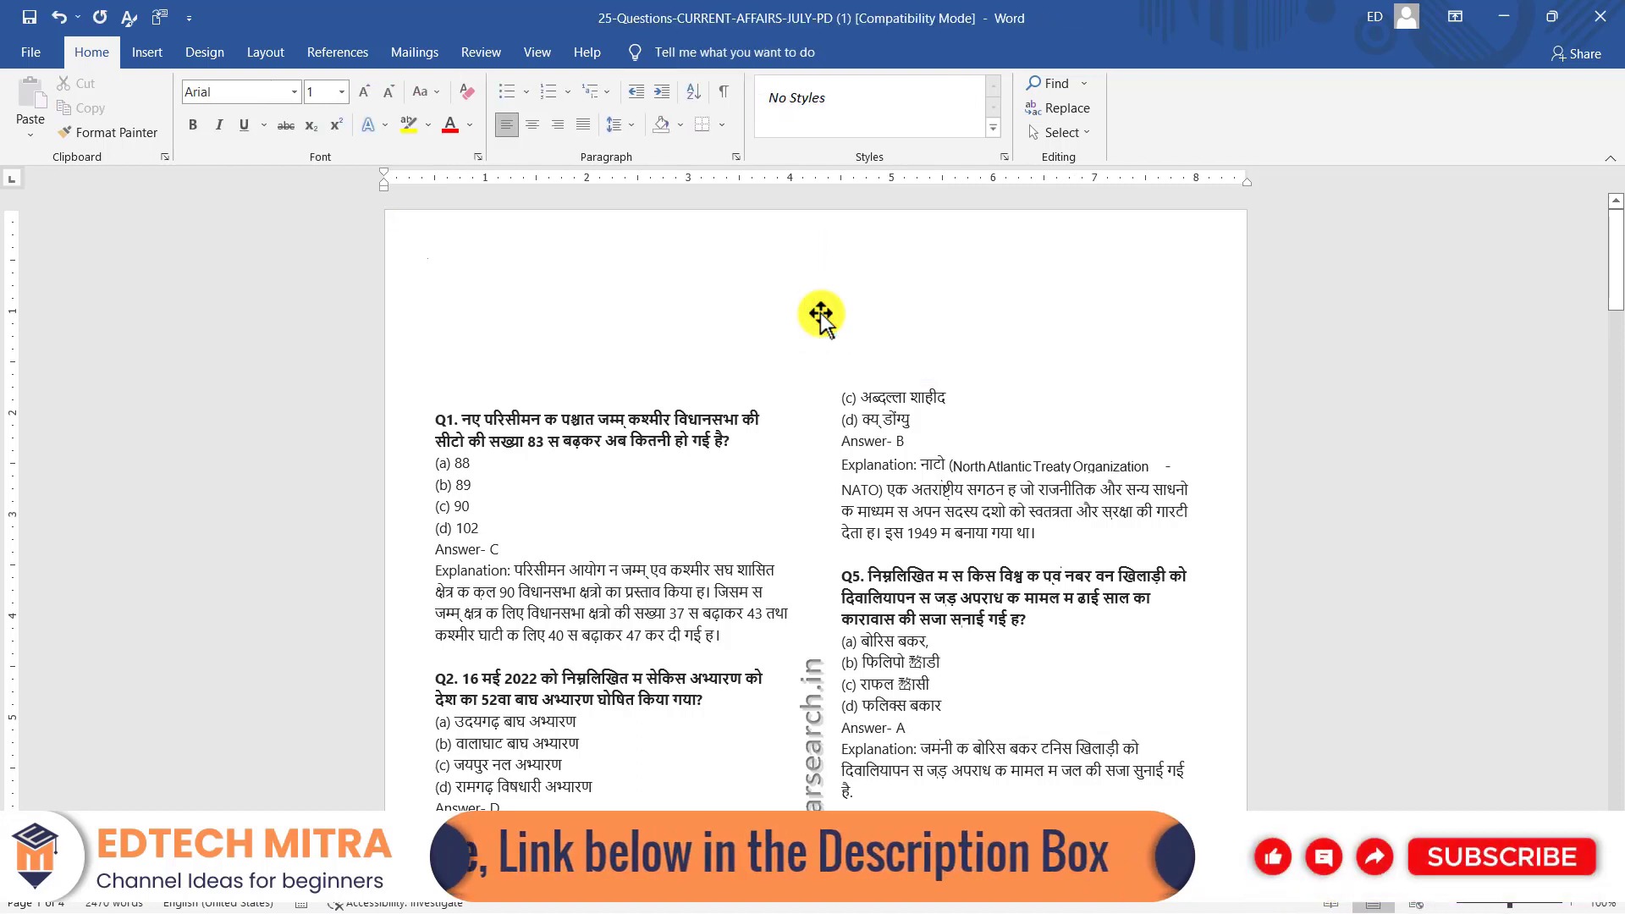
scroll(855, 326, "down", 4)
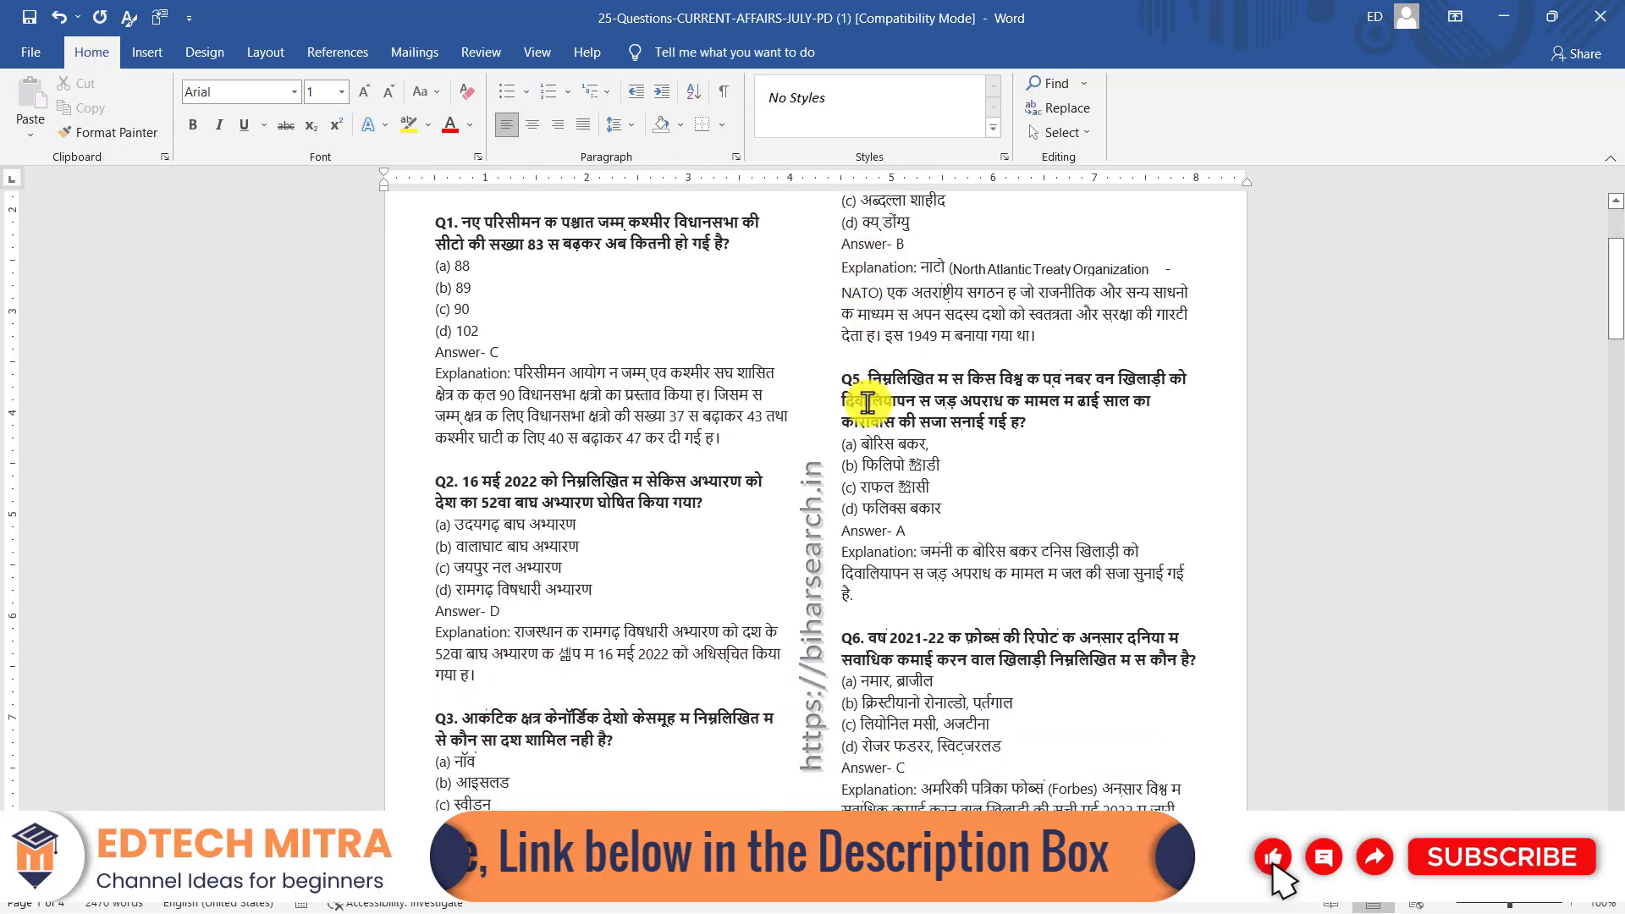
left_click(813, 466)
scroll(812, 467, "up", 4)
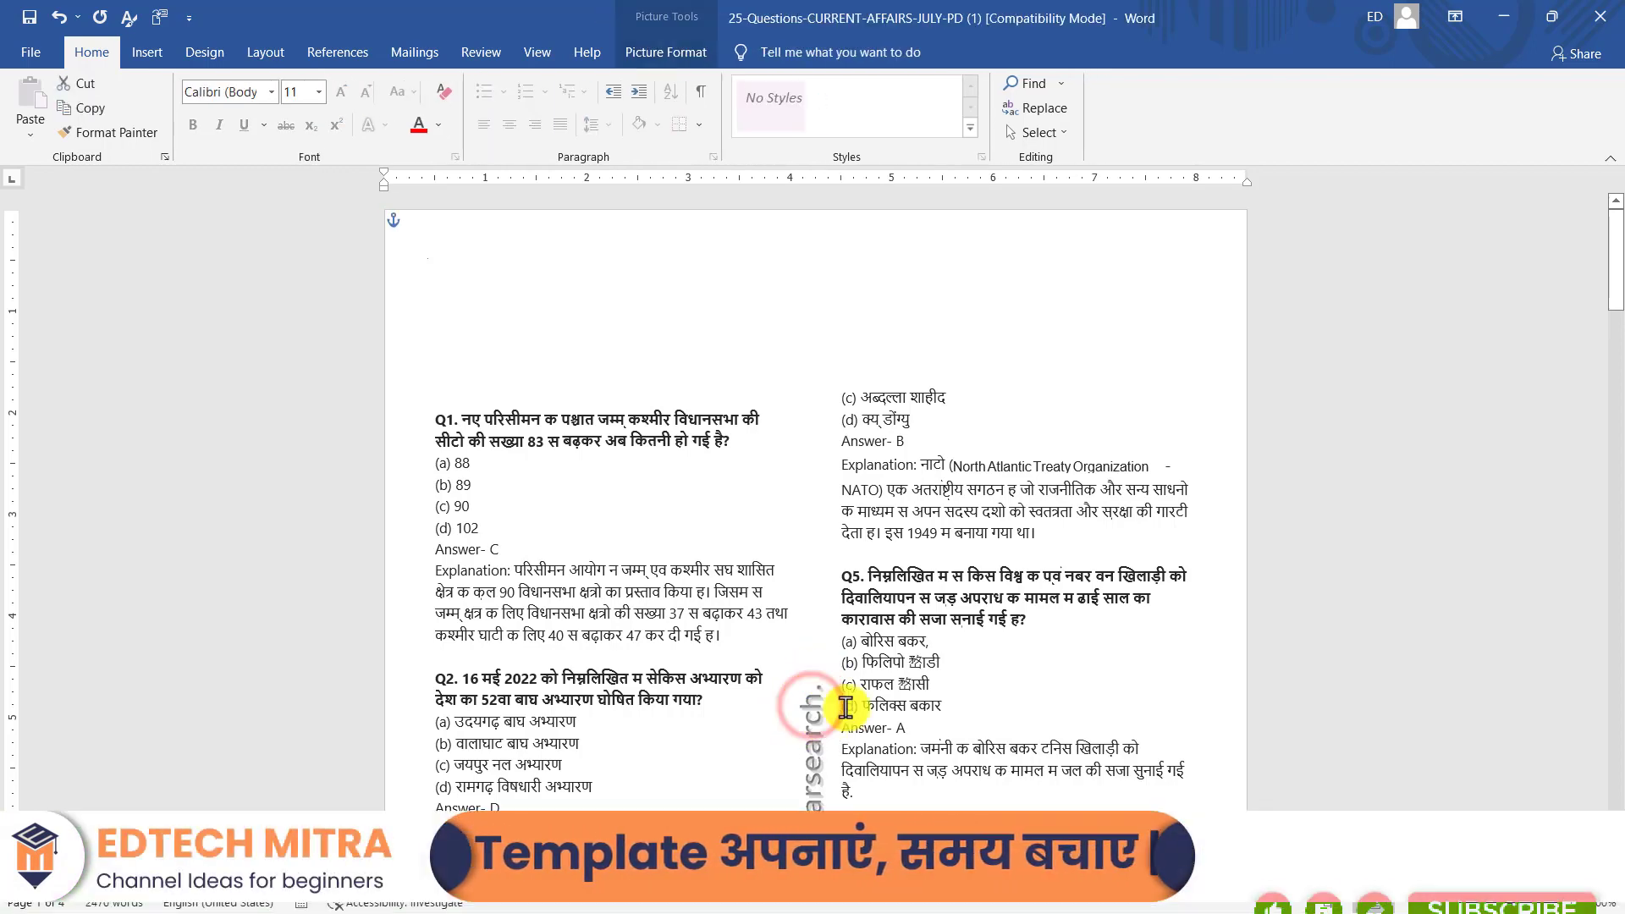
left_click(817, 704)
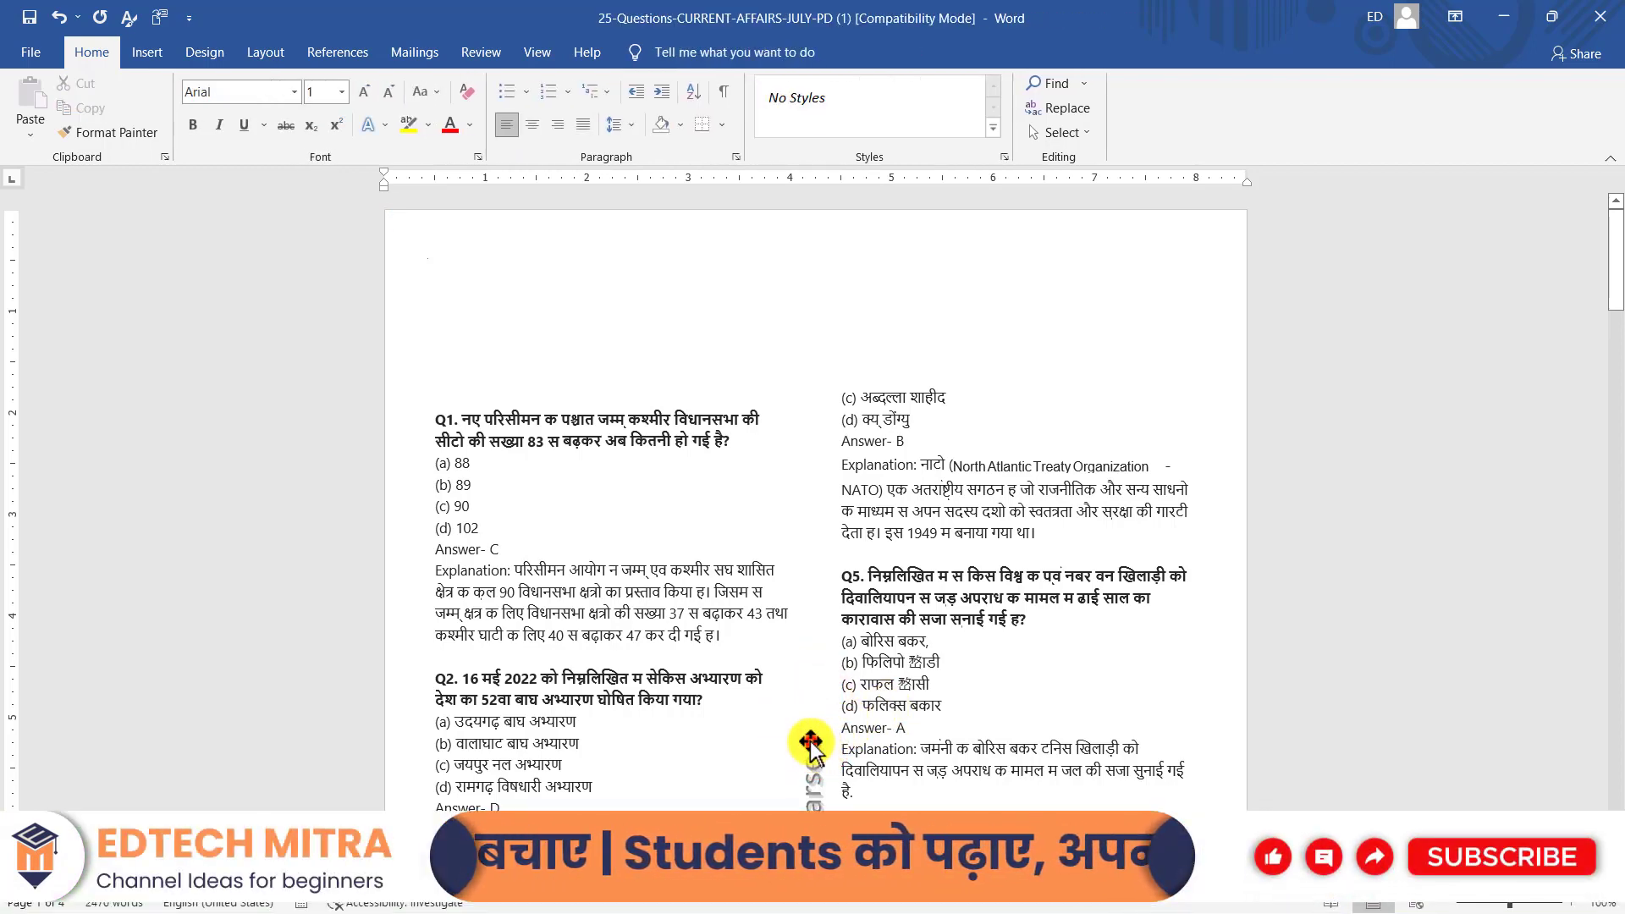
scroll(812, 643, "down", 4)
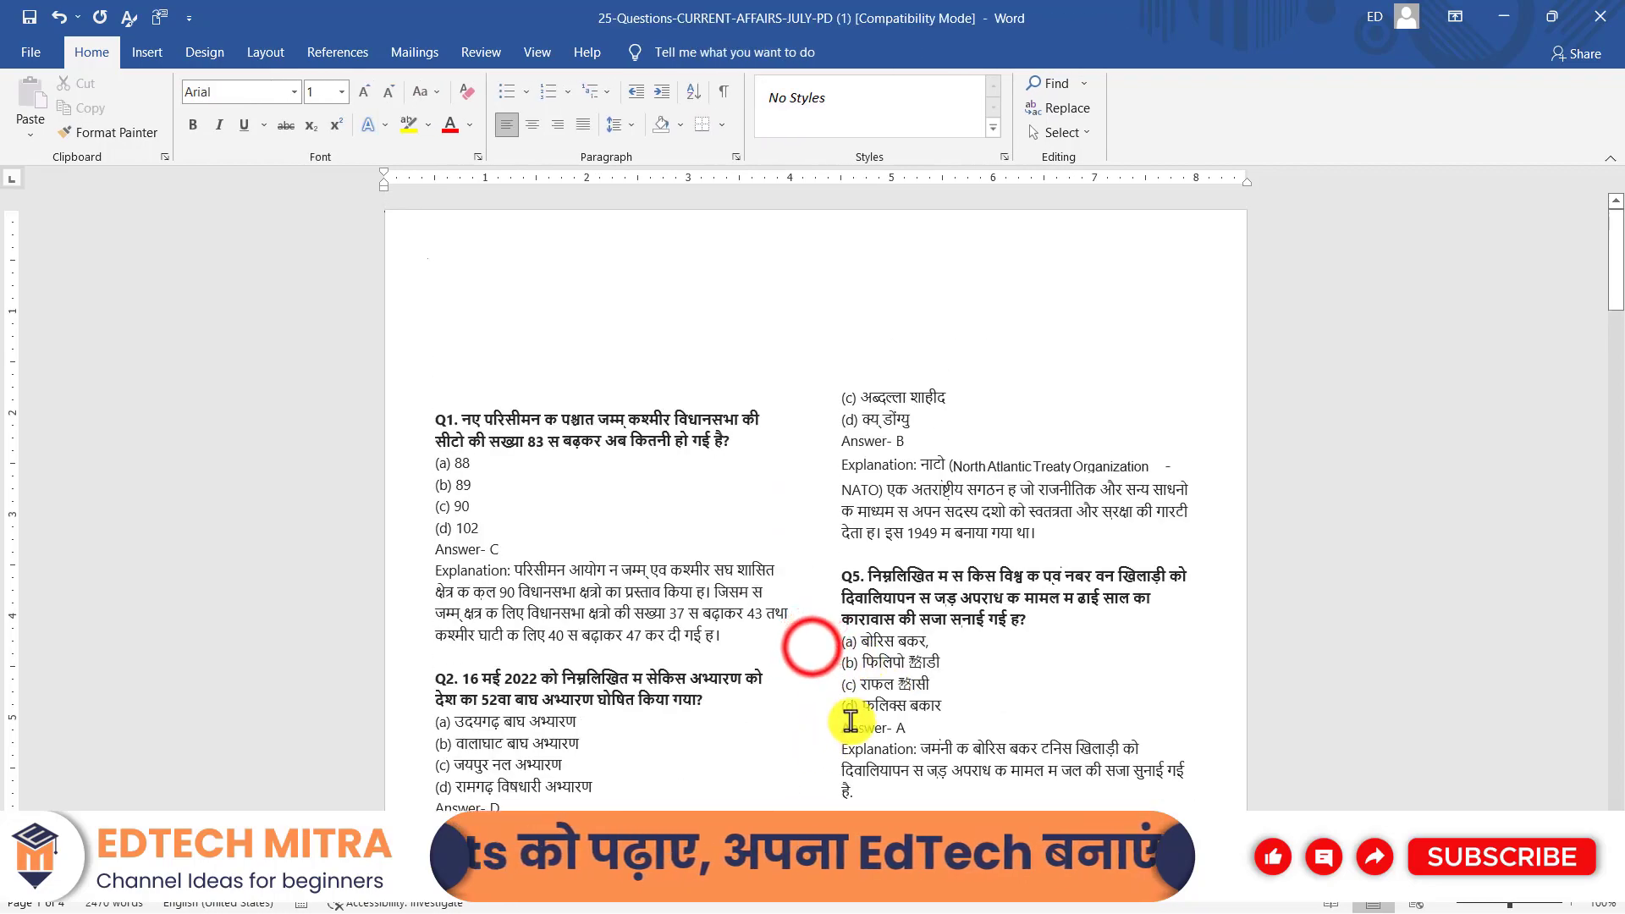
scroll(835, 683, "up", 3)
scroll(835, 683, "down", 6)
scroll(812, 550, "down", 4)
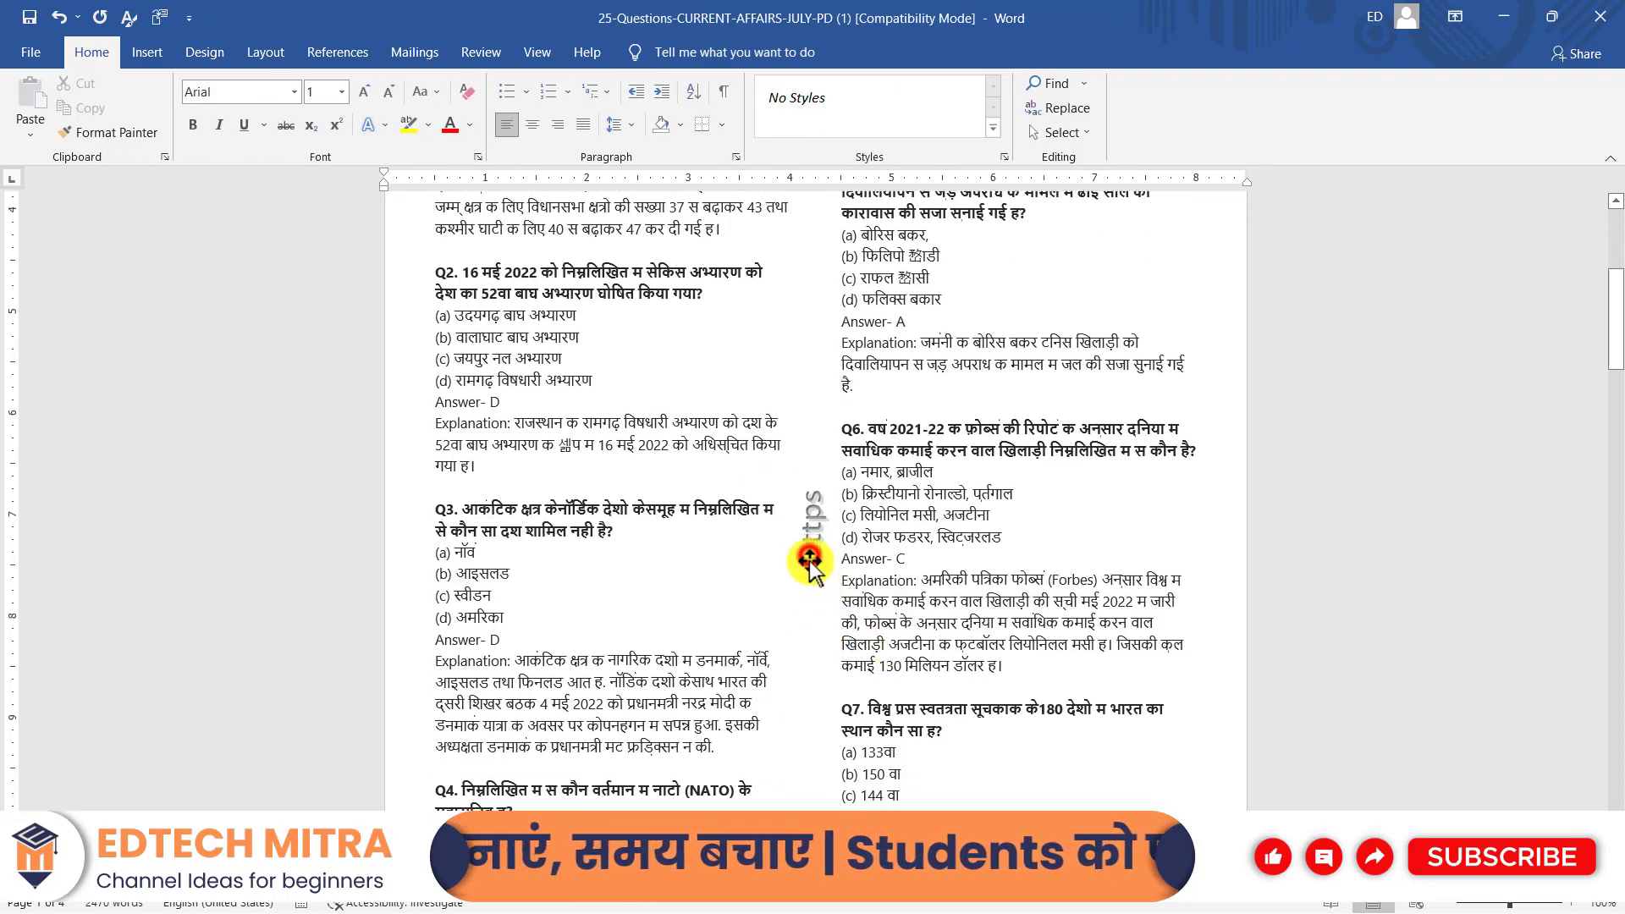
scroll(847, 673, "up", 8)
scroll(848, 673, "down", 4)
scroll(880, 669, "down", 2)
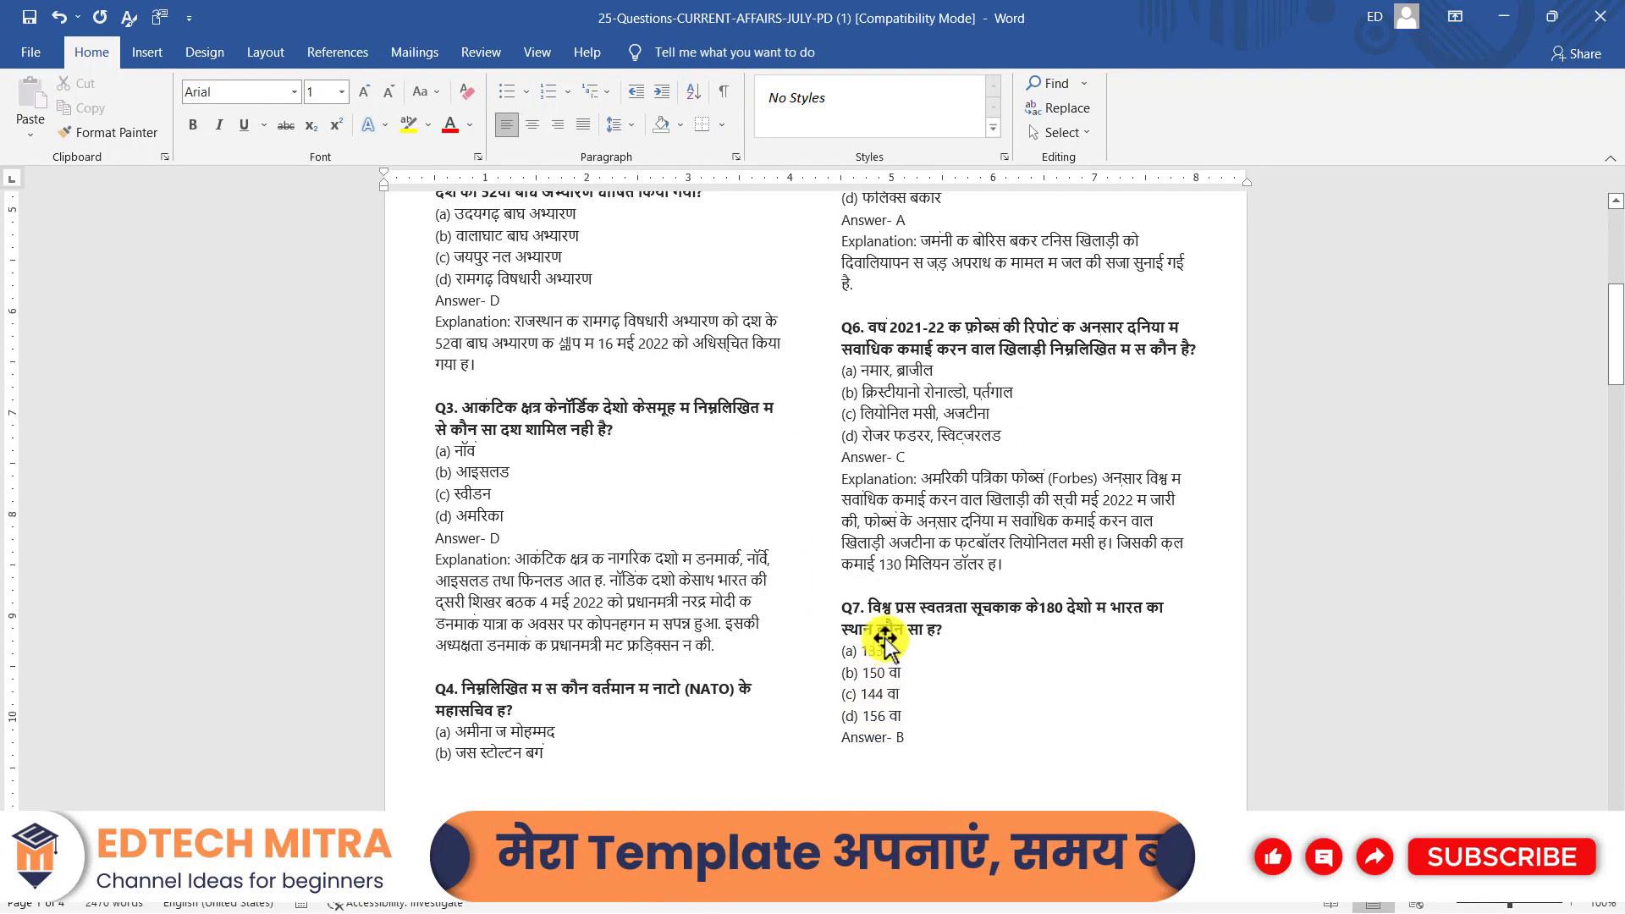
scroll(880, 643, "up", 10)
scroll(821, 550, "up", 3)
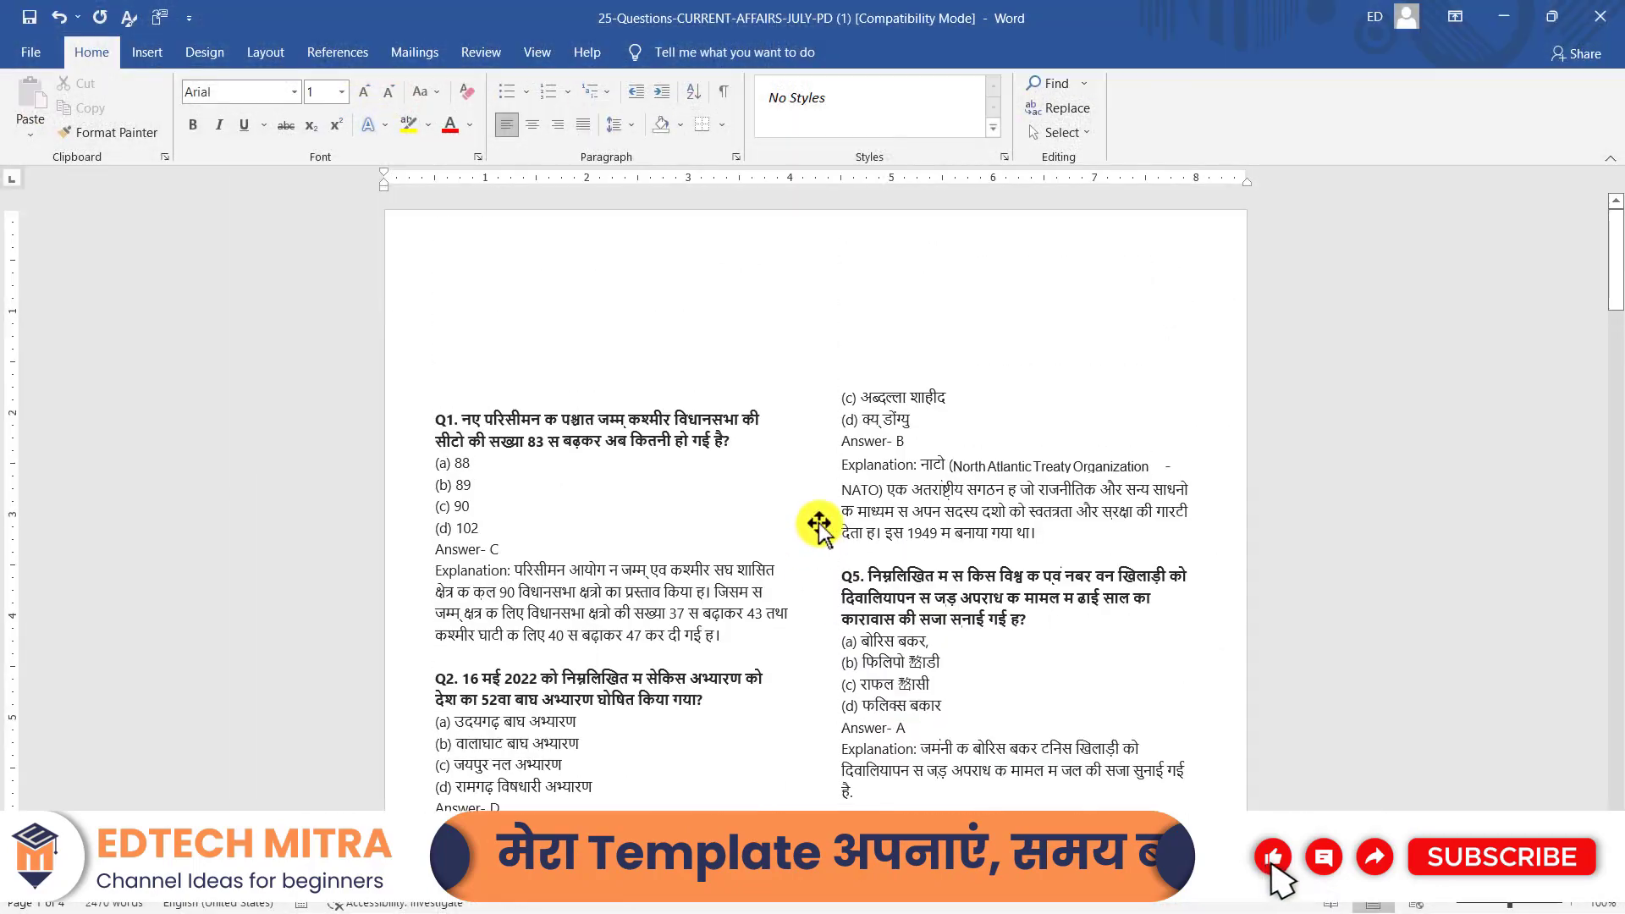
scroll(880, 423, "down", 5)
scroll(894, 539, "up", 2)
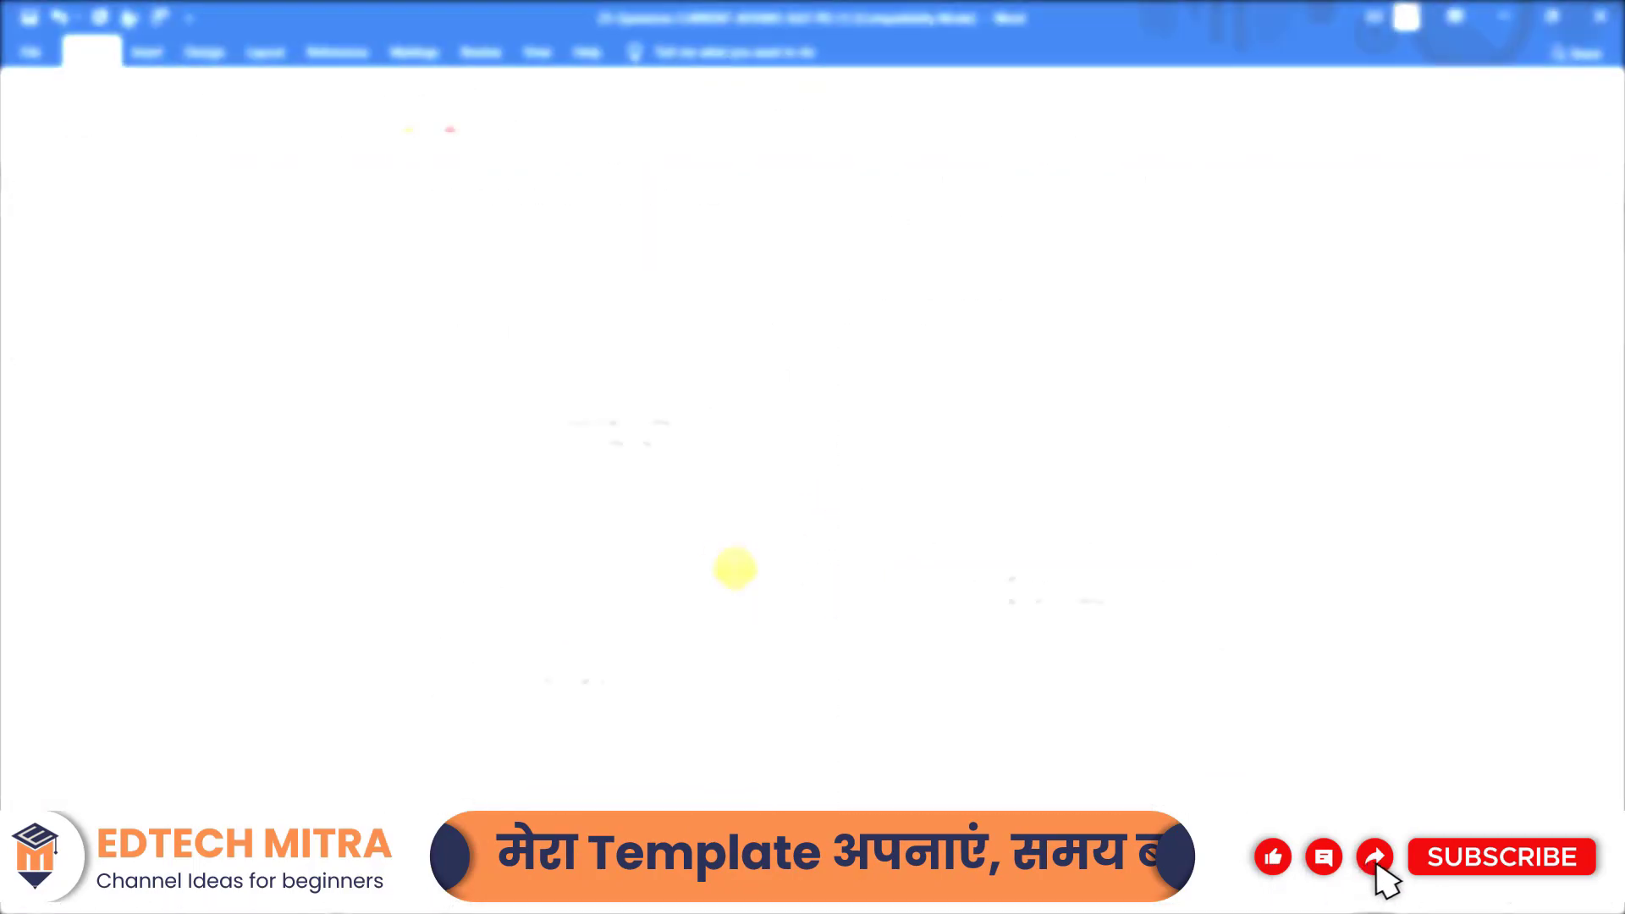
scroll(783, 407, "down", 3)
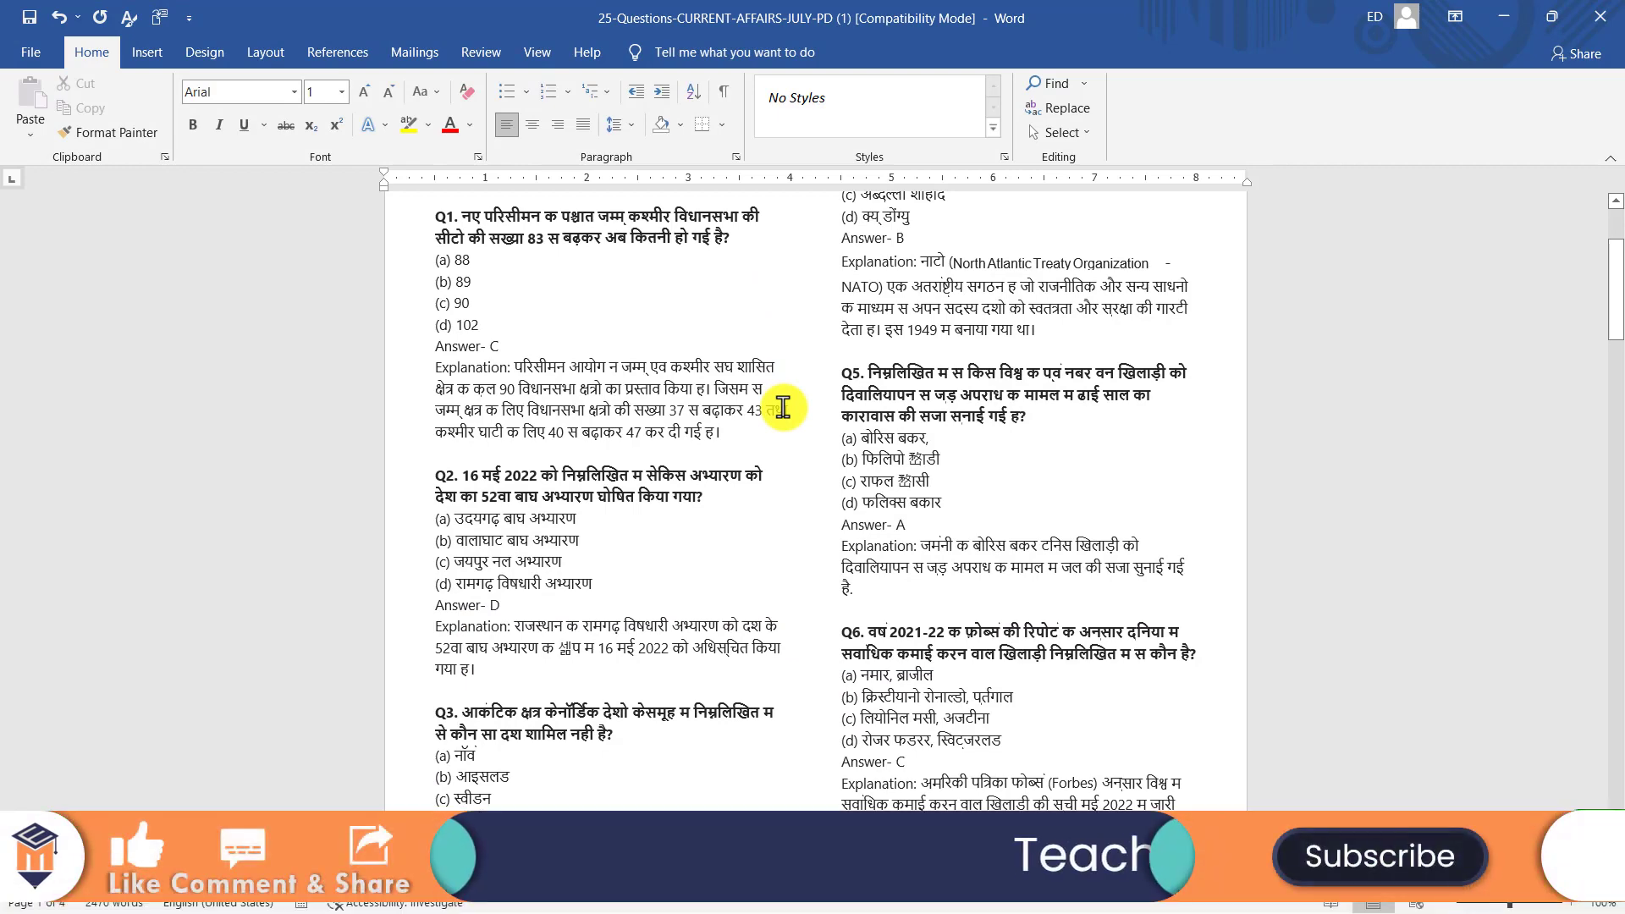
scroll(783, 407, "up", 3)
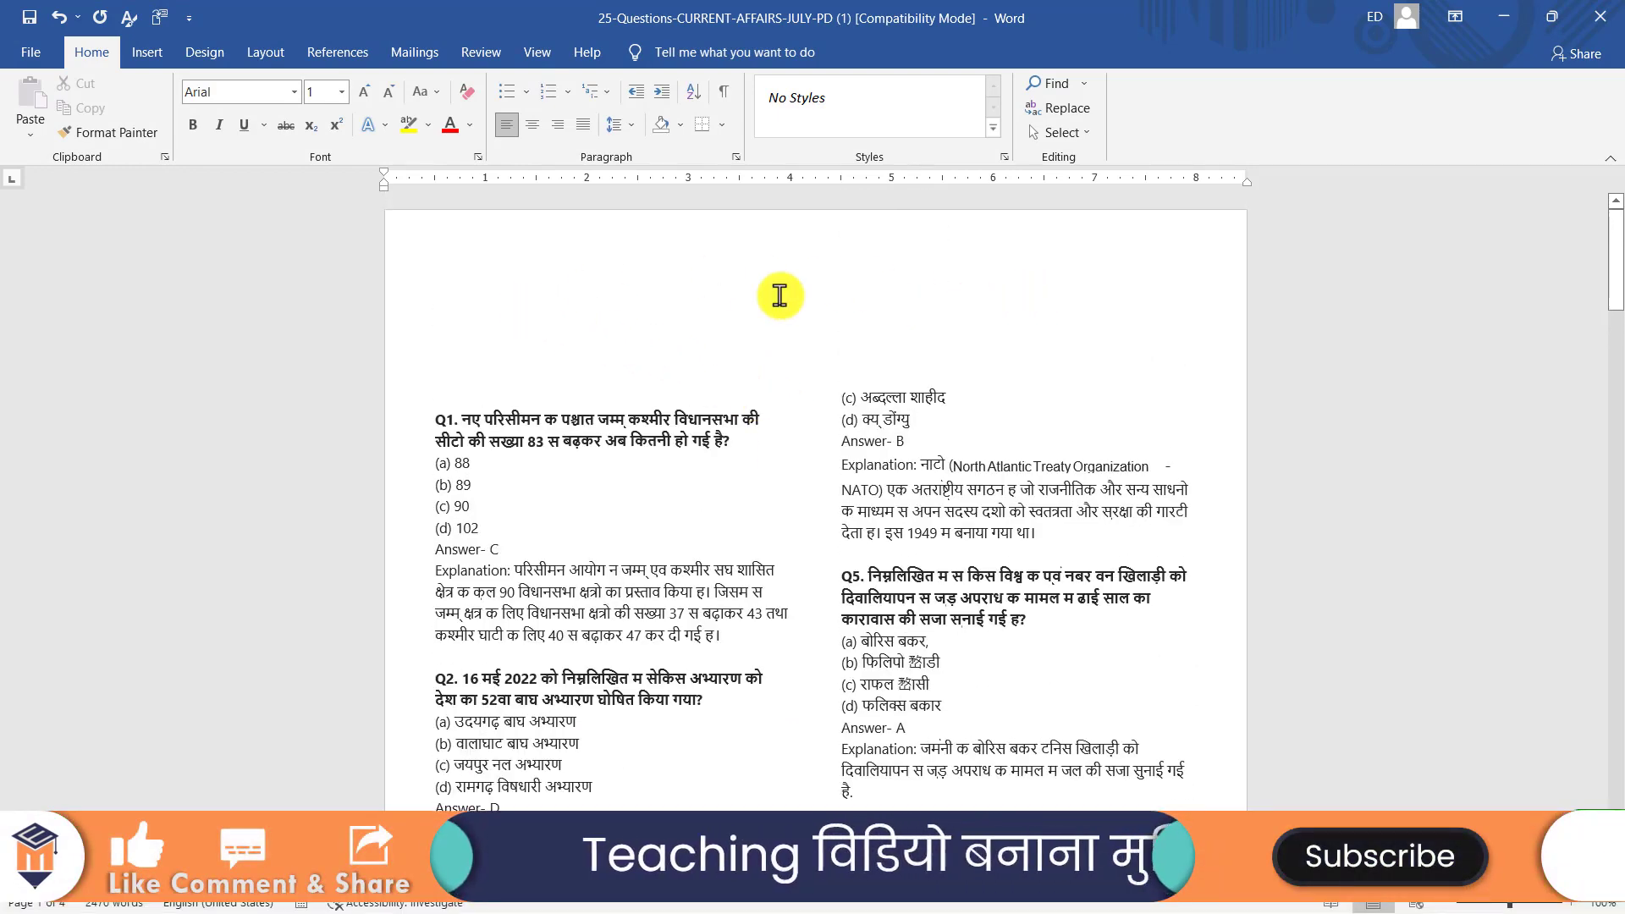
scroll(900, 282, "down", 3)
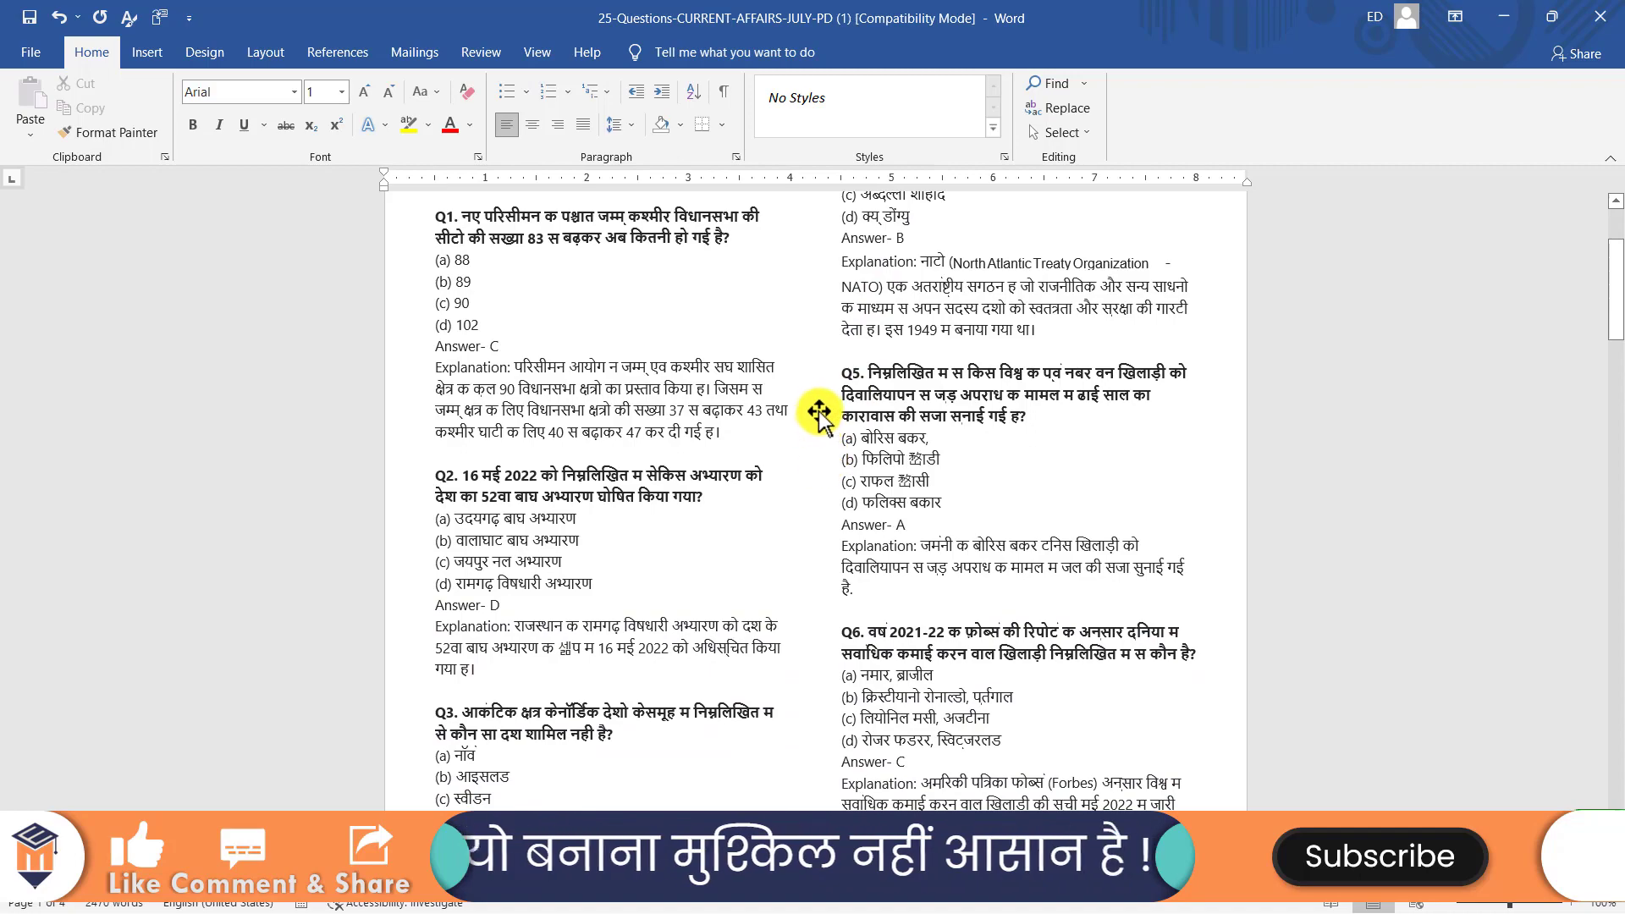
scroll(820, 414, "down", 4)
scroll(819, 419, "down", 2)
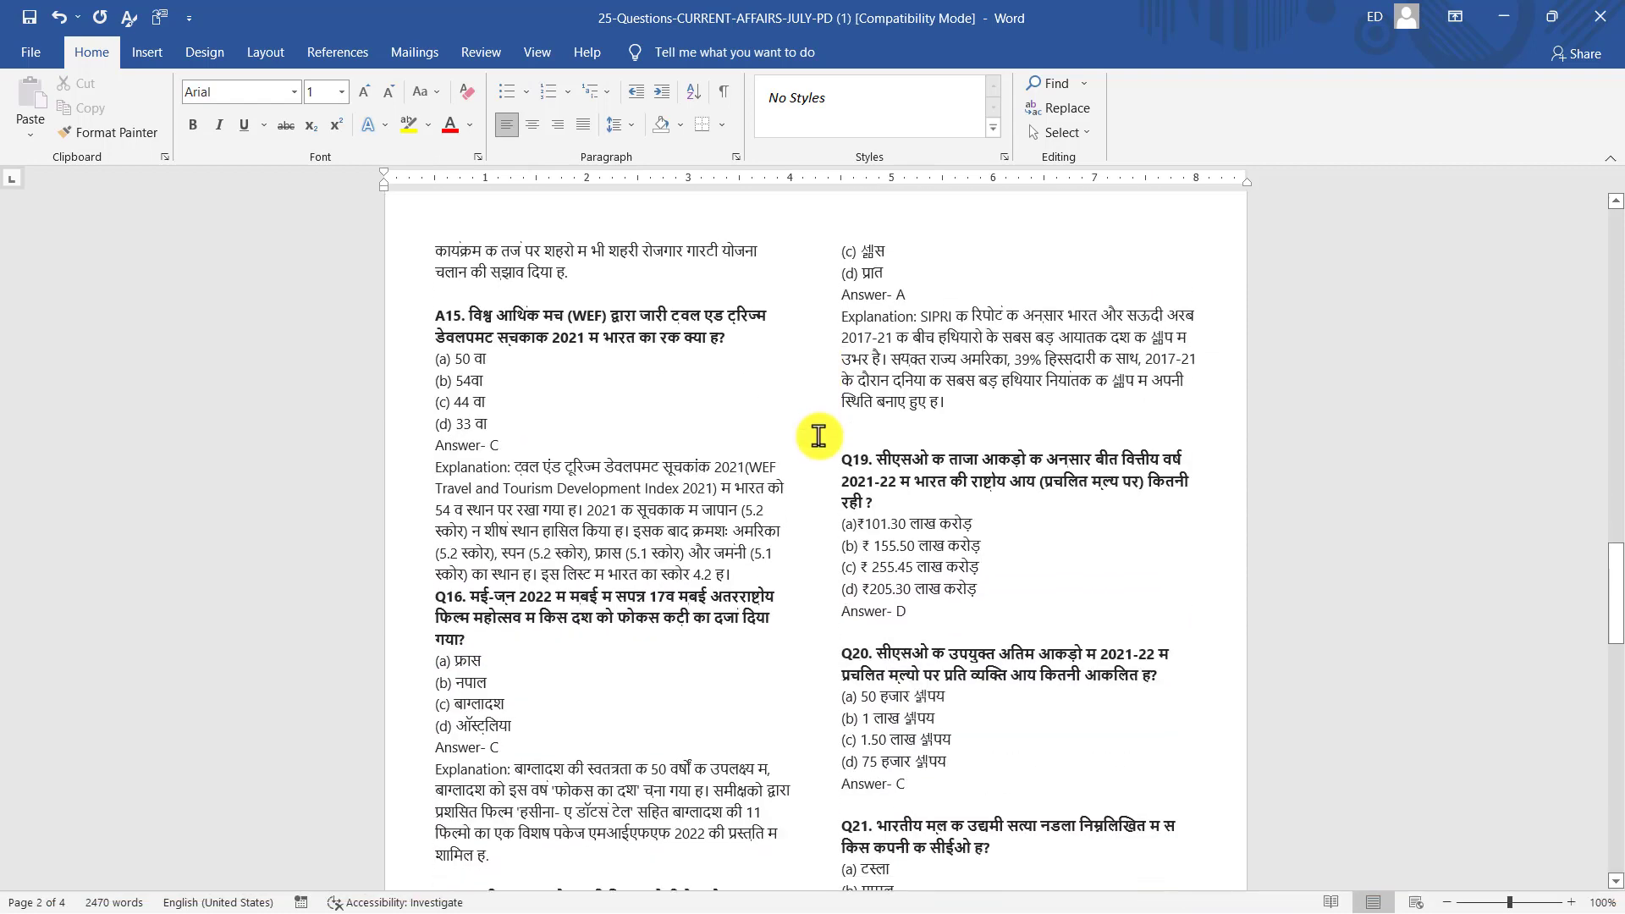
scroll(818, 440, "down", 5)
scroll(841, 428, "down", 1)
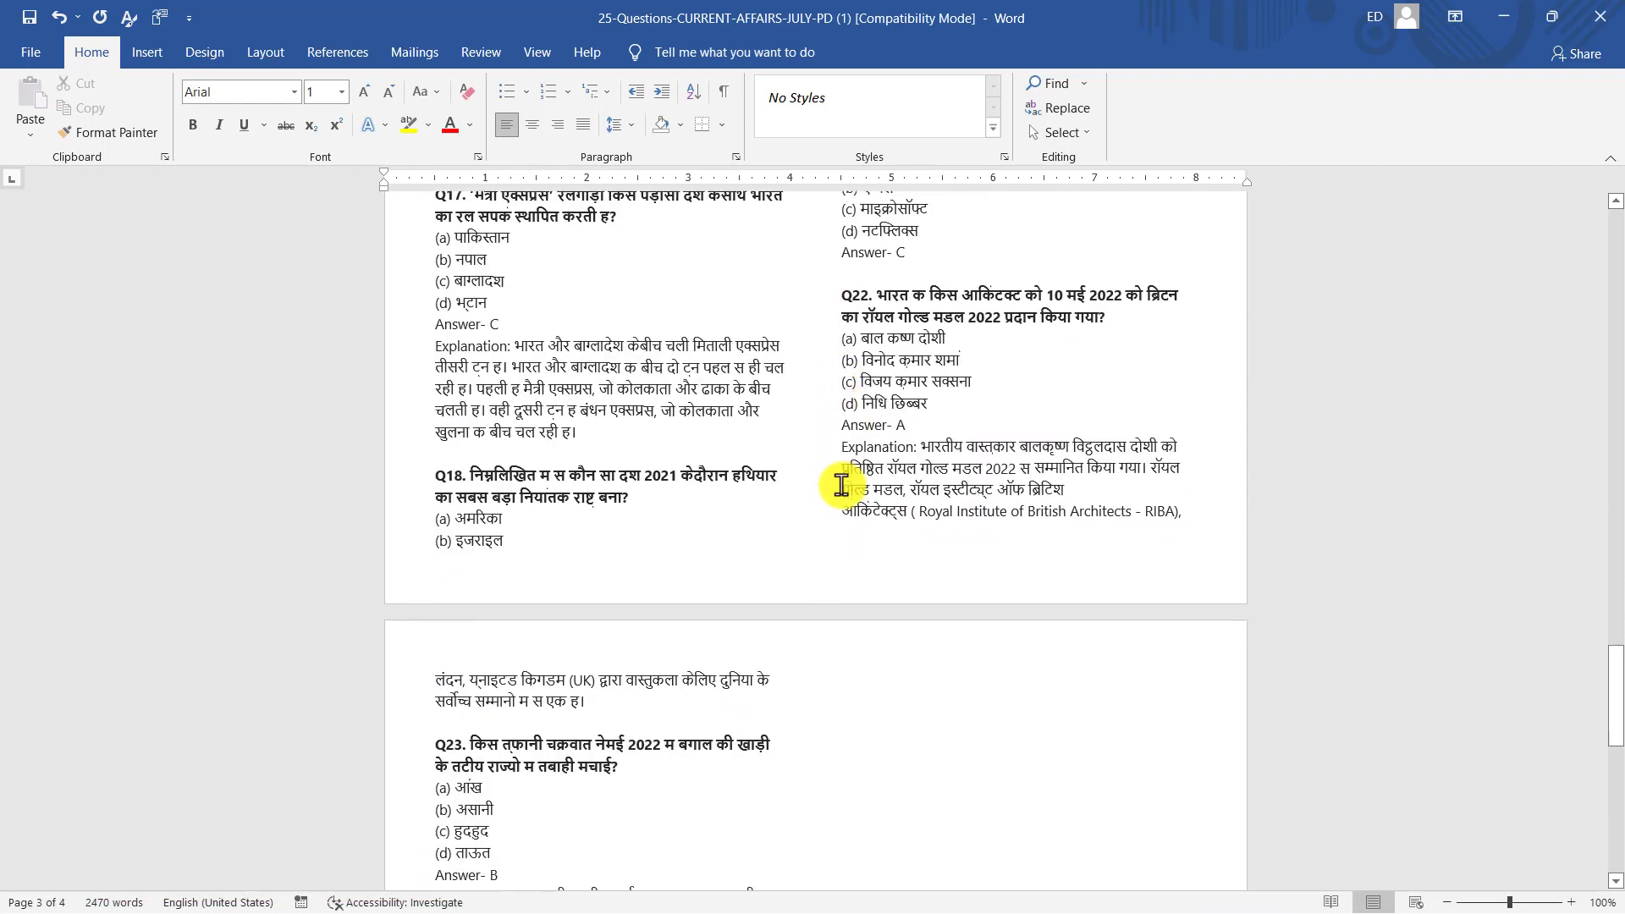
scroll(745, 471, "down", 3)
scroll(841, 570, "down", 3)
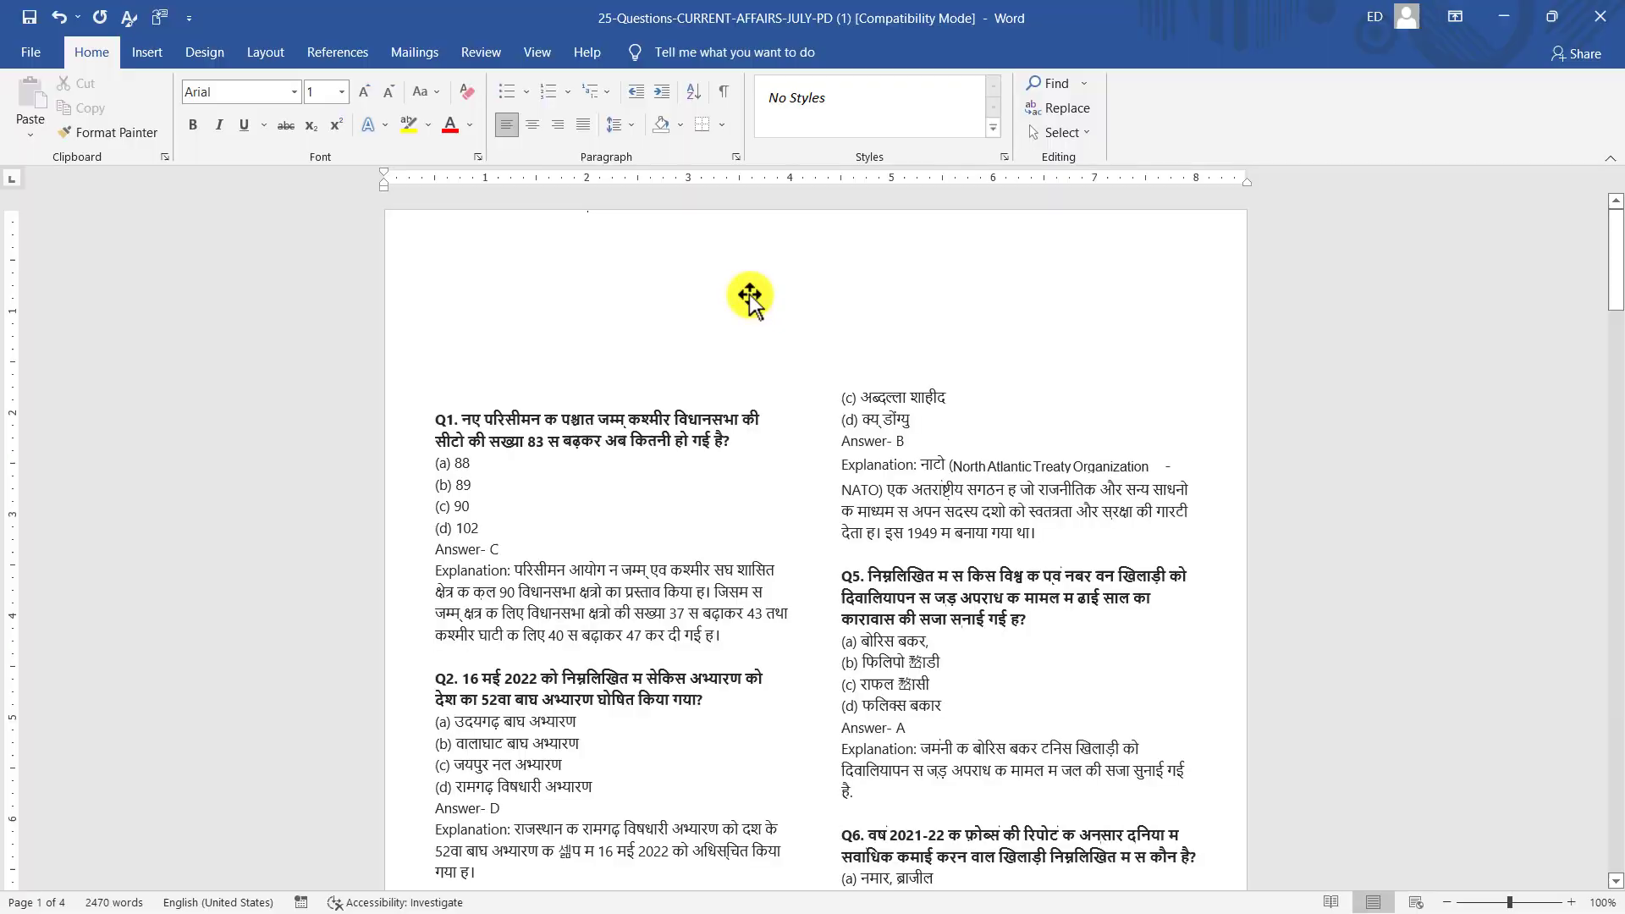
Publish the quiz as 25-QuestionsPDF.pdf in Documents, keeping 'Open file after publishing' on.
left_click(33, 54)
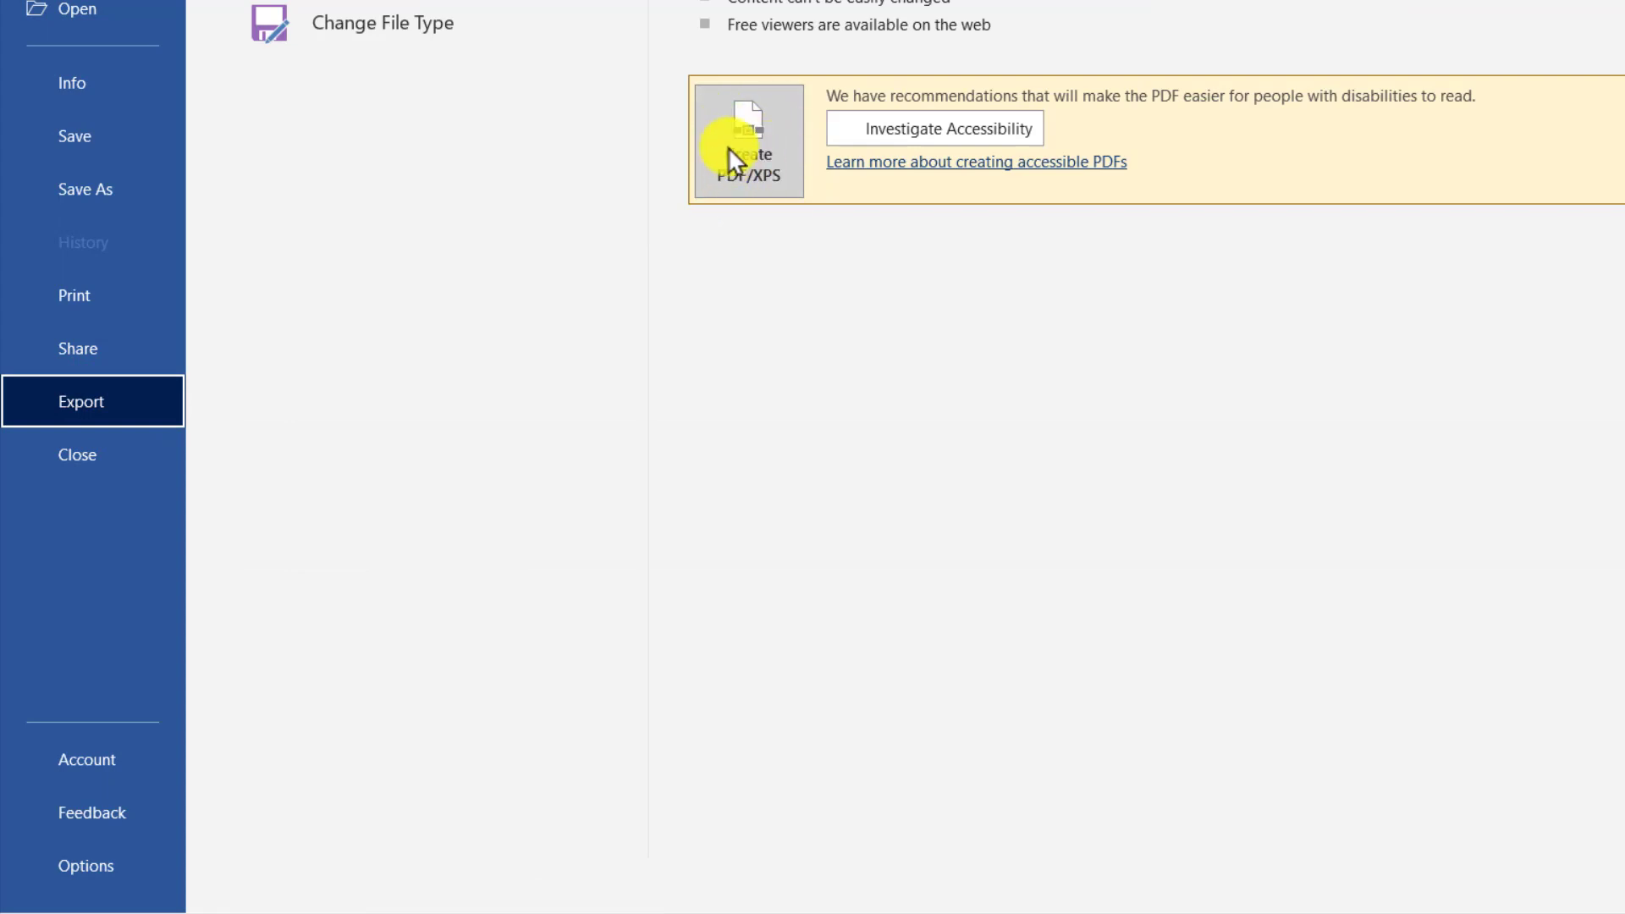
left_click(760, 156)
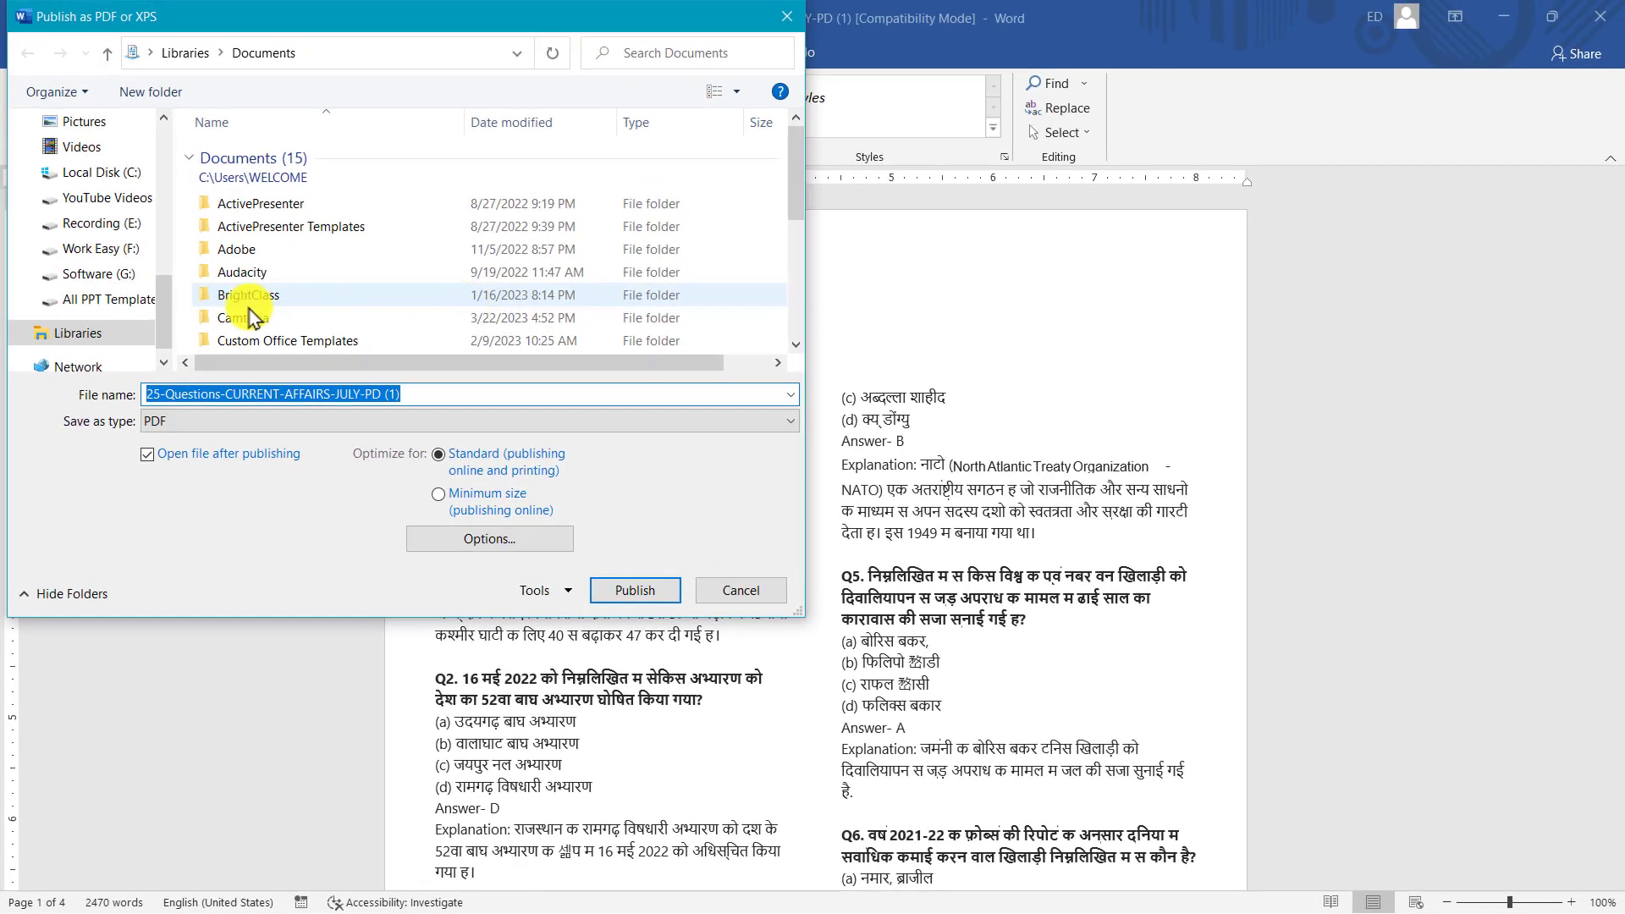
scroll(87, 288, "up", 2)
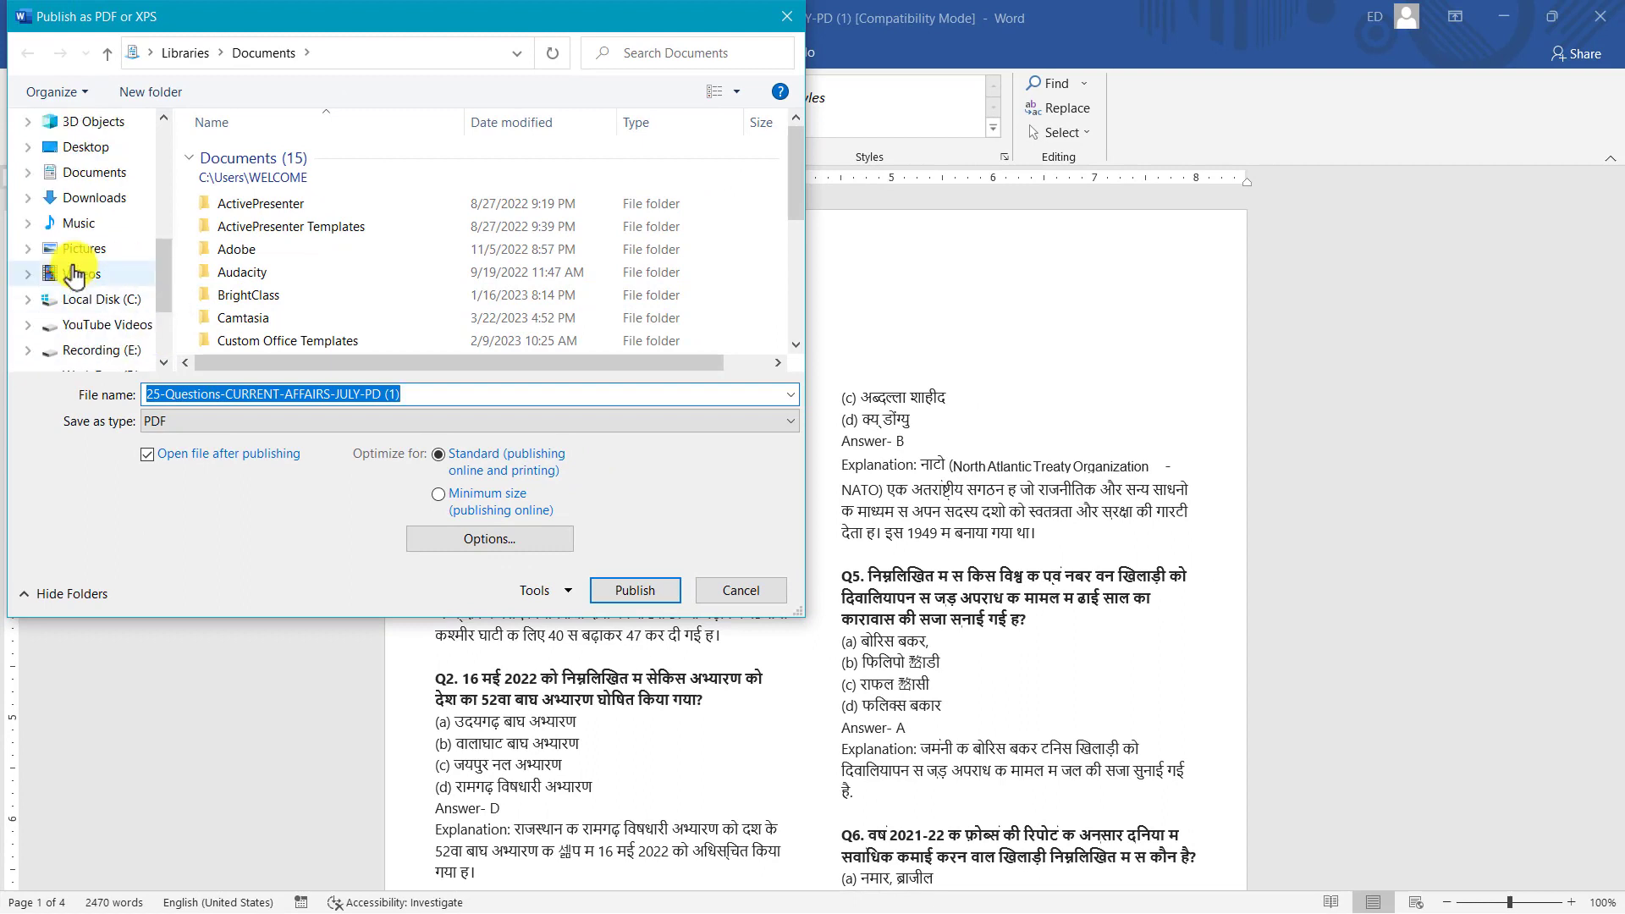
left_click(85, 172)
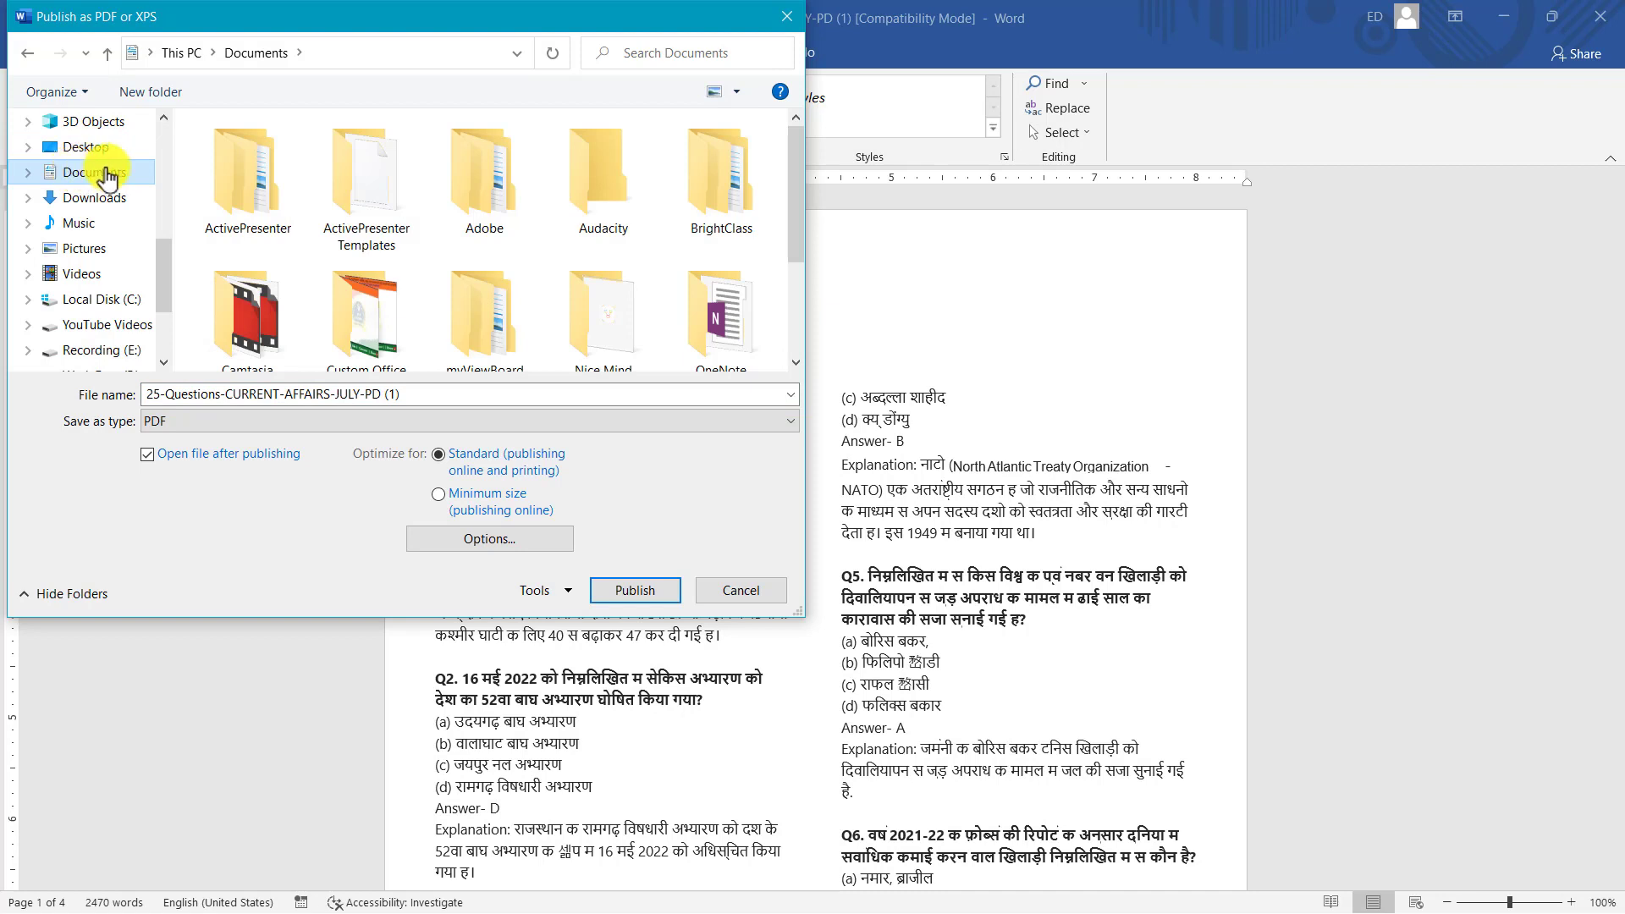
left_click(428, 395)
key("BackSpace")
key("BackSpace")
key("BackSpace")
type("PDF")
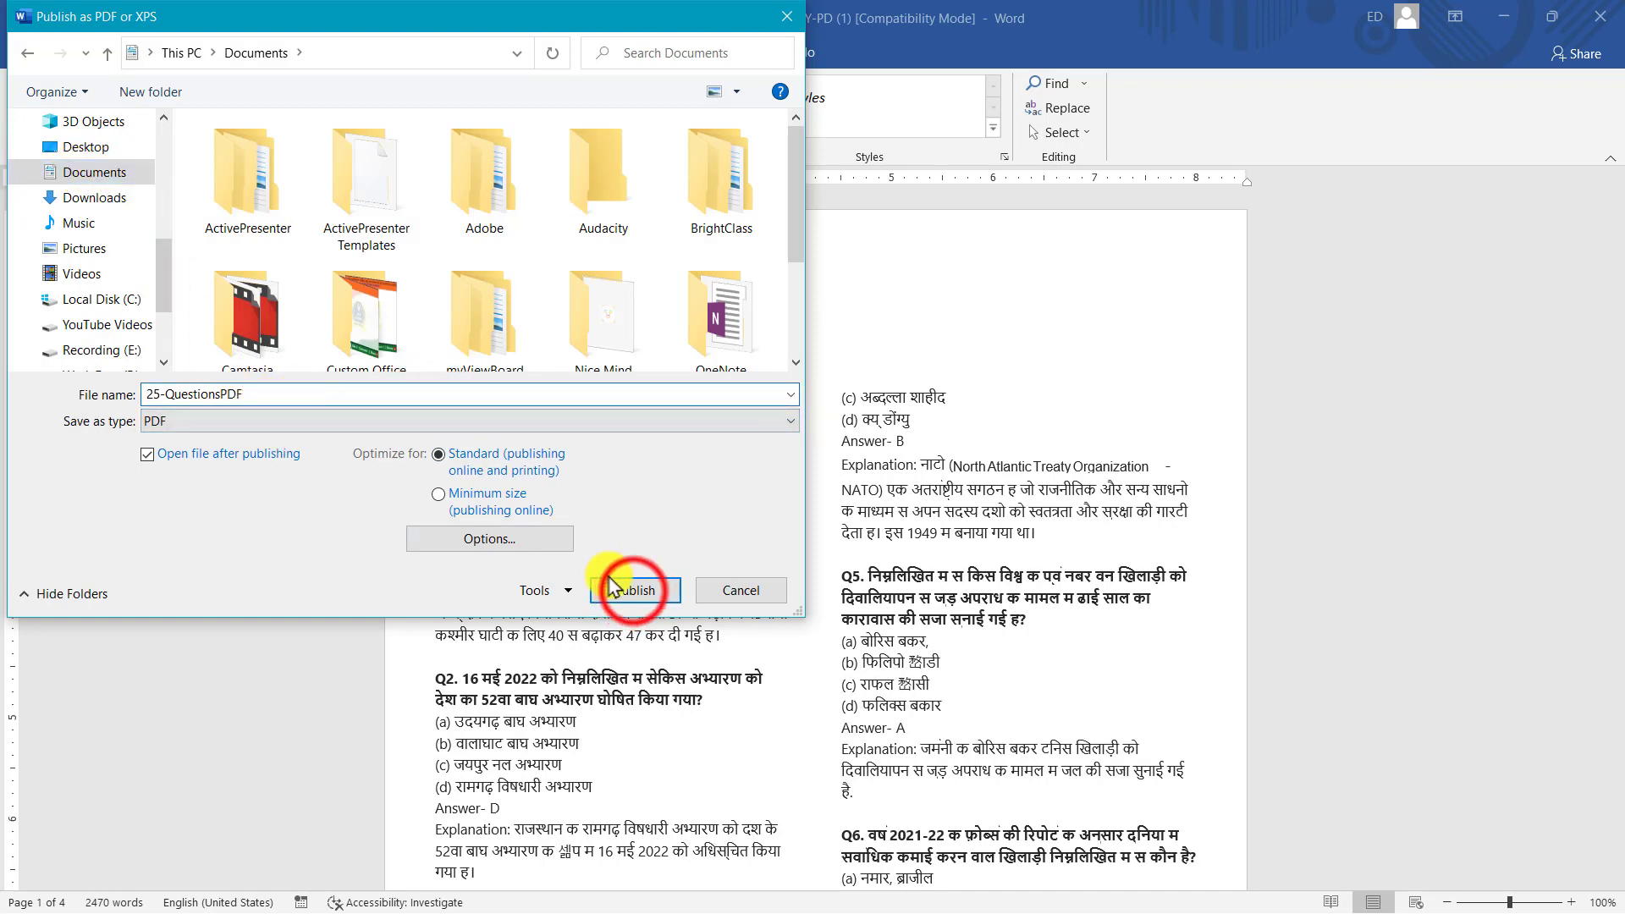
left_click(637, 590)
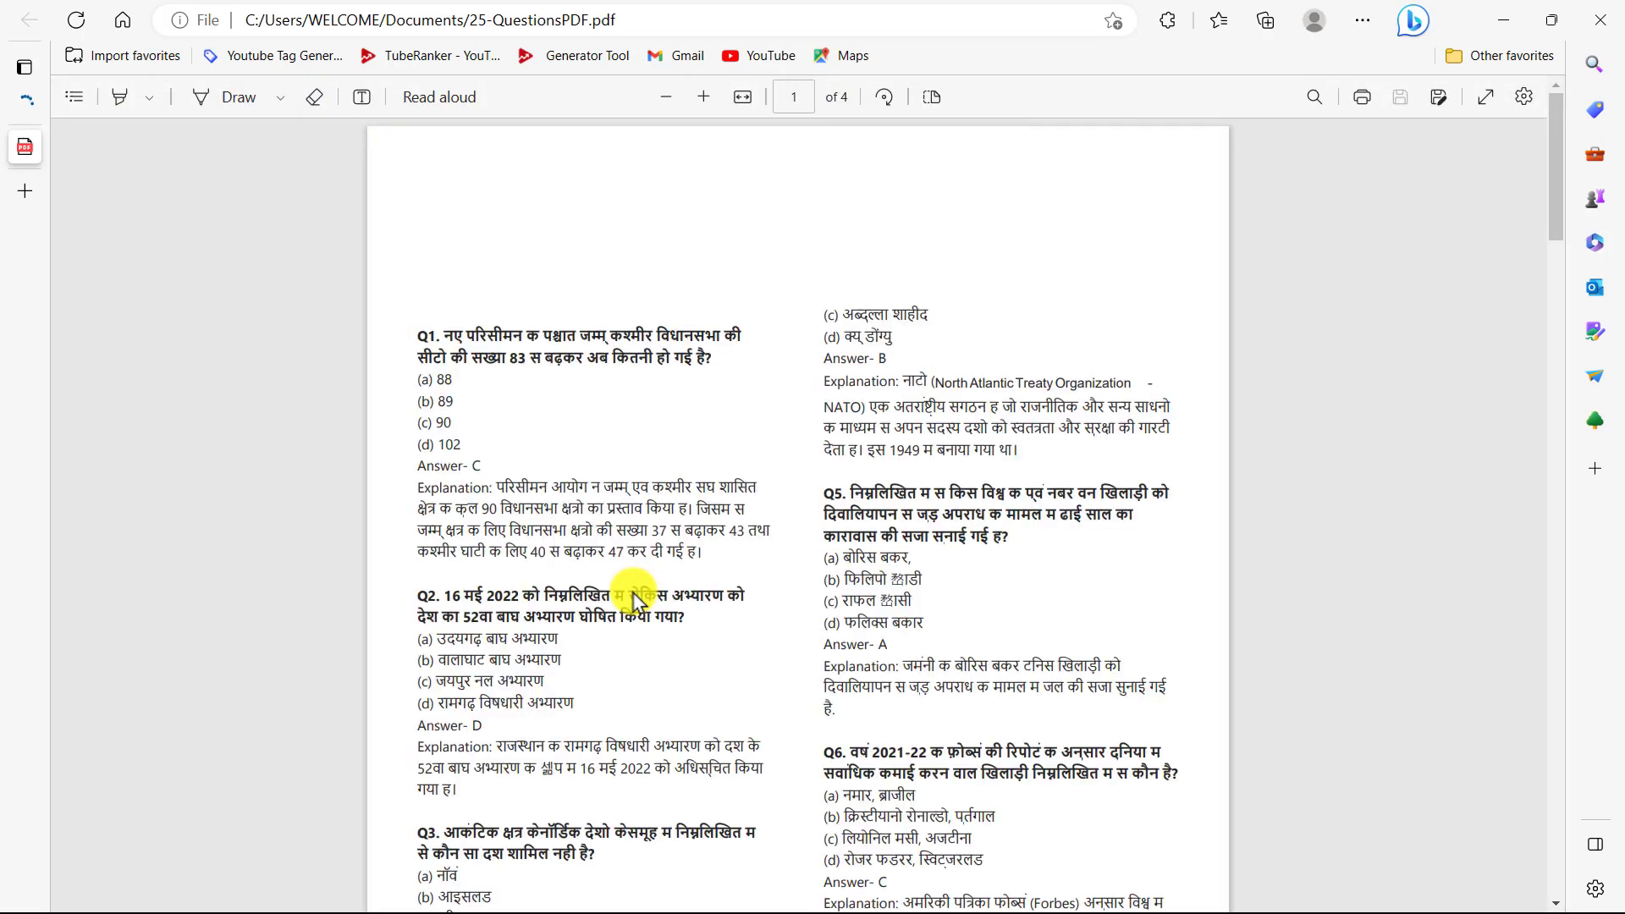
Scroll through pages 1–2 of the exported quiz PDF in Edge, then back to the top.
scroll(819, 404, "down", 5)
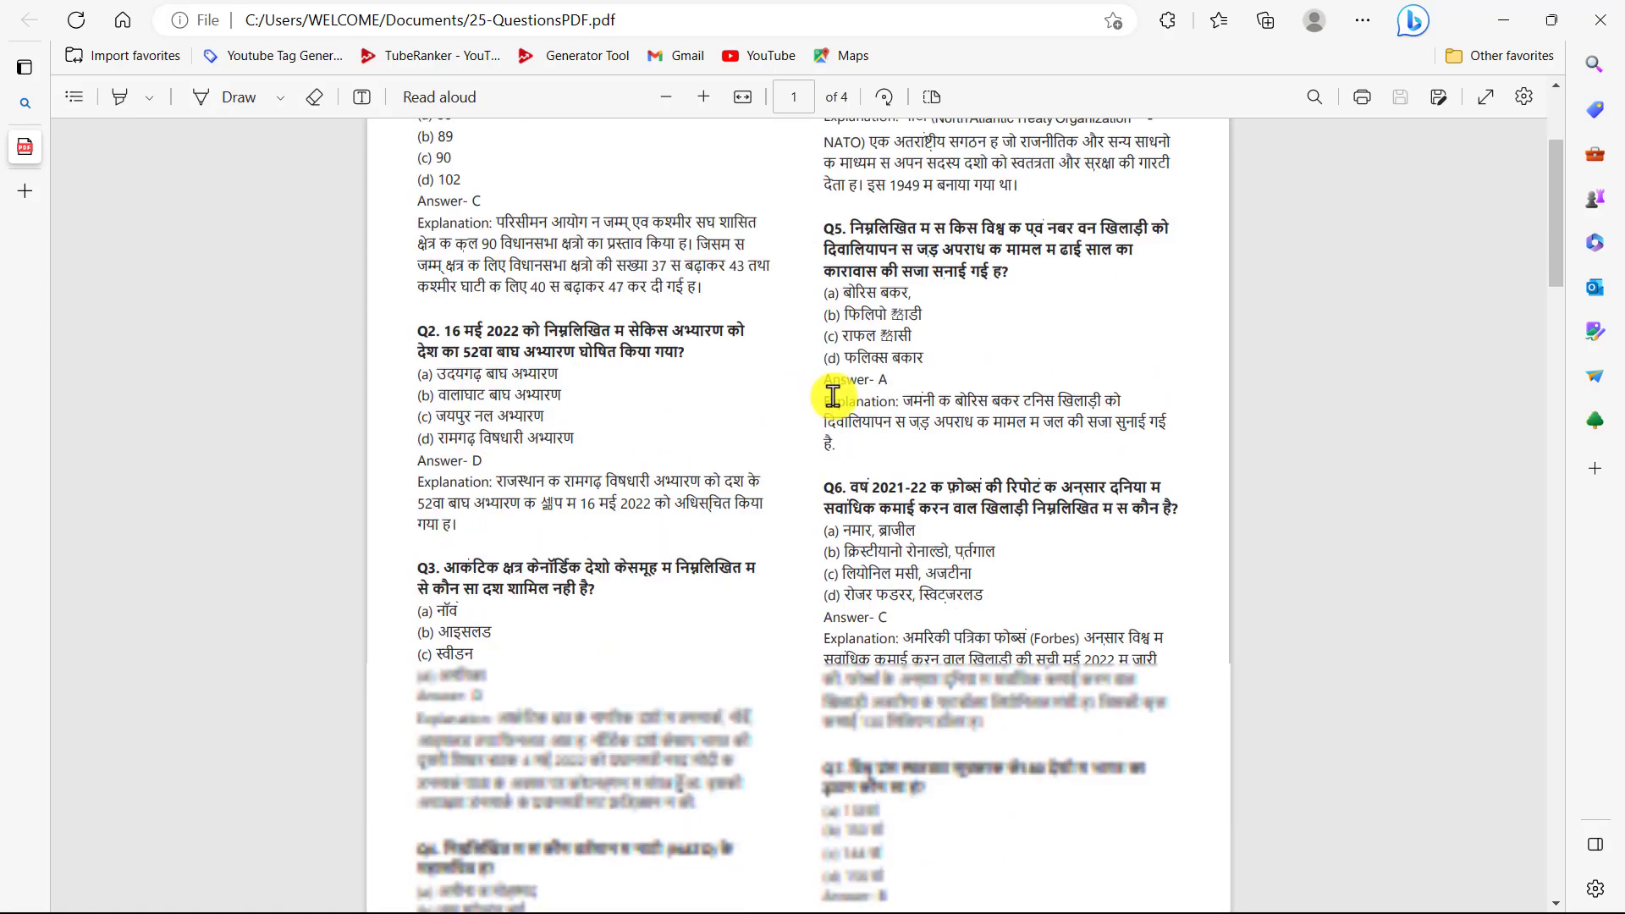
scroll(819, 404, "down", 3)
scroll(837, 398, "down", 1)
scroll(838, 398, "down", 4)
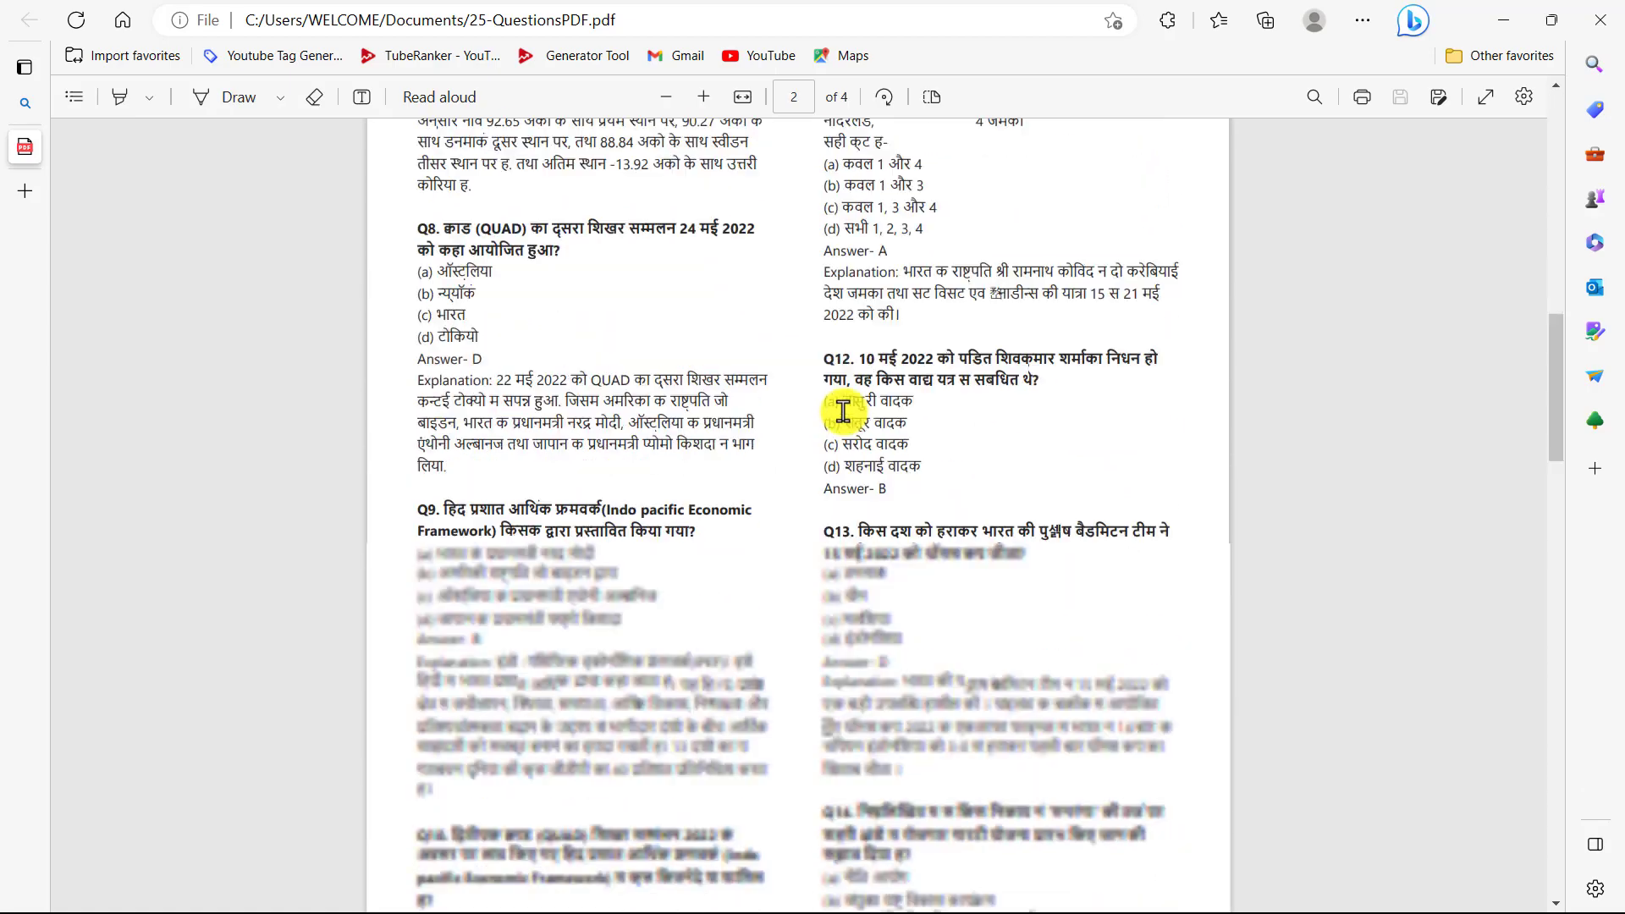
scroll(838, 406, "down", 2)
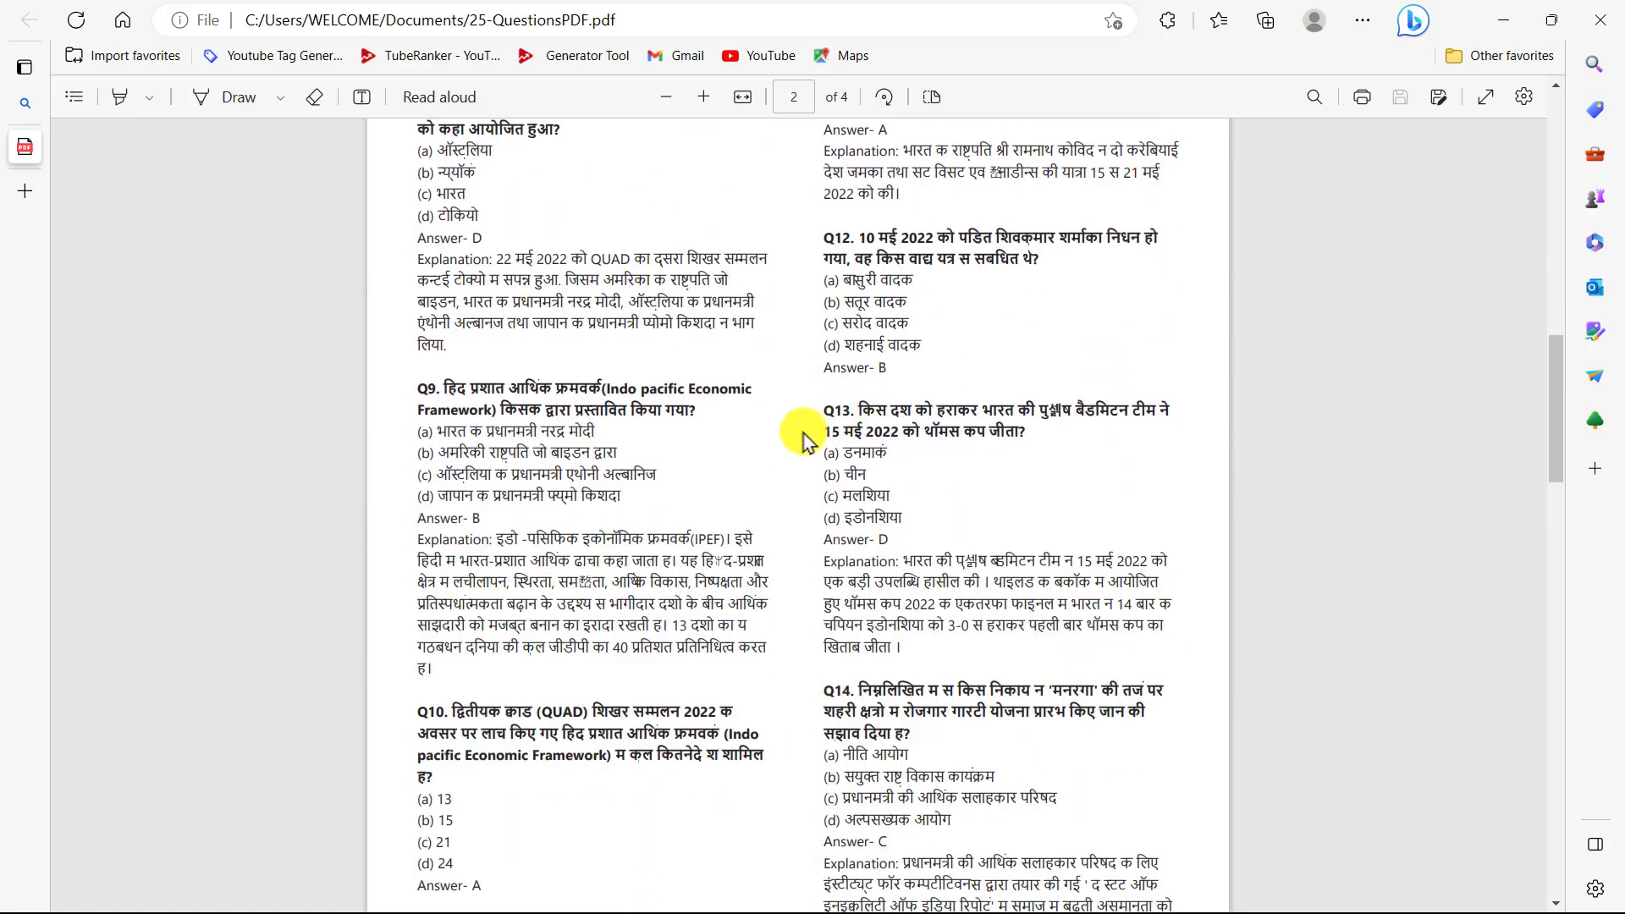
scroll(799, 436, "up", 6)
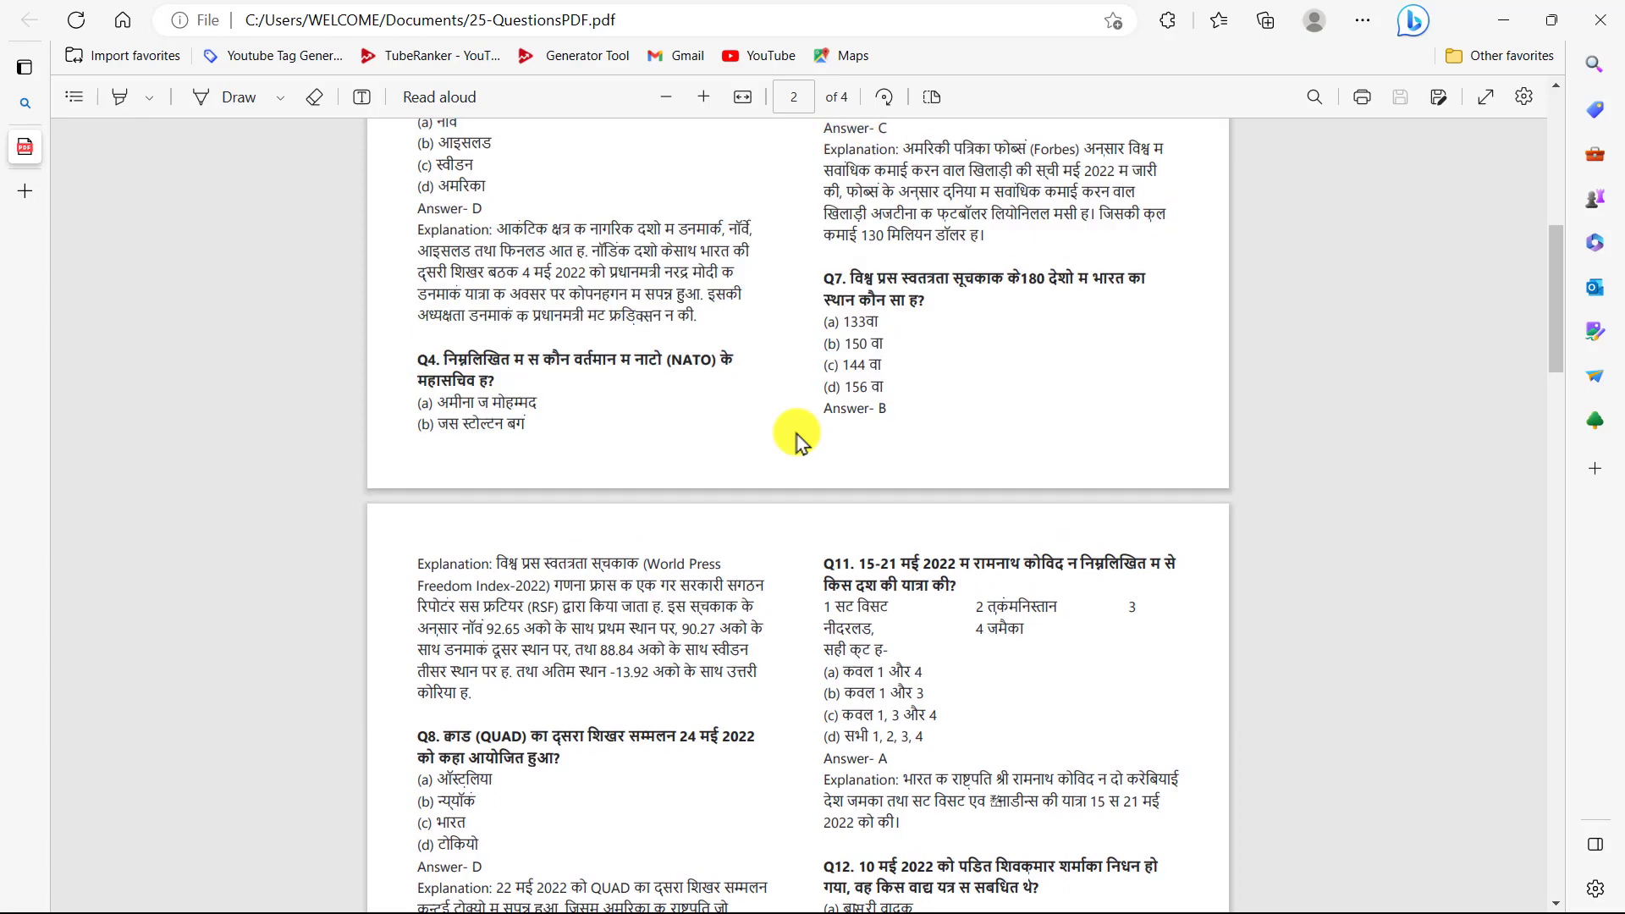
scroll(799, 438, "up", 7)
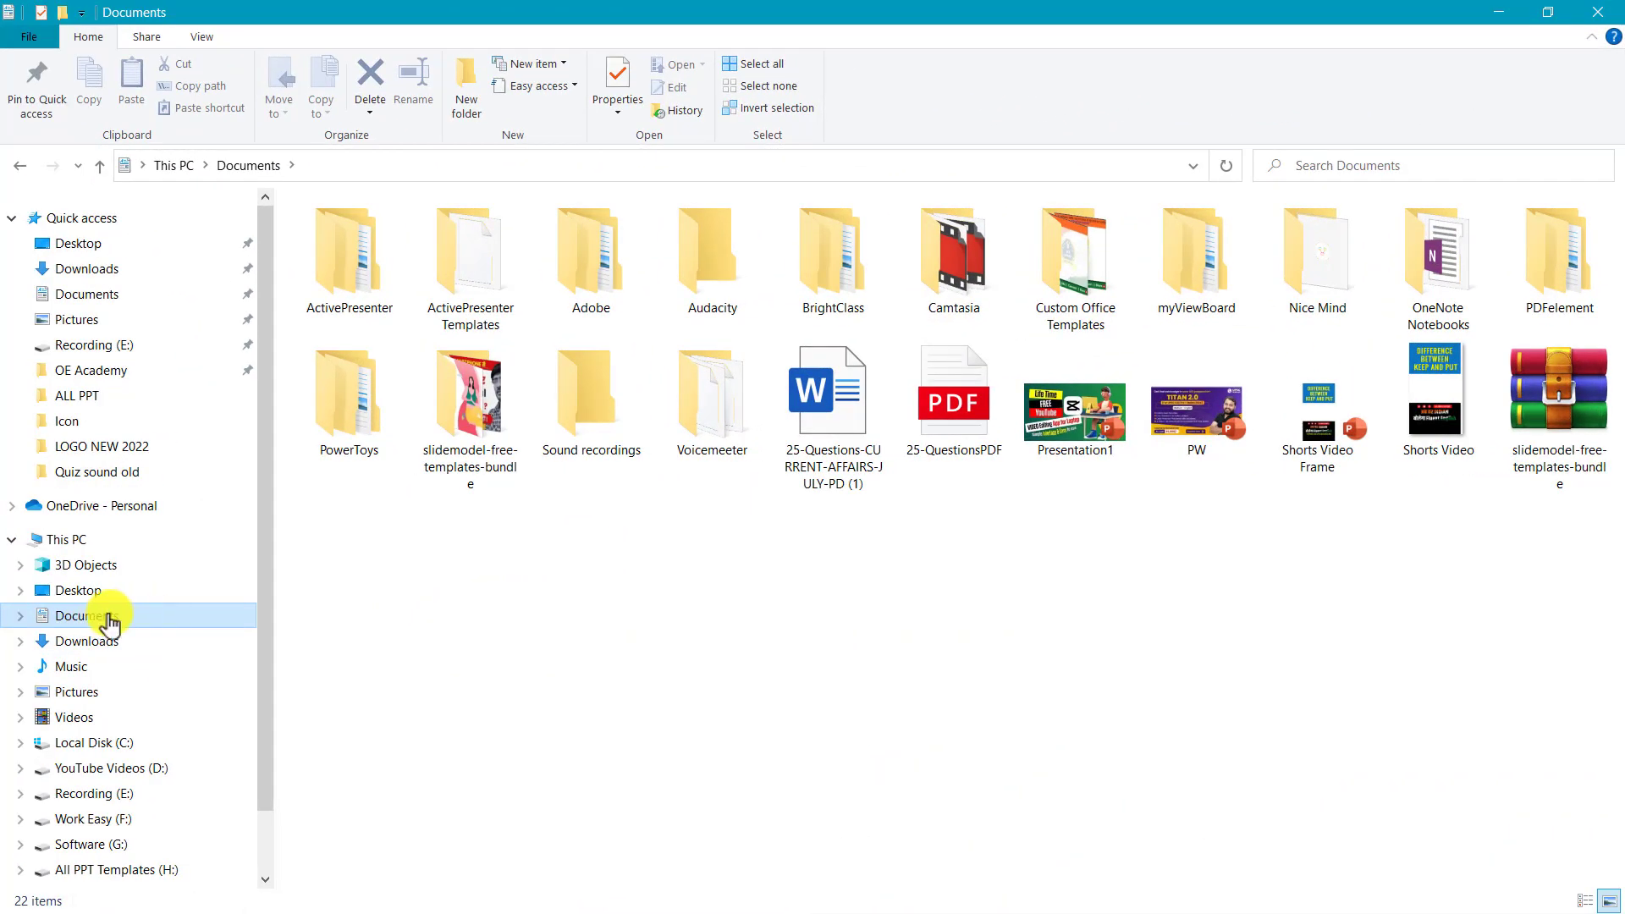
Open 25-QuestionsPDF with Microsoft Edge, then minimise Edge and File Explorer.
left_click(964, 418)
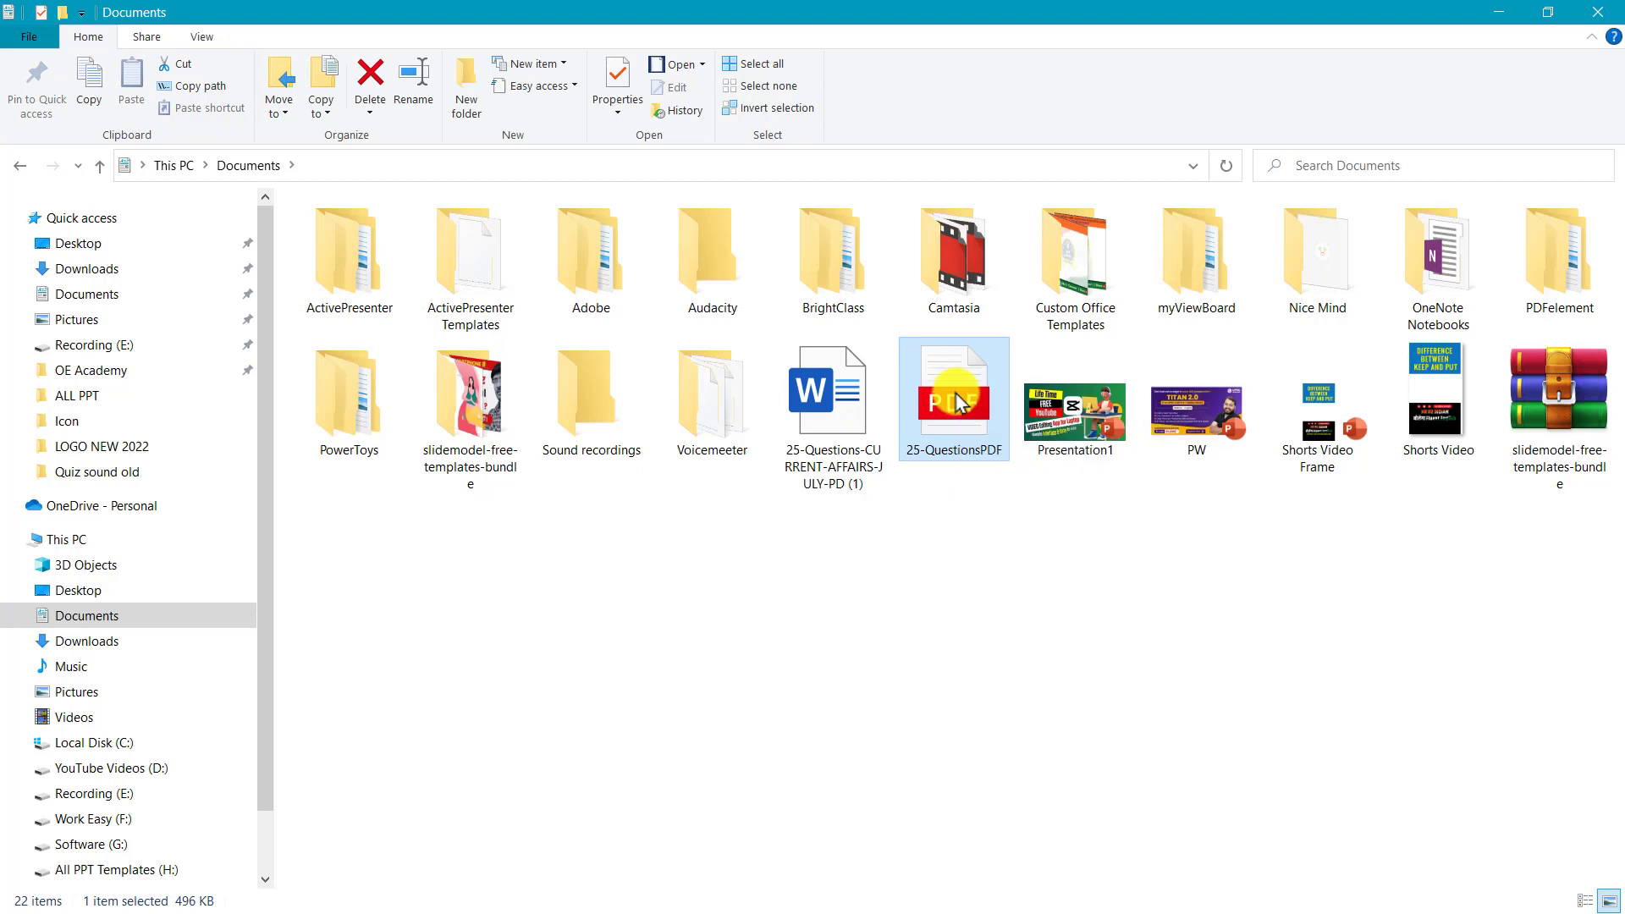
right_click(959, 404)
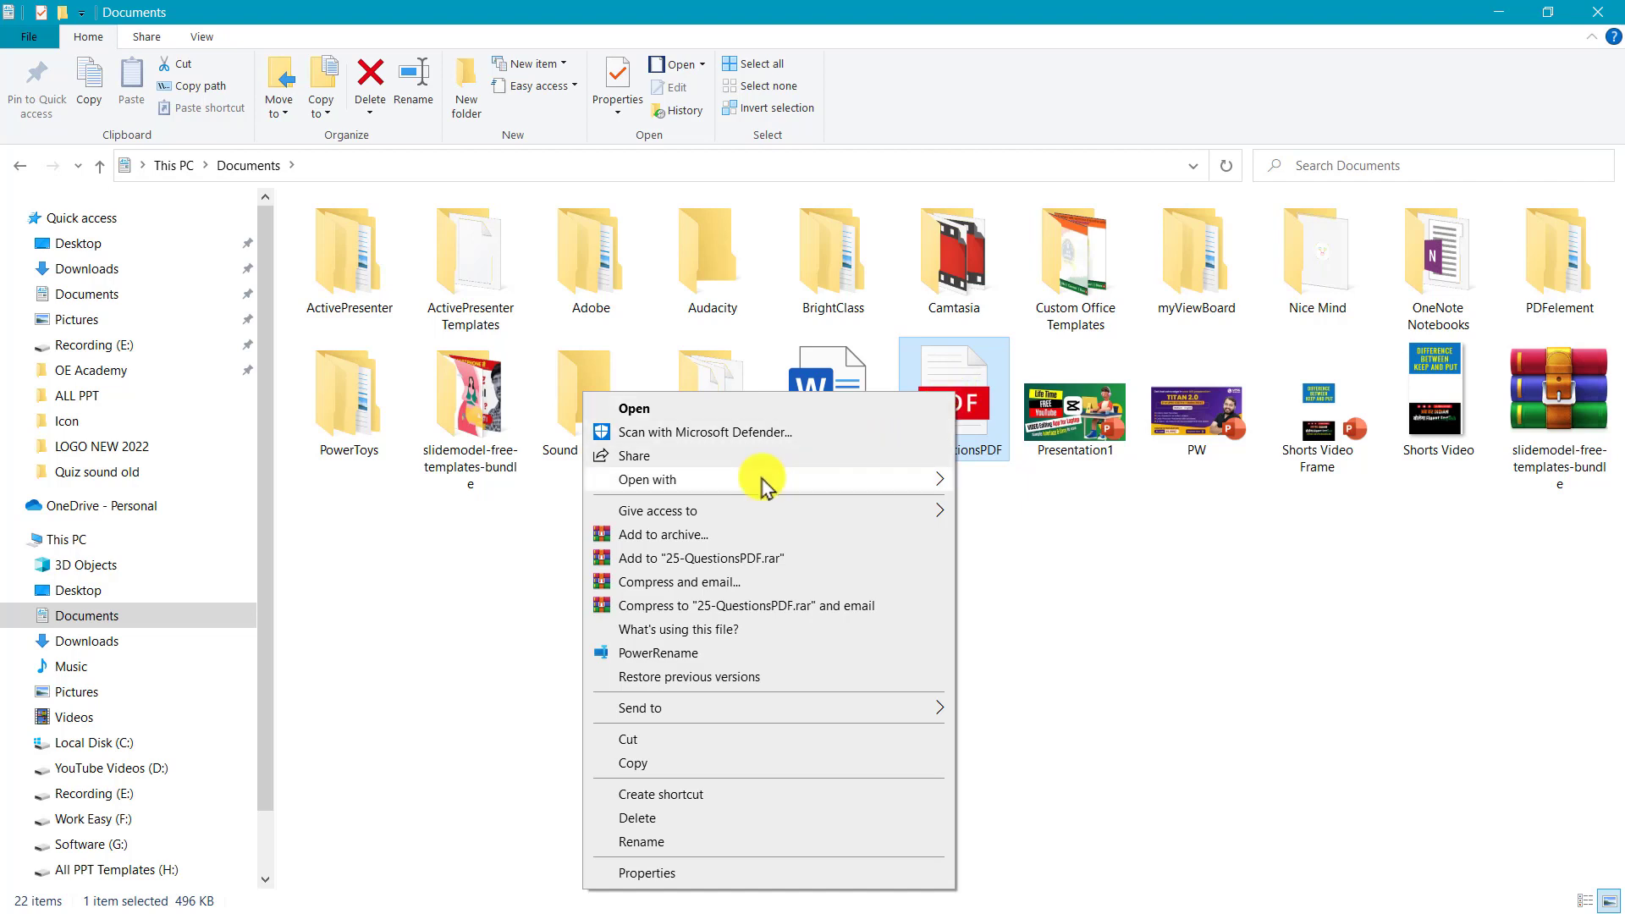
mouse_move(309, 328)
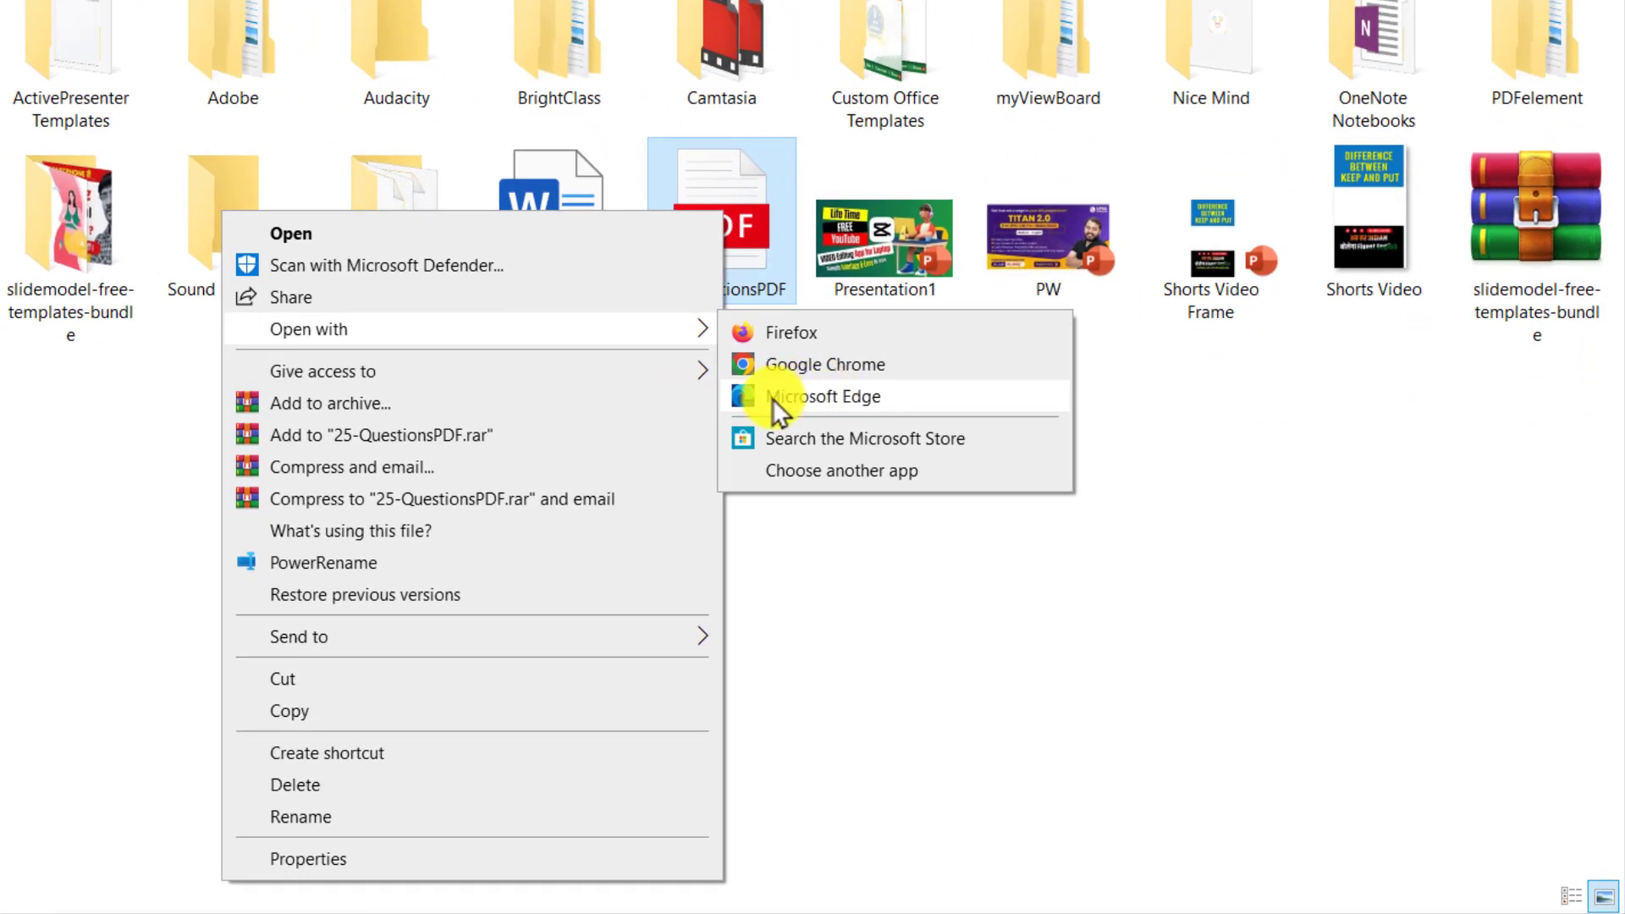
left_click(862, 396)
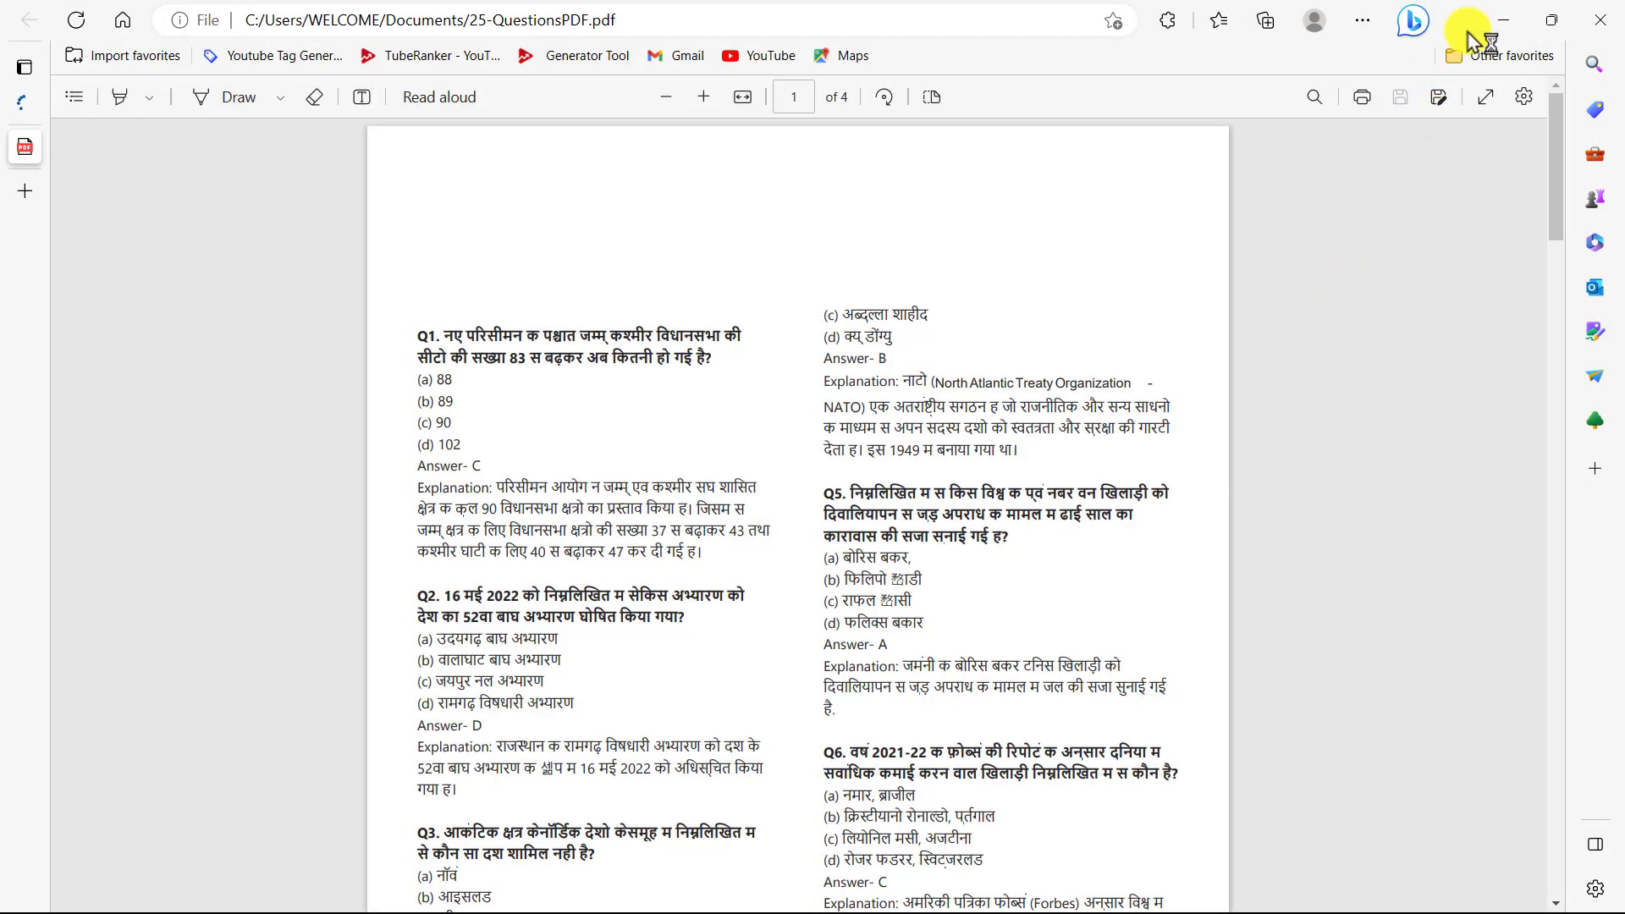
left_click(1486, 21)
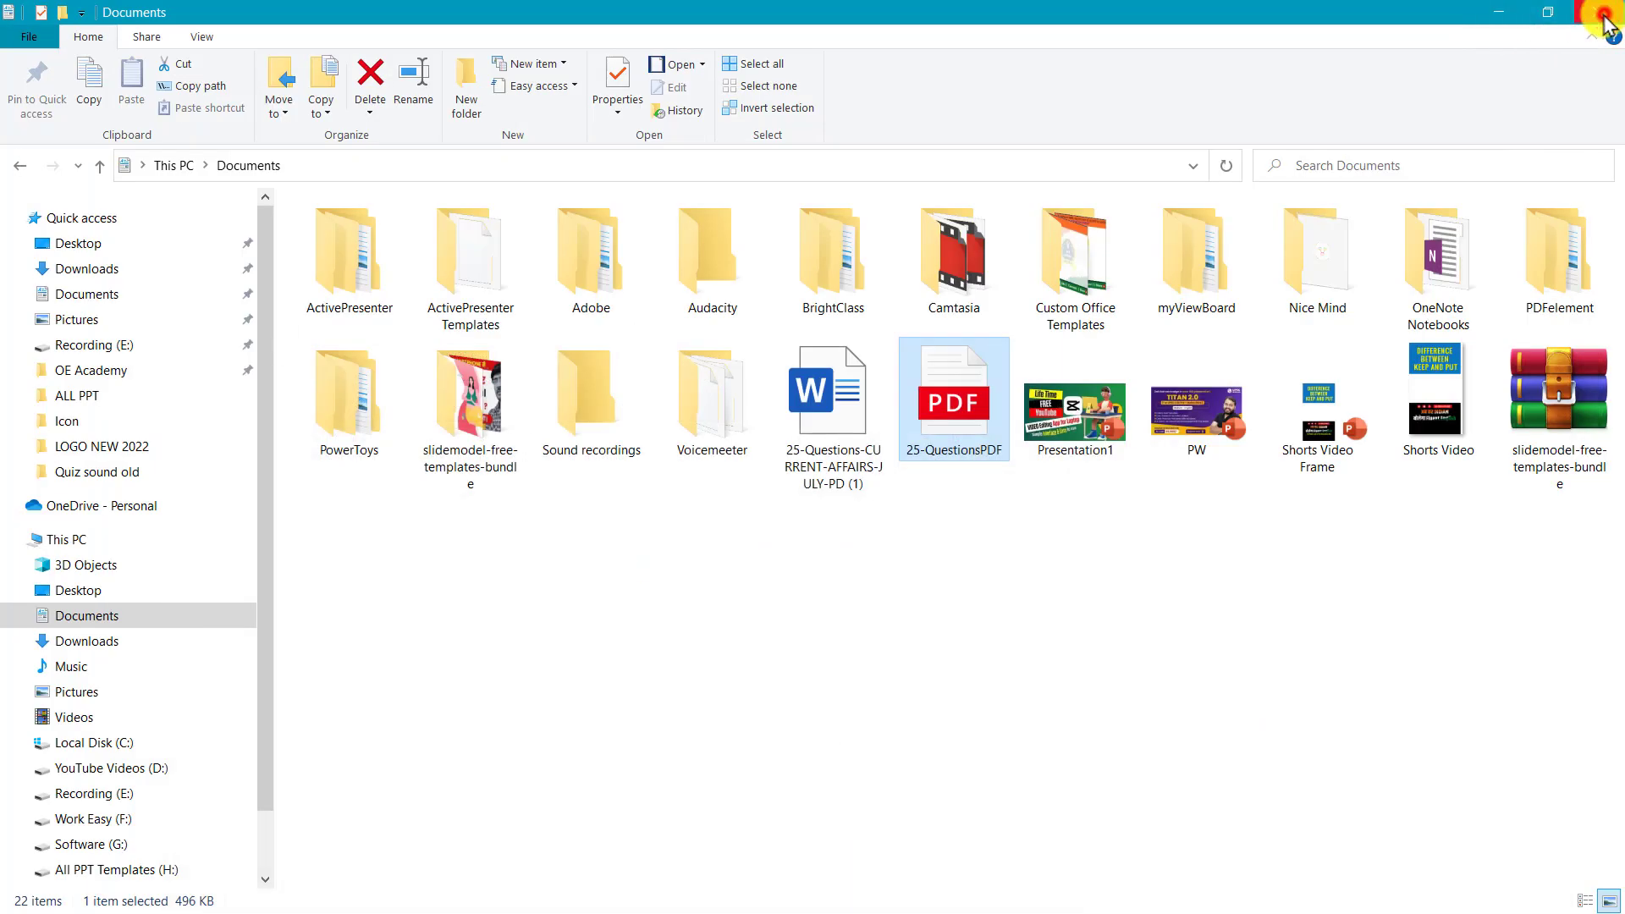
left_click(1573, 15)
Launch OBS Studio (64bit) from the Start menu.
left_click(23, 890)
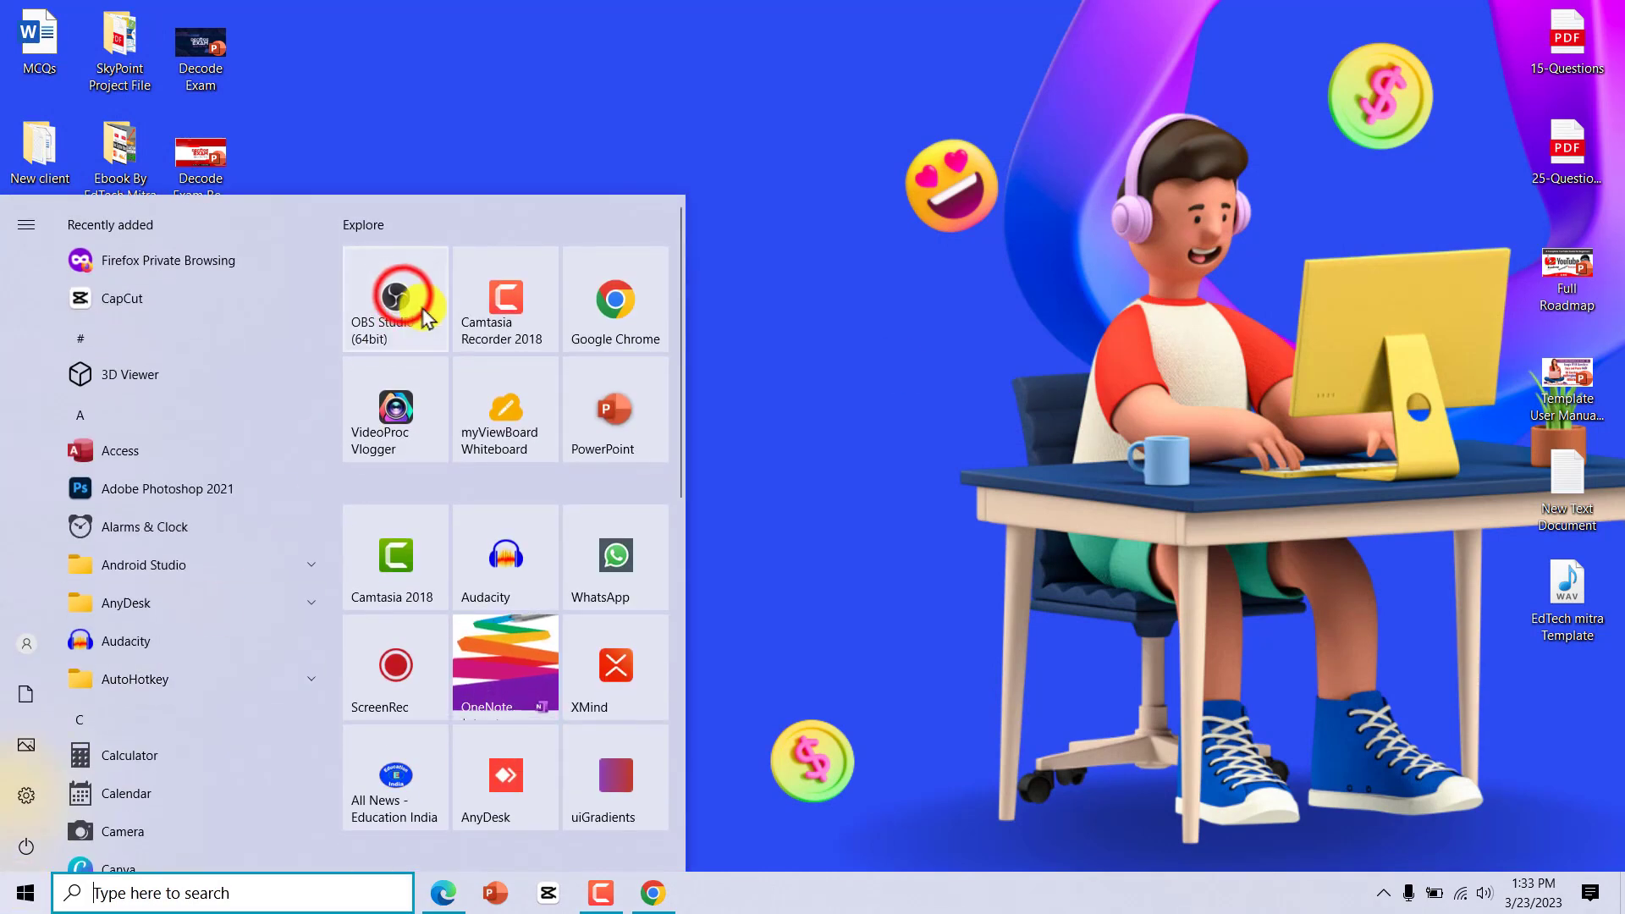
left_click(402, 296)
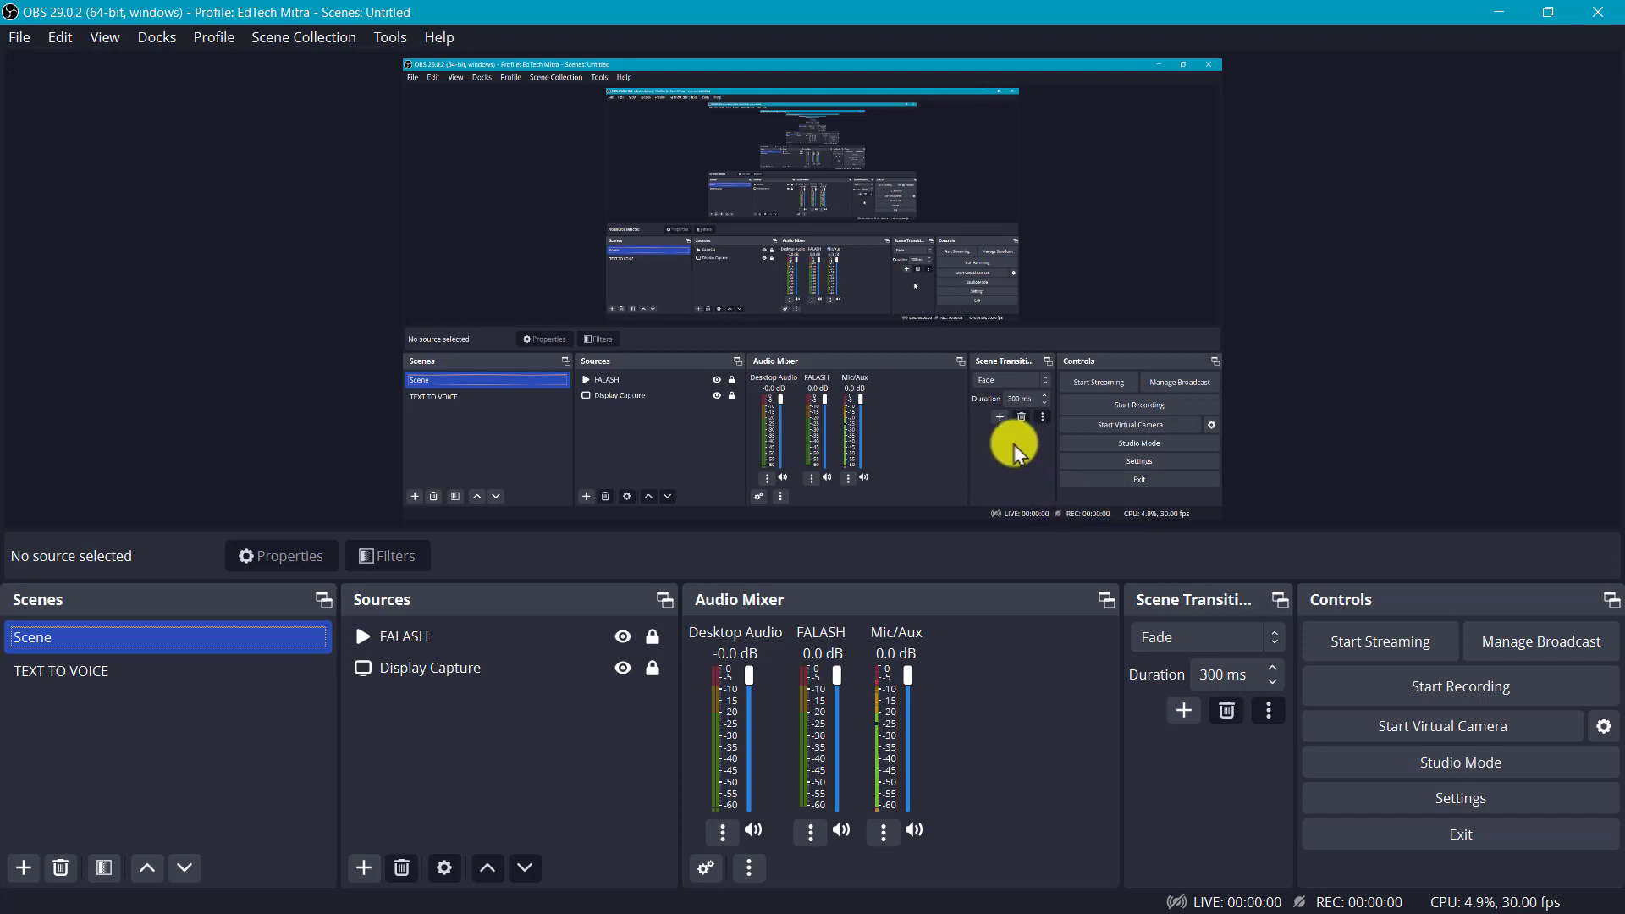
Set the FALASH media source to the Flash Lowerthird In PowerPoint 2023 video from F:\Update 2021 EdTech Mitra.
left_click(494, 640)
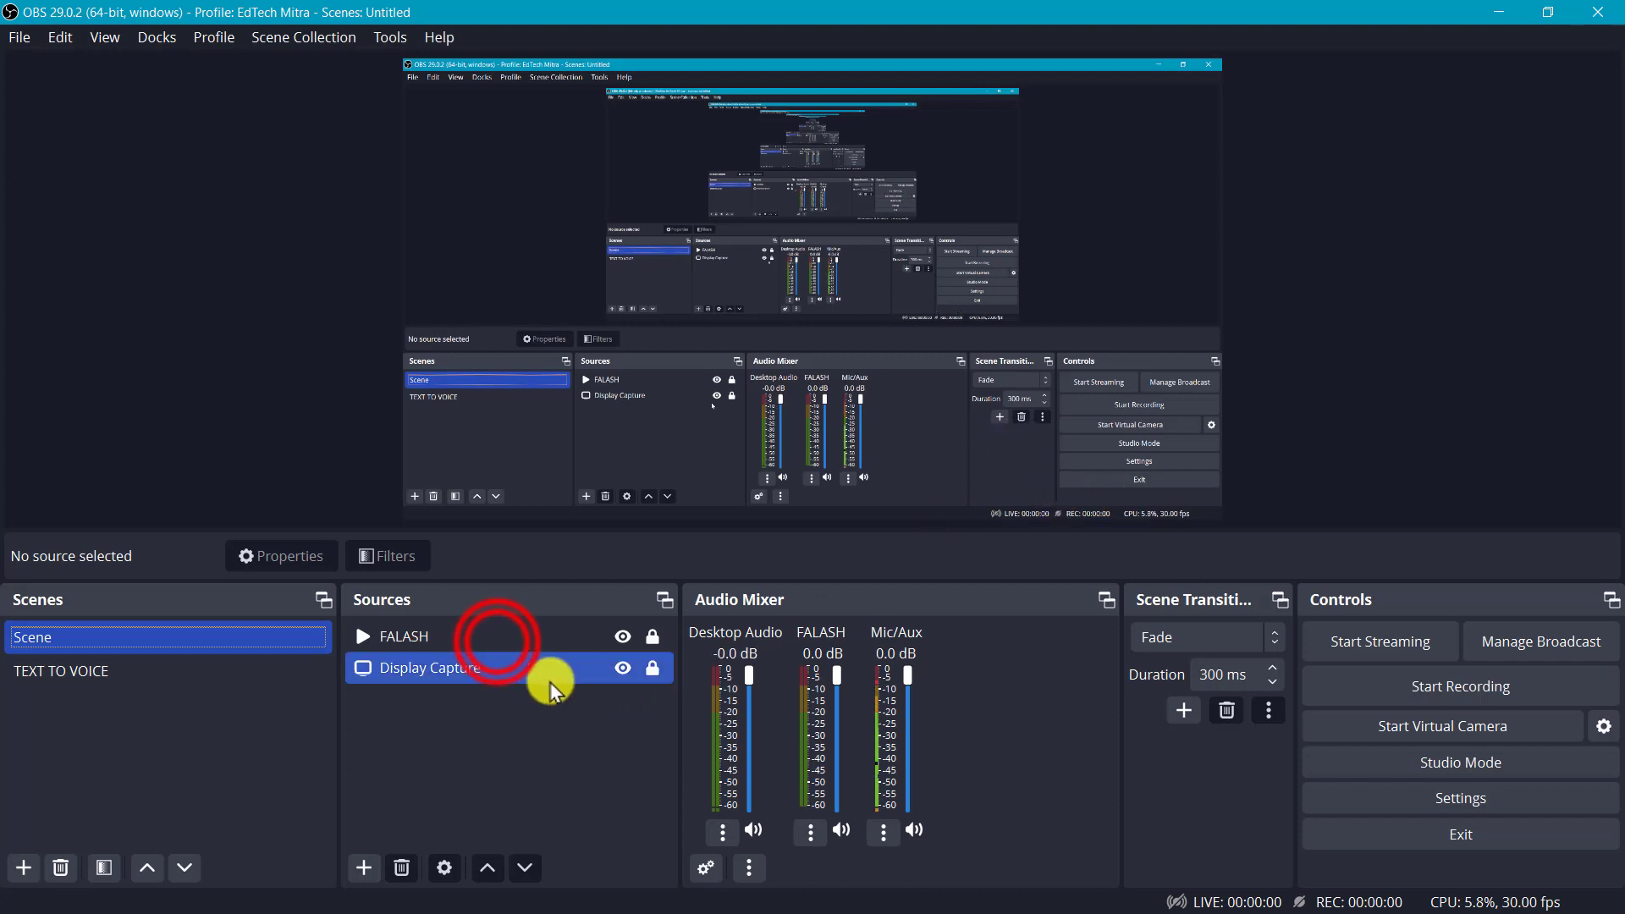
double_click(496, 642)
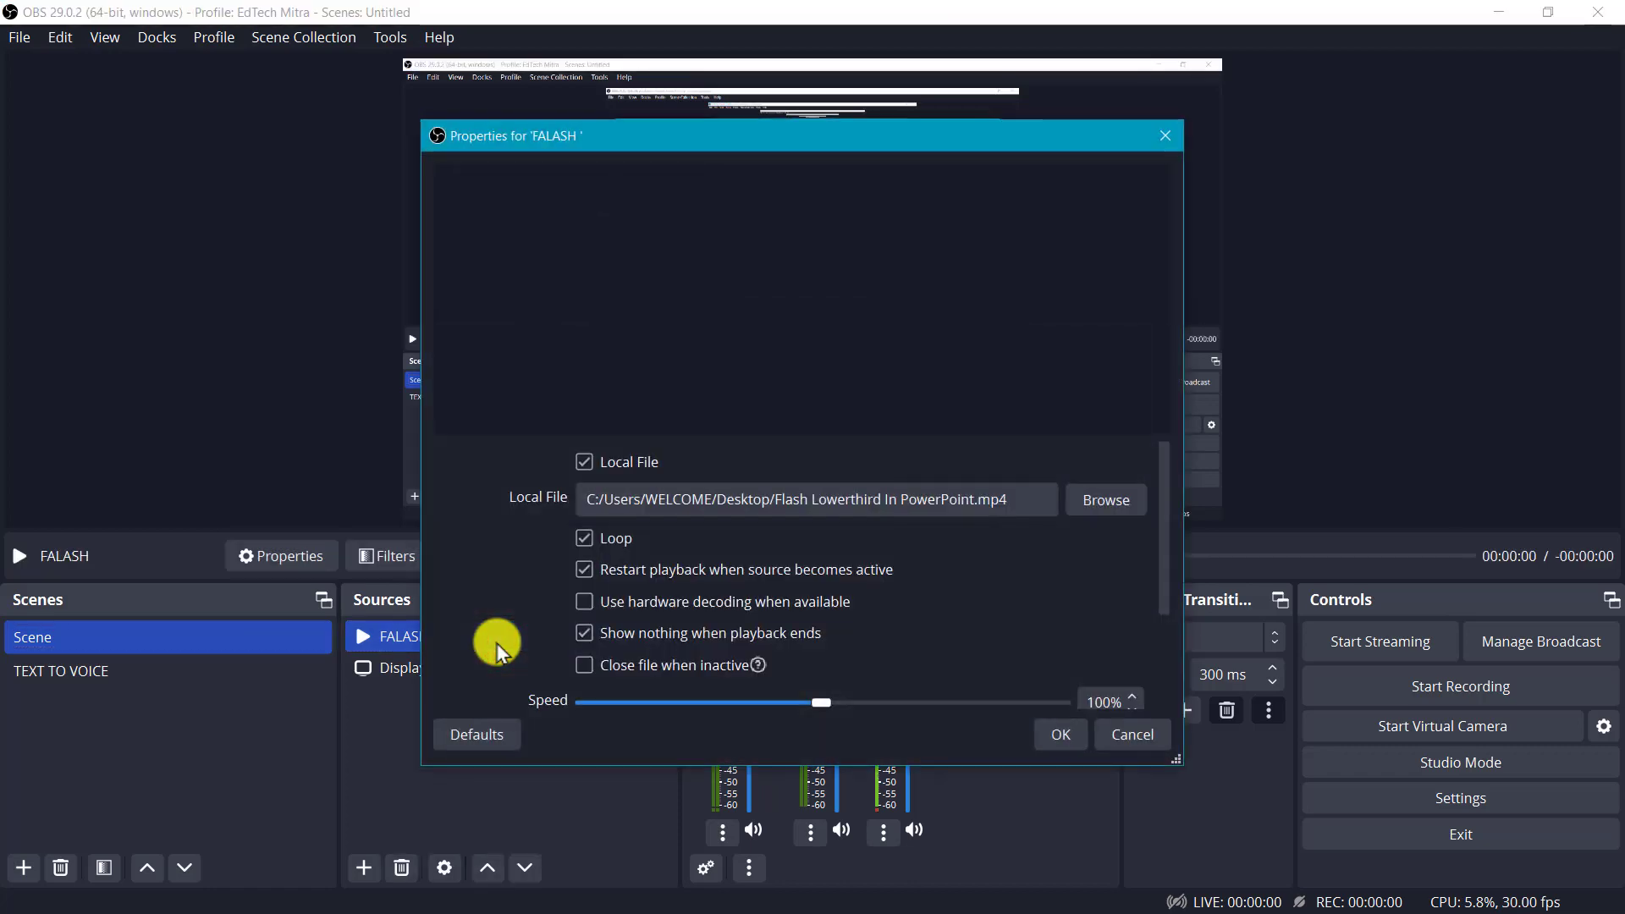
left_click(1108, 505)
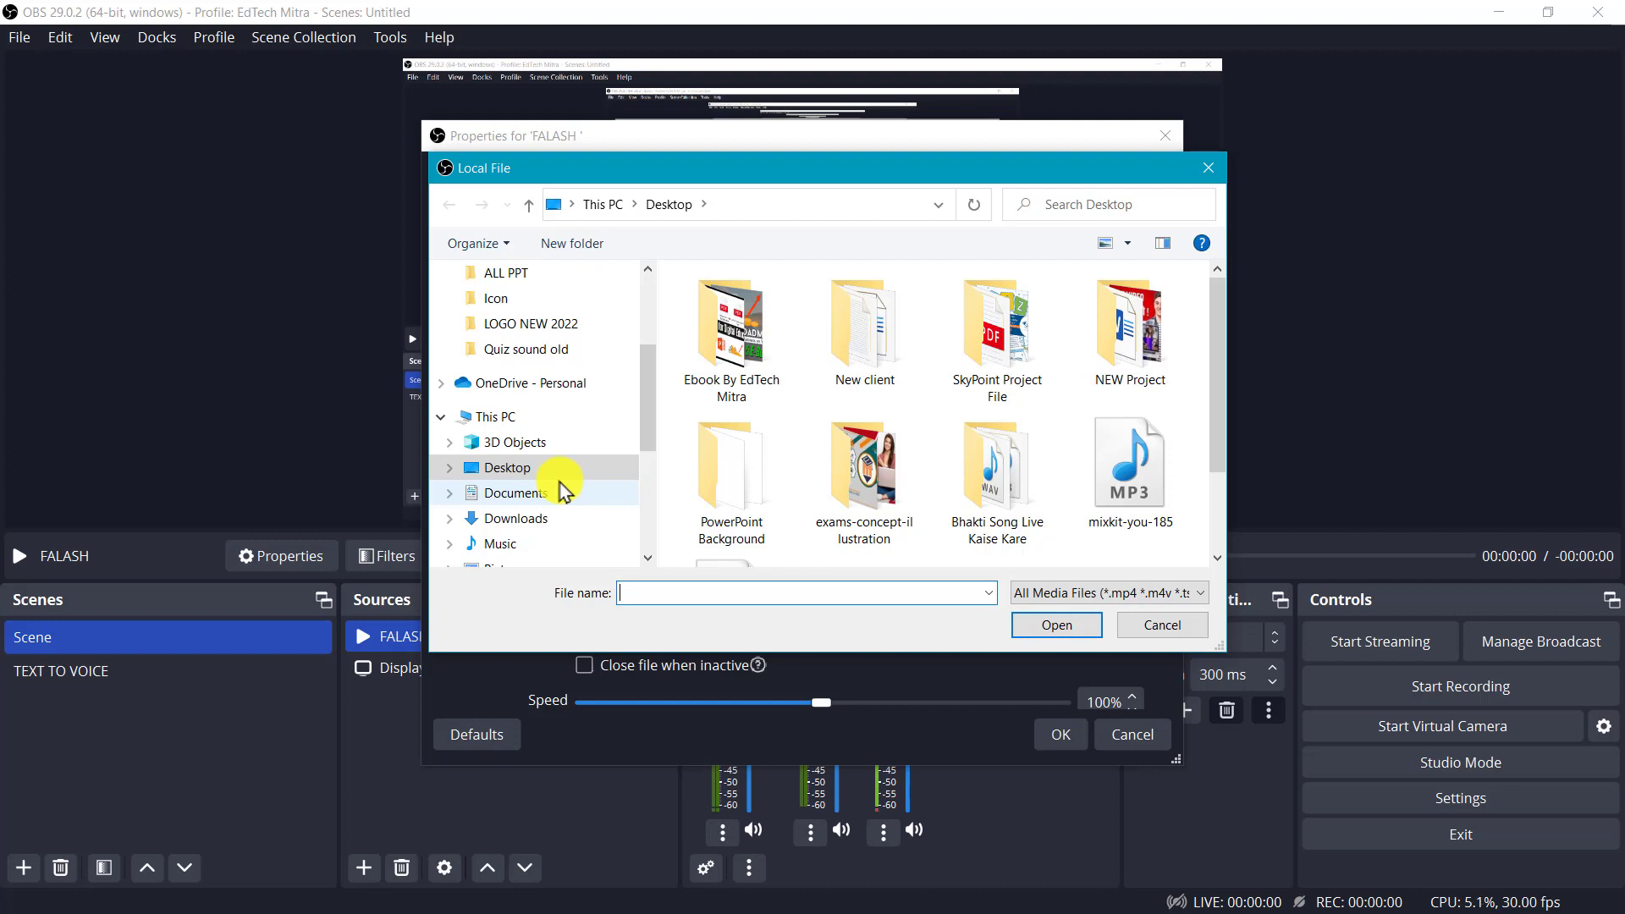
scroll(561, 491, "down", 2)
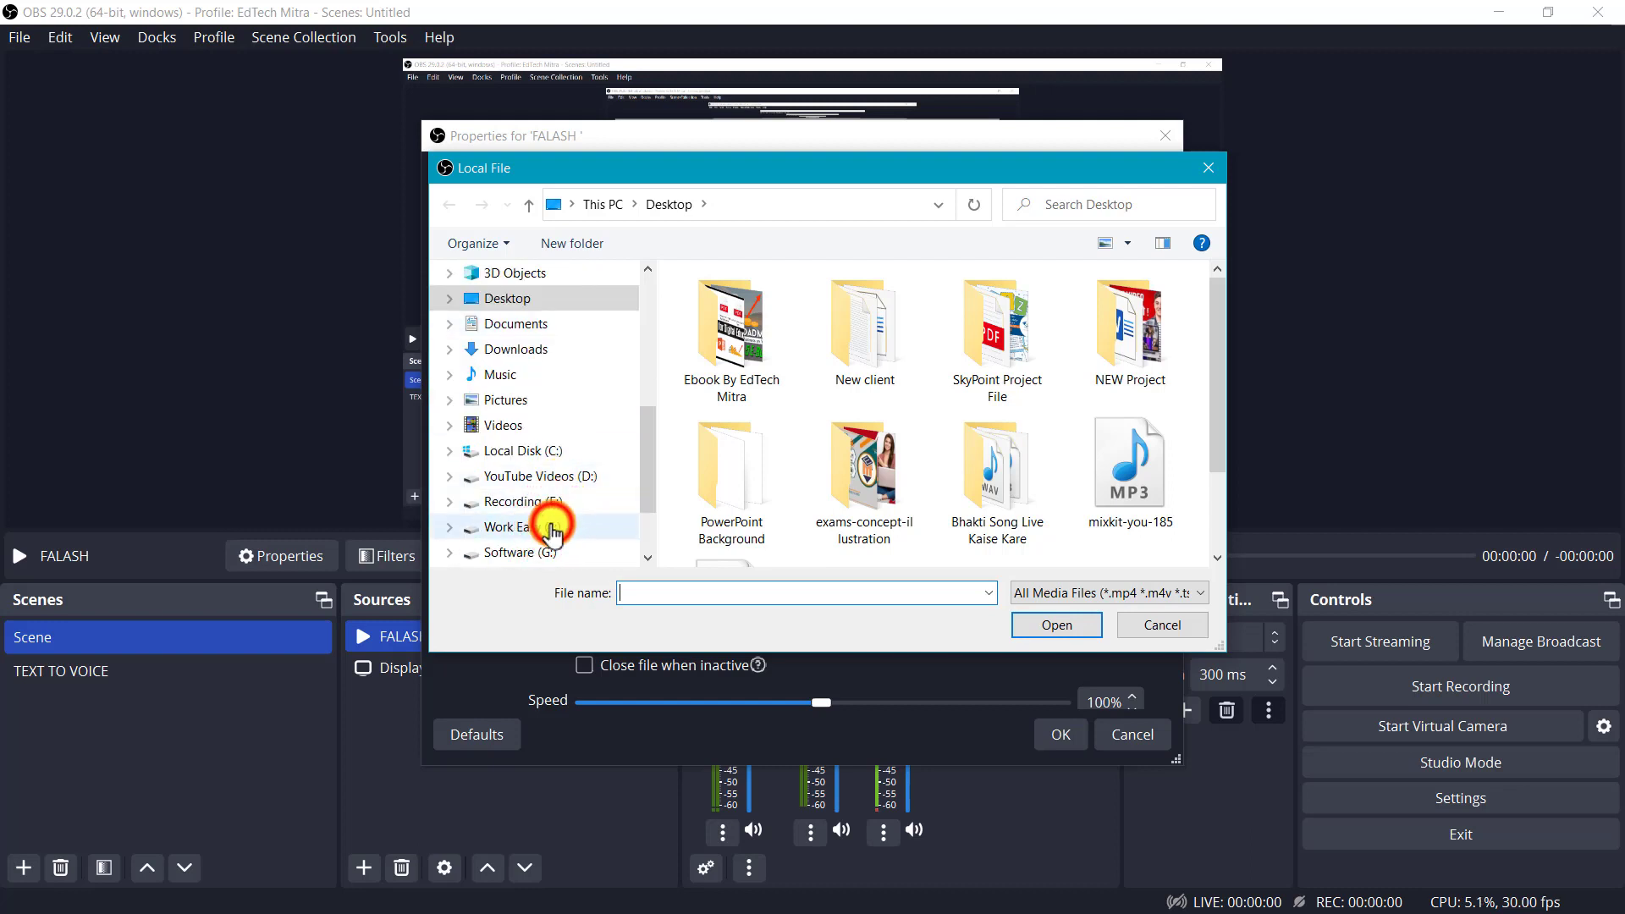
left_click(552, 531)
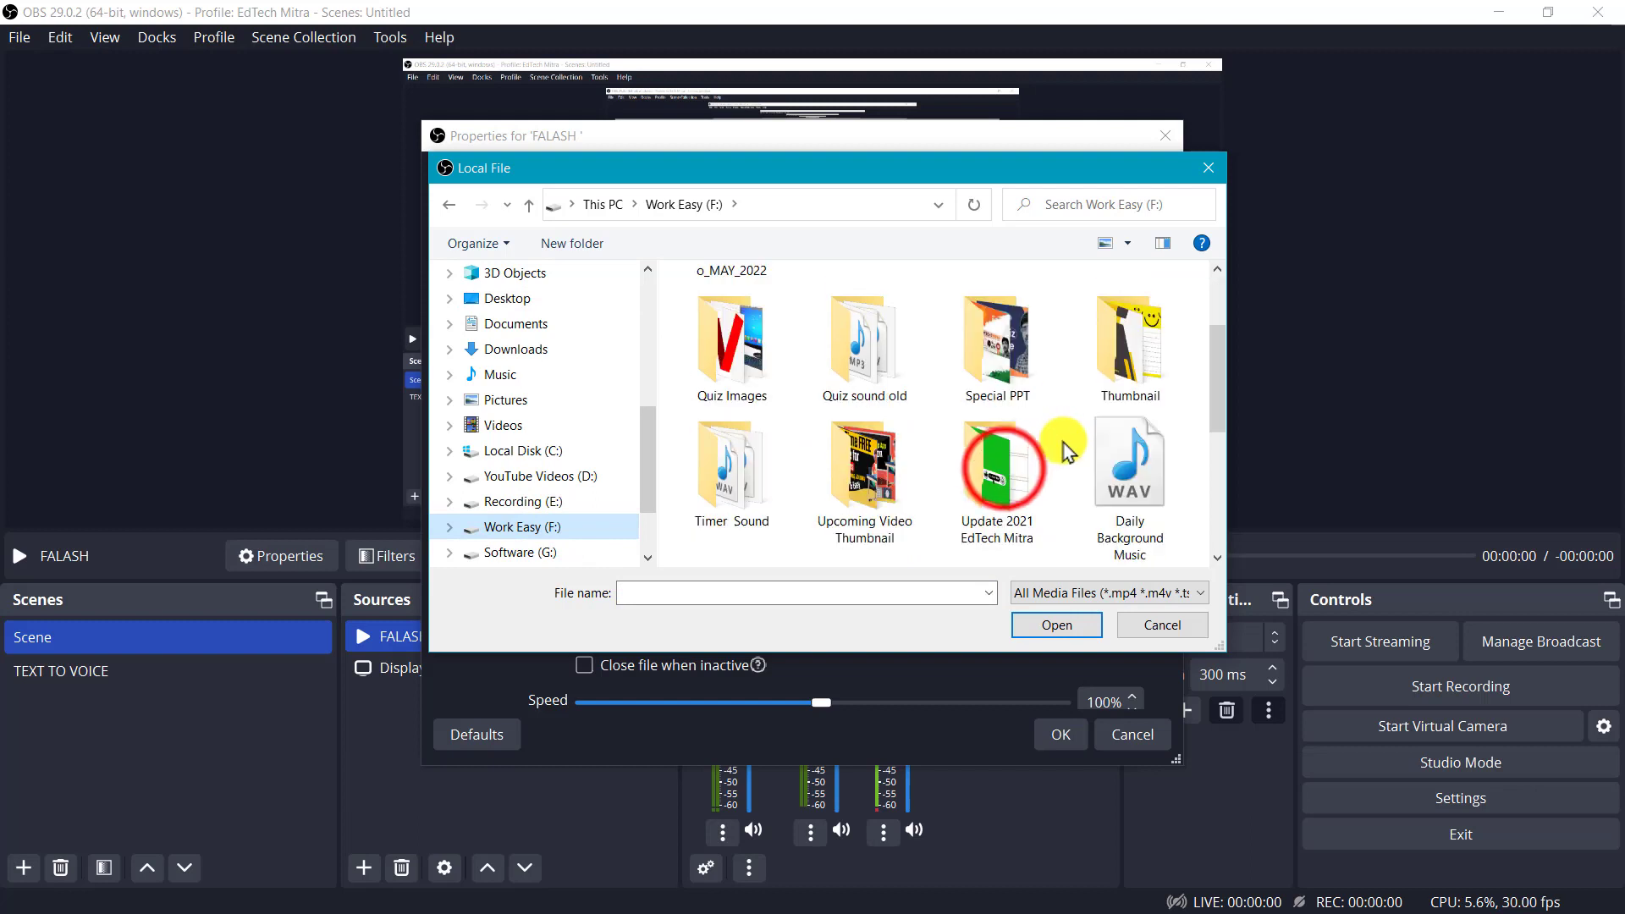
double_click(999, 466)
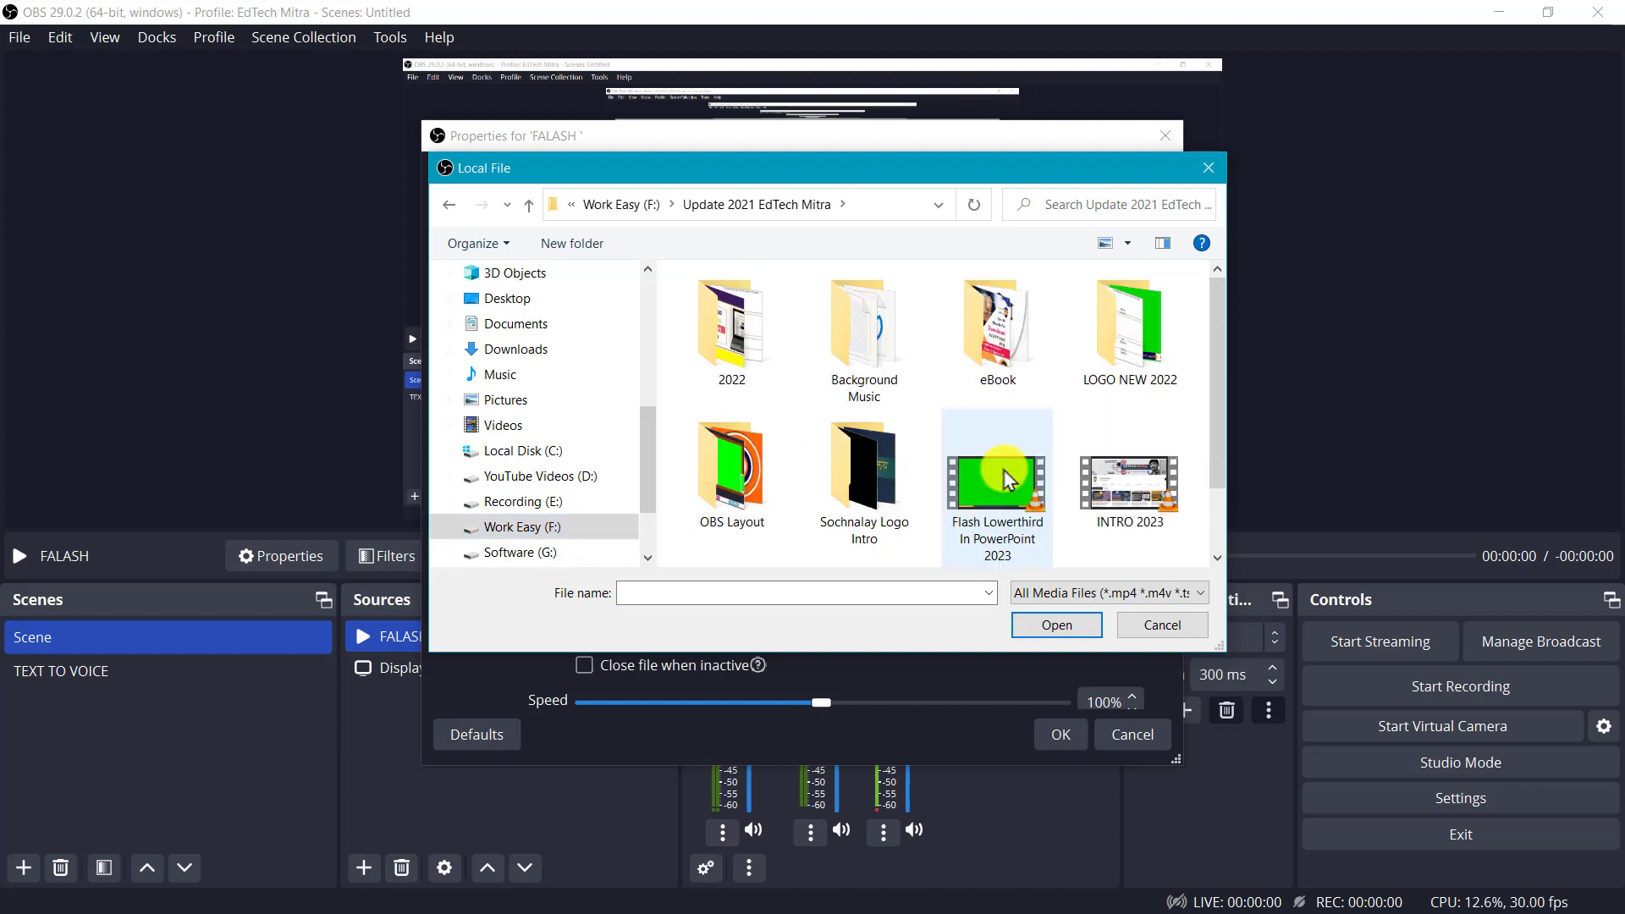
left_click(1003, 478)
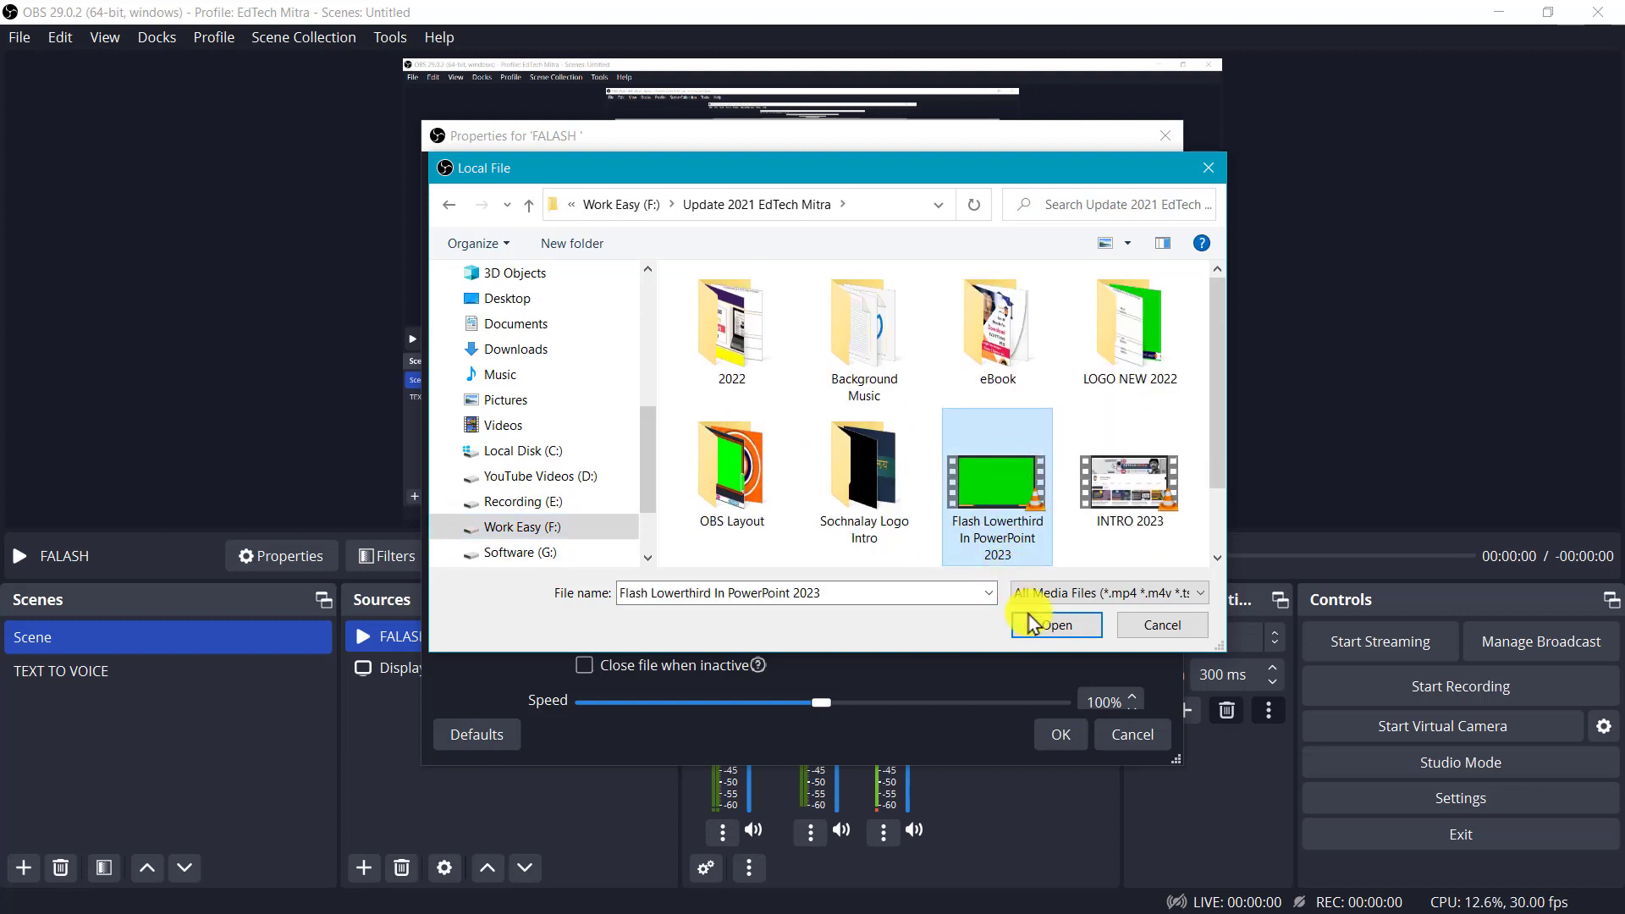
left_click(1073, 626)
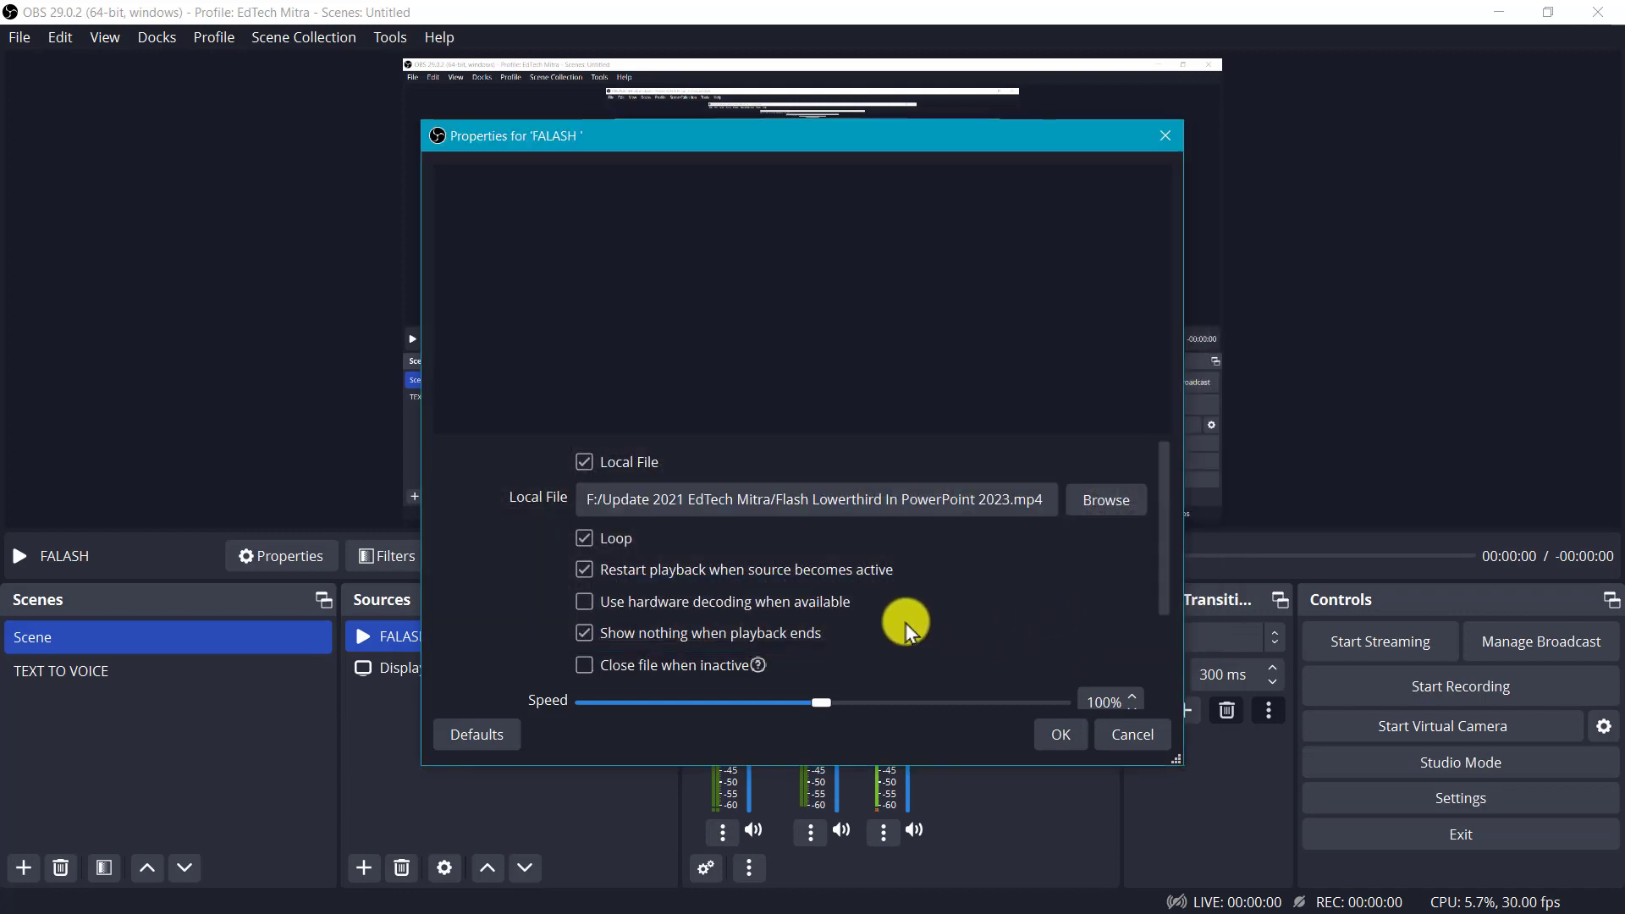
left_click(1060, 733)
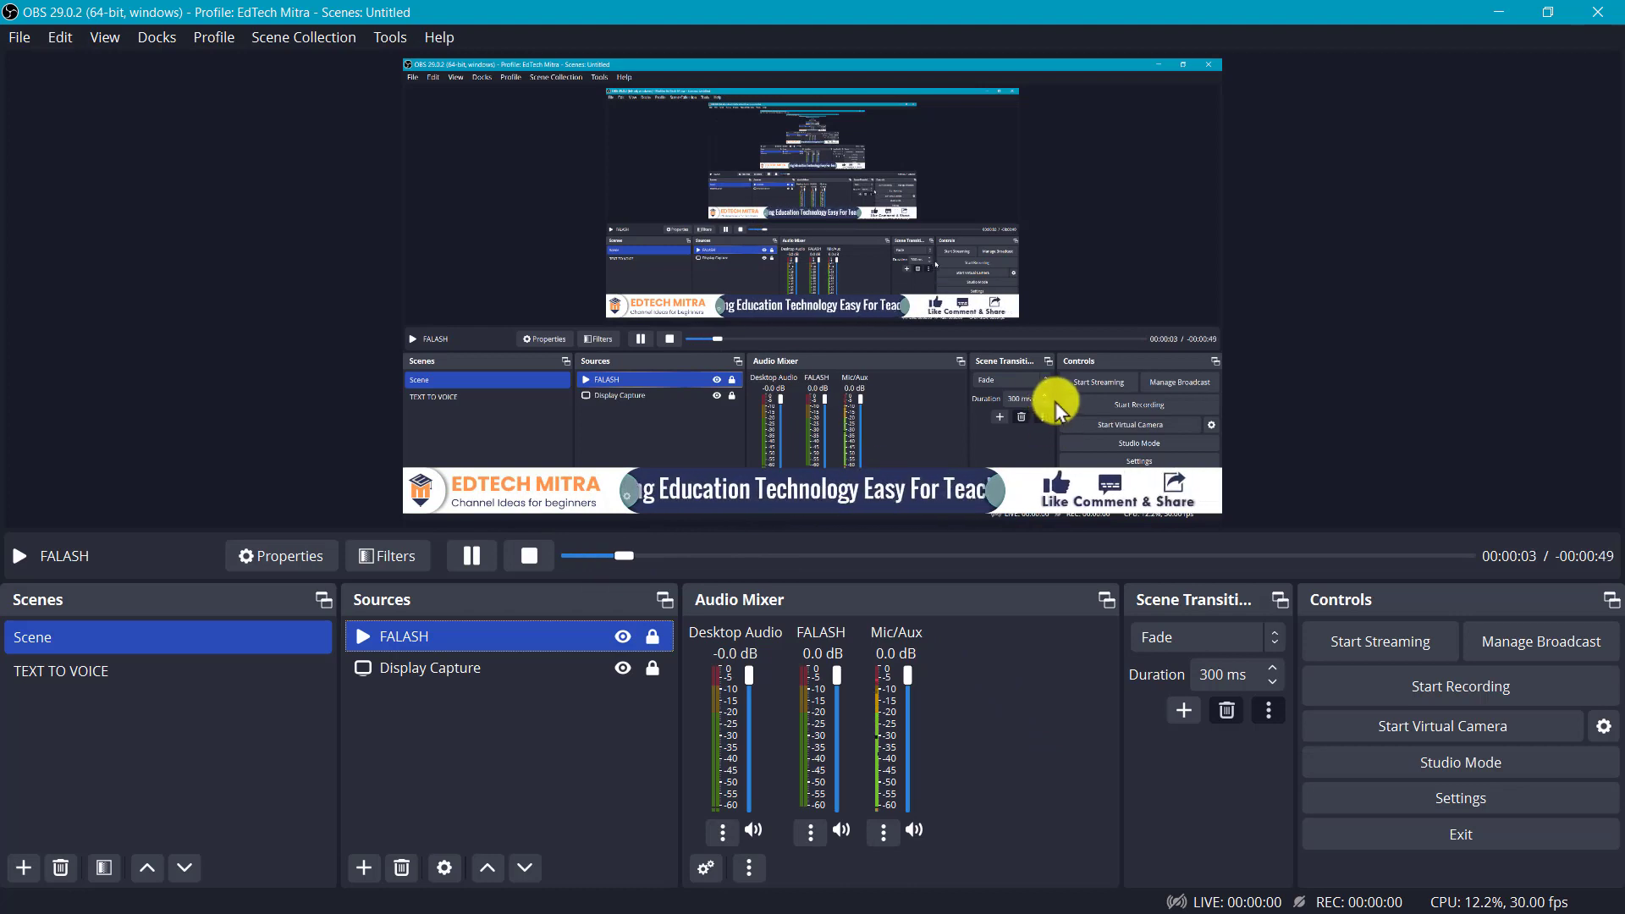
Select Display Capture, start recording, and minimise OBS.
left_click(465, 668)
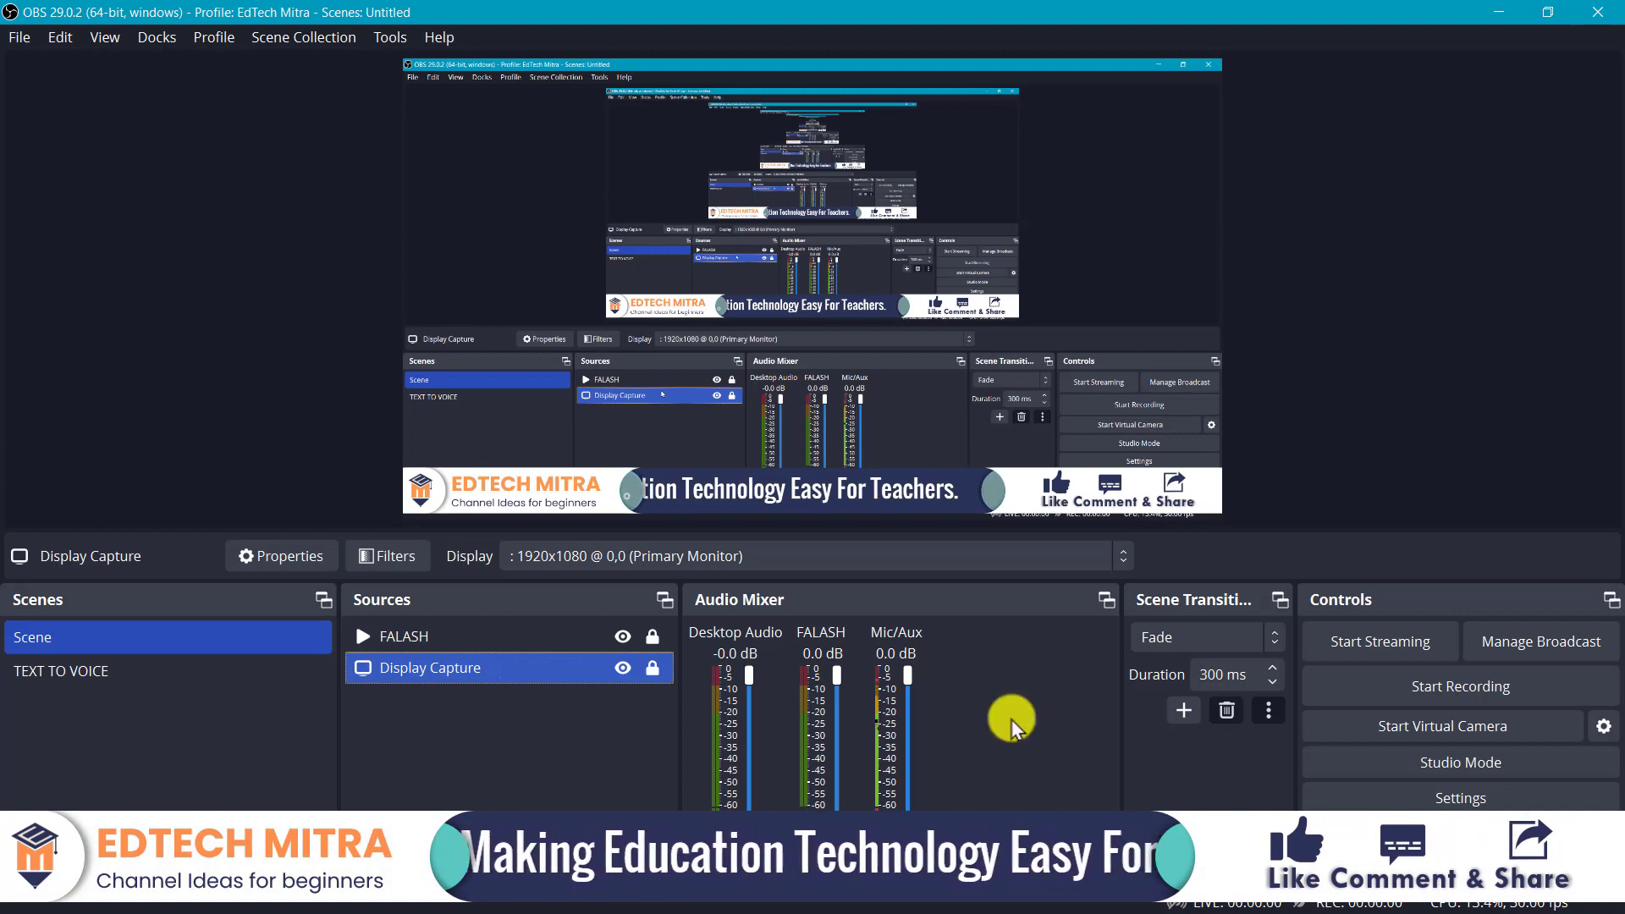
left_click(1459, 683)
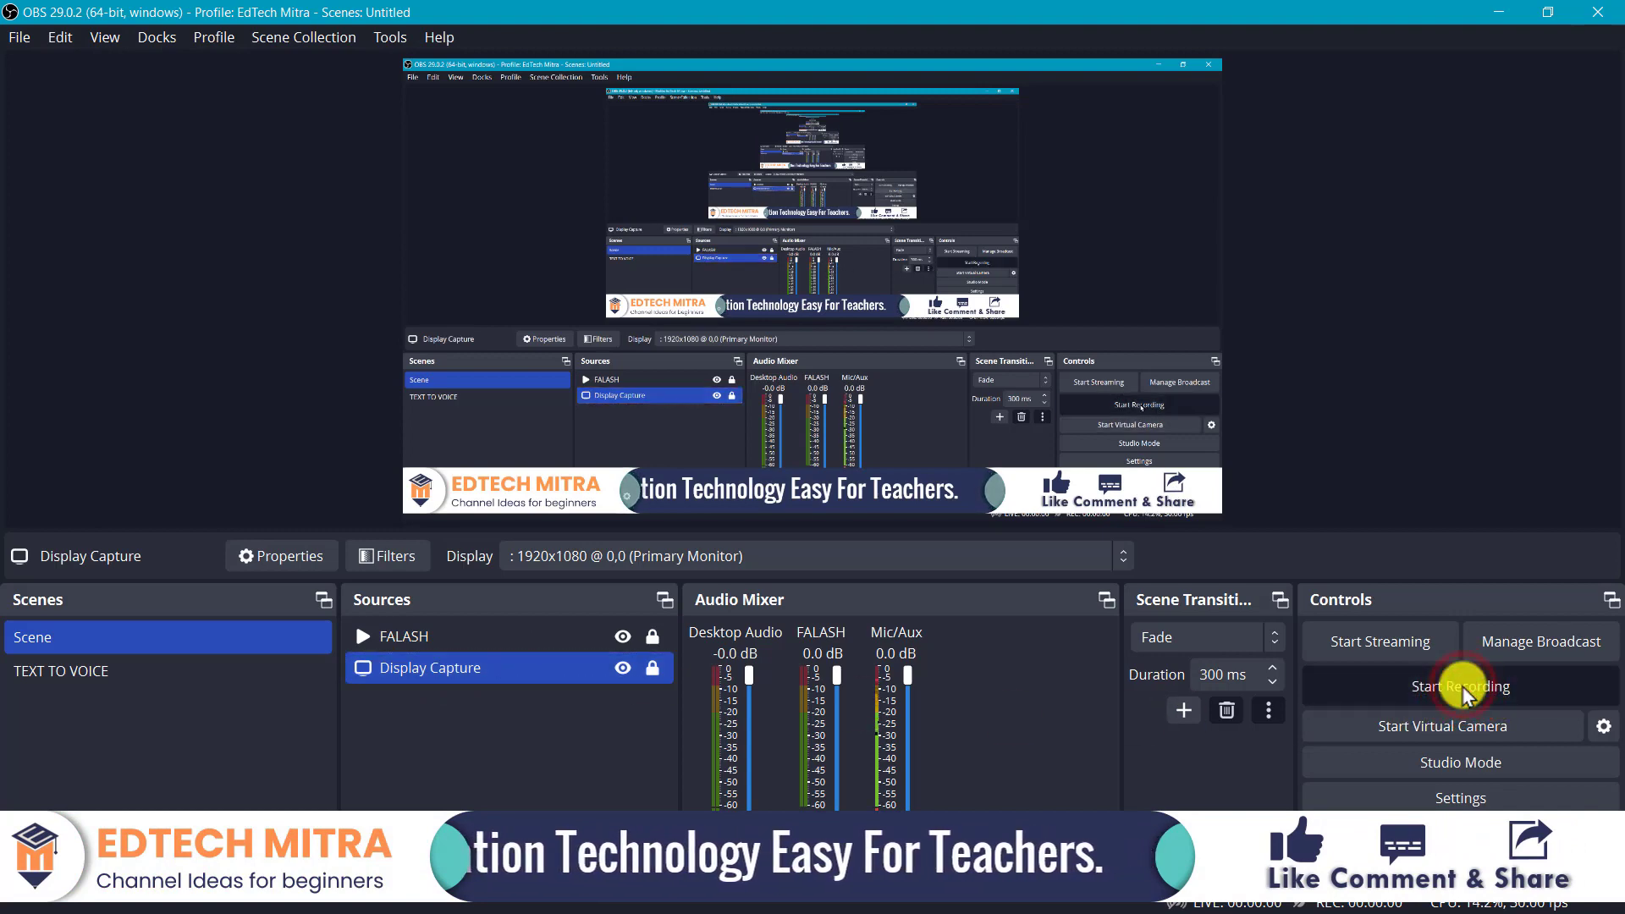
left_click(1487, 13)
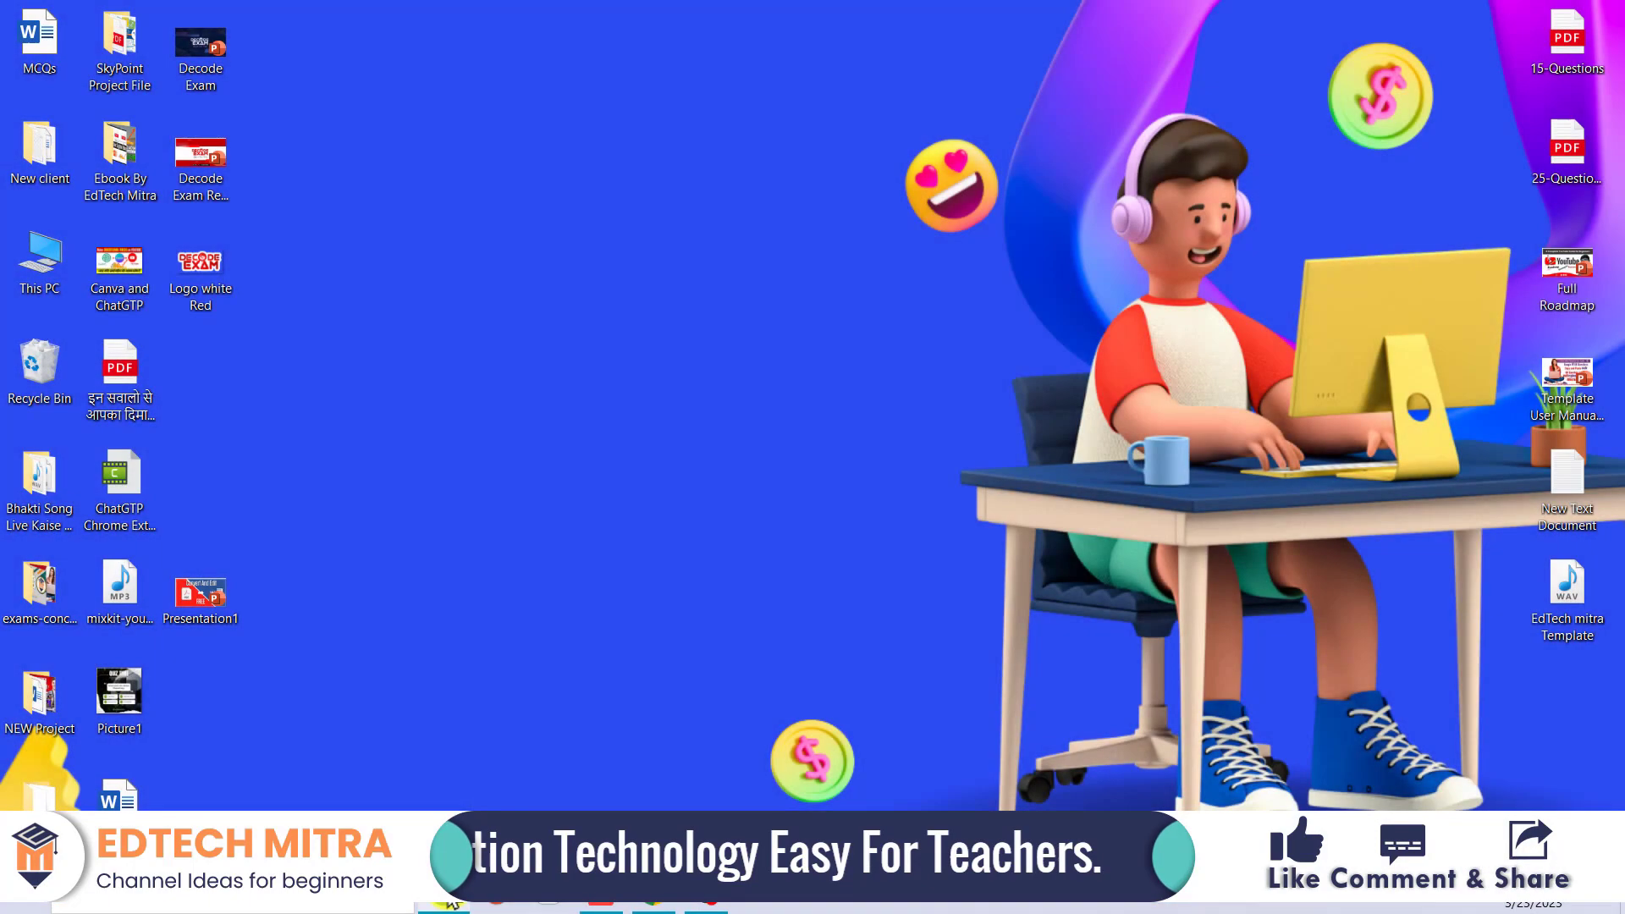
Show 25-QuestionsPDF in Edge fitted to page width and full screen, scrolled to Q1.
mouse_move(447, 902)
left_click(443, 802)
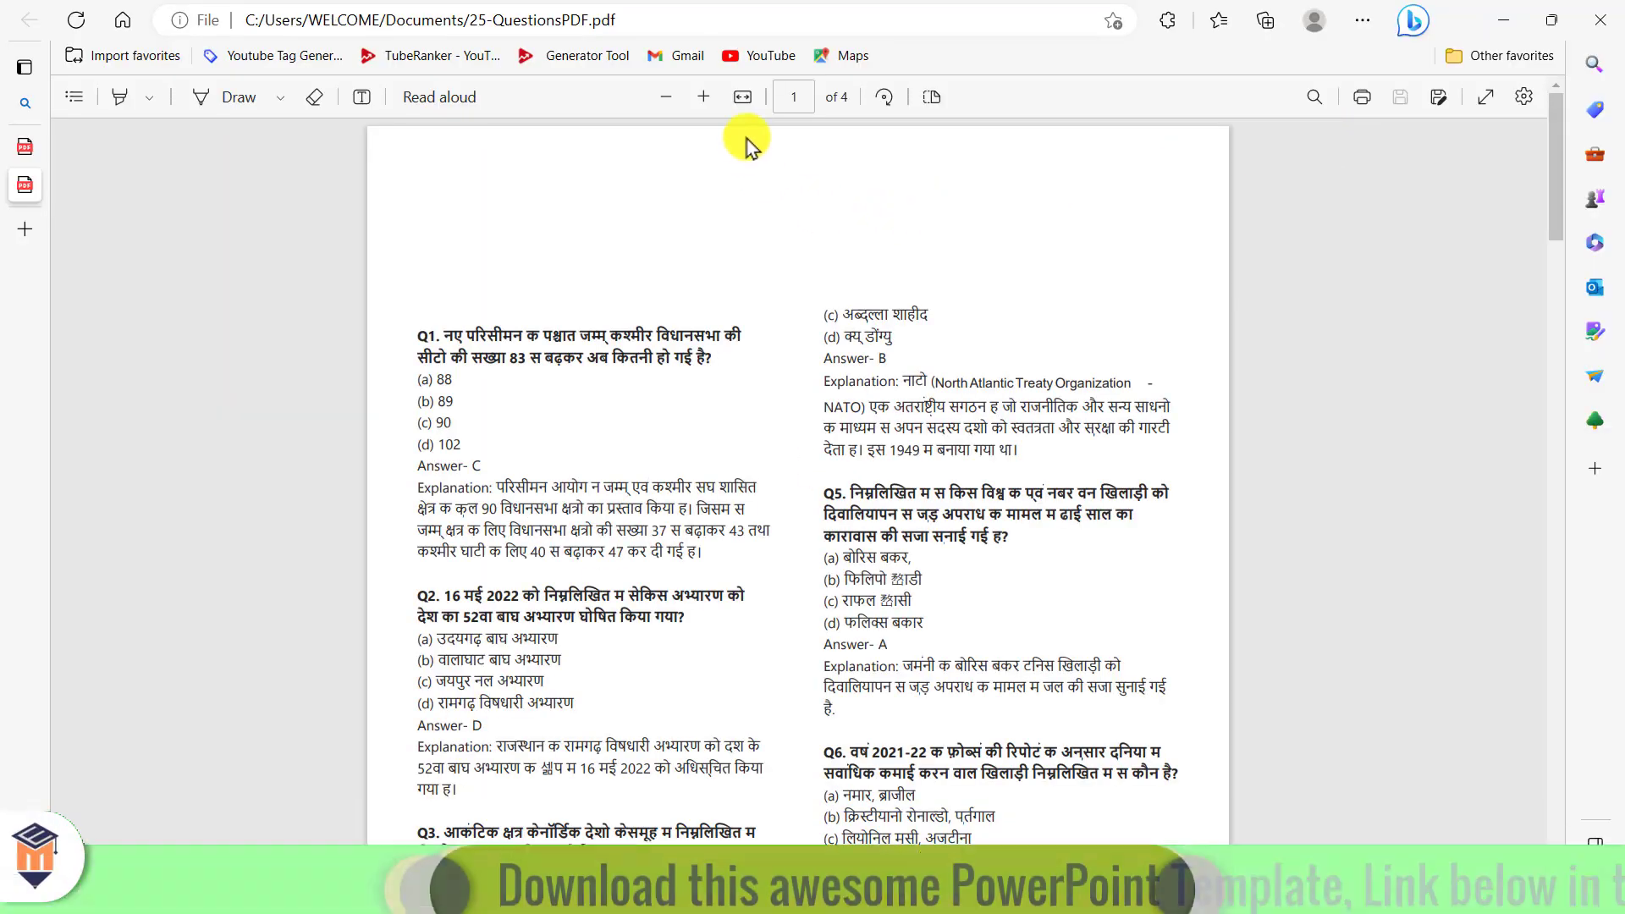
left_click(742, 99)
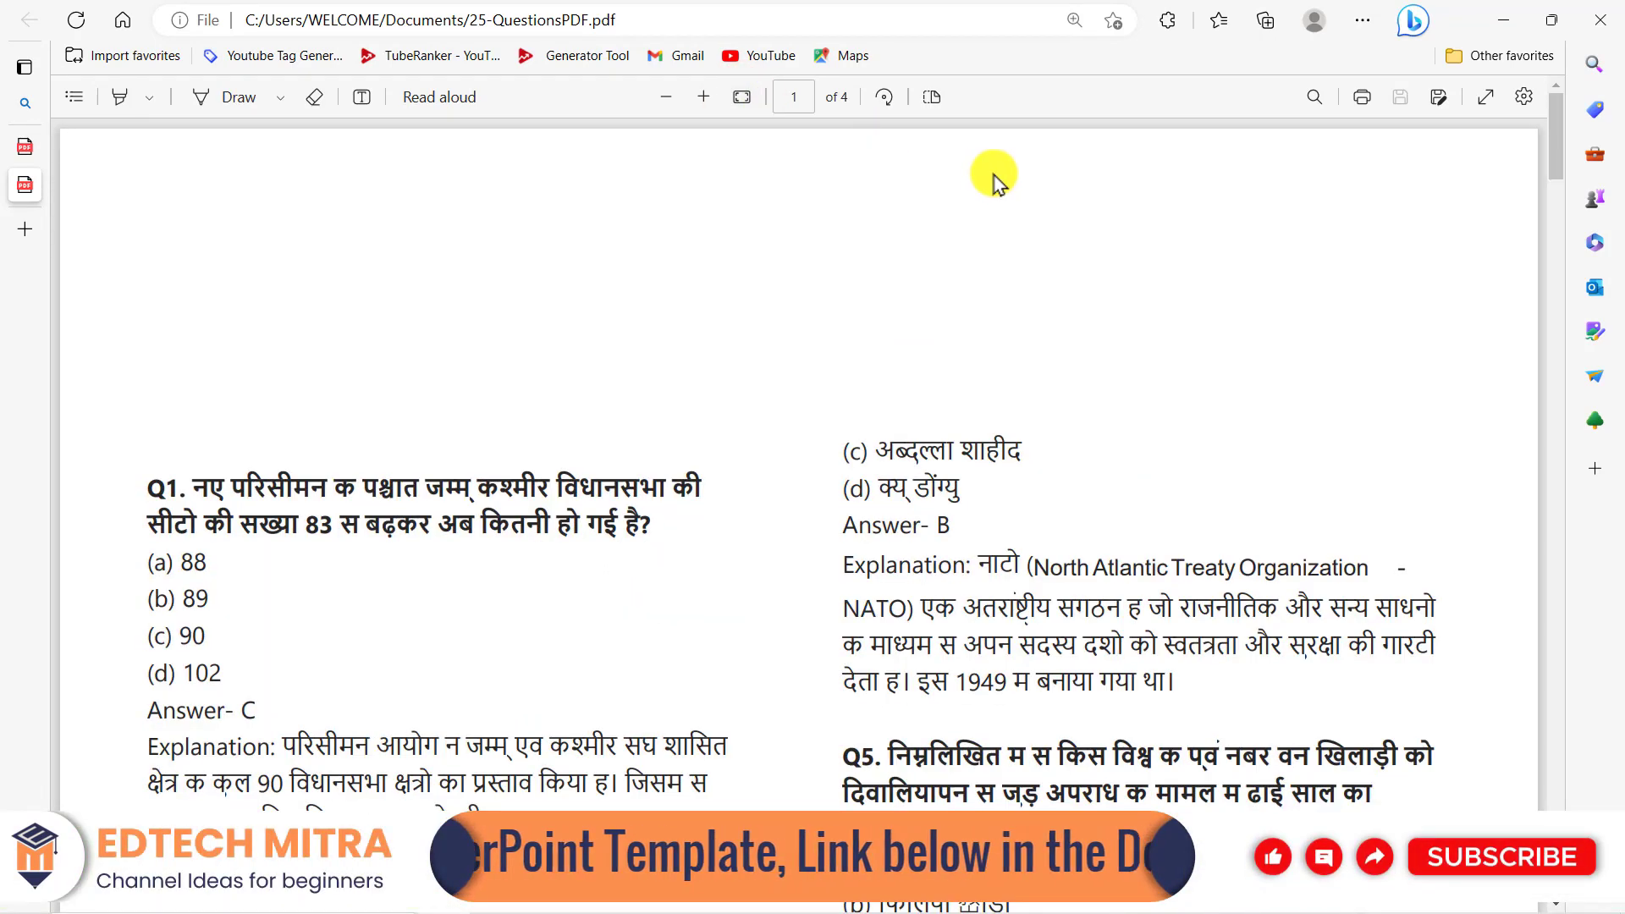
left_click(1364, 25)
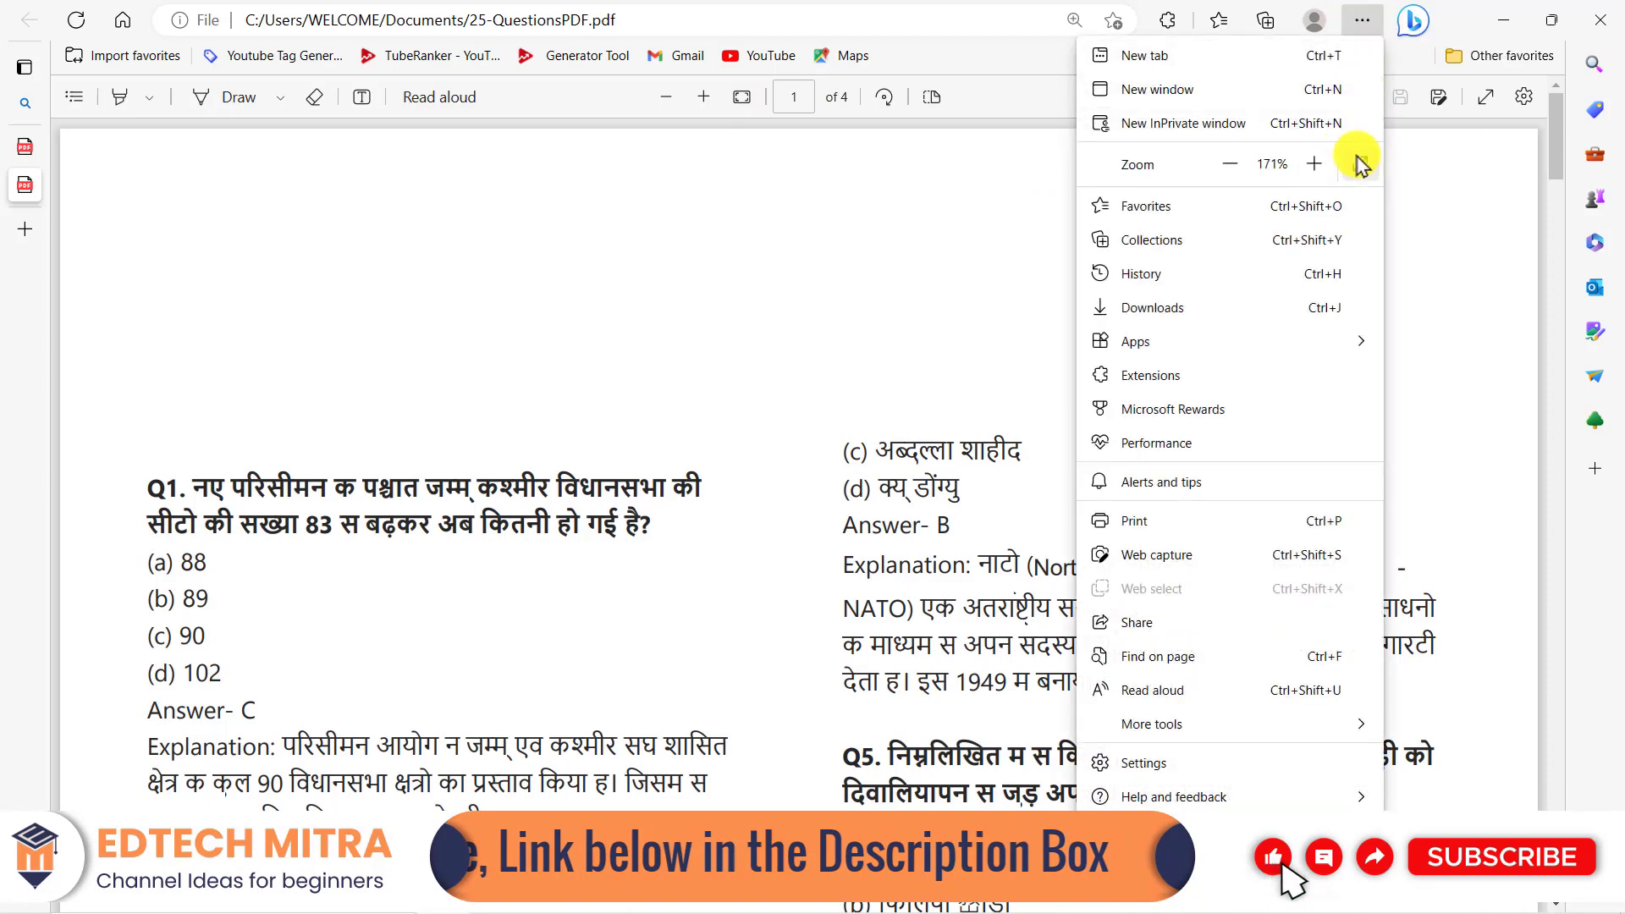
left_click(1354, 166)
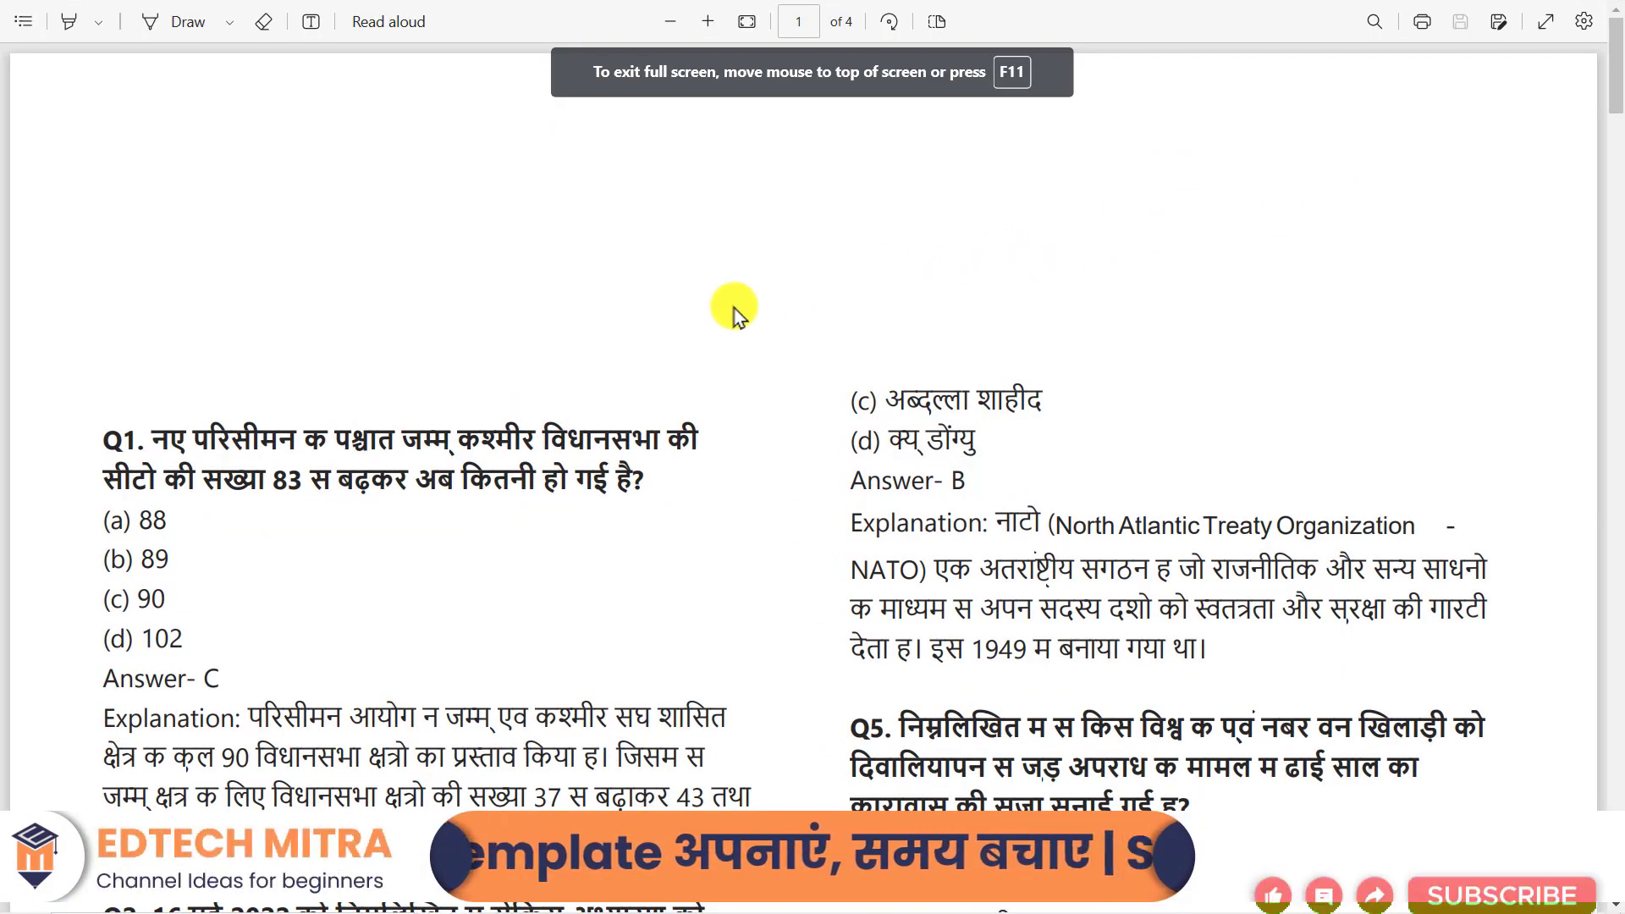
scroll(694, 317, "down", 2)
scroll(694, 318, "down", 2)
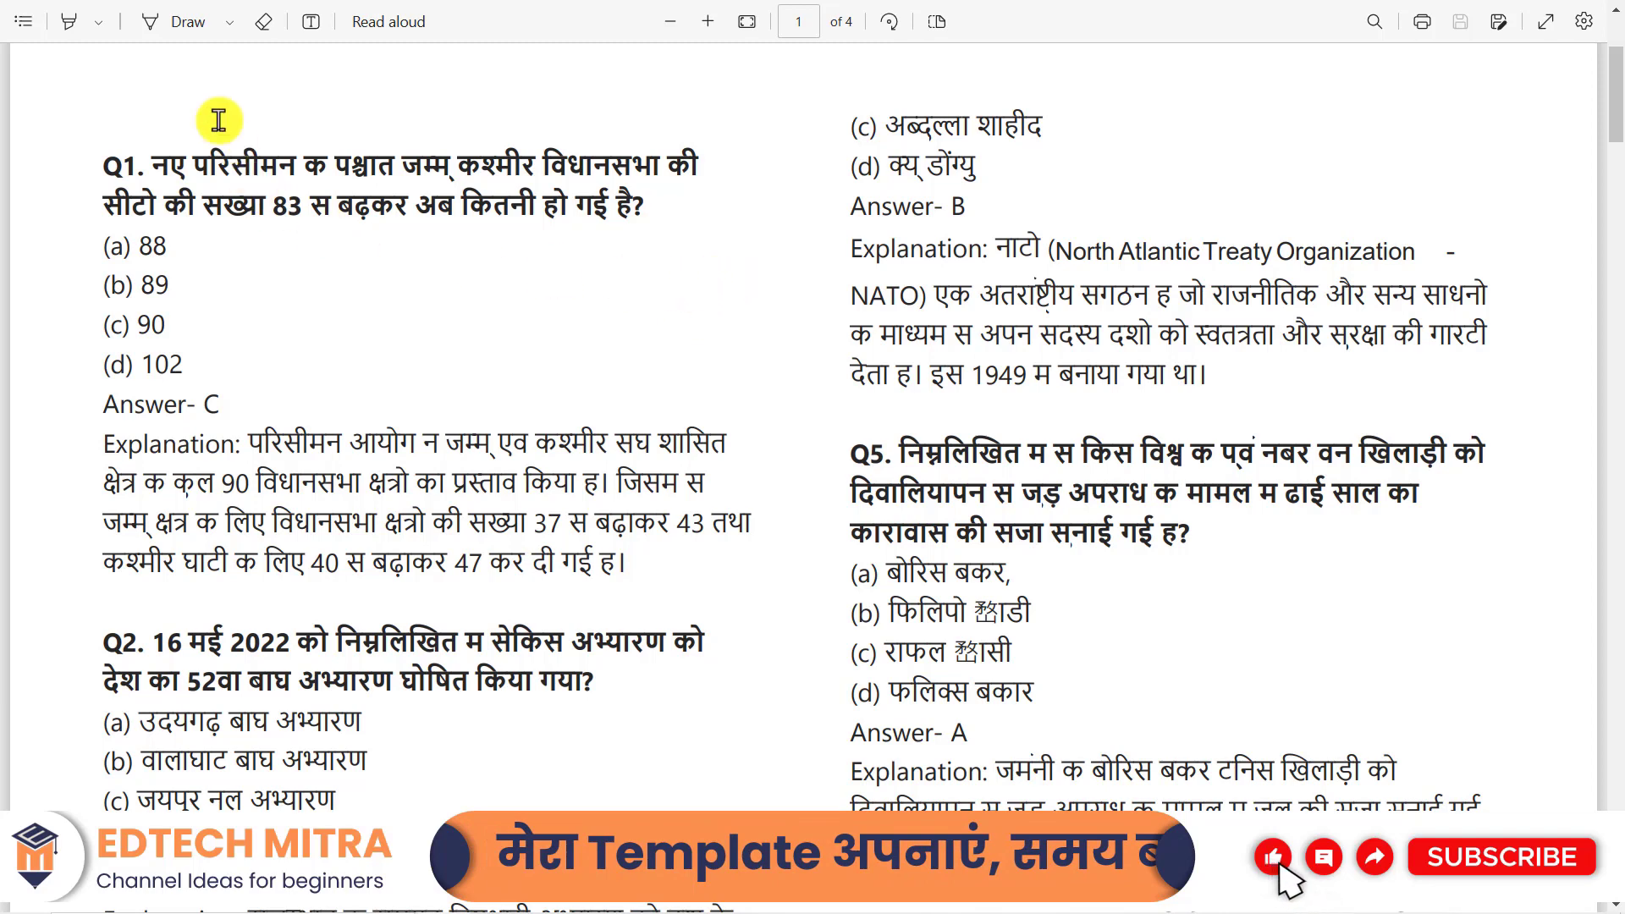
Turn on Draw in Edge with orange-red pen ink.
left_click(165, 26)
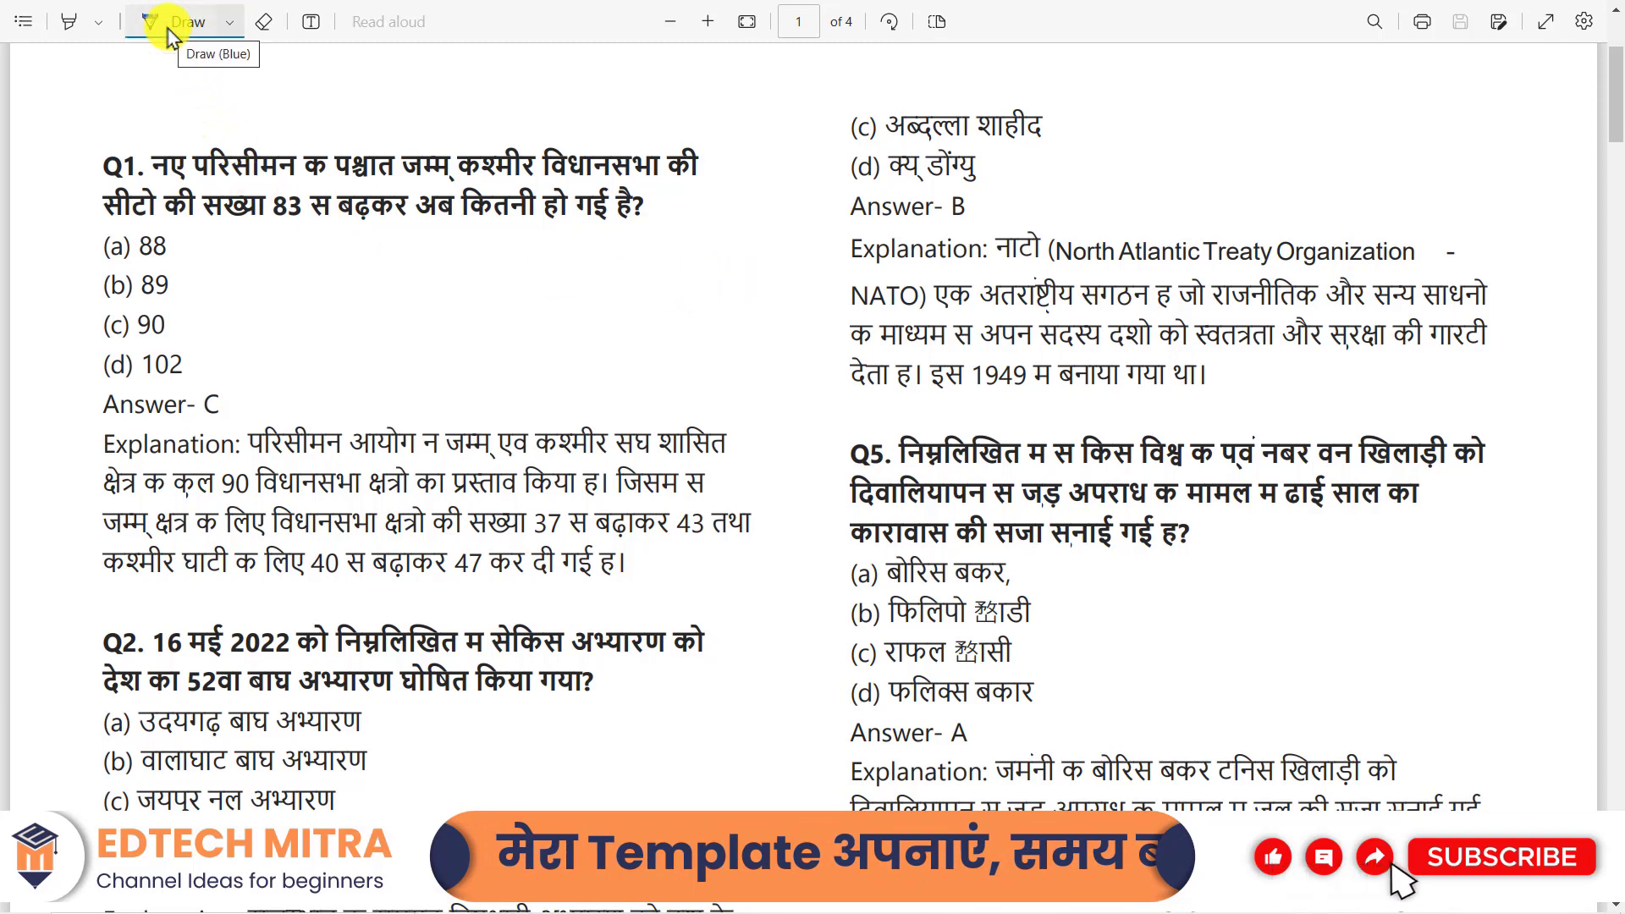
left_click(227, 22)
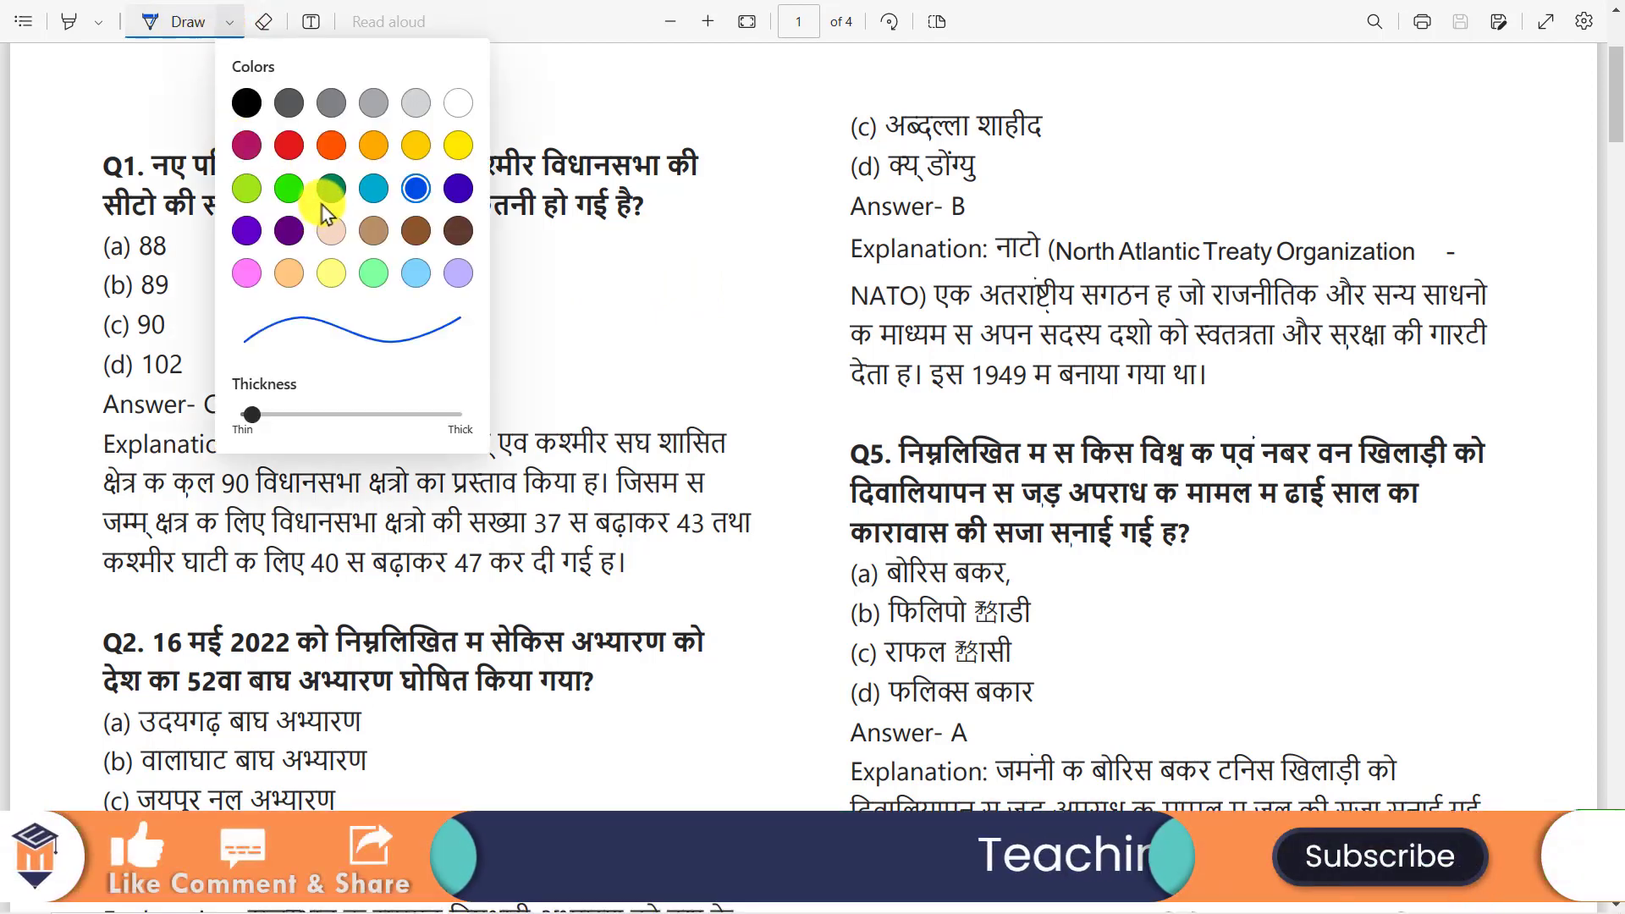
left_click(331, 145)
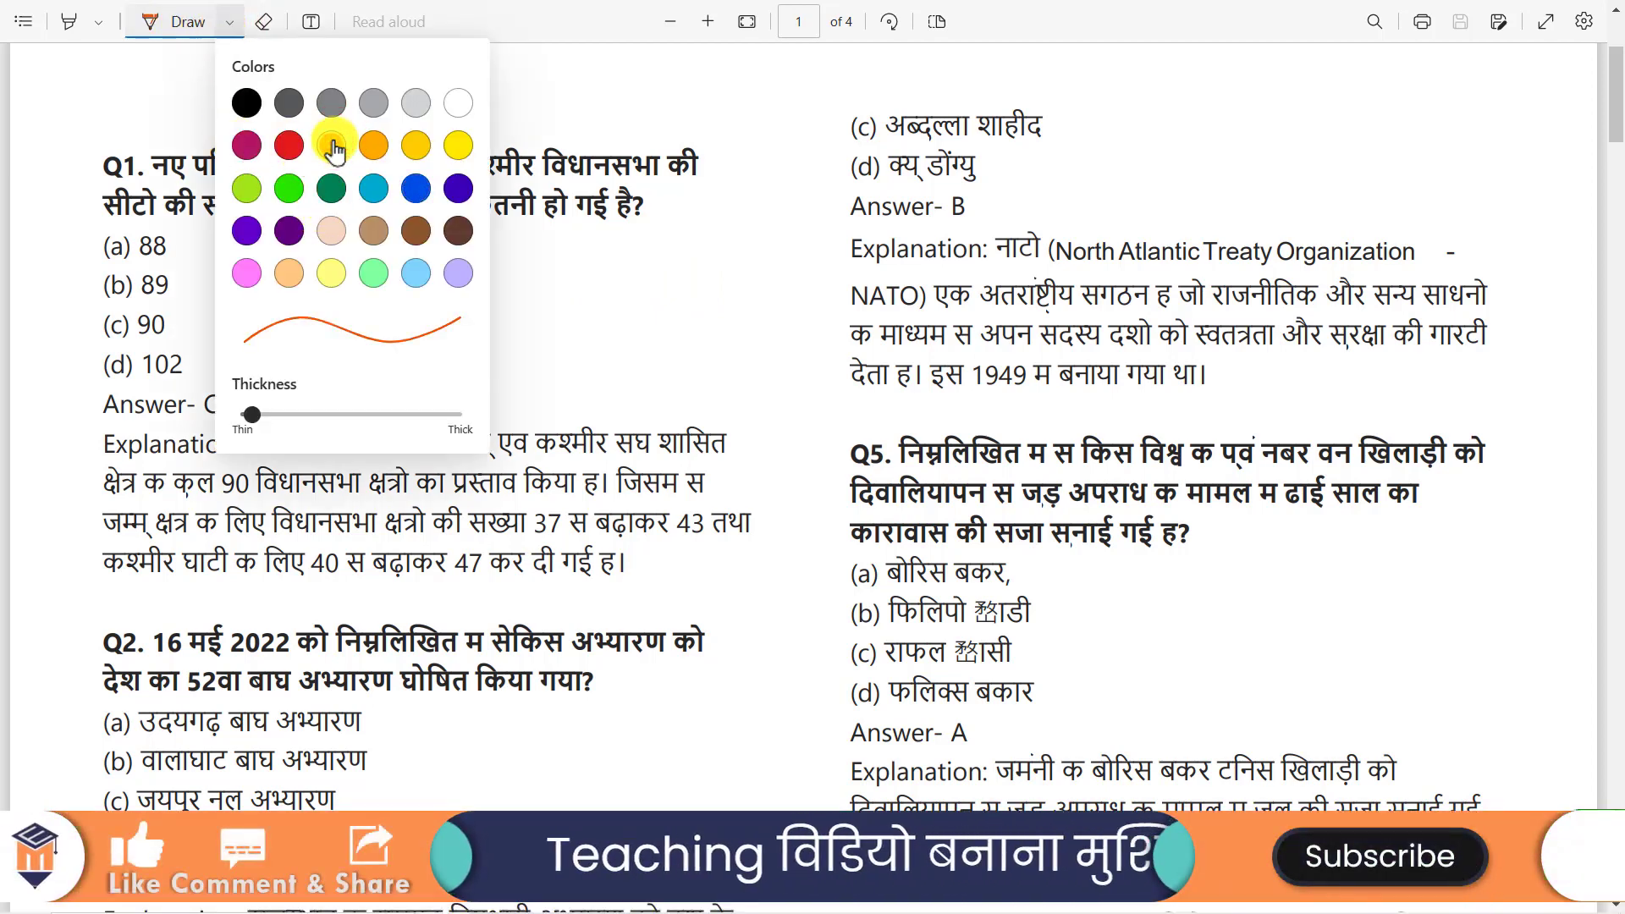
left_click(640, 272)
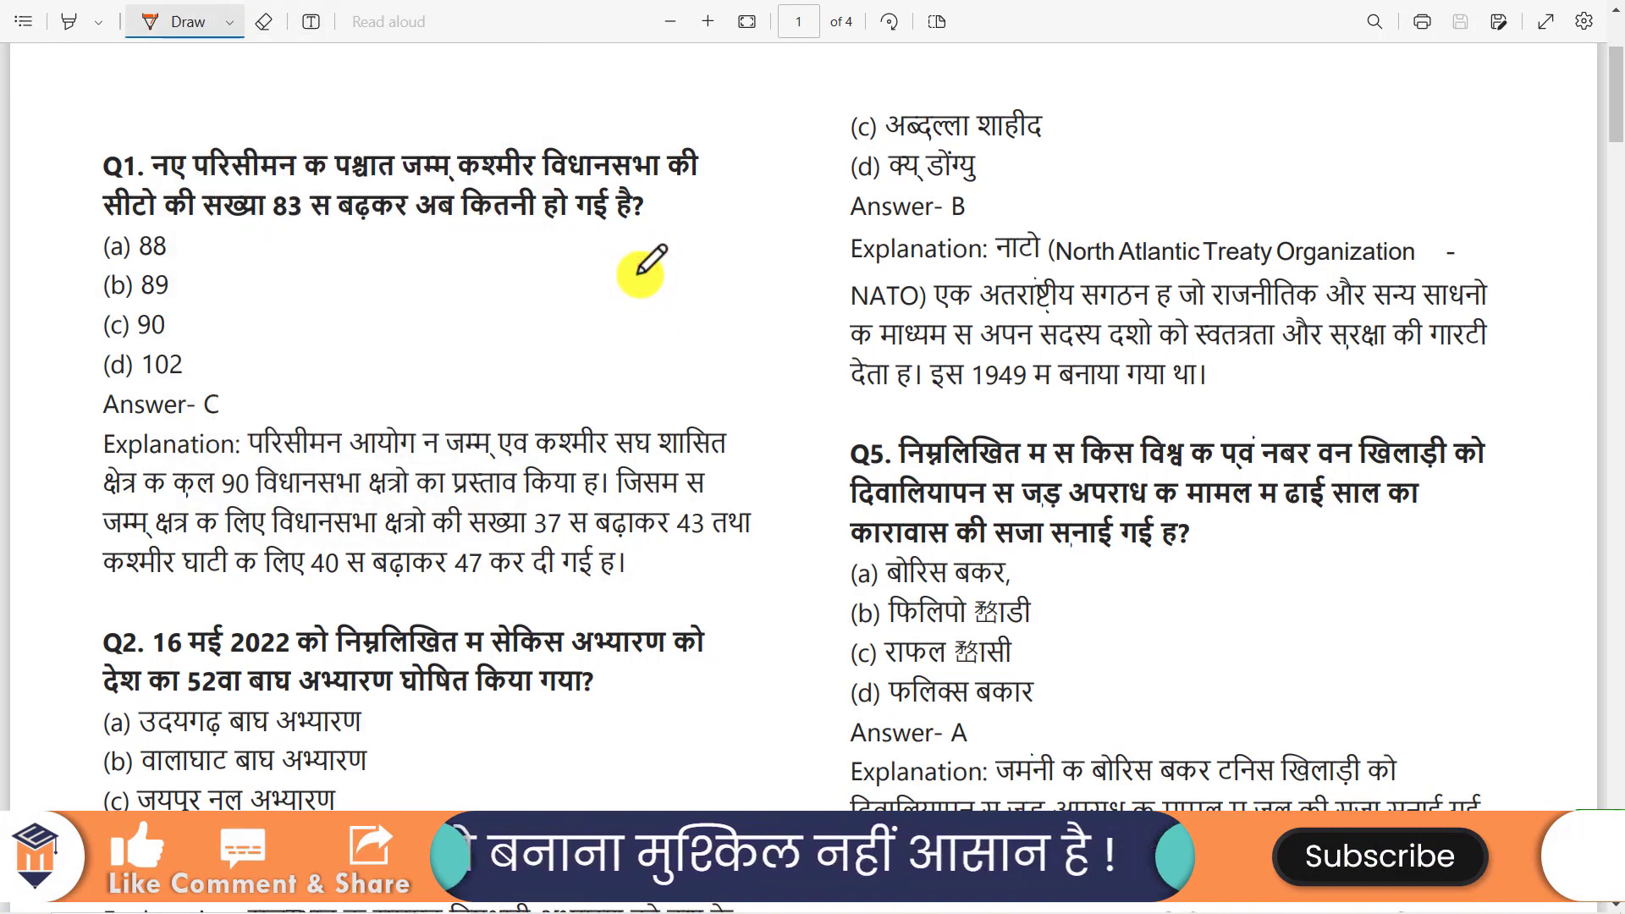
Underline Q1's two question lines and option (a) 88, circle (c) 90, and mark beside Answer- C.
mouse_move(87, 177)
left_mouse_down()
mouse_move(296, 169)
mouse_move(402, 193)
left_mouse_up()
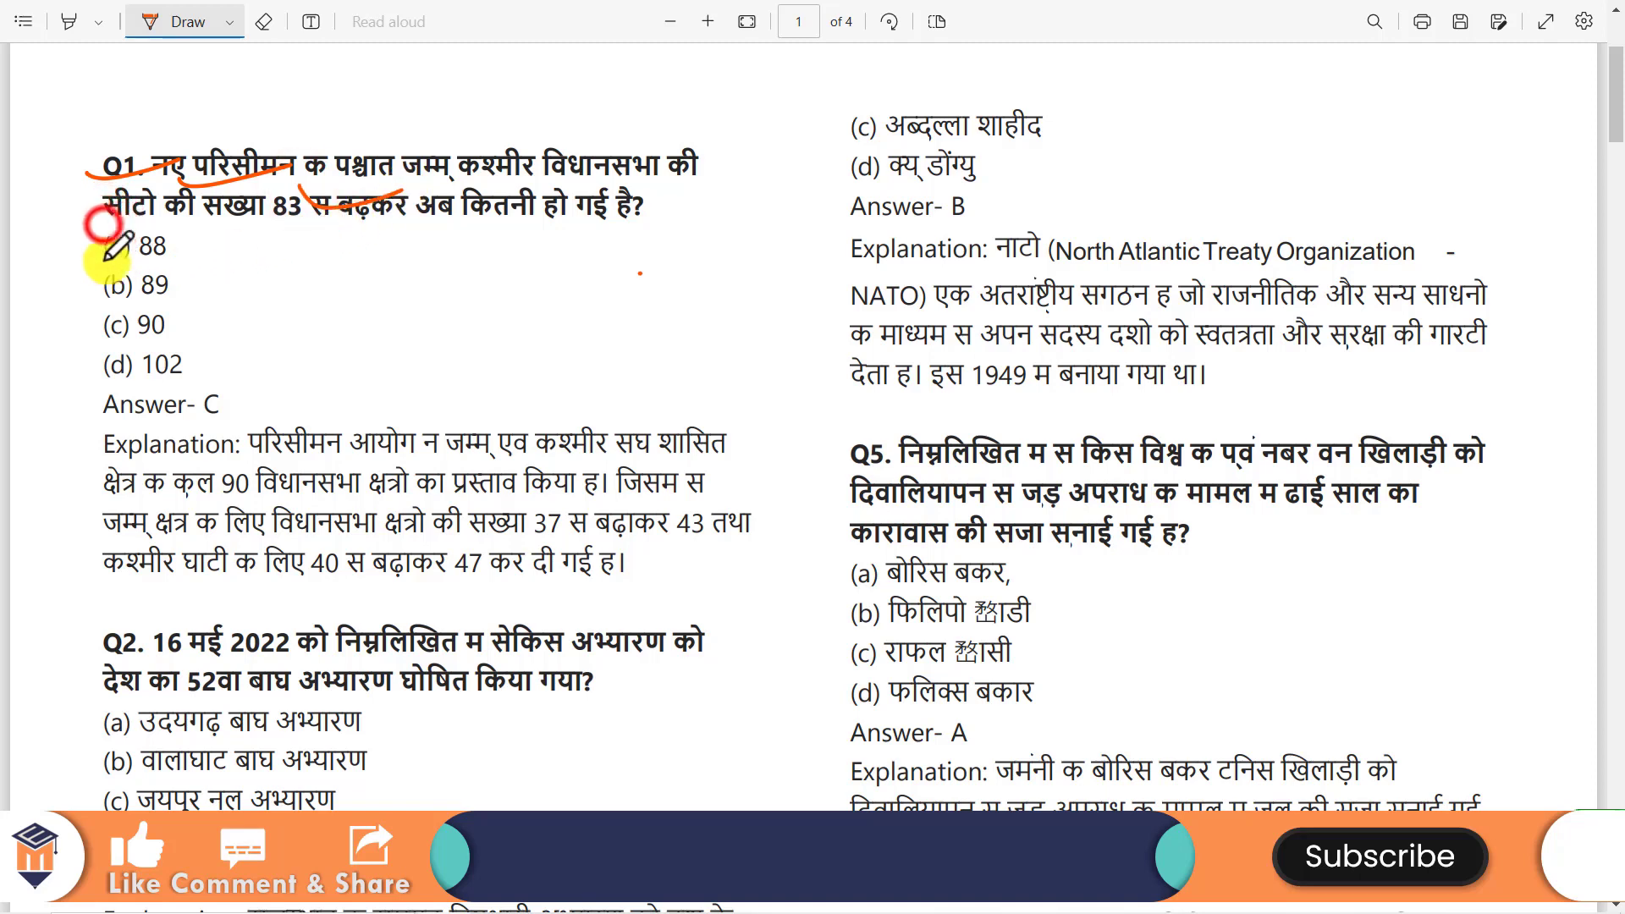
left_click_drag(101, 225, 212, 217)
left_click_drag(102, 271, 250, 239)
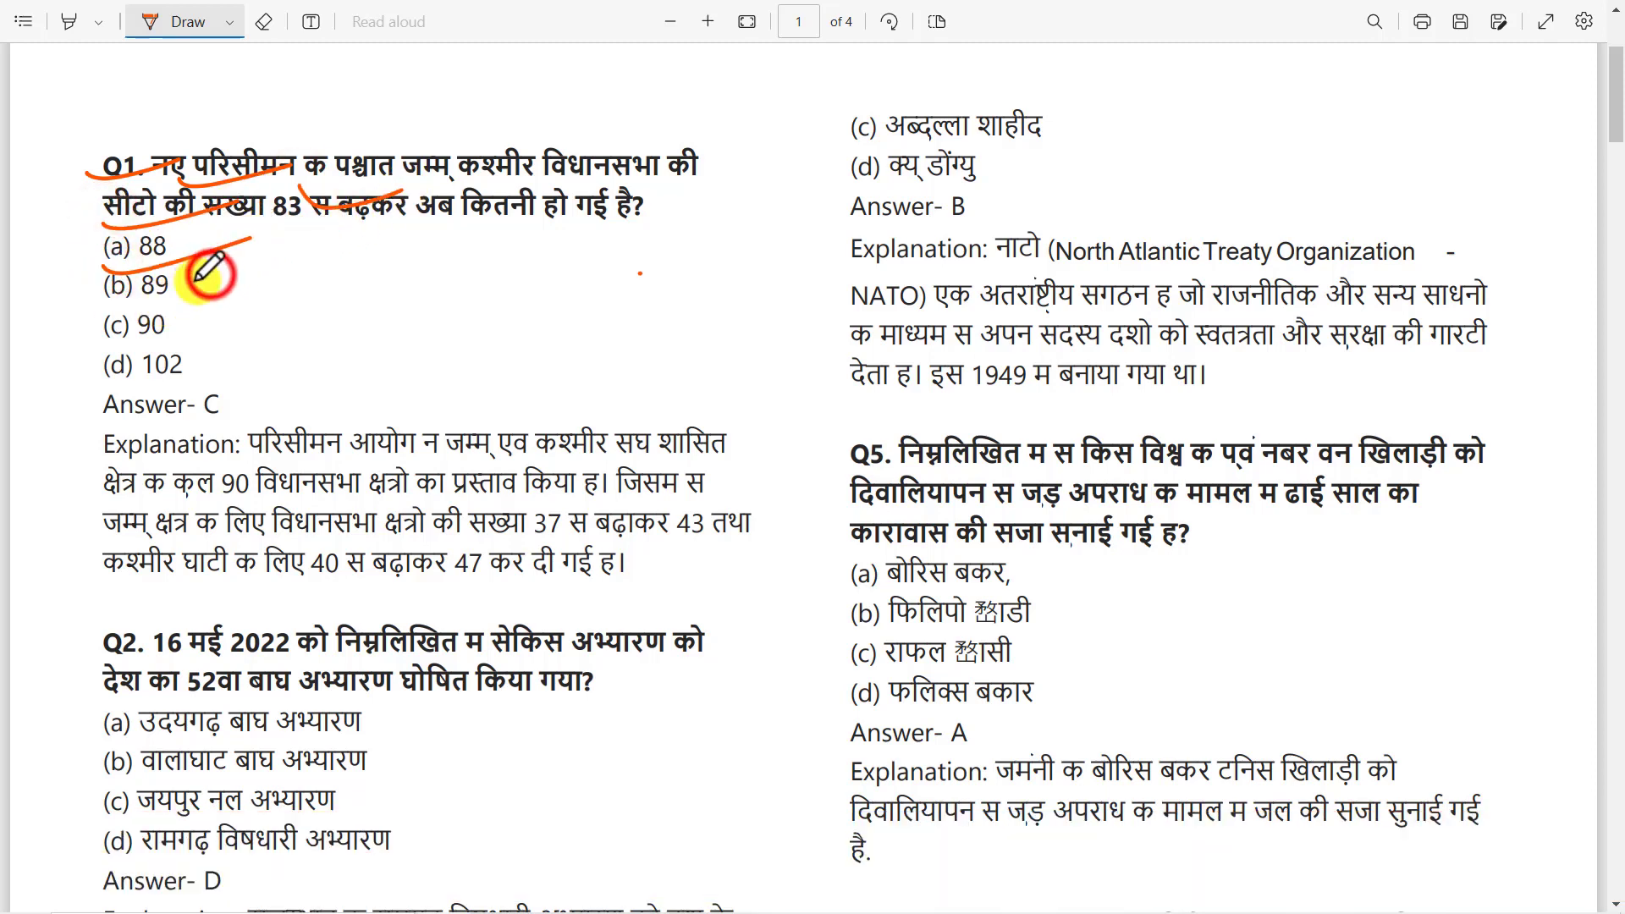
mouse_move(182, 292)
left_mouse_down()
mouse_move(199, 356)
mouse_move(313, 316)
left_mouse_up()
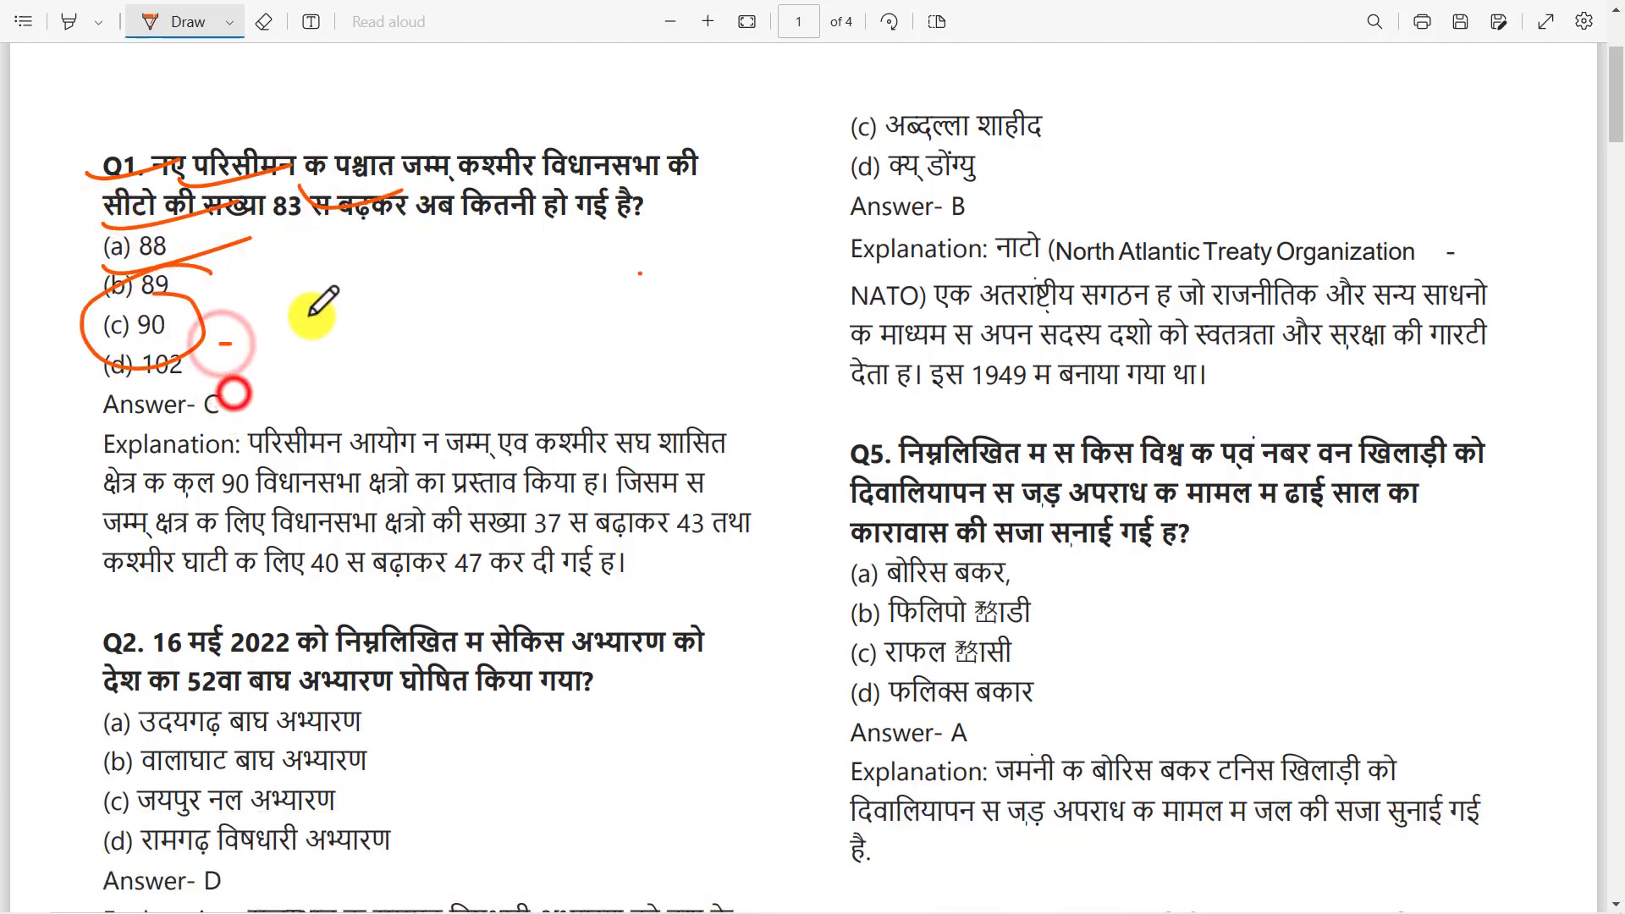
left_click_drag(233, 391, 480, 349)
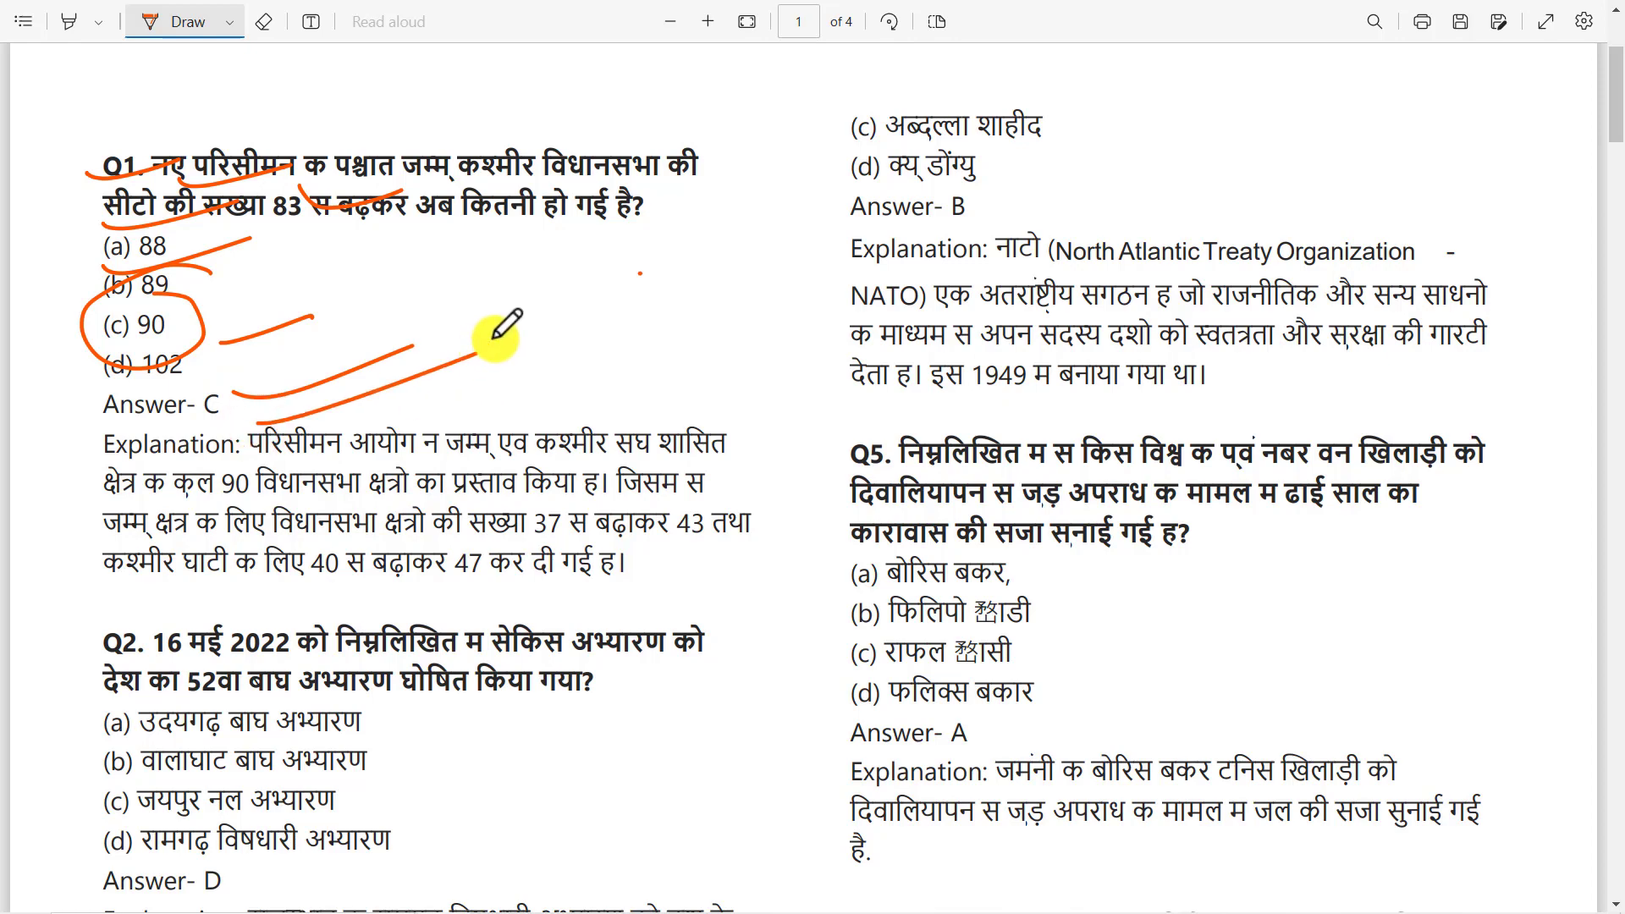
scroll(728, 292, "down", 3)
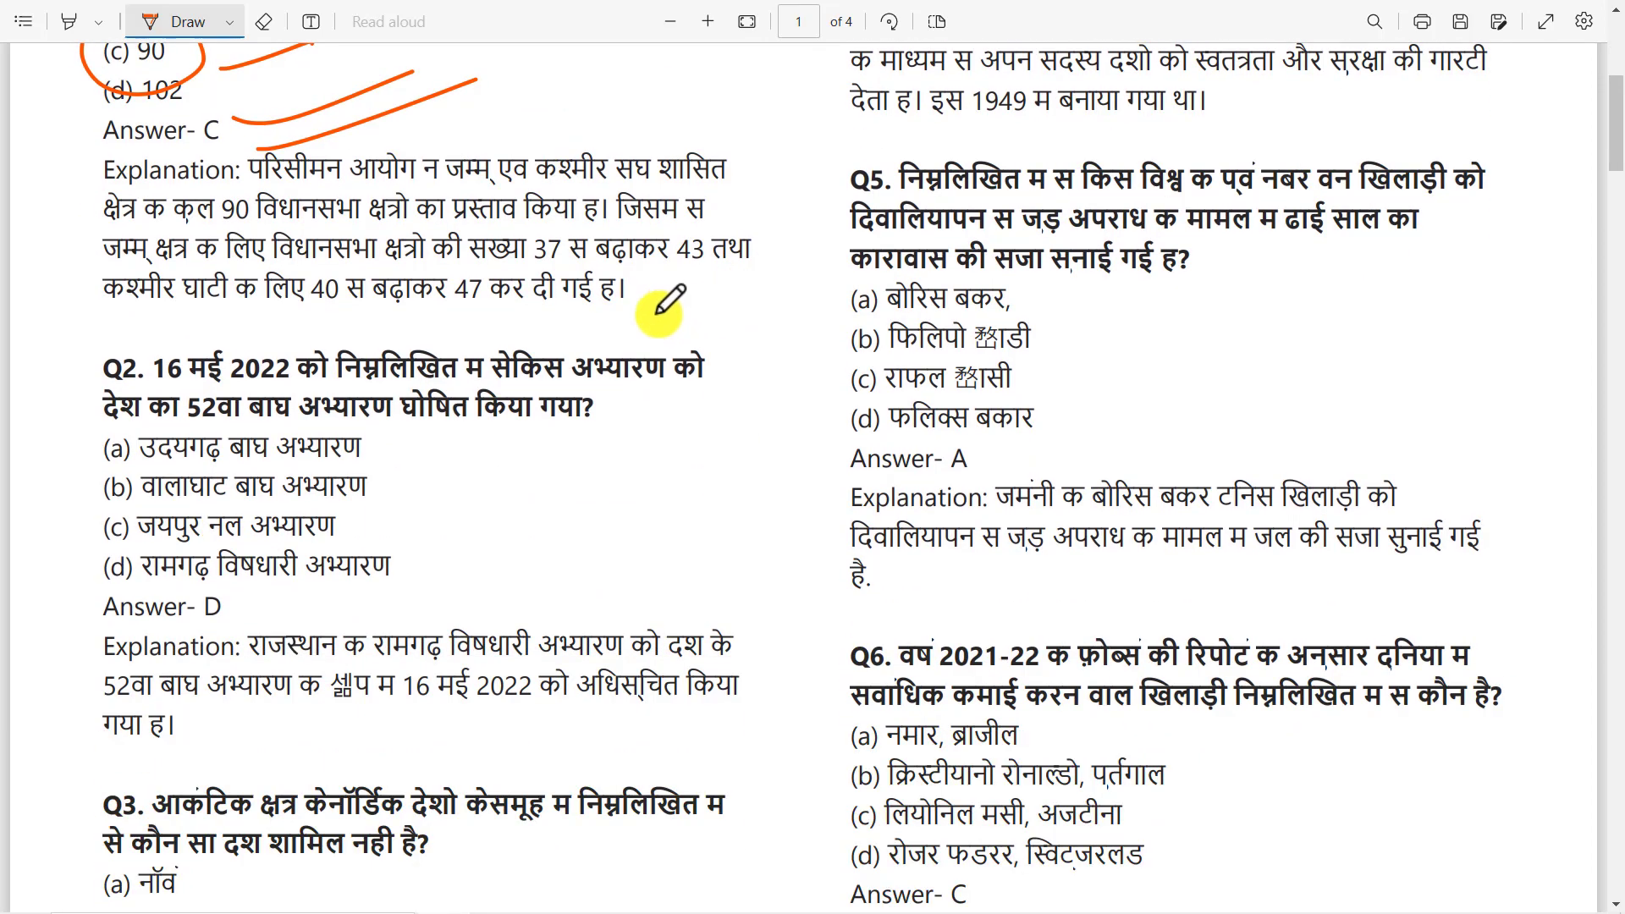
scroll(634, 313, "down", 2)
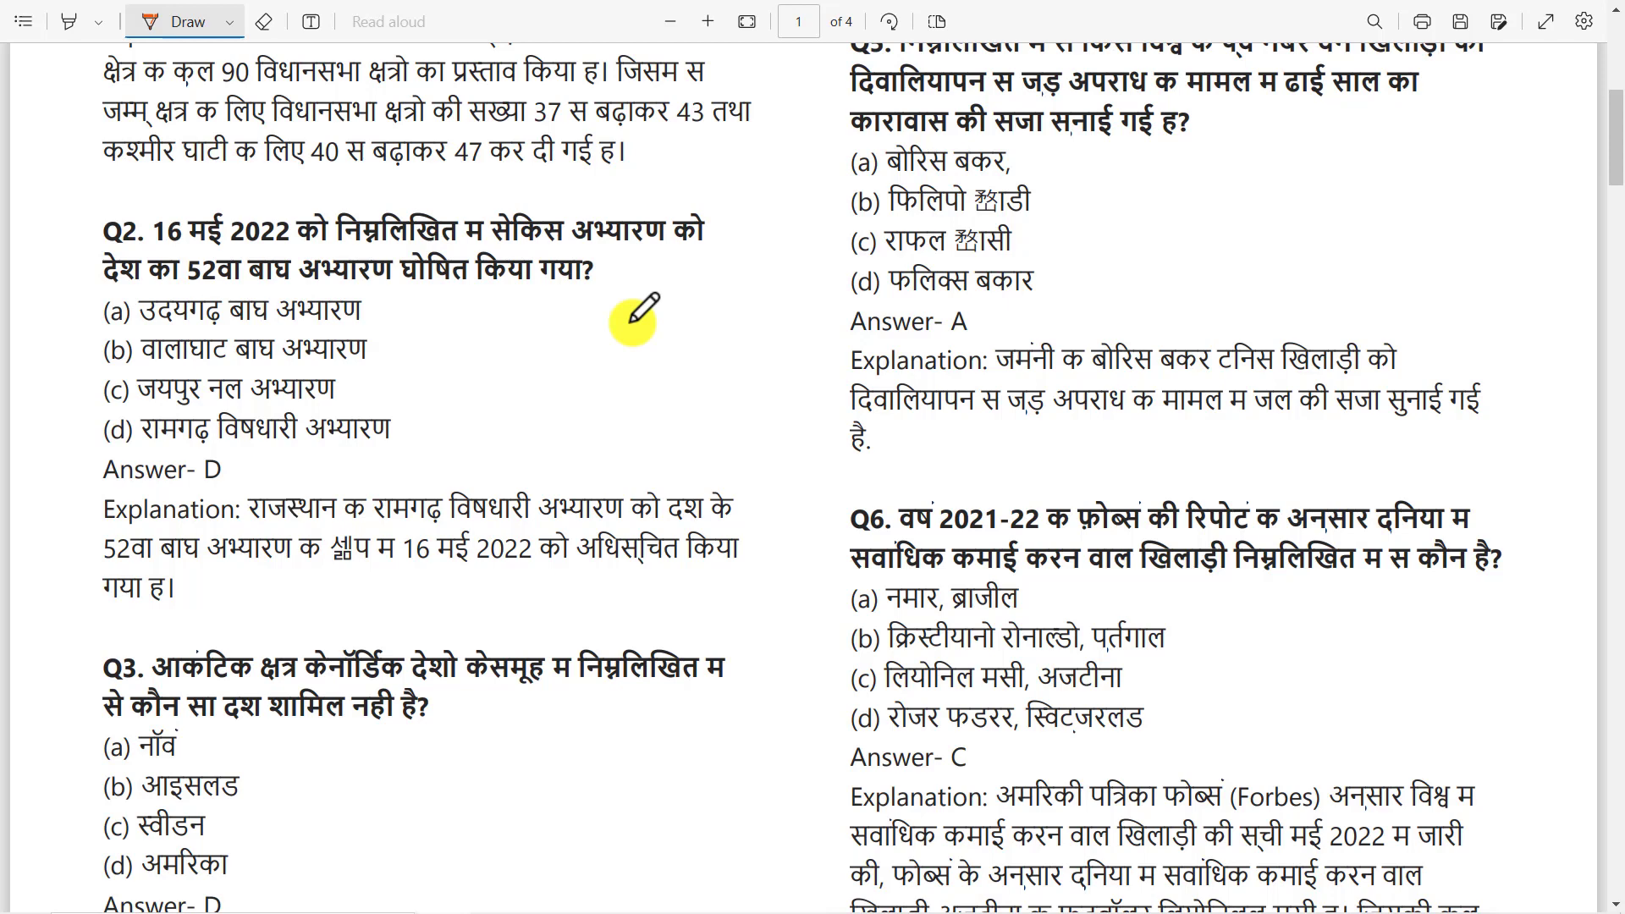
scroll(643, 313, "up", 5)
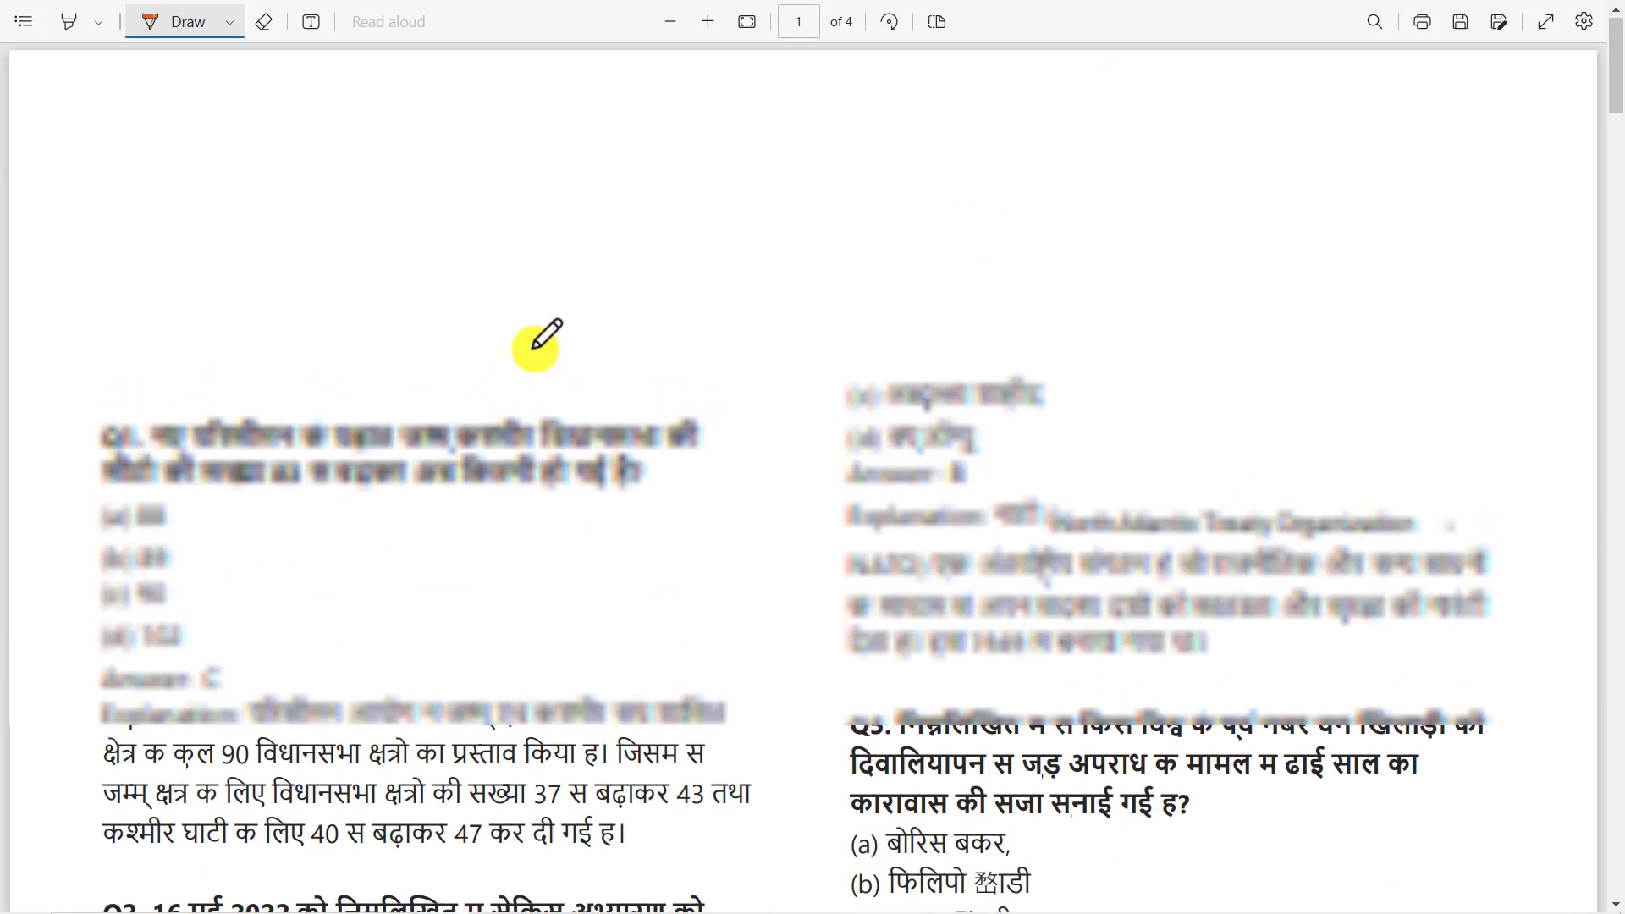
scroll(532, 385, "down", 1)
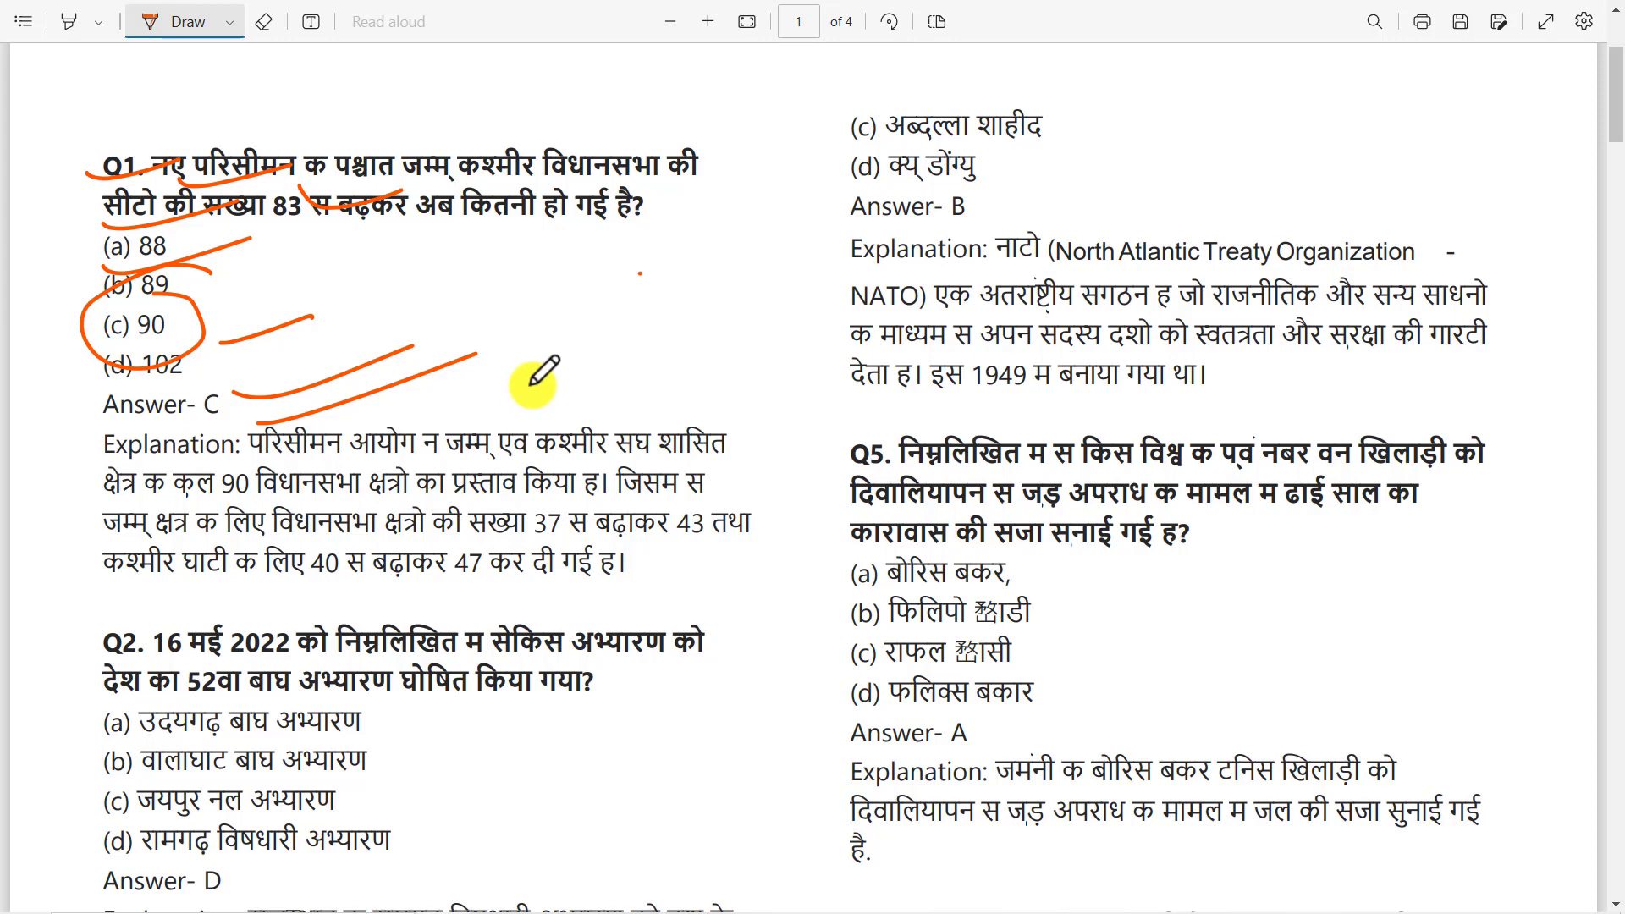
scroll(531, 385, "down", 5)
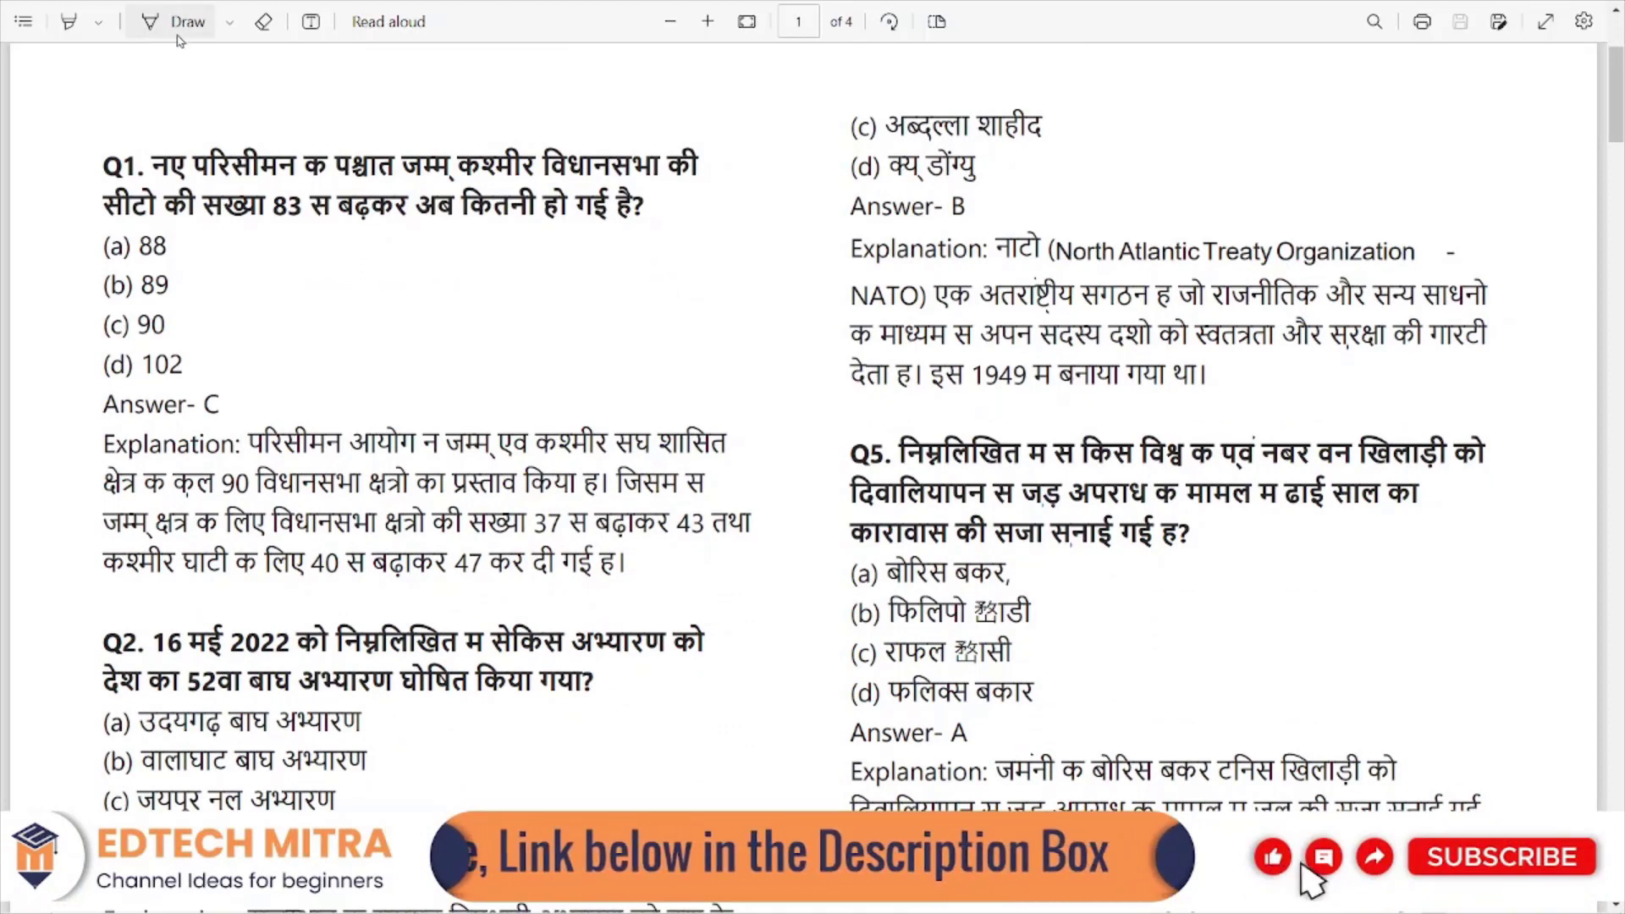
Switch the pen to orange-red ink and draw two strokes beside Answer- C on Q1.
left_click(228, 23)
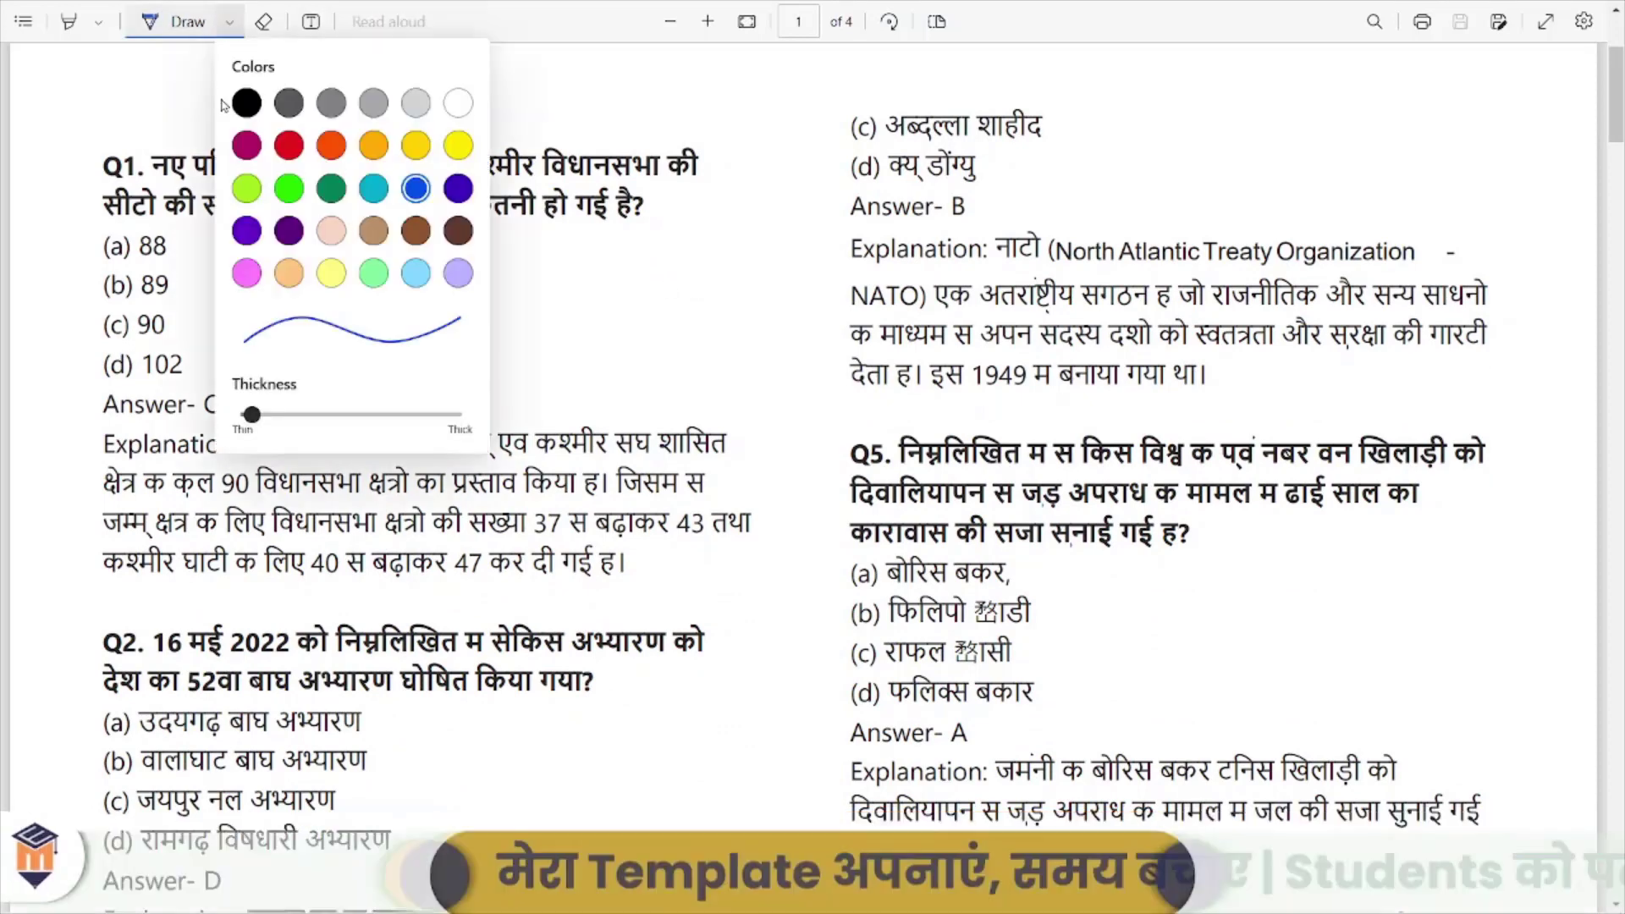
left_click(332, 147)
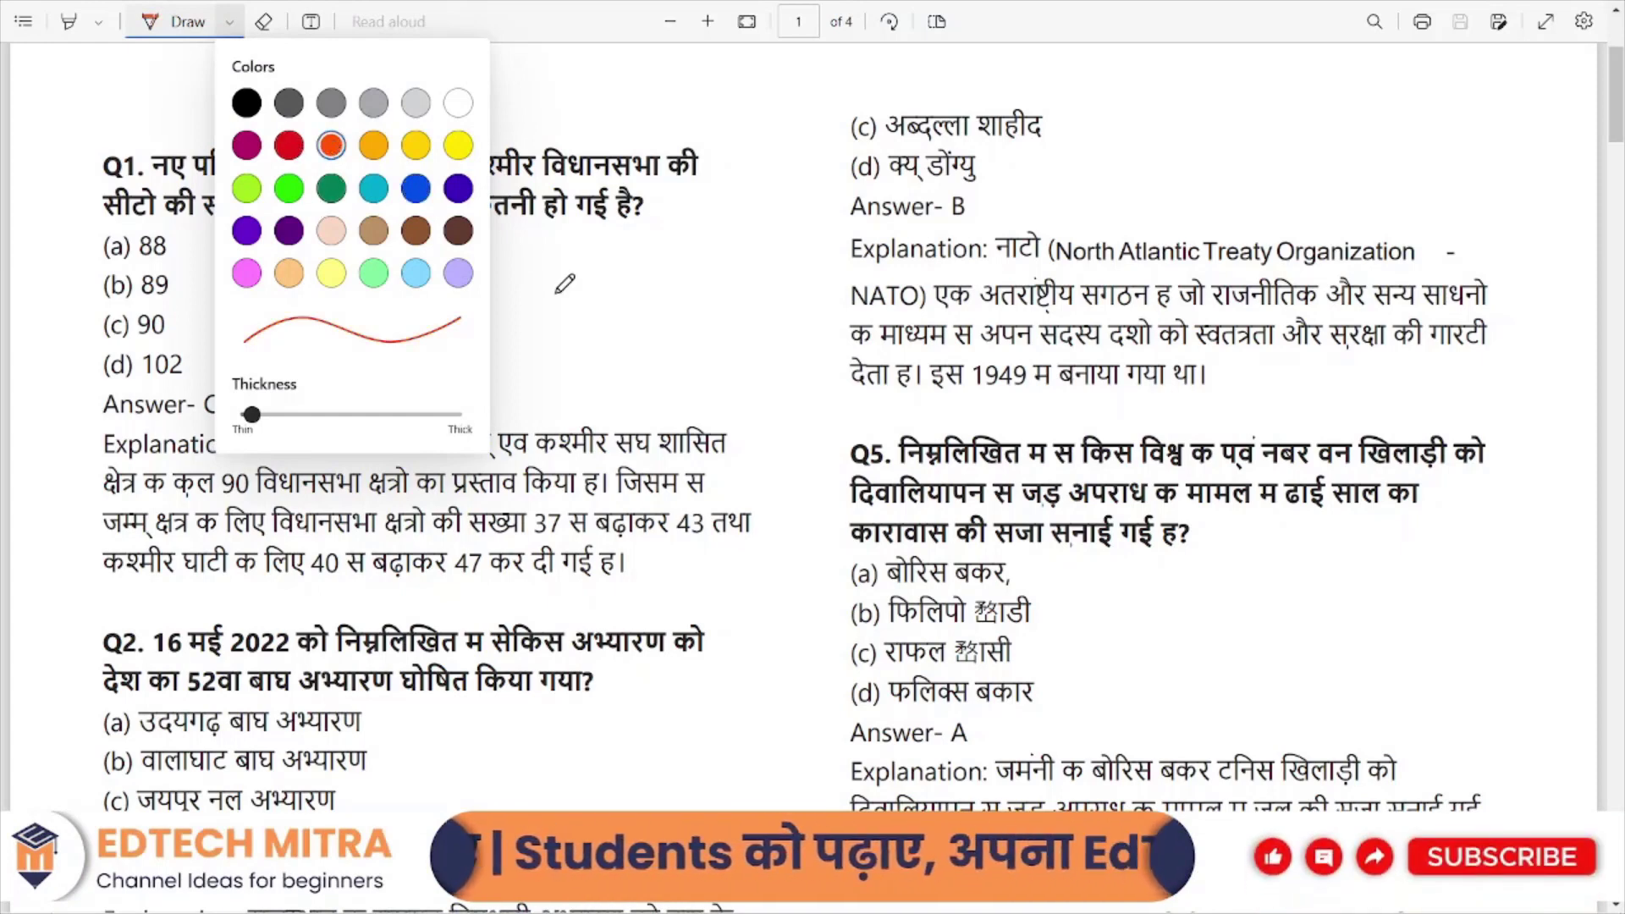
left_click(647, 264)
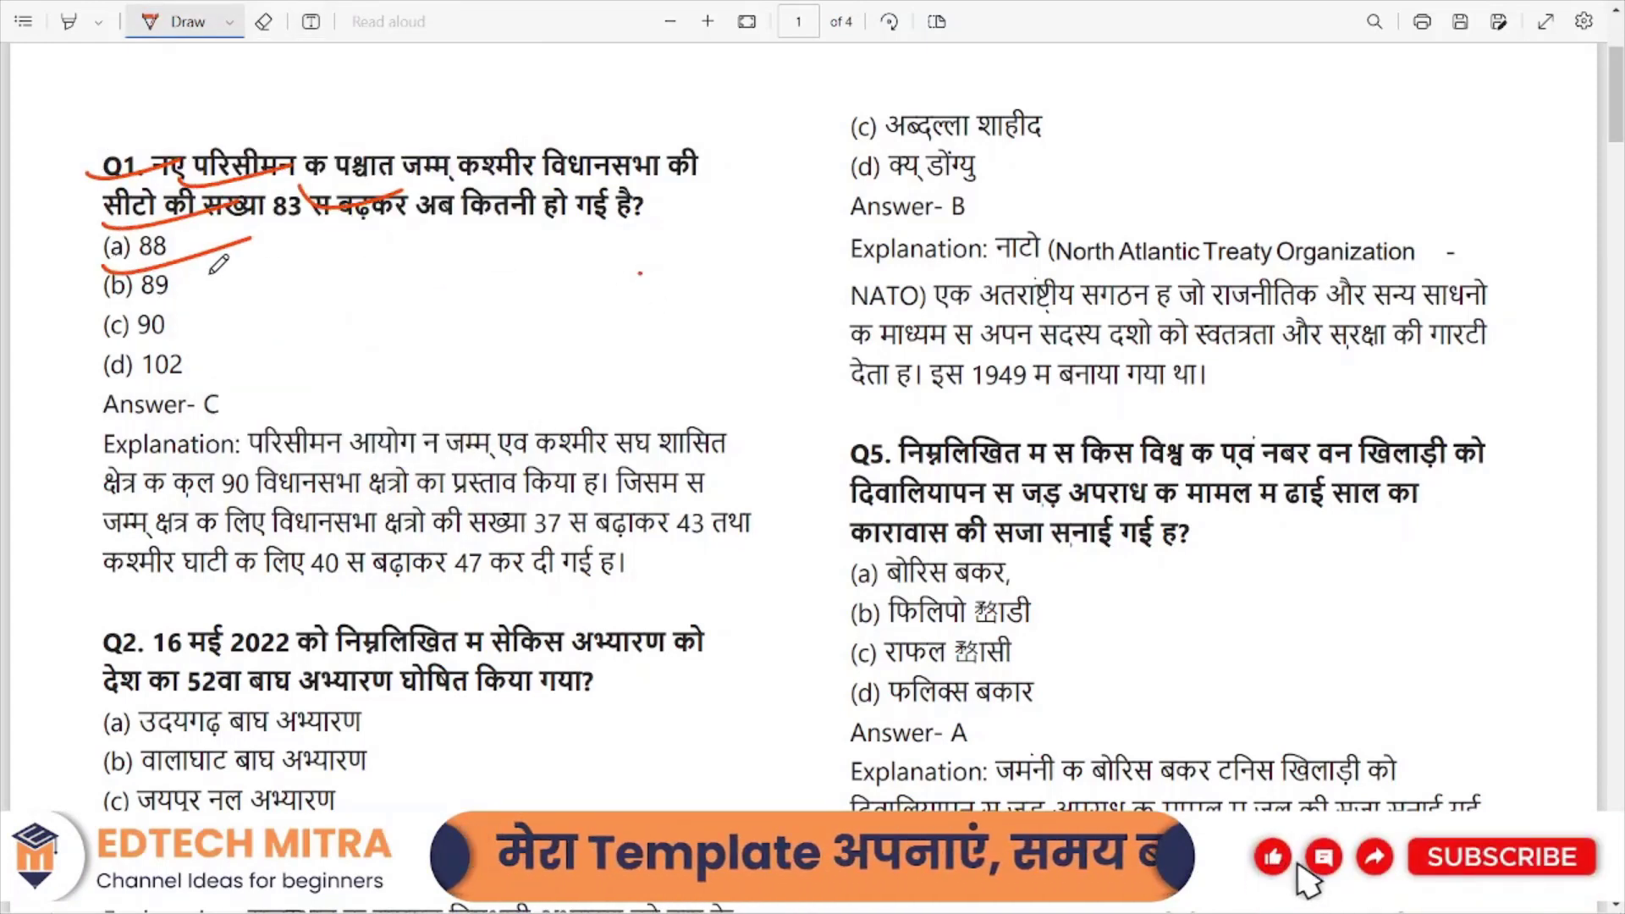
left_click_drag(233, 393, 413, 346)
left_click_drag(254, 422, 477, 355)
scroll(729, 293, "down", 3)
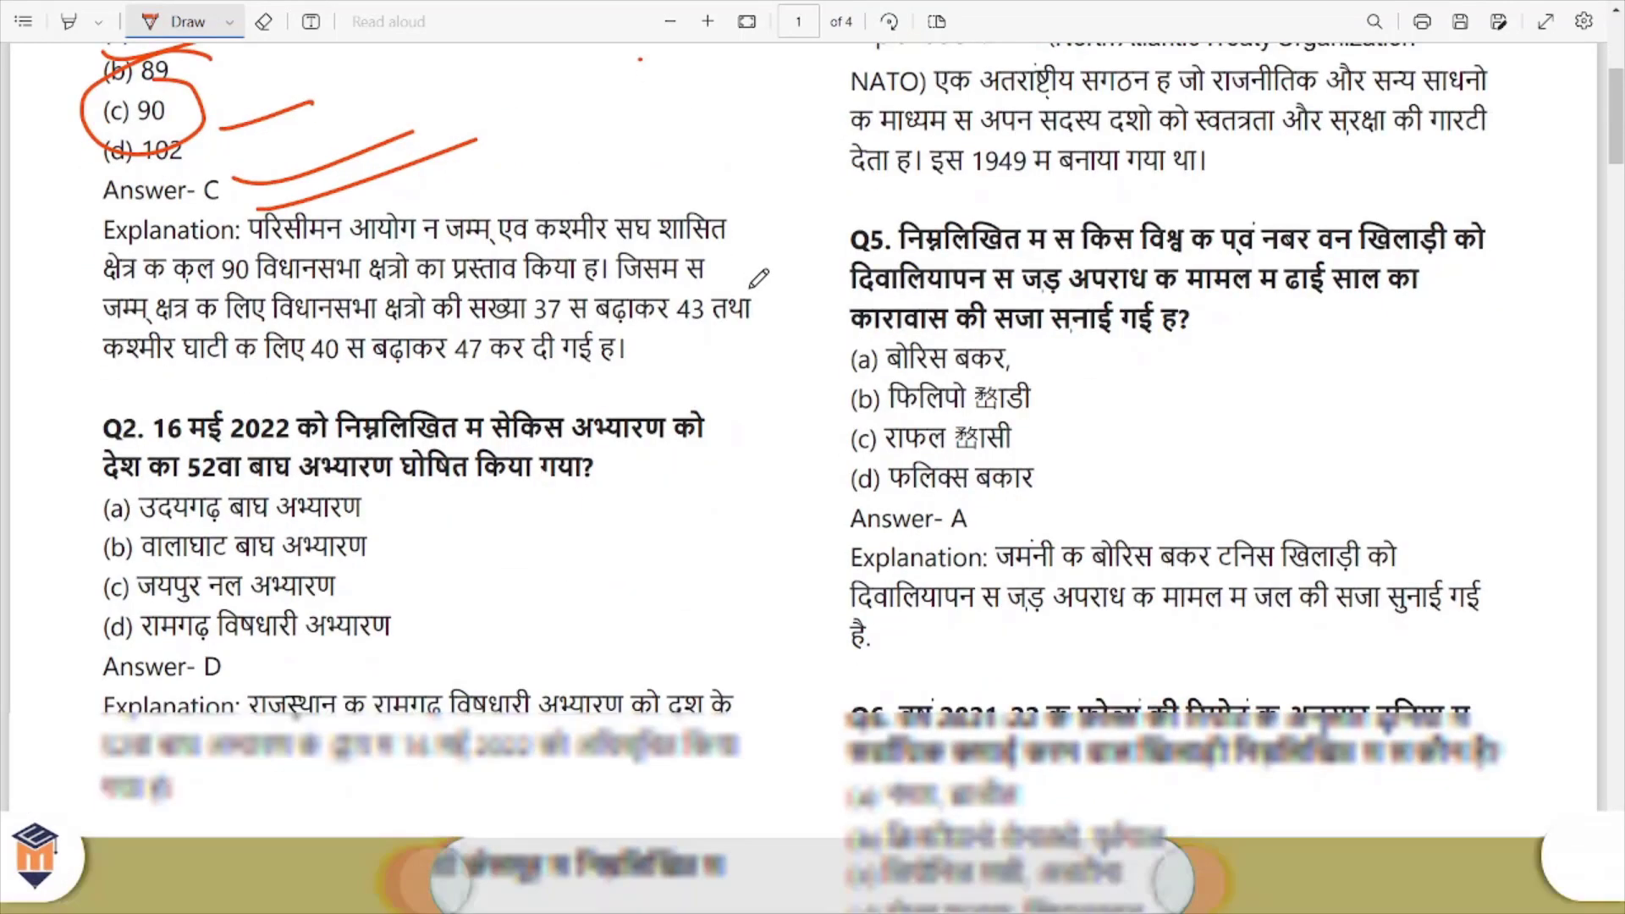